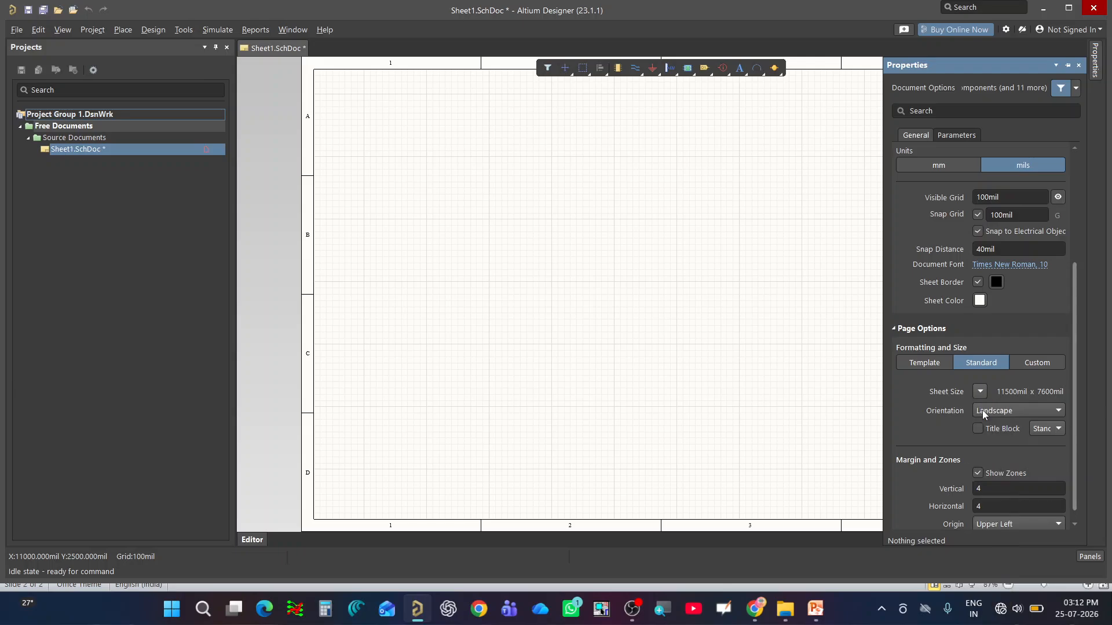
- Switch to PowerPoint to review the sample title block layout, and return to the schematic sheet in Altium Designer
{"action": "scroll", "coordinate": [355, 389], "scroll_direction": "down", "scroll_amount": 2, "text": "ctrl"}
{"action": "scroll", "coordinate": [356, 388], "scroll_direction": "down", "scroll_amount": 1, "text": "ctrl"}
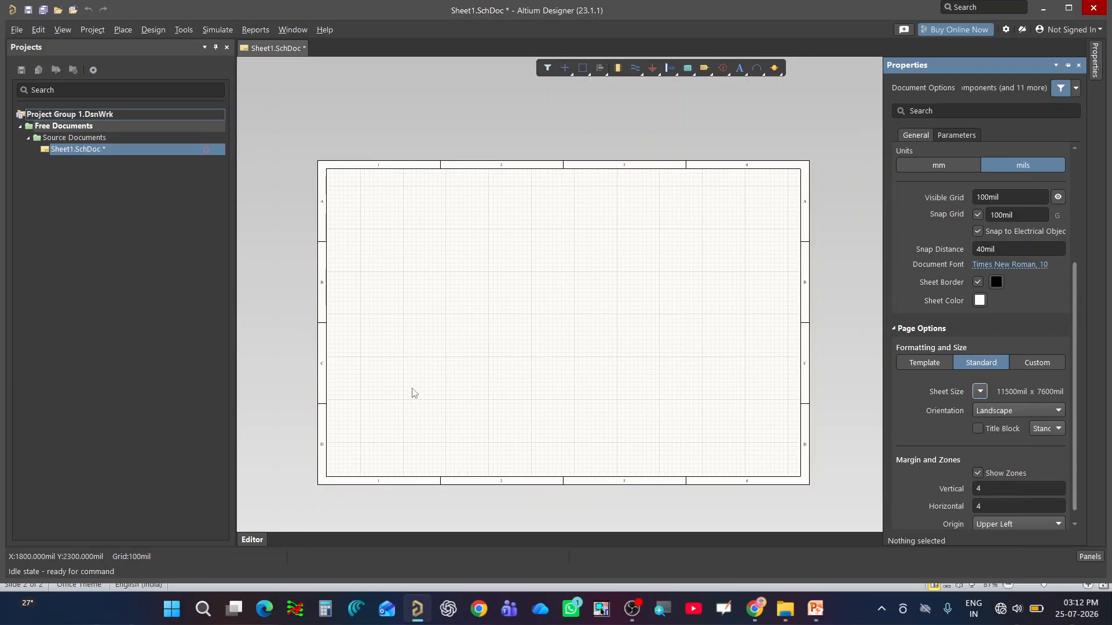
{"action": "scroll", "coordinate": [759, 437], "scroll_direction": "up", "scroll_amount": 1, "text": "ctrl"}
{"action": "scroll", "coordinate": [739, 448], "scroll_direction": "down", "scroll_amount": 1, "text": "ctrl"}
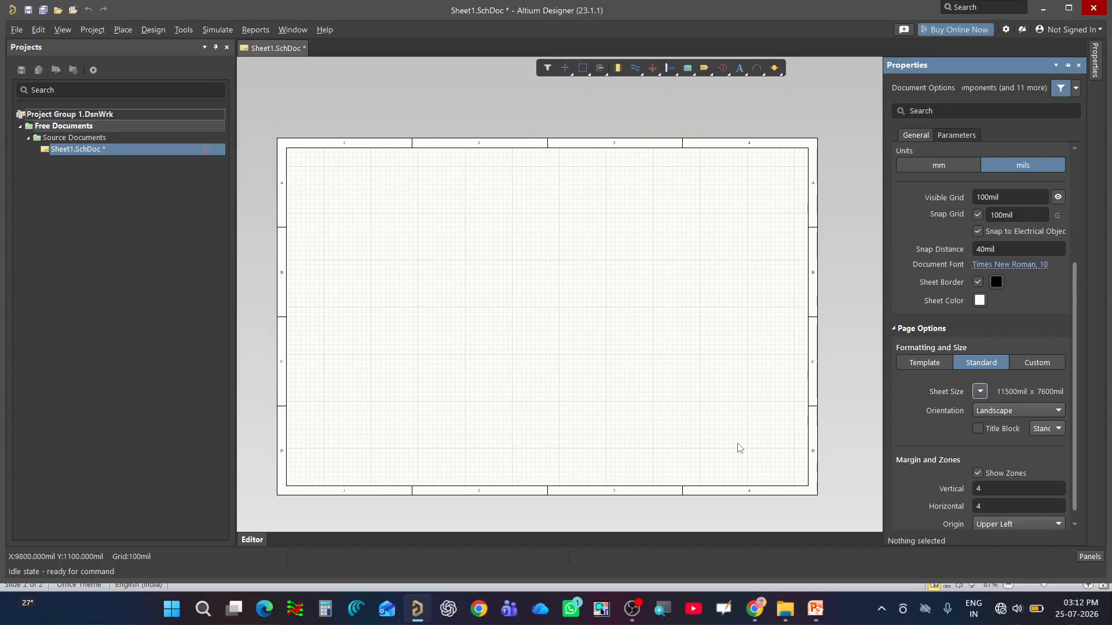
{"action": "left_click", "coordinate": [815, 609]}
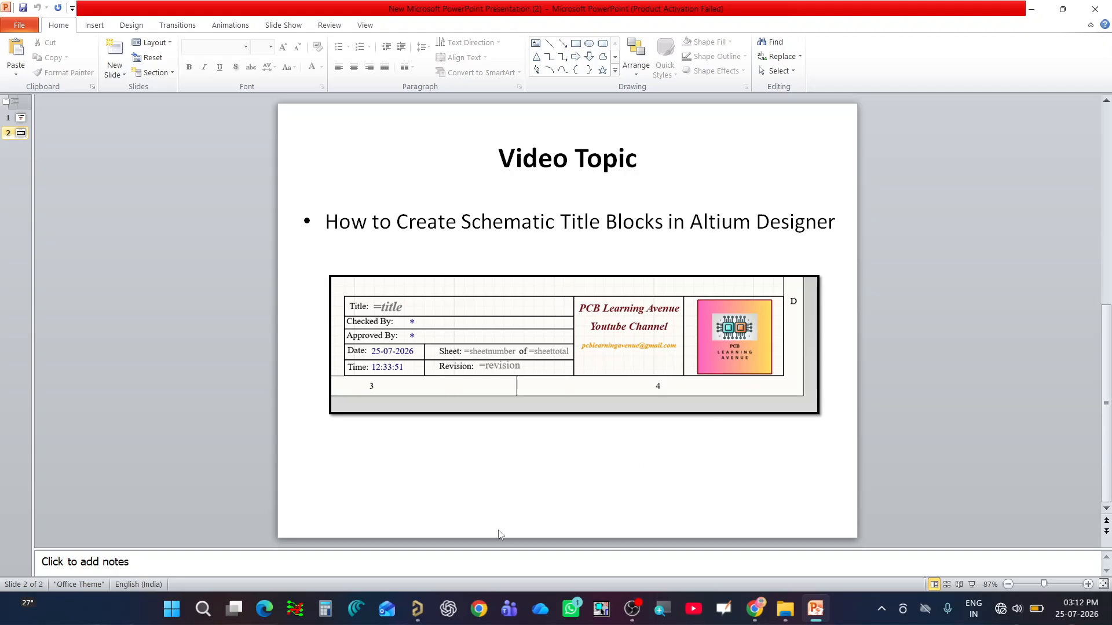
{"action": "mouse_move", "coordinate": [417, 619]}
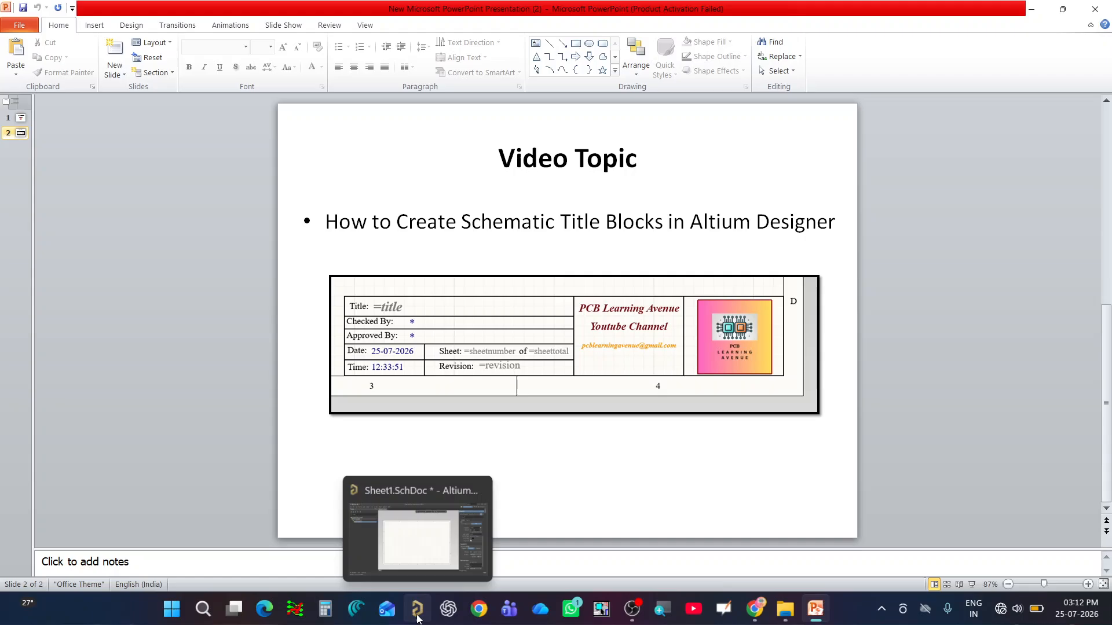
{"action": "left_click", "coordinate": [414, 569]}
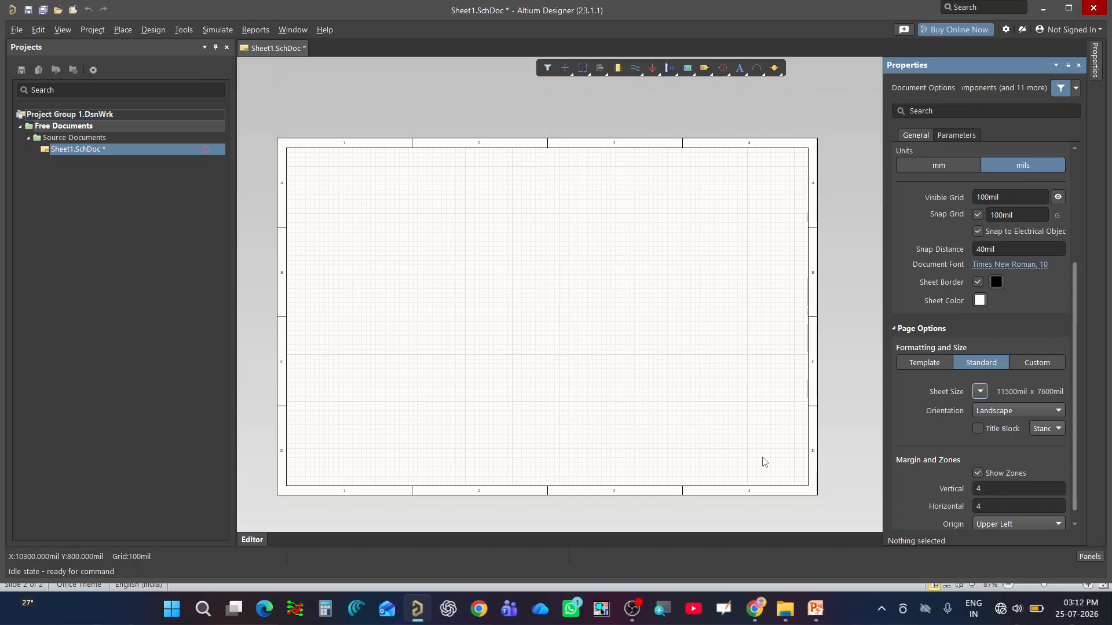
- Draw the title block's top edge as a line about 4800 mil long, from the sheet's right border at Y 1500 mil, using a 50 mil grid
{"action": "scroll", "coordinate": [797, 478], "scroll_direction": "up", "scroll_amount": 3, "text": "ctrl"}
{"action": "scroll", "coordinate": [797, 479], "scroll_direction": "up", "scroll_amount": 1, "text": "ctrl"}
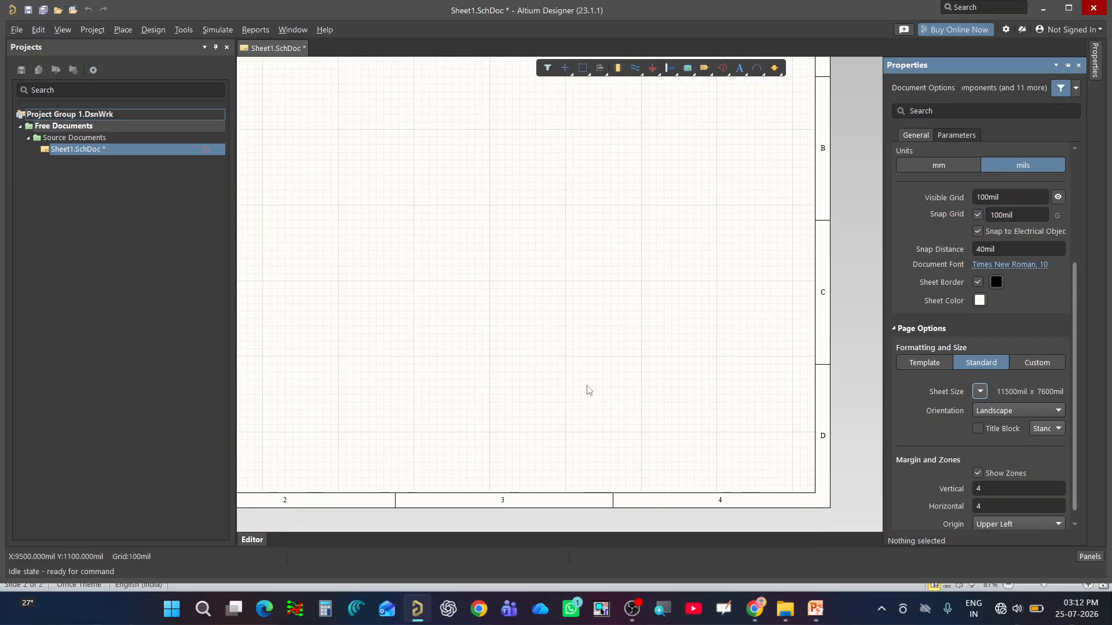
{"action": "left_click", "coordinate": [130, 31]}
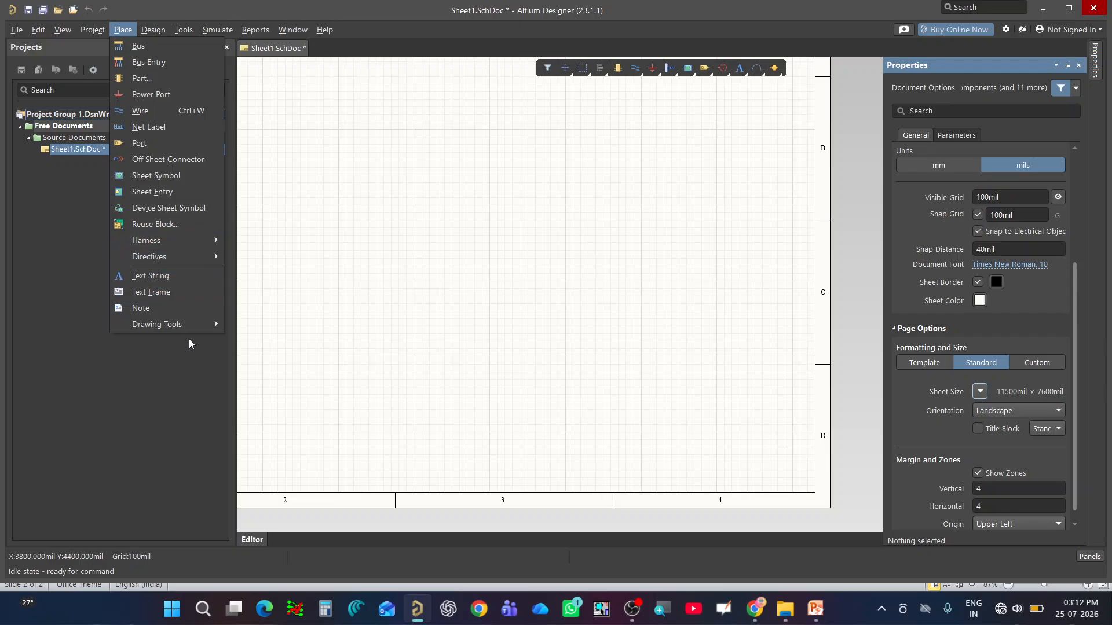
{"action": "mouse_move", "coordinate": [191, 324]}
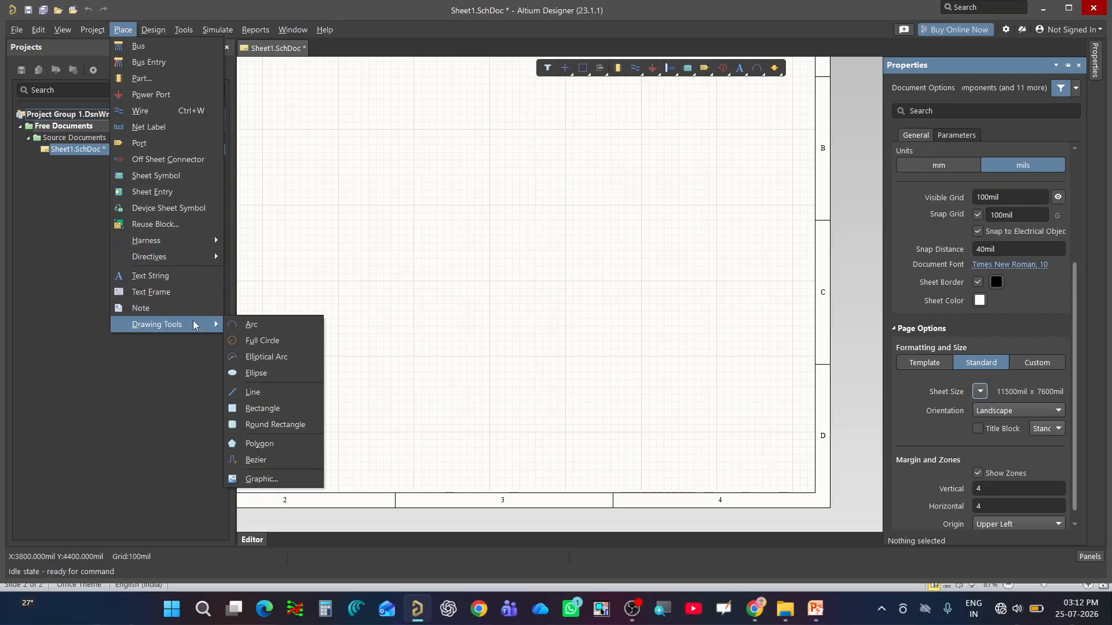
{"action": "left_click", "coordinate": [283, 392]}
{"action": "scroll", "coordinate": [832, 496], "scroll_direction": "up", "scroll_amount": 2, "text": "ctrl"}
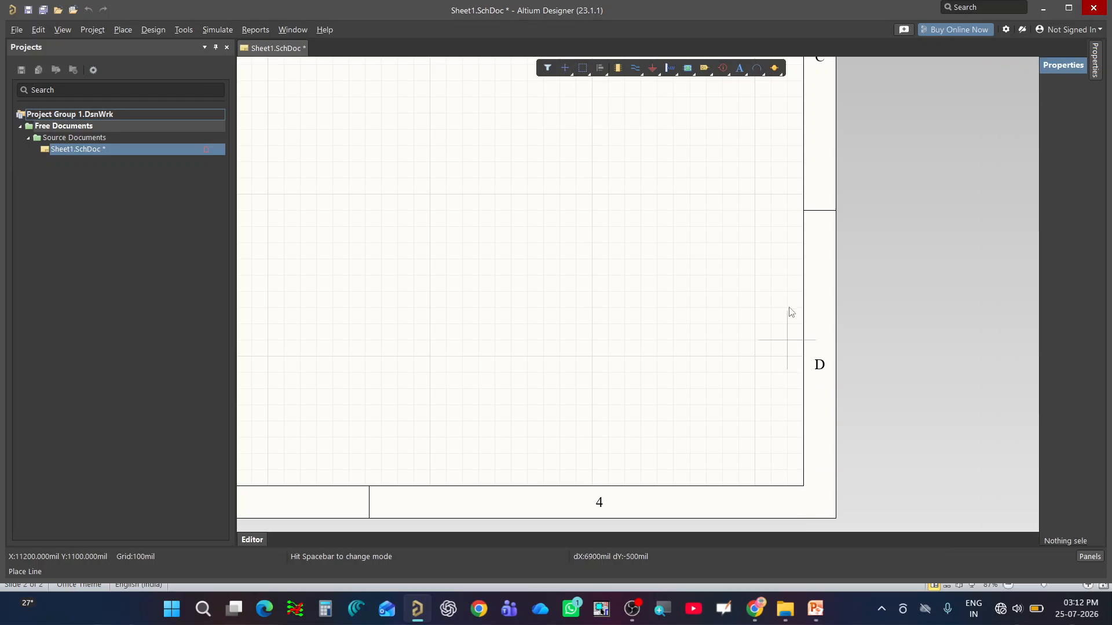
{"action": "left_click", "coordinate": [805, 277]}
{"action": "scroll", "coordinate": [618, 287], "scroll_direction": "down", "scroll_amount": 3, "text": "ctrl"}
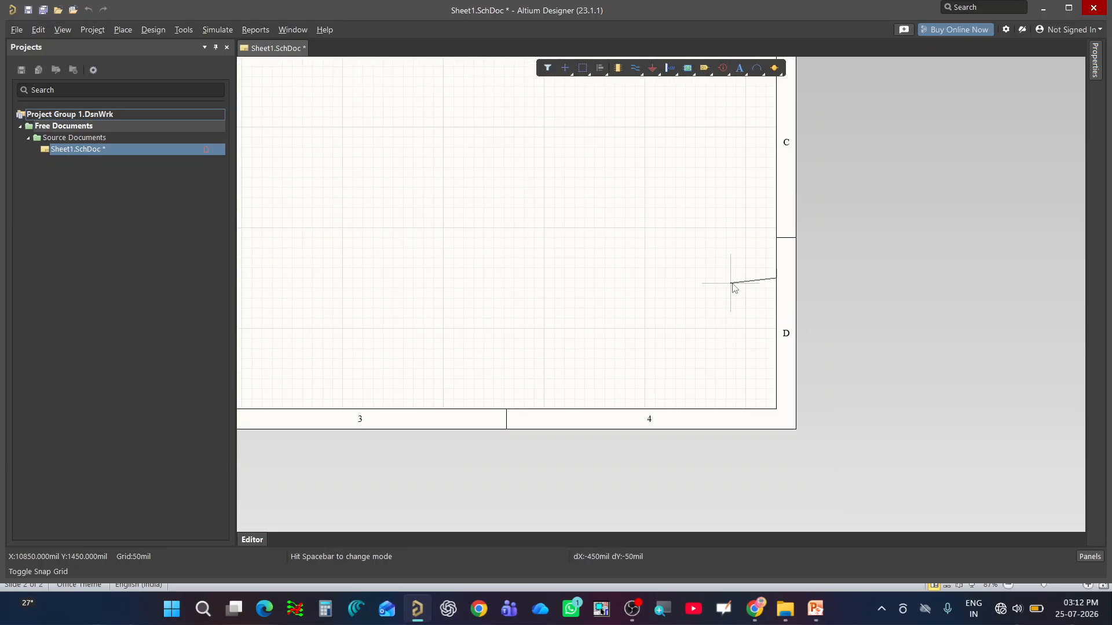
{"action": "scroll", "coordinate": [574, 286], "scroll_direction": "up", "scroll_amount": 2, "text": "ctrl"}
{"action": "scroll", "coordinate": [569, 278], "scroll_direction": "down", "scroll_amount": 3, "text": "ctrl"}
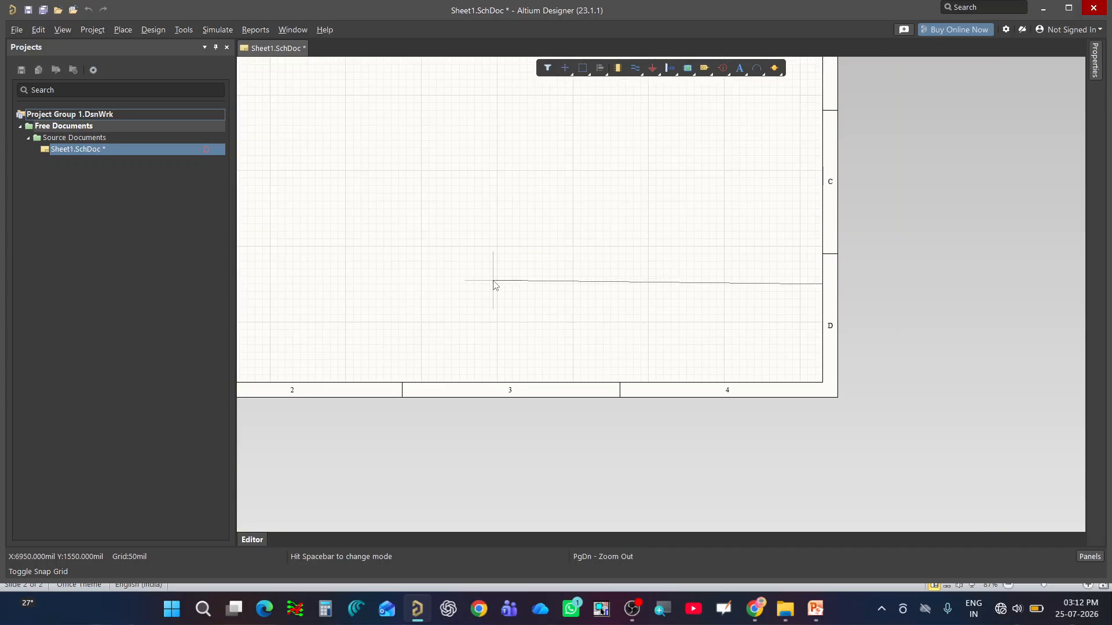
{"action": "scroll", "coordinate": [494, 284], "scroll_direction": "up", "scroll_amount": 1, "text": "ctrl"}
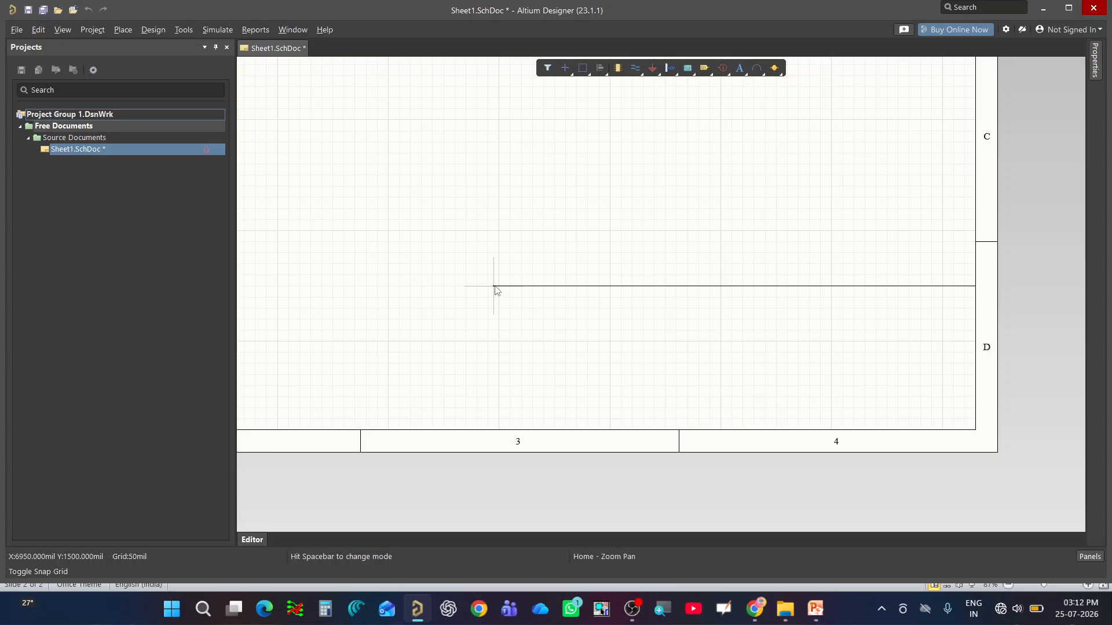
{"action": "left_click", "coordinate": [444, 286]}
- Complete the title block outline with a 1300 mil left edge down to the border, then the bottom and right edges back to the start
{"action": "scroll", "coordinate": [449, 418], "scroll_direction": "up", "scroll_amount": 1, "text": "ctrl"}
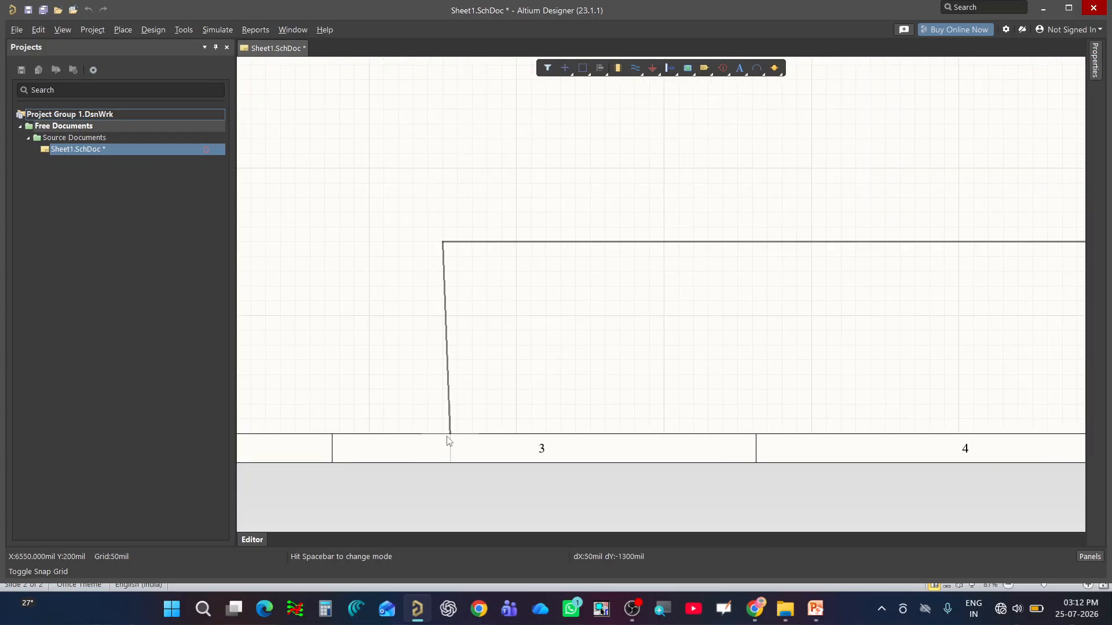
{"action": "left_click", "coordinate": [446, 442]}
{"action": "scroll", "coordinate": [637, 446], "scroll_direction": "down", "scroll_amount": 3, "text": "ctrl"}
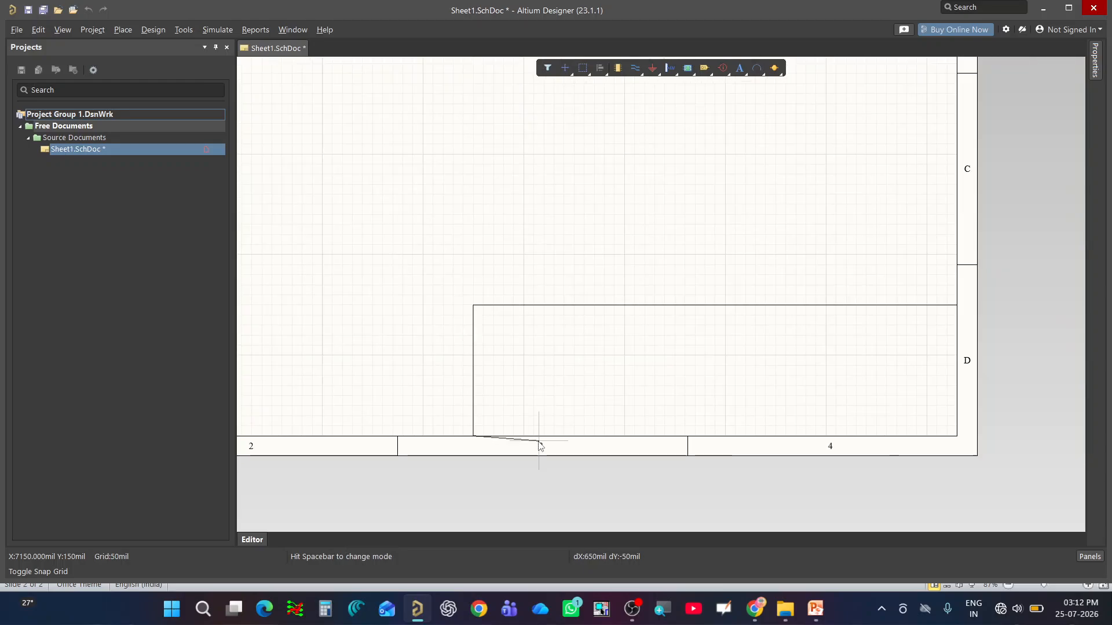
{"action": "scroll", "coordinate": [823, 440], "scroll_direction": "up", "scroll_amount": 2, "text": "ctrl"}
{"action": "scroll", "coordinate": [860, 435], "scroll_direction": "up", "scroll_amount": 2, "text": "ctrl"}
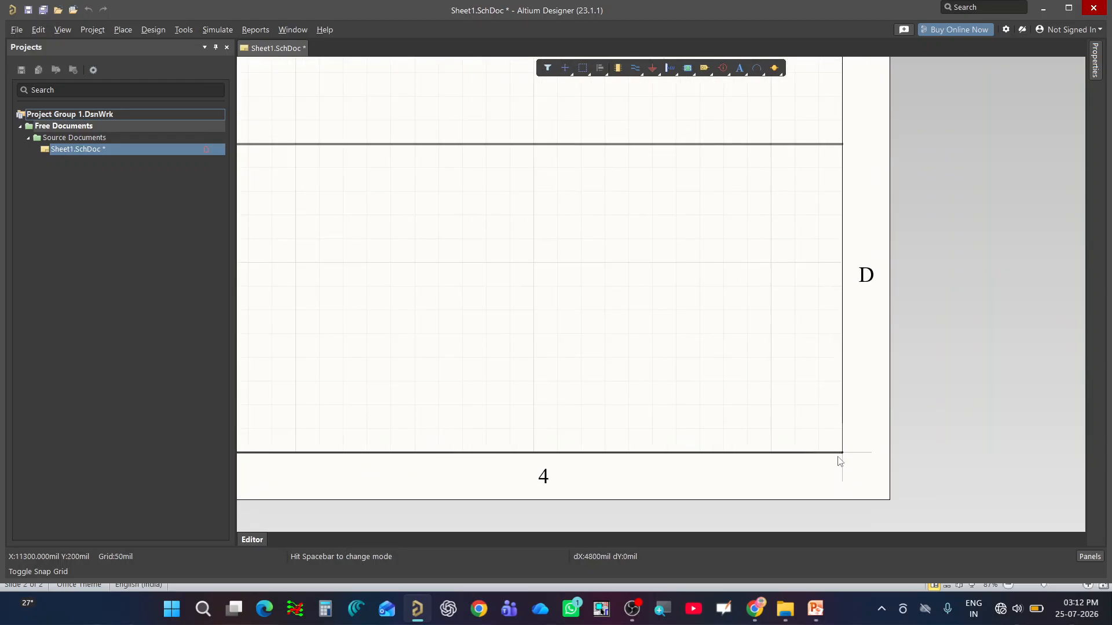
{"action": "left_click", "coordinate": [840, 459]}
{"action": "left_click", "coordinate": [842, 146]}
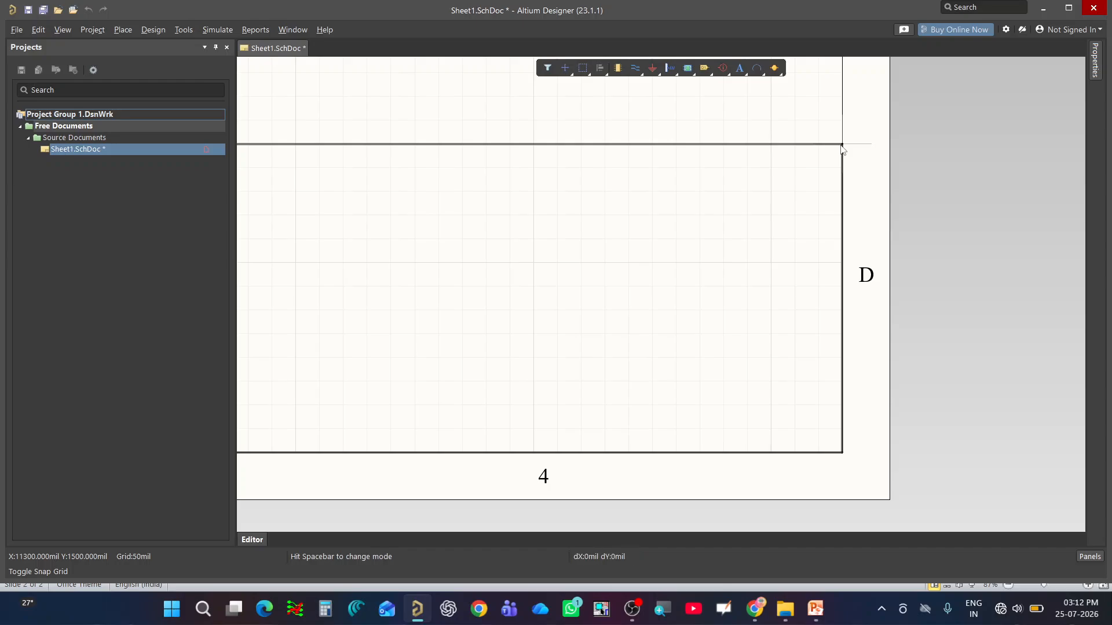
{"action": "right_click", "coordinate": [763, 209]}
{"action": "right_click", "coordinate": [679, 236]}
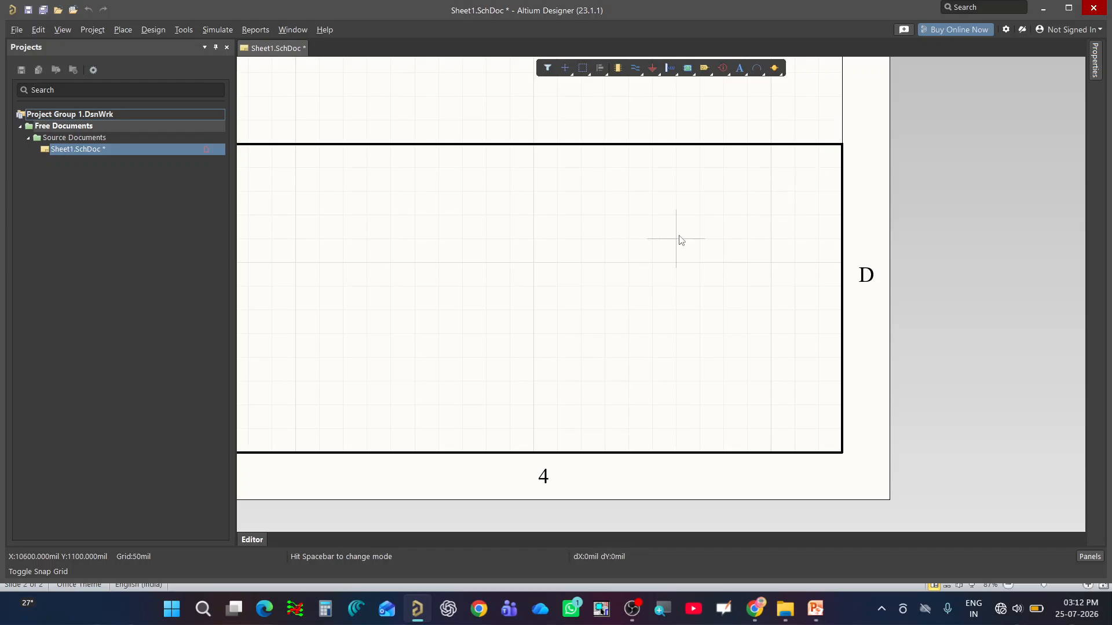
{"action": "right_click", "coordinate": [708, 269]}
{"action": "scroll", "coordinate": [711, 277], "scroll_direction": "down", "scroll_amount": 3, "text": "ctrl"}
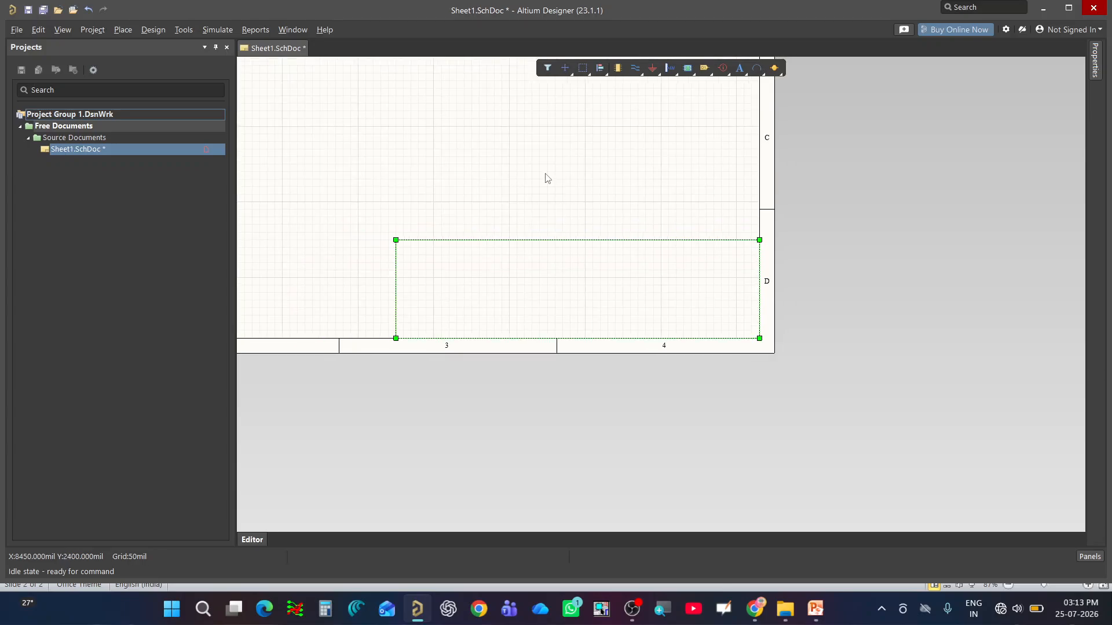
{"action": "left_click", "coordinate": [517, 302]}
{"action": "scroll", "coordinate": [518, 302], "scroll_direction": "up", "scroll_amount": 3, "text": "ctrl"}
{"action": "scroll", "coordinate": [449, 273], "scroll_direction": "down", "scroll_amount": 2, "text": "ctrl"}
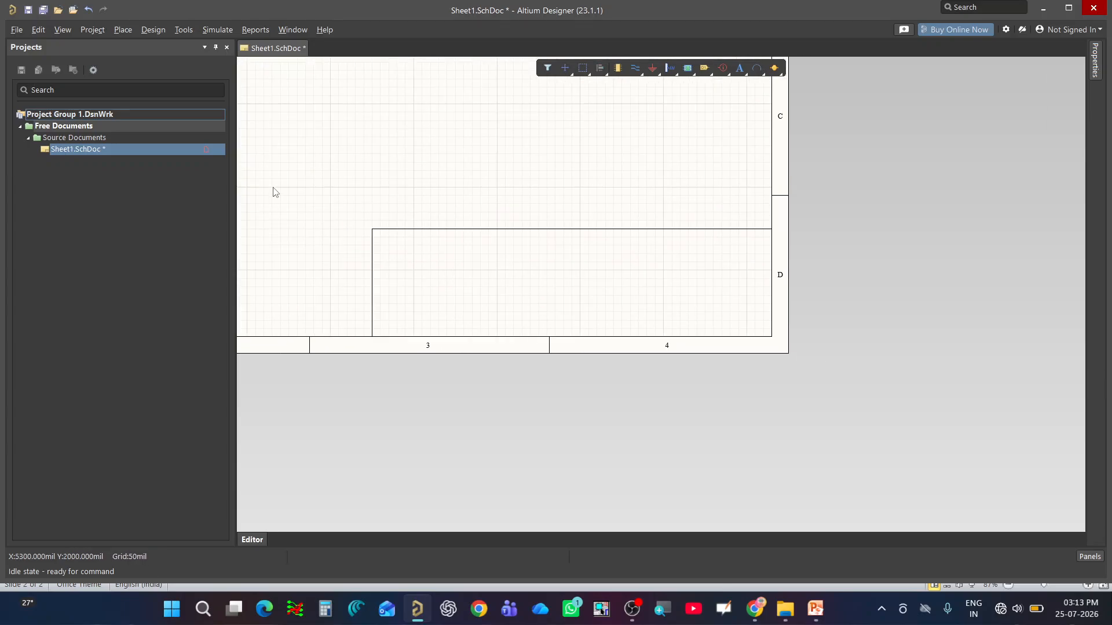
- Place the Learning Avenue image as a graphic about 900 mil square over the title block's top edge
{"action": "left_click", "coordinate": [122, 30]}
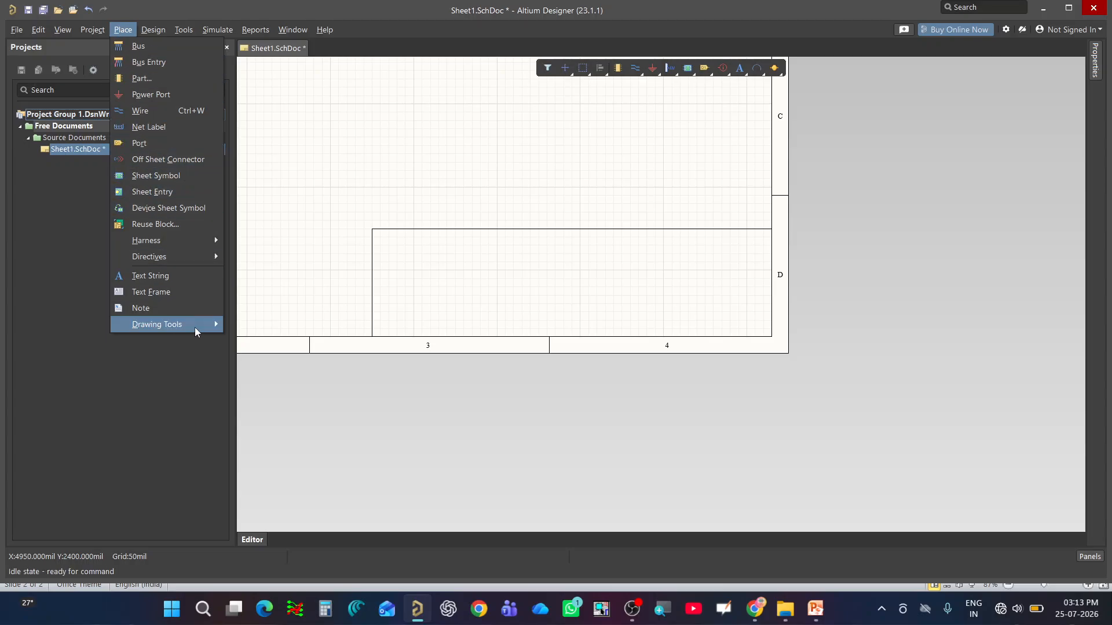
{"action": "mouse_move", "coordinate": [208, 325]}
{"action": "left_click", "coordinate": [272, 480]}
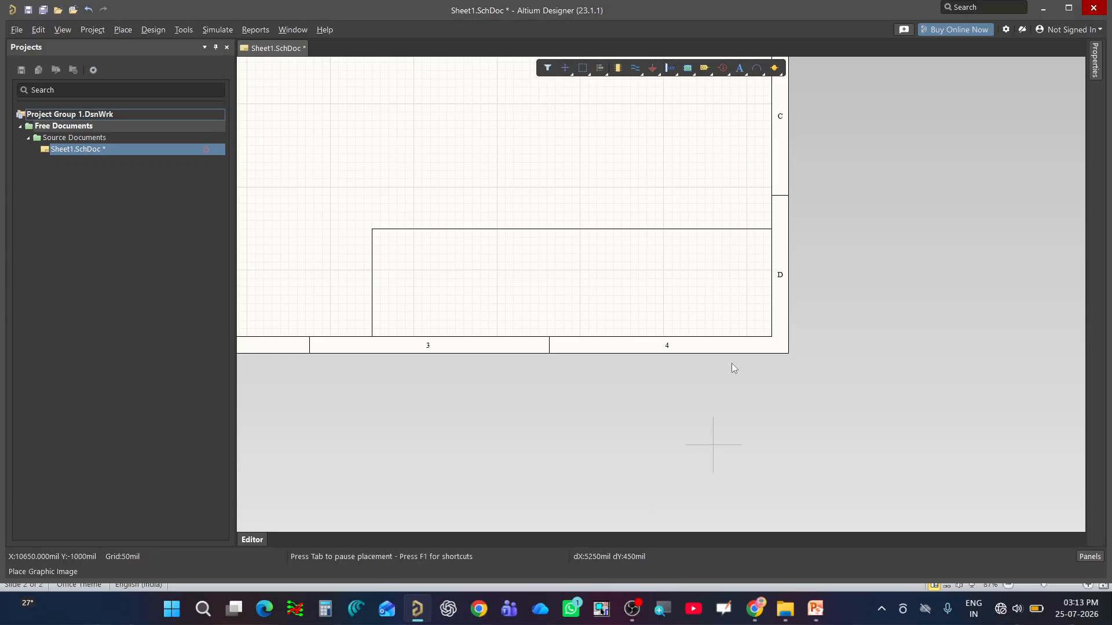
{"action": "scroll", "coordinate": [753, 298], "scroll_direction": "up", "scroll_amount": 2, "text": "ctrl"}
{"action": "left_click", "coordinate": [677, 253]}
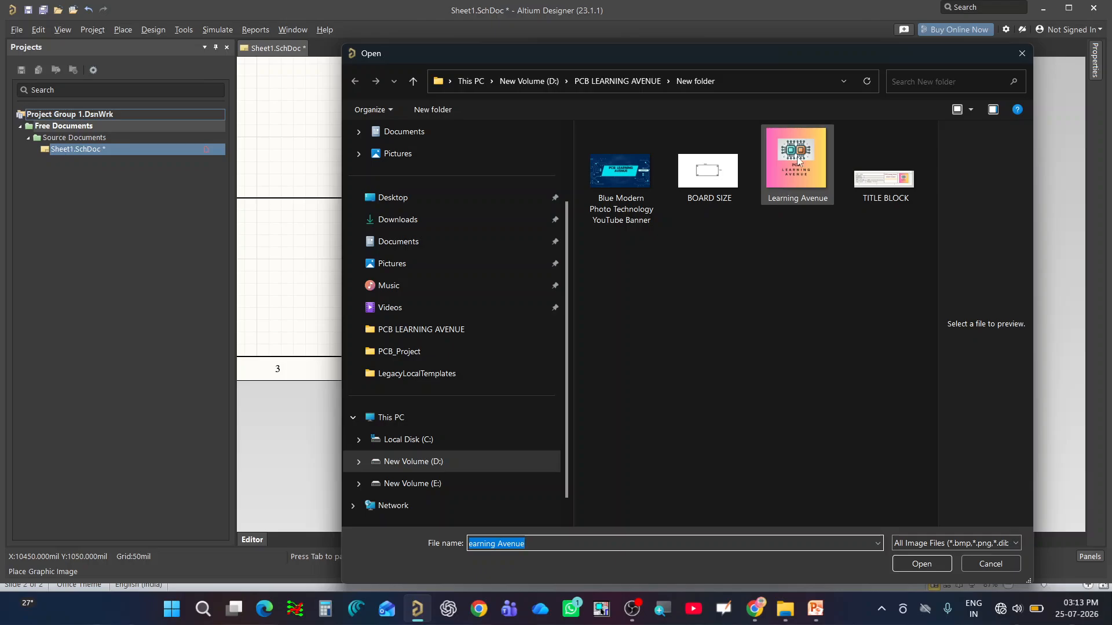
{"action": "left_click", "coordinate": [798, 160]}
{"action": "left_click", "coordinate": [921, 564]}
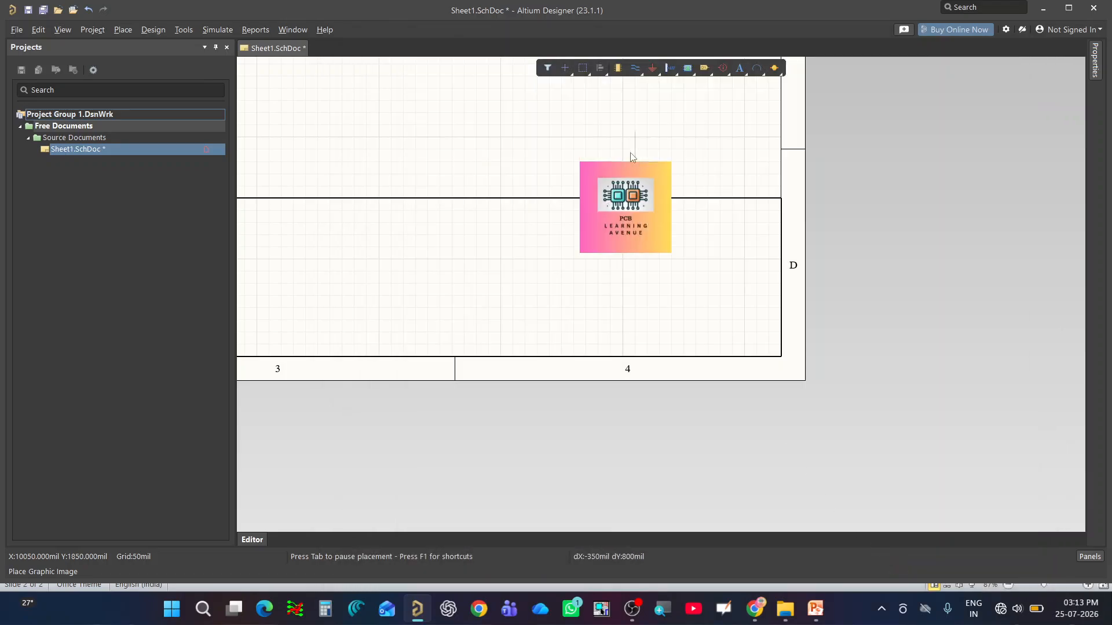
{"action": "left_click", "coordinate": [549, 133]}
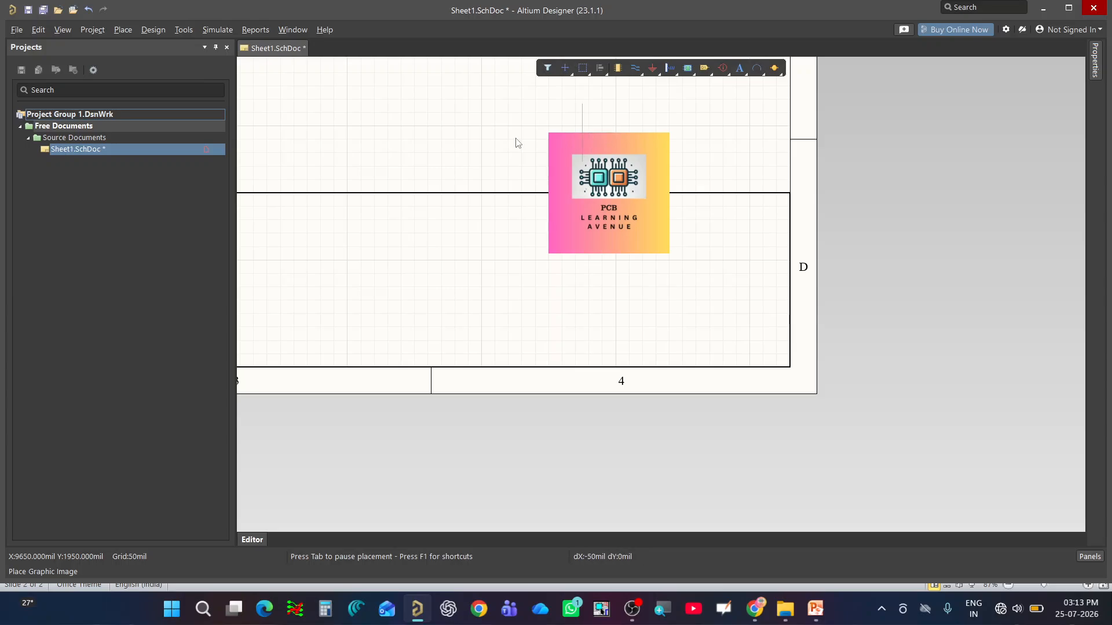
{"action": "right_click", "coordinate": [473, 144]}
- Move the logo into the title block's right end, enlarge it to about 1050 mil square, and shift it 50 mil off the right edge
{"action": "left_click_drag", "start_coordinate": [653, 139], "coordinate": [754, 226]}
{"action": "scroll", "coordinate": [754, 225], "scroll_direction": "up", "scroll_amount": 1, "text": "ctrl"}
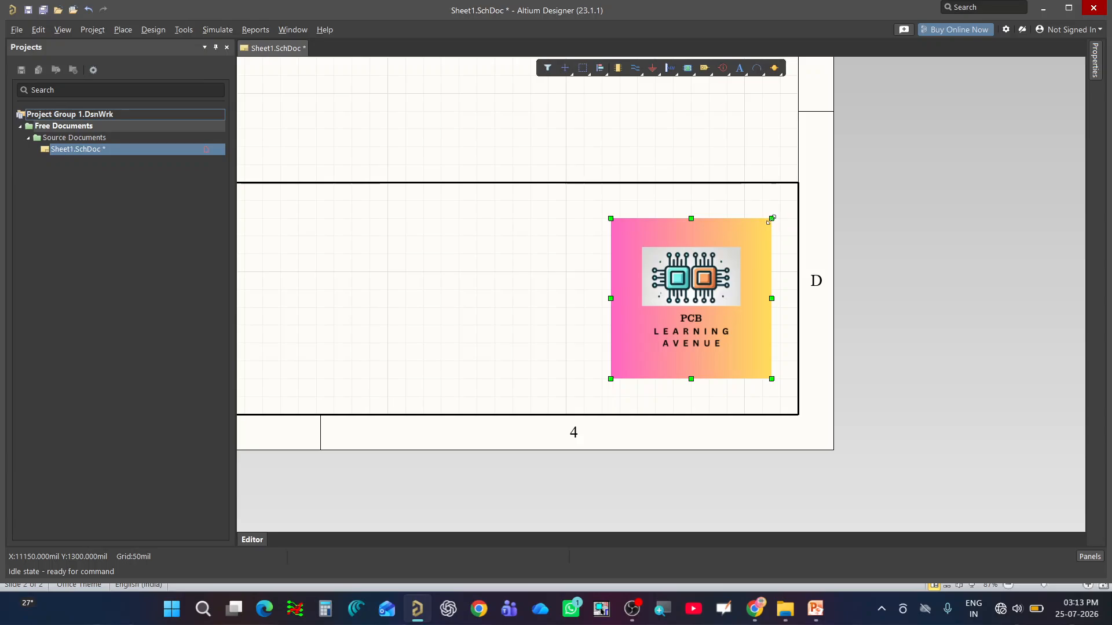
{"action": "left_click_drag", "start_coordinate": [771, 219], "coordinate": [798, 191]}
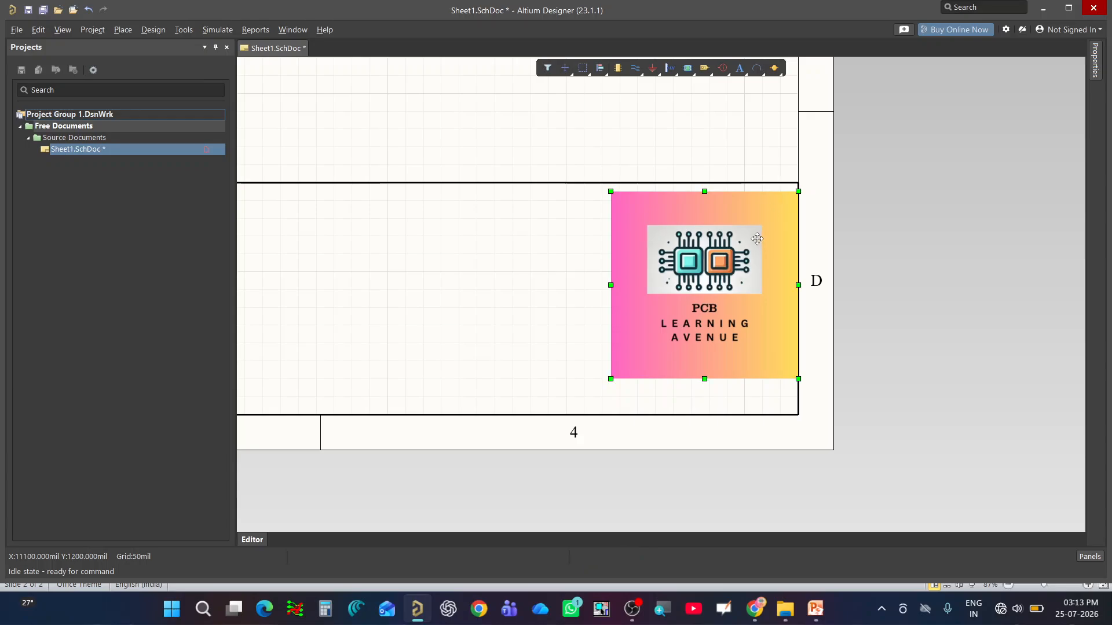
{"action": "left_click_drag", "start_coordinate": [758, 239], "coordinate": [749, 238]}
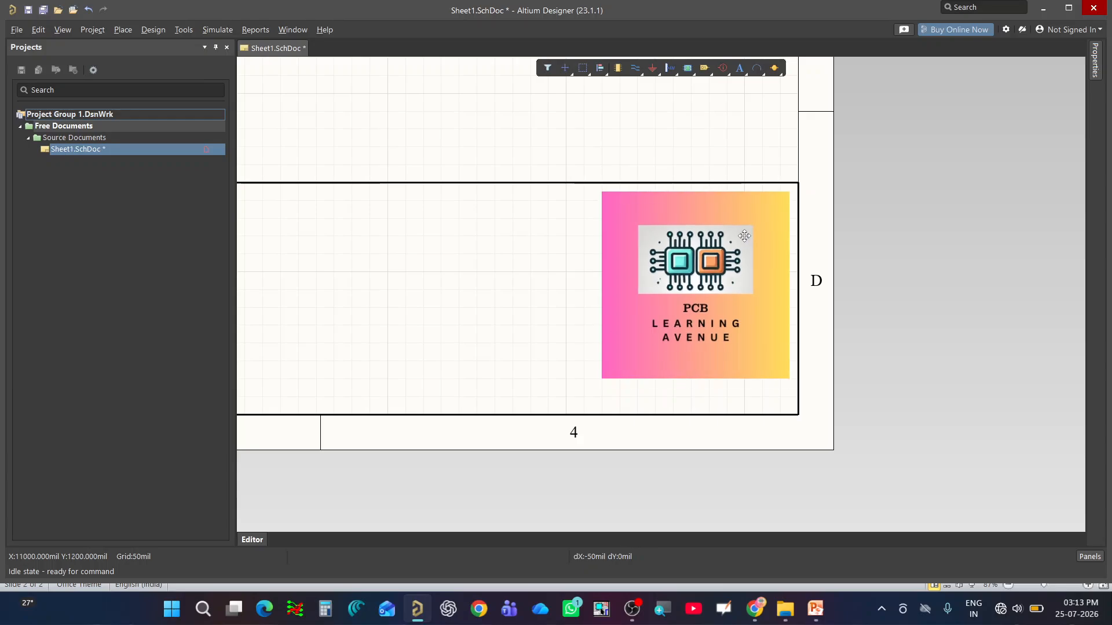
{"action": "left_click", "coordinate": [758, 413]}
{"action": "scroll", "coordinate": [758, 413], "scroll_direction": "down", "scroll_amount": 8, "text": "ctrl"}
{"action": "scroll", "coordinate": [658, 378], "scroll_direction": "up", "scroll_amount": 2, "text": "ctrl"}
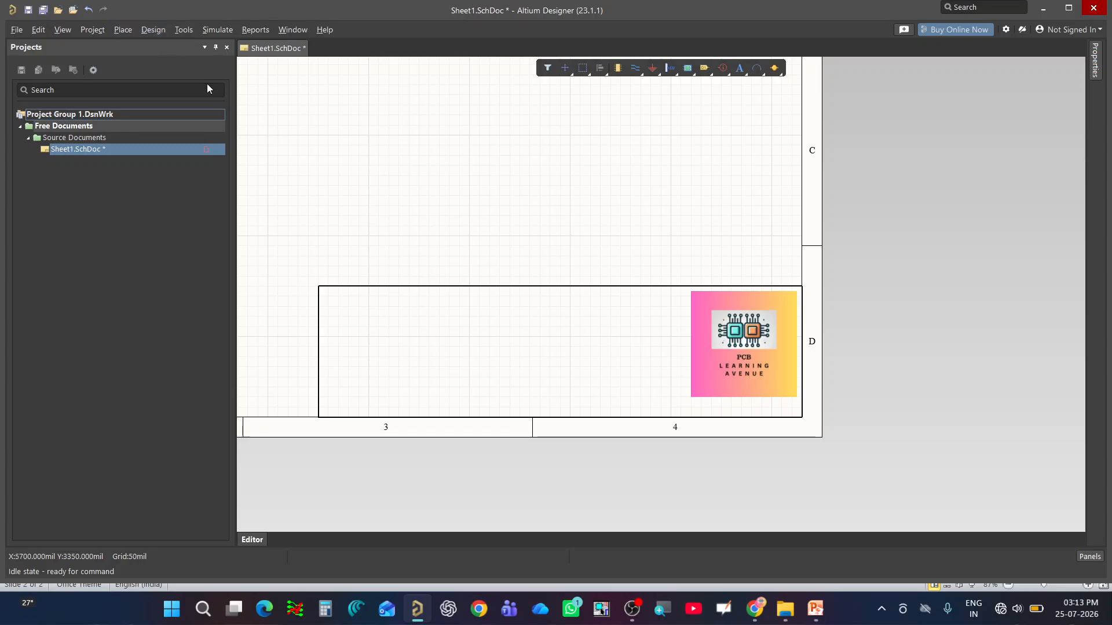
- Draw a 1300 mil vertical divider line just left of the logo at X 10100 mil, from the title block's top edge to its bottom edge
{"action": "left_click", "coordinate": [122, 29]}
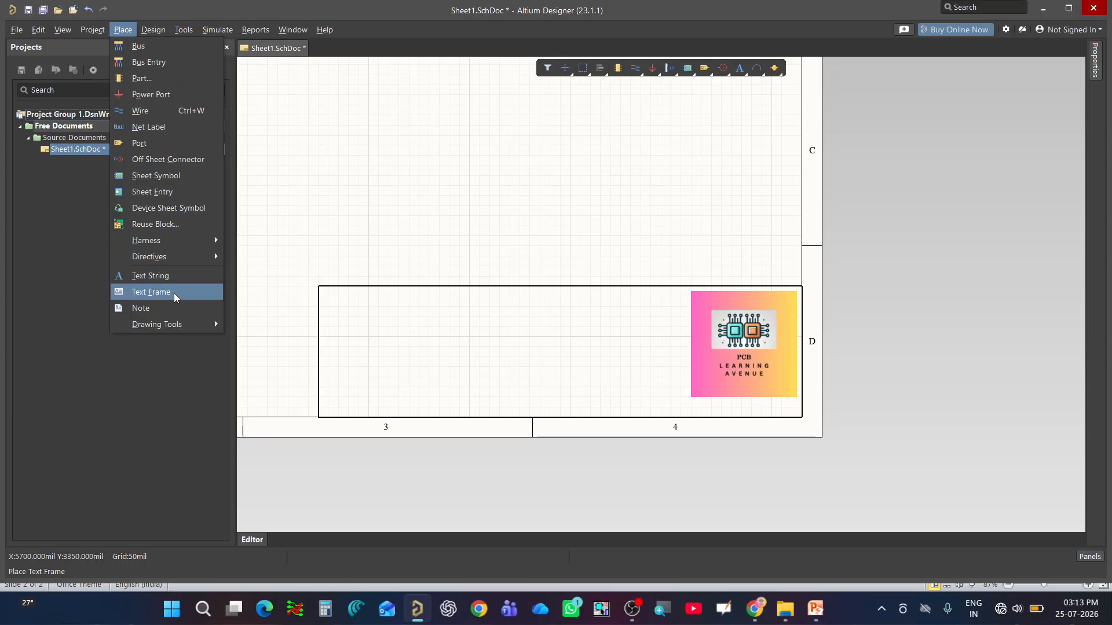
{"action": "mouse_move", "coordinate": [213, 325]}
{"action": "left_click", "coordinate": [272, 392]}
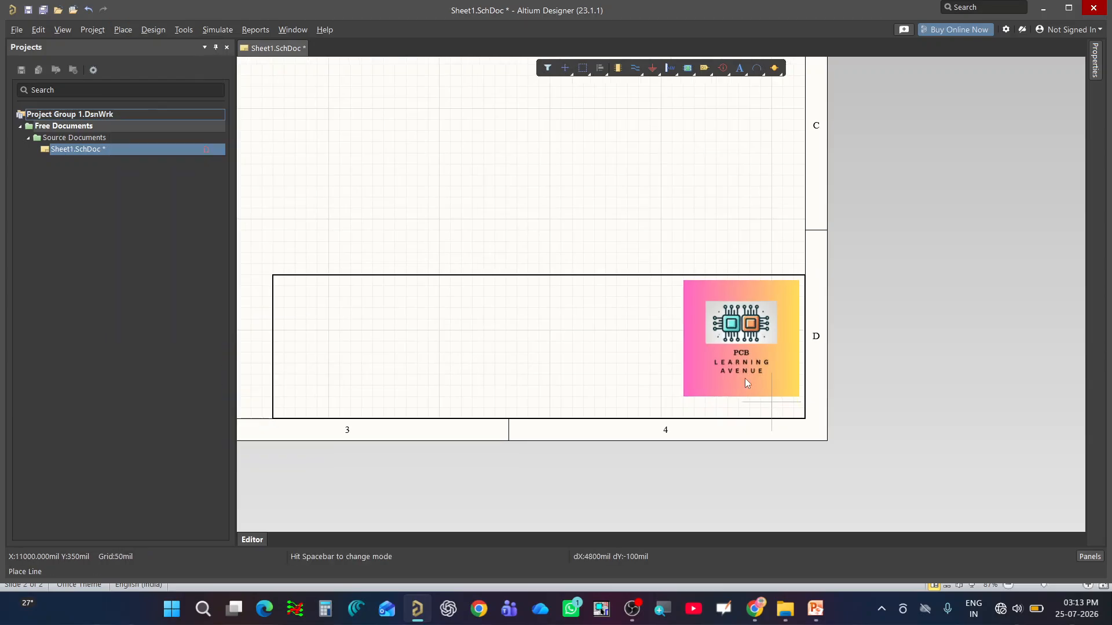
{"action": "scroll", "coordinate": [682, 307], "scroll_direction": "up", "scroll_amount": 5, "text": "ctrl"}
{"action": "left_click", "coordinate": [666, 223]}
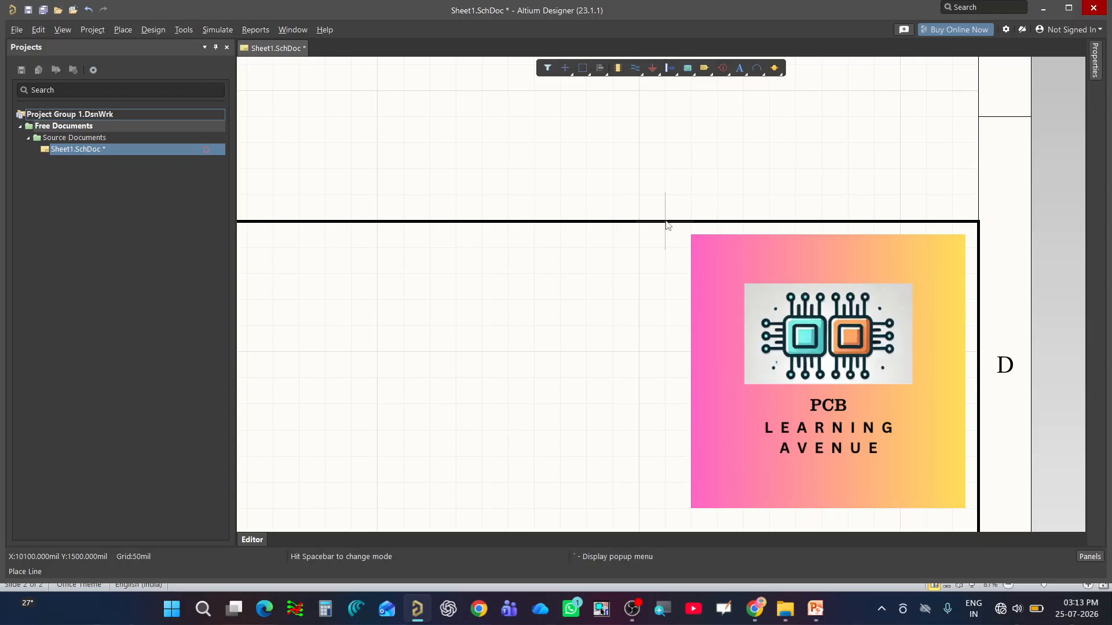
{"action": "scroll", "coordinate": [673, 393], "scroll_direction": "down", "scroll_amount": 2, "text": "ctrl"}
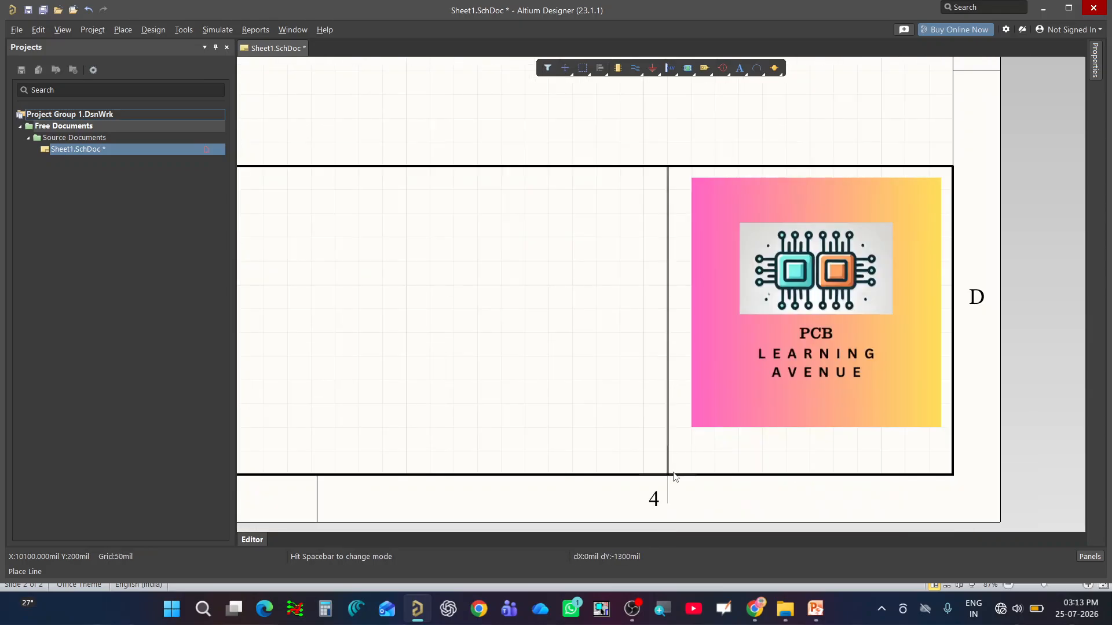
{"action": "left_click", "coordinate": [670, 471]}
{"action": "right_click", "coordinate": [670, 469]}
{"action": "scroll", "coordinate": [701, 472], "scroll_direction": "down", "scroll_amount": 2, "text": "ctrl"}
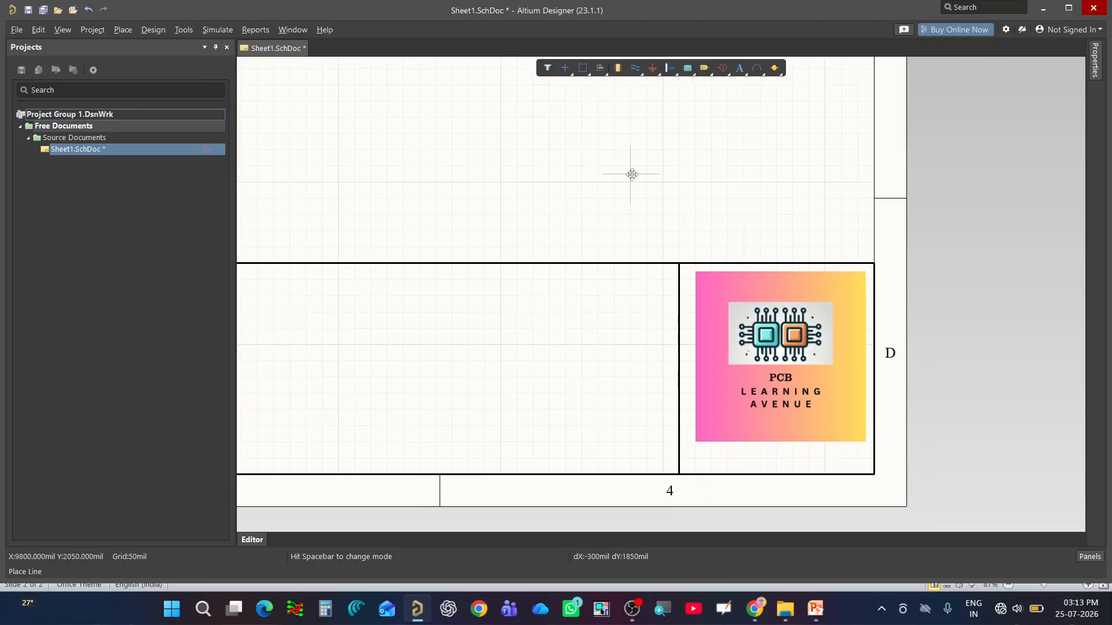
{"action": "right_click", "coordinate": [720, 326]}
{"action": "scroll", "coordinate": [720, 328], "scroll_direction": "down", "scroll_amount": 2, "text": "ctrl"}
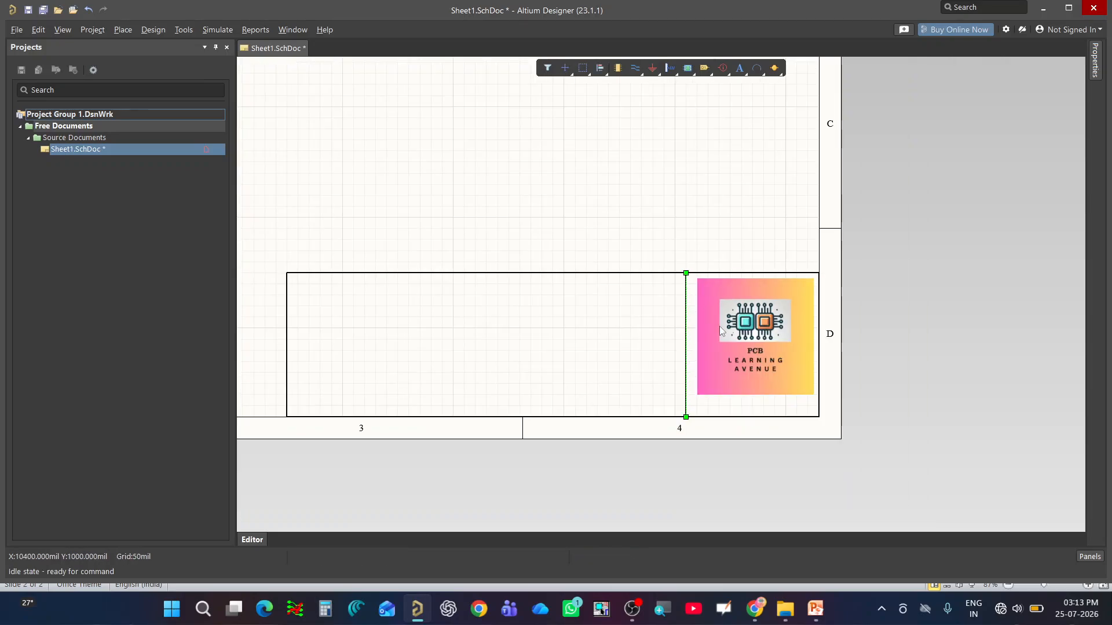
{"action": "scroll", "coordinate": [720, 329], "scroll_direction": "down", "scroll_amount": 1, "text": "ctrl"}
{"action": "scroll", "coordinate": [657, 318], "scroll_direction": "up", "scroll_amount": 2, "text": "ctrl"}
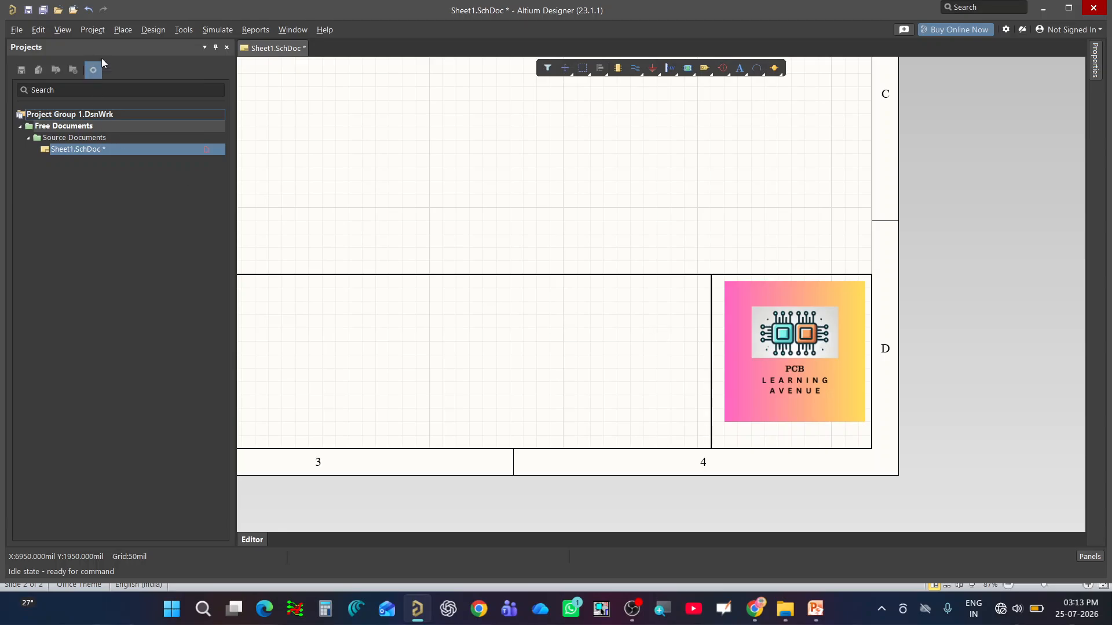
- Place a text string just left of the logo divider near the title block's top edge, reading "PCB Learning Avenue"
{"action": "left_click", "coordinate": [123, 29]}
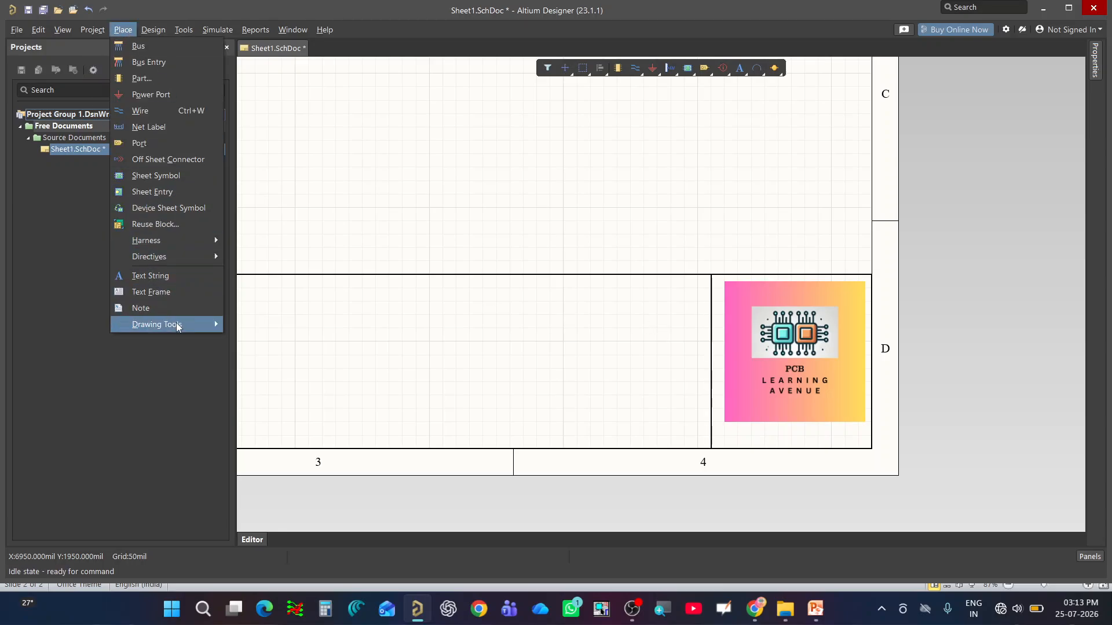
{"action": "left_click", "coordinate": [173, 276]}
{"action": "scroll", "coordinate": [649, 313], "scroll_direction": "up", "scroll_amount": 1, "text": "ctrl"}
{"action": "left_click", "coordinate": [629, 298]}
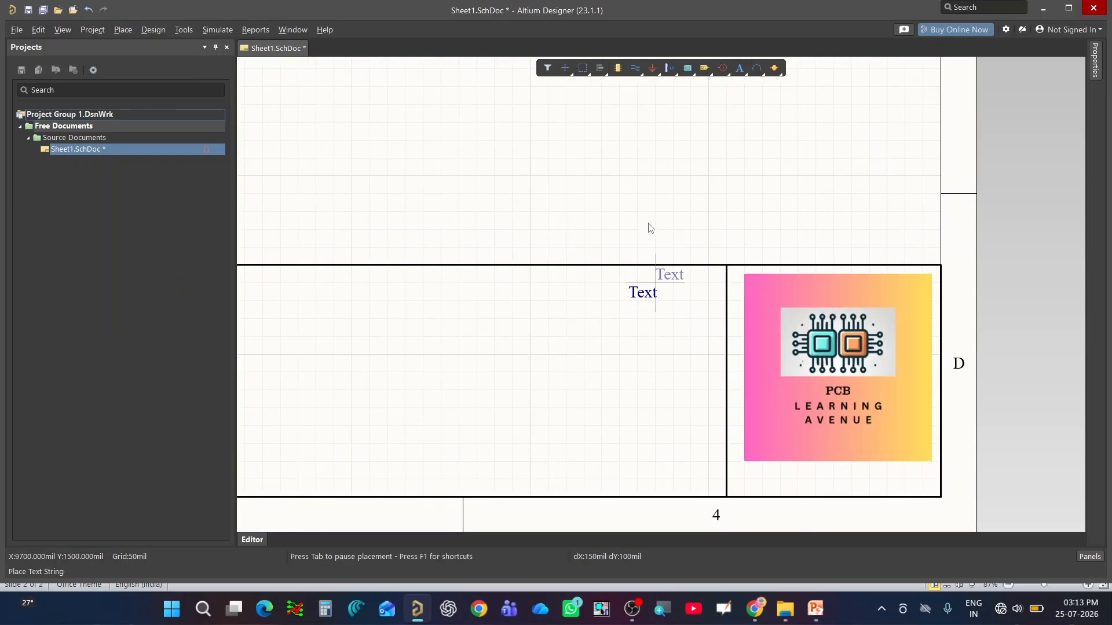
{"action": "key", "text": "Escape"}
{"action": "double_click", "coordinate": [640, 295]}
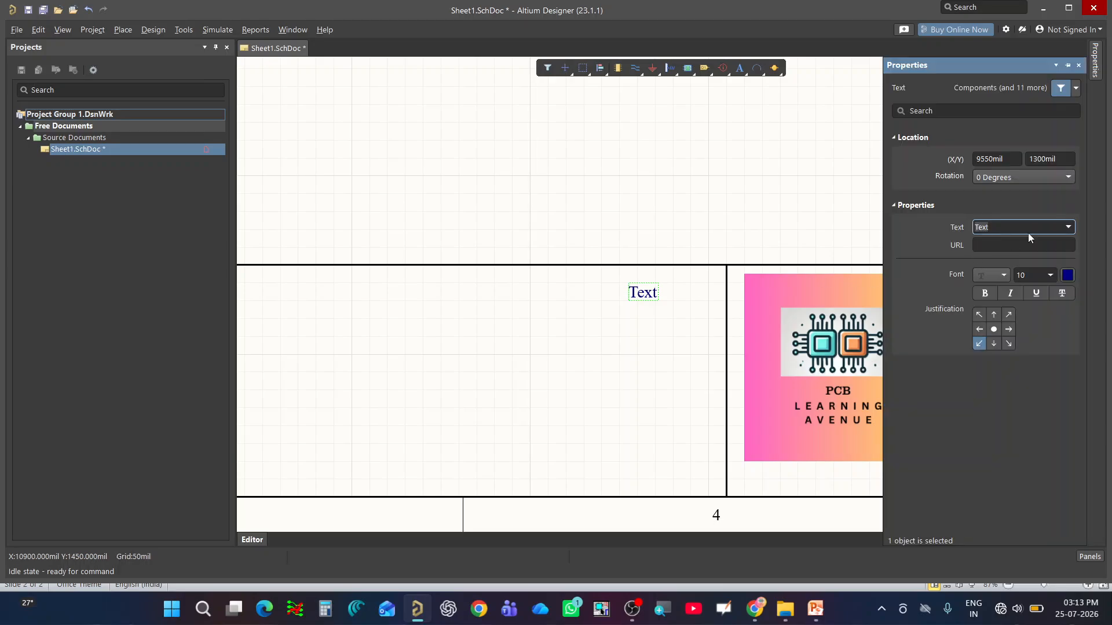
{"action": "type", "text": "PCB Learning Avenue"}
{"action": "key", "text": "Return"}
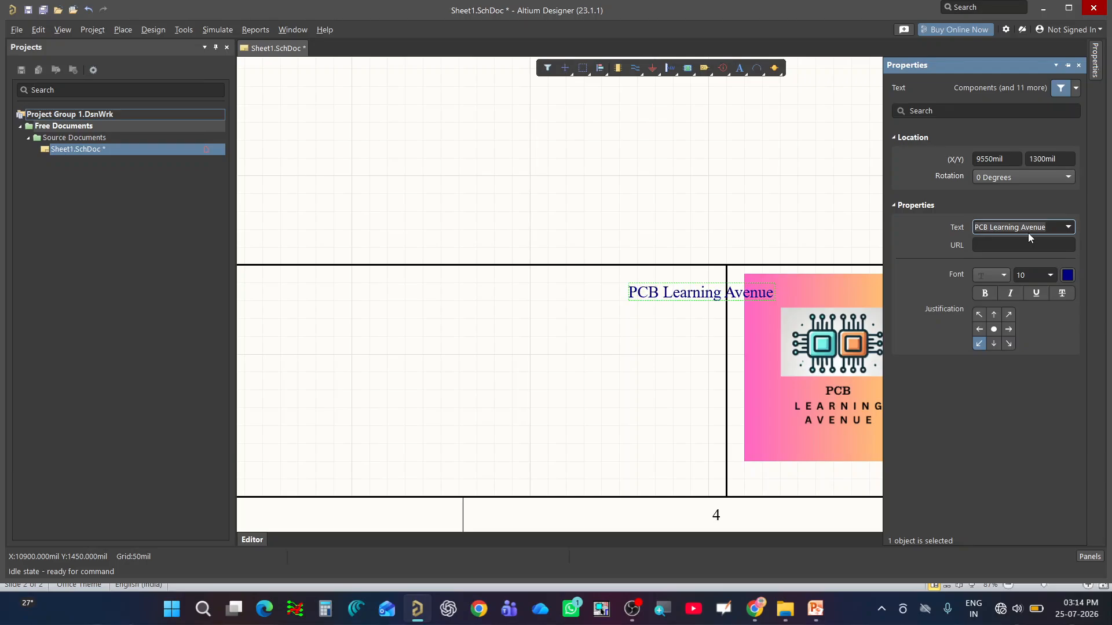
- Format the PCB Learning Avenue text as bold, size 12 and dark red, and move it clear of the divider to X 9000 mil
{"action": "left_click", "coordinate": [1049, 276]}
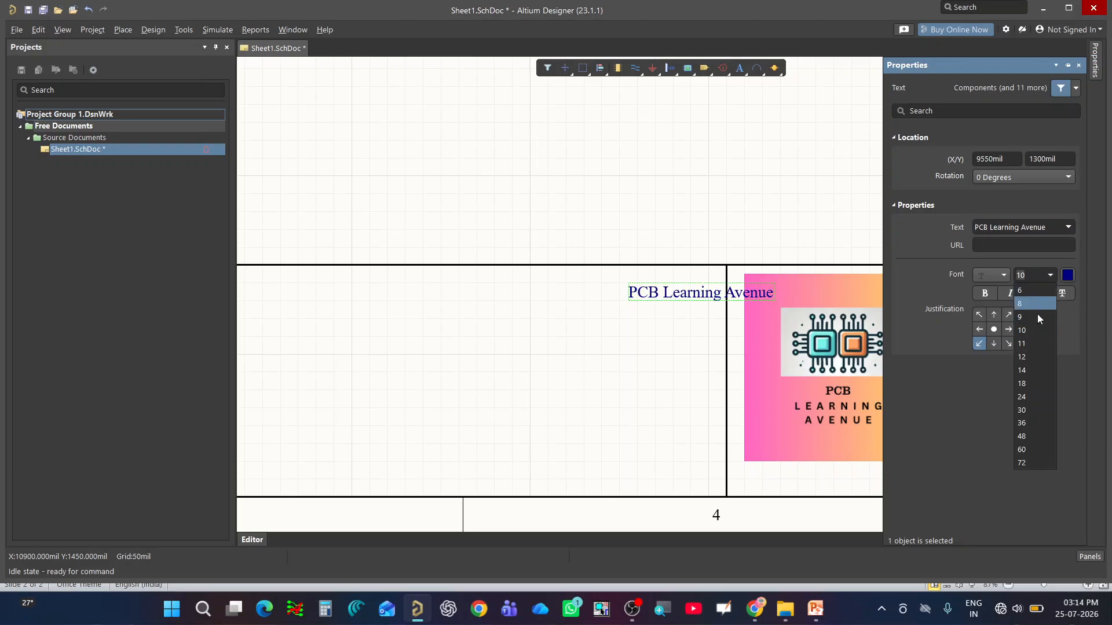
{"action": "left_click", "coordinate": [1033, 358]}
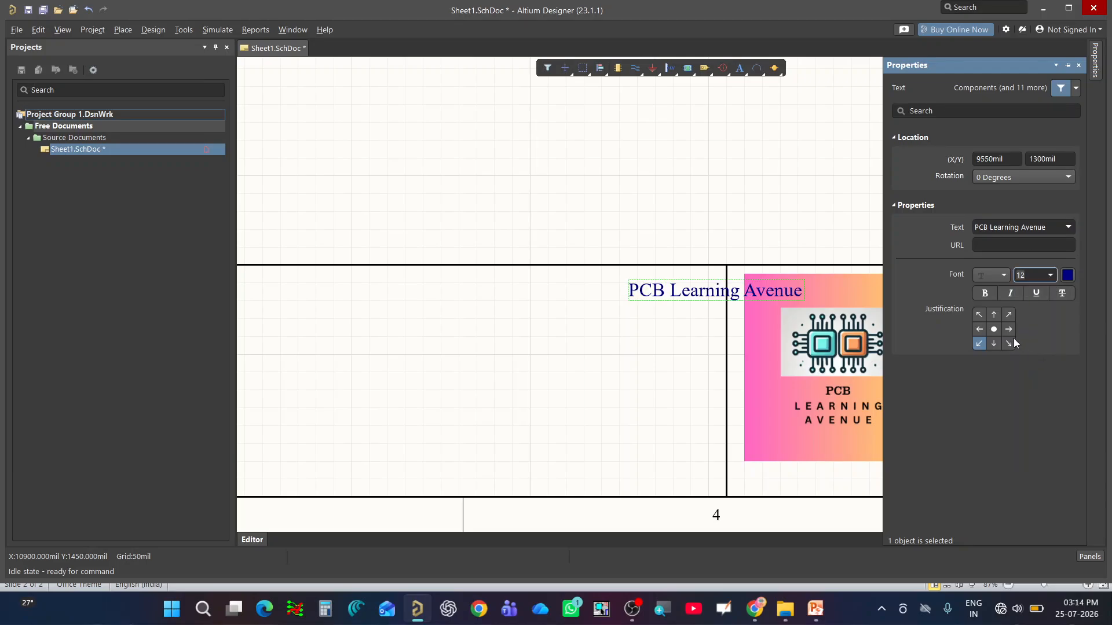
{"action": "left_click", "coordinate": [985, 292]}
{"action": "left_click", "coordinate": [1066, 276]}
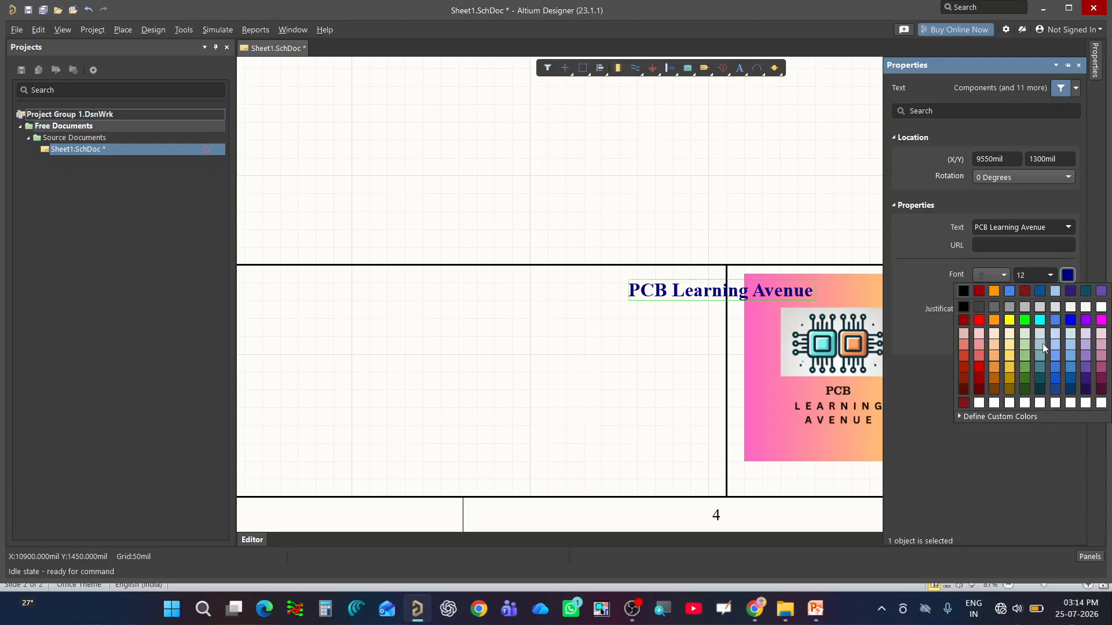
{"action": "left_click", "coordinate": [963, 322]}
{"action": "left_click_drag", "start_coordinate": [625, 281], "coordinate": [558, 287]}
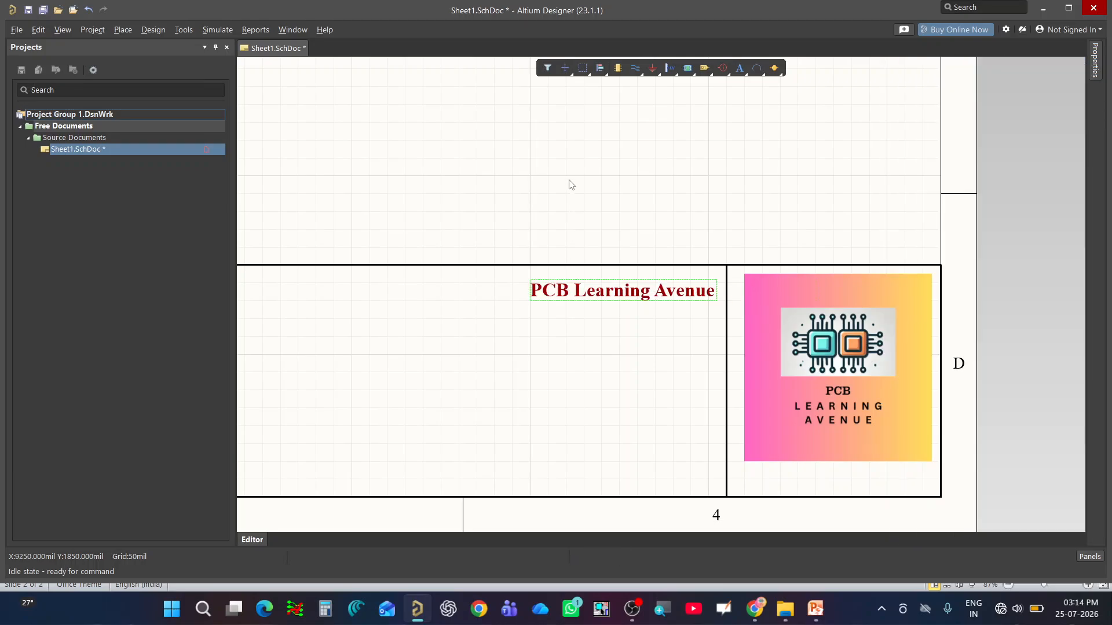
- Duplicate the company name text below itself, change the copy to "Youtube Channel", and center it under the first line
{"action": "left_click", "coordinate": [617, 294]}
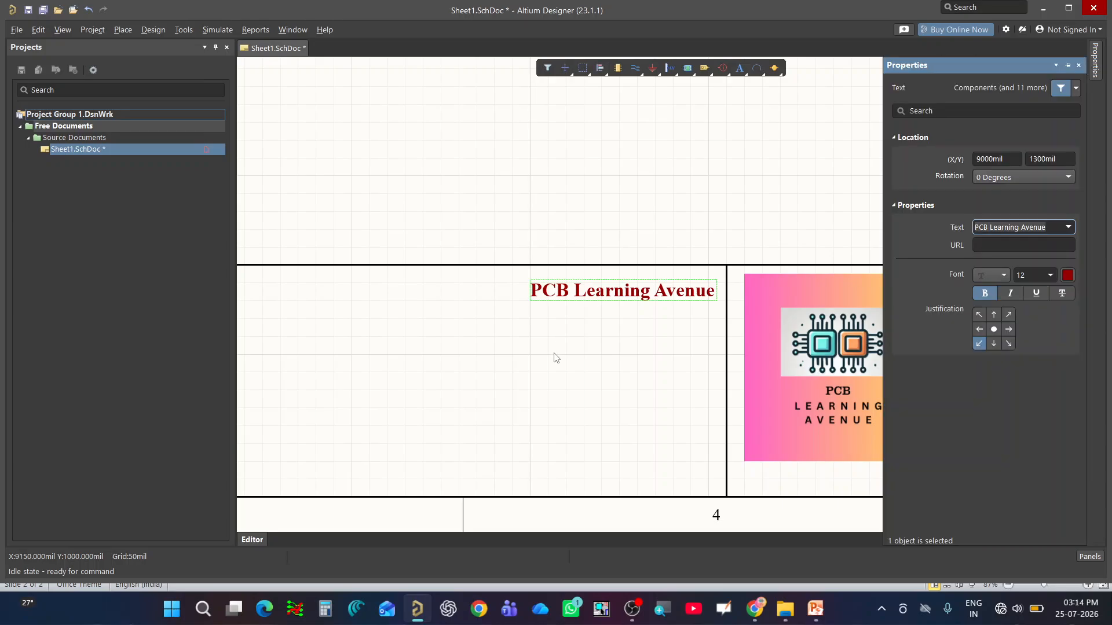
{"action": "left_click", "coordinate": [563, 323]}
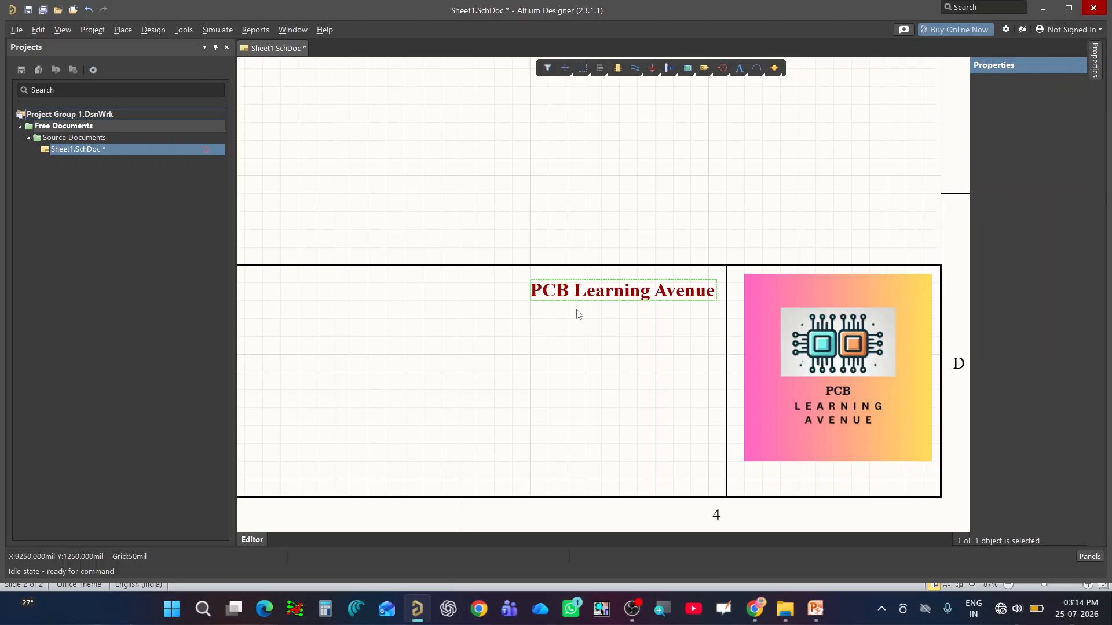
{"action": "key", "text": "ctrl+v"}
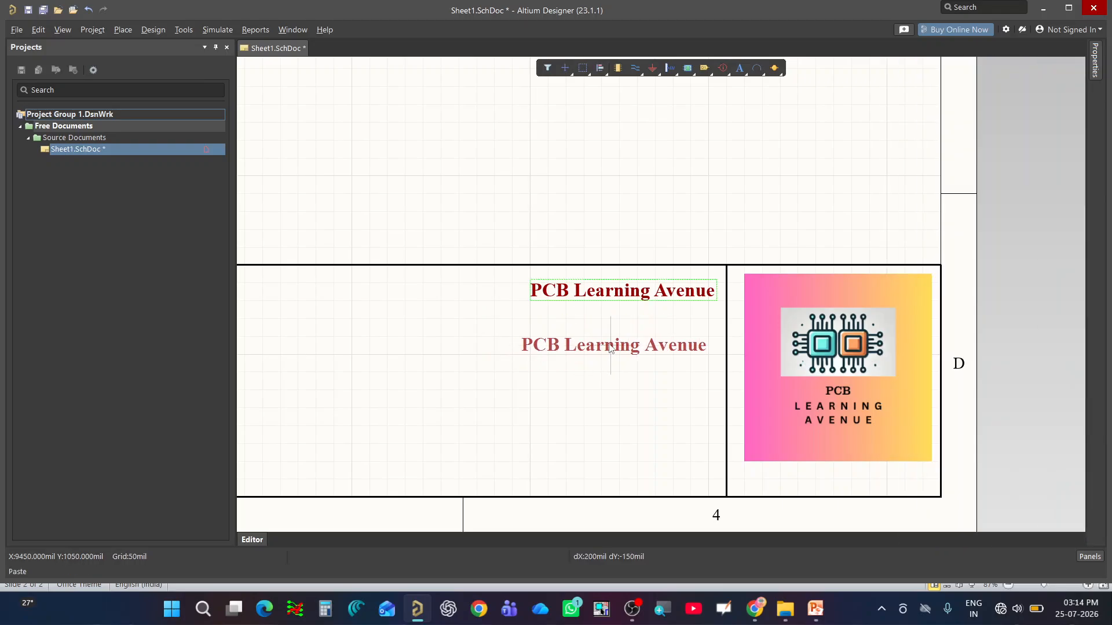
{"action": "left_click", "coordinate": [610, 338]}
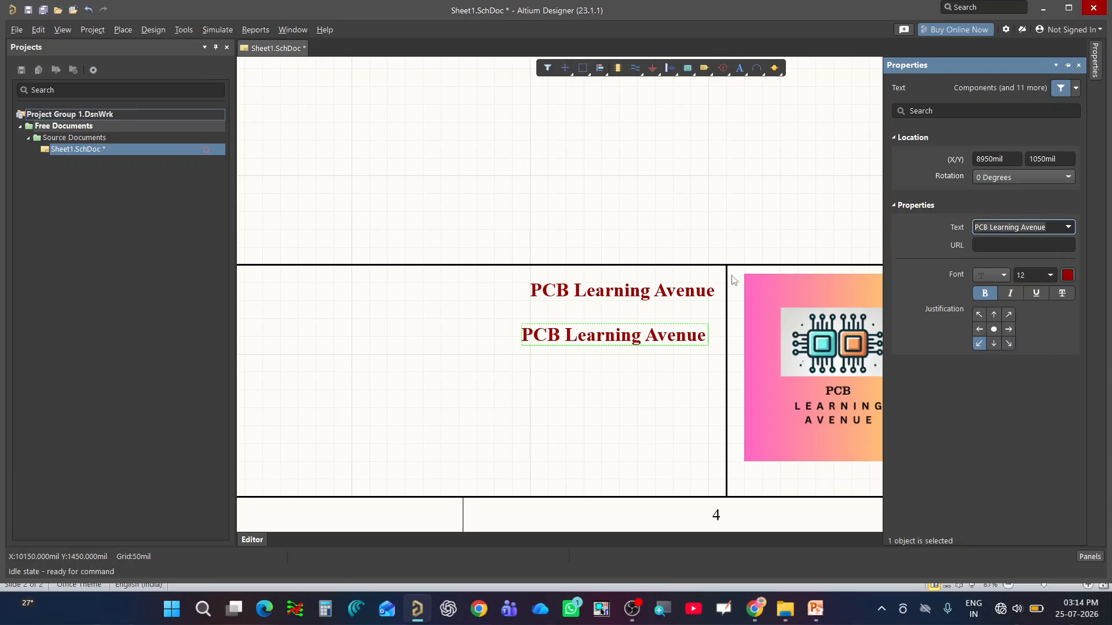
{"action": "type", "text": "Youtube Channel"}
{"action": "key", "text": "Return"}
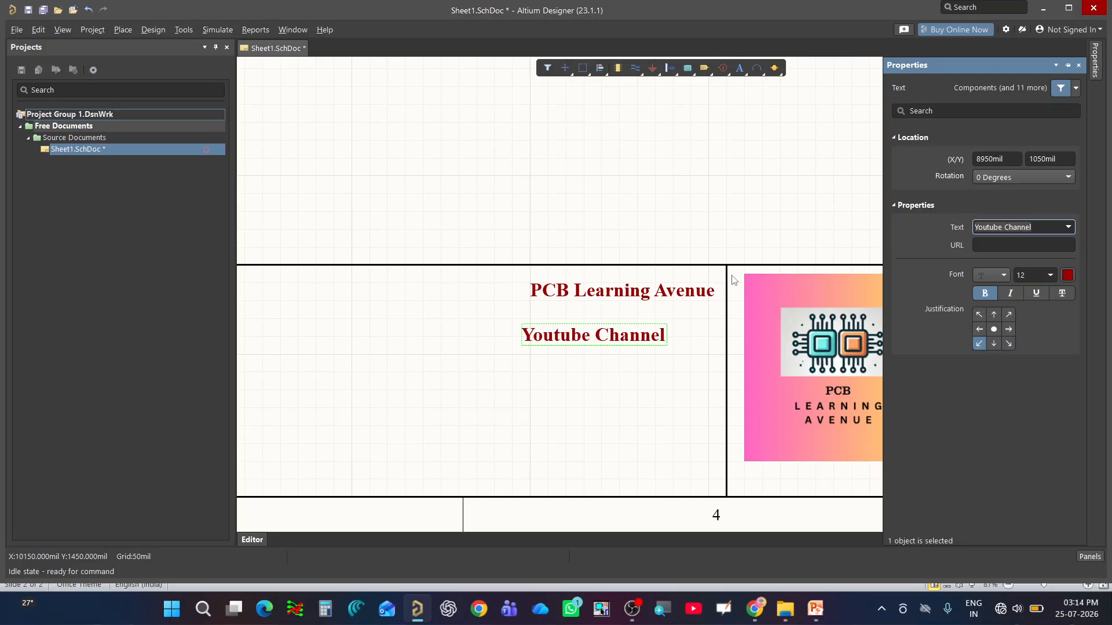
{"action": "left_click", "coordinate": [565, 364]}
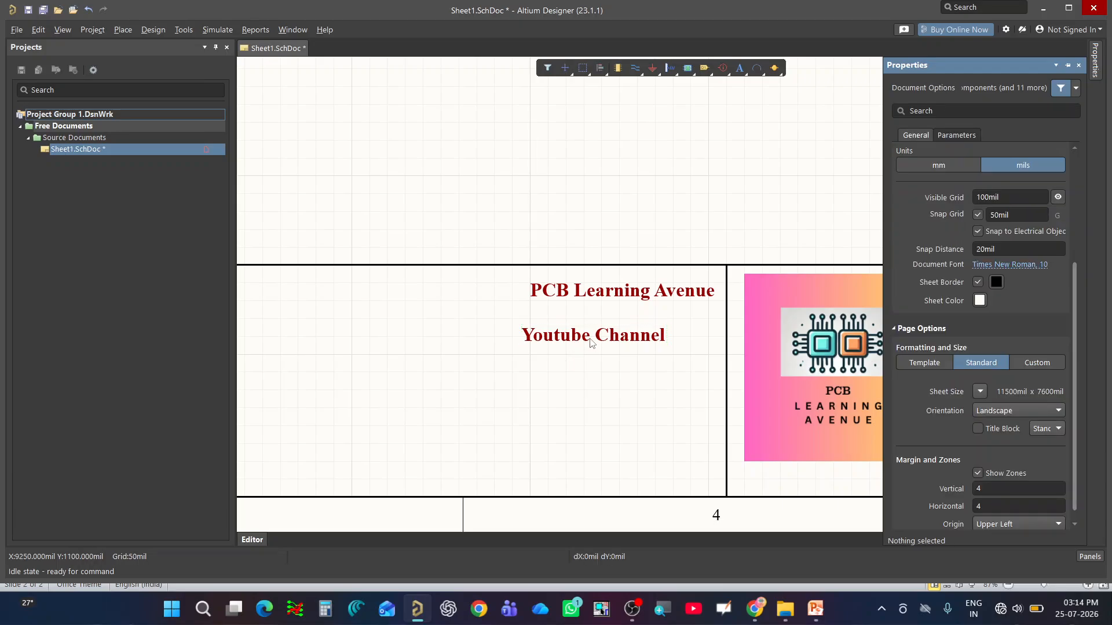
{"action": "left_click_drag", "start_coordinate": [575, 344], "coordinate": [603, 348]}
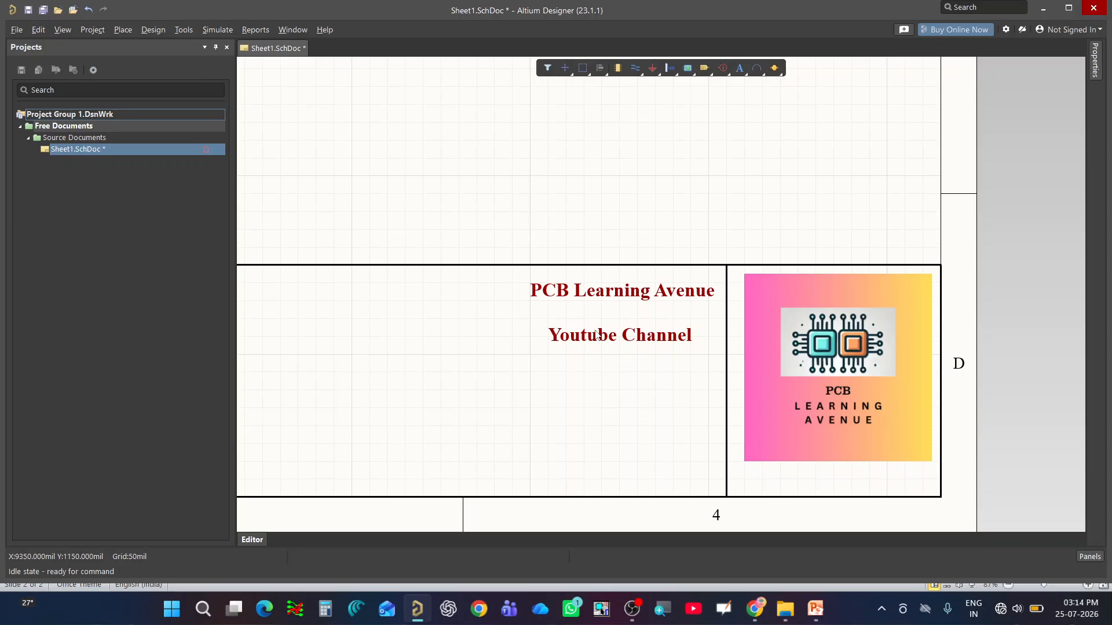
{"action": "left_click", "coordinate": [595, 335]}
{"action": "key", "text": "ctrl+v"}
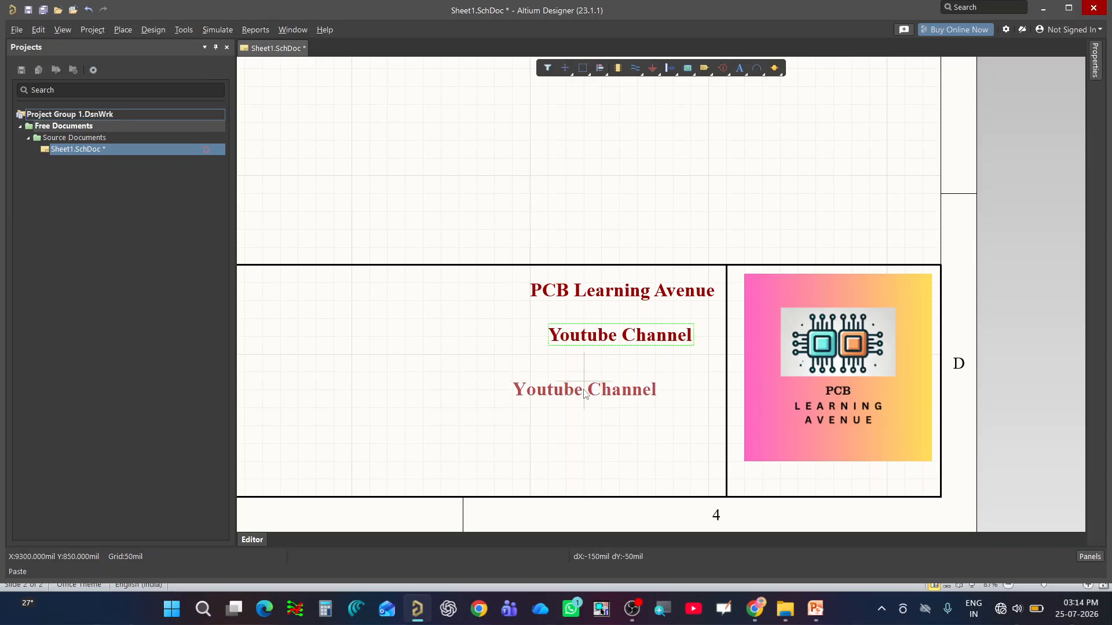
{"action": "left_click", "coordinate": [610, 390]}
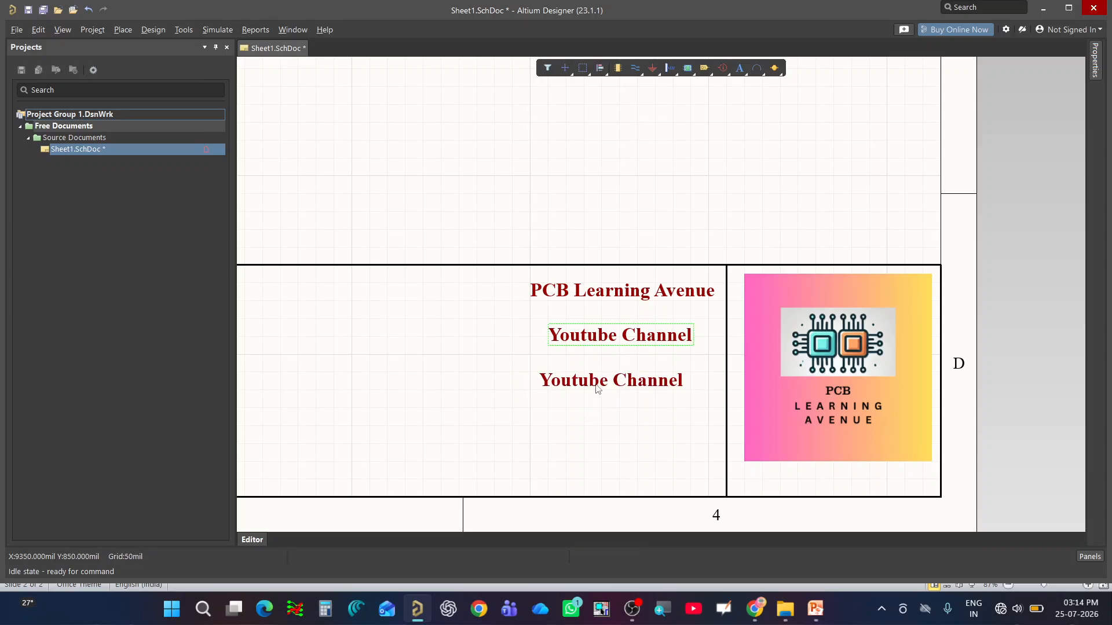
{"action": "left_click", "coordinate": [629, 382]}
{"action": "key", "text": "Delete"}
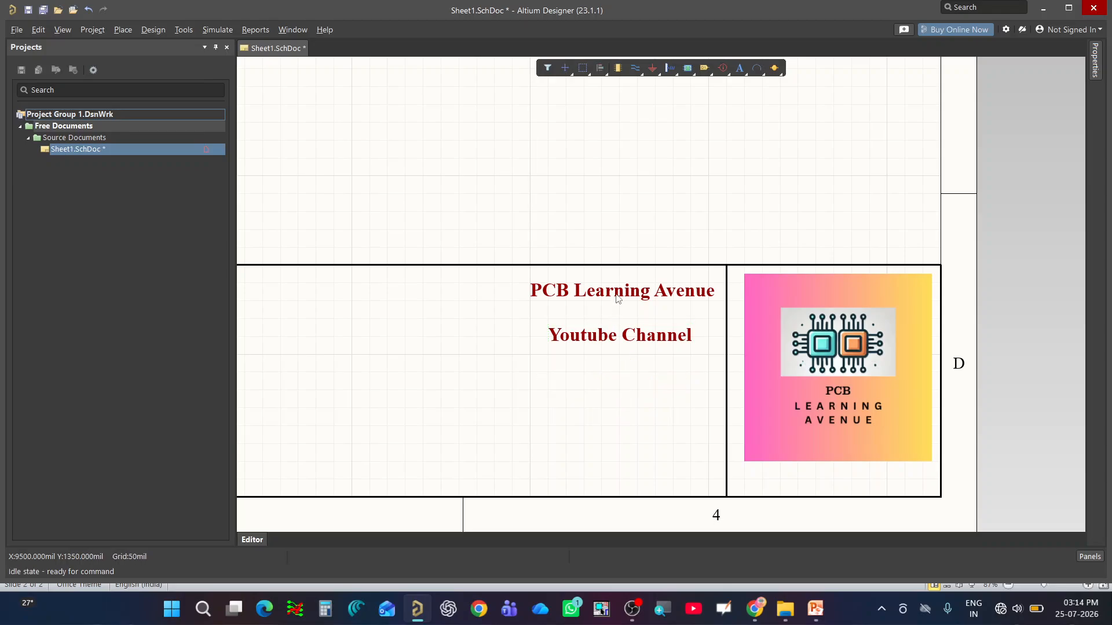
{"action": "double_click", "coordinate": [619, 292]}
{"action": "left_click", "coordinate": [605, 308]}
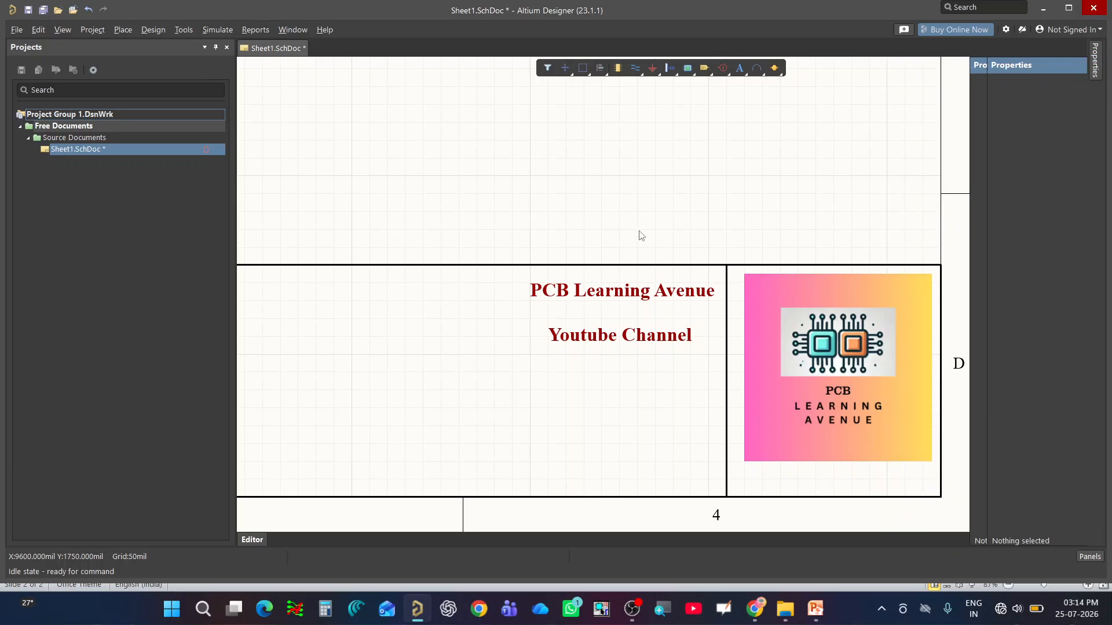
- Copy the PCB Learning Avenue text below the Youtube Channel line and change the copy to the channel's e-mail address
{"action": "left_click", "coordinate": [621, 289]}
{"action": "key", "text": "ctrl+c"}
{"action": "key", "text": "ctrl+v"}
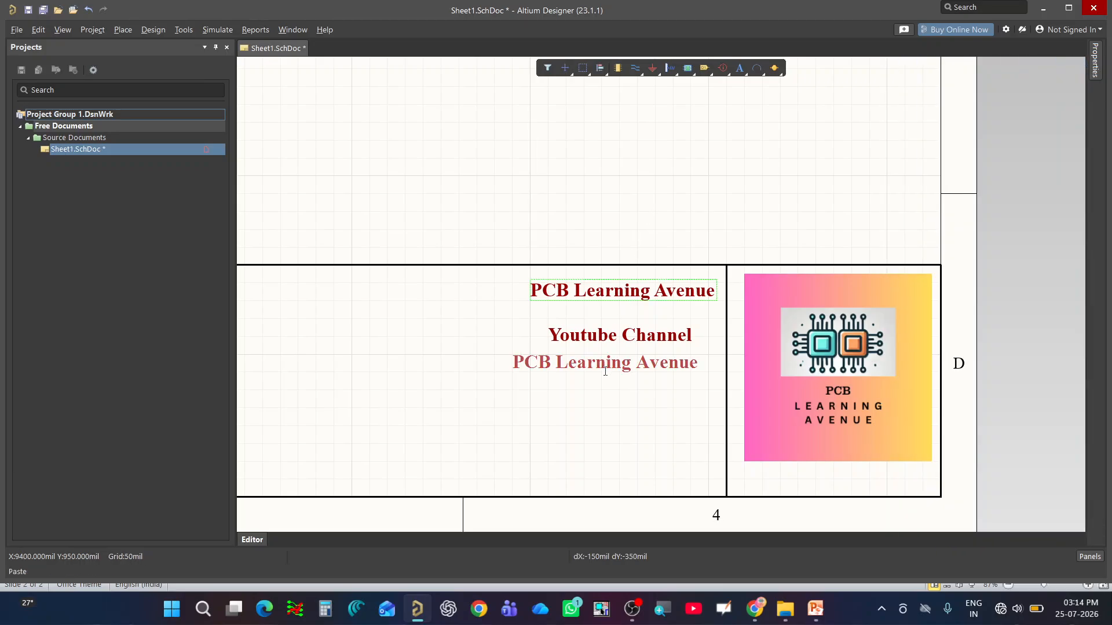
{"action": "left_click", "coordinate": [603, 372]}
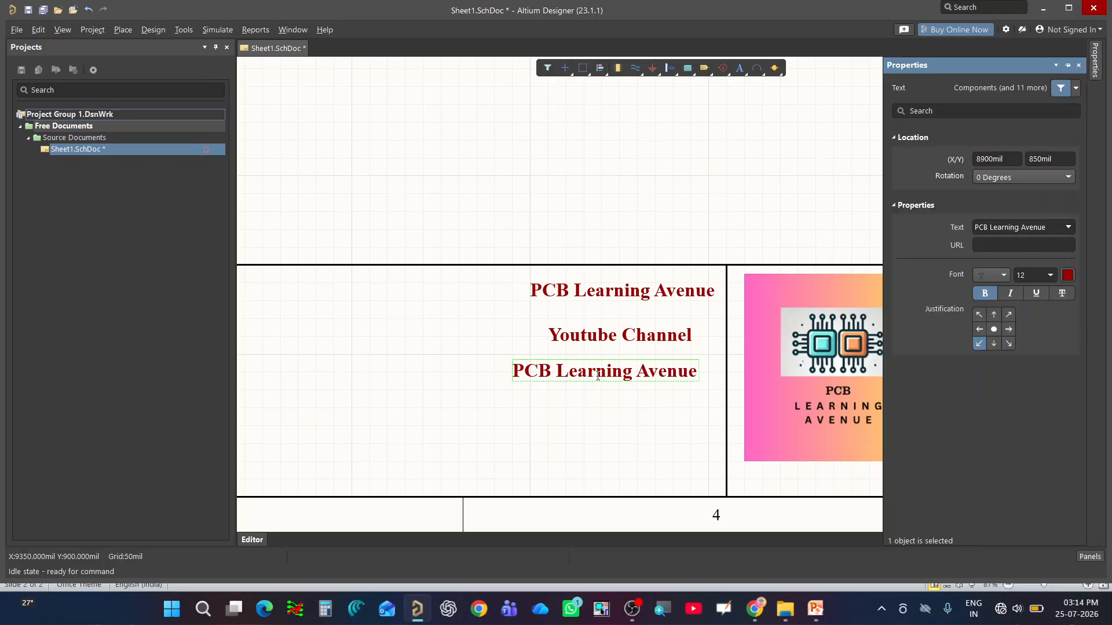
{"action": "left_click", "coordinate": [1028, 227]}
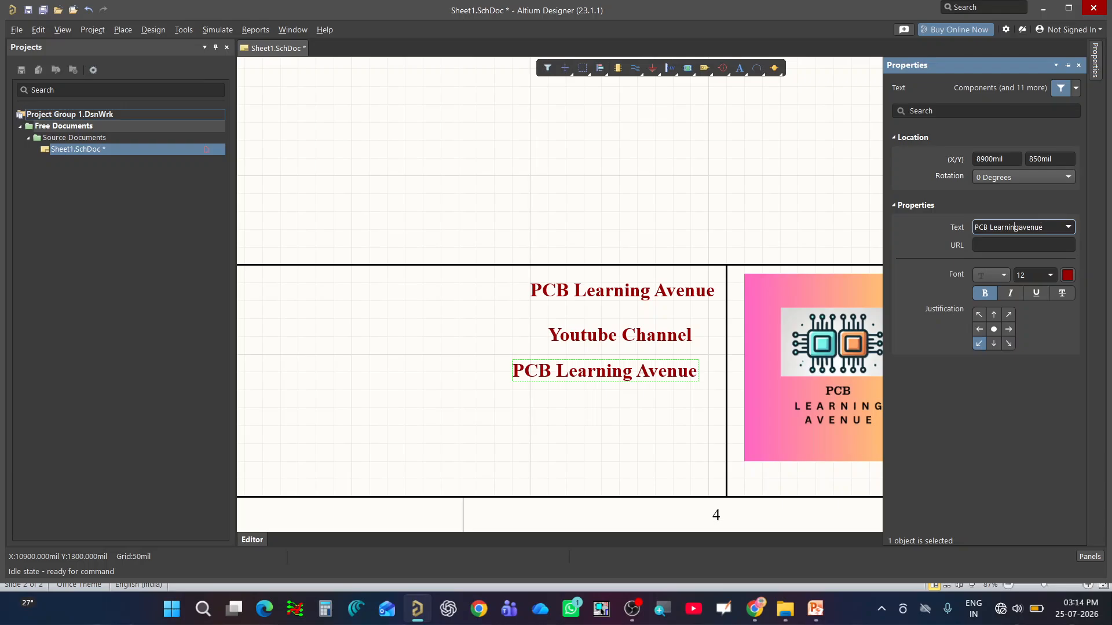
{"action": "key", "text": "BackSpace"}
{"action": "type", "text": "l"}
{"action": "key", "text": "BackSpace"}
{"action": "key", "text": "BackSpace"}
{"action": "key", "text": "BackSpace"}
{"action": "type", "text": "pcb"}
{"action": "type", "text": "ail.com"}
{"action": "key", "text": "Return"}
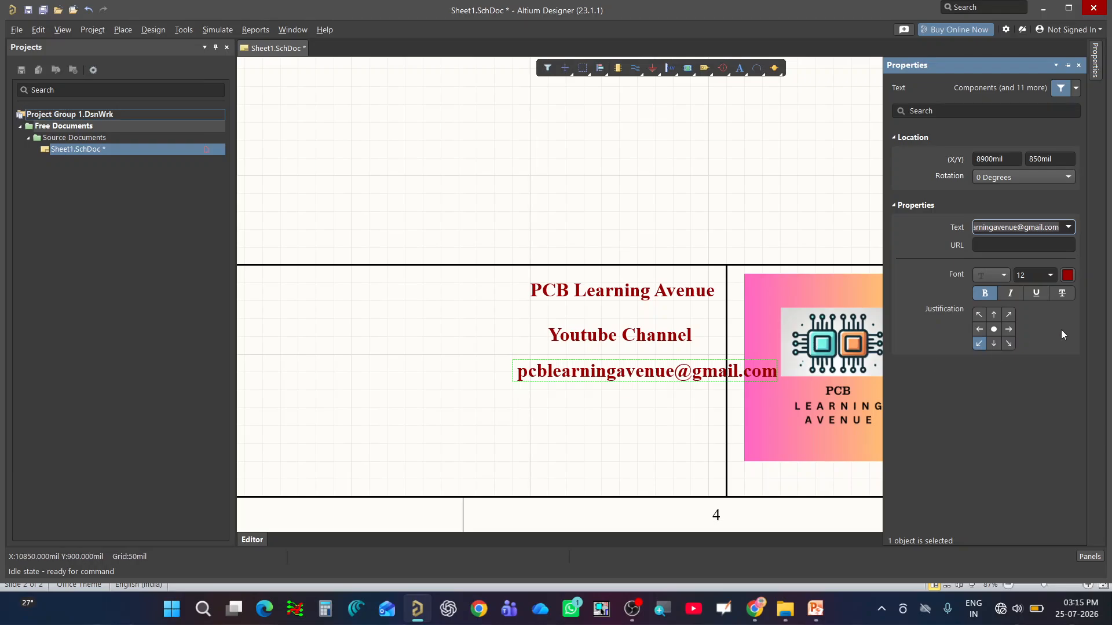
- Set the e-mail line's font size to 8 and spread the three text lines evenly lower down beside the logo divider
{"action": "left_click", "coordinate": [1052, 276]}
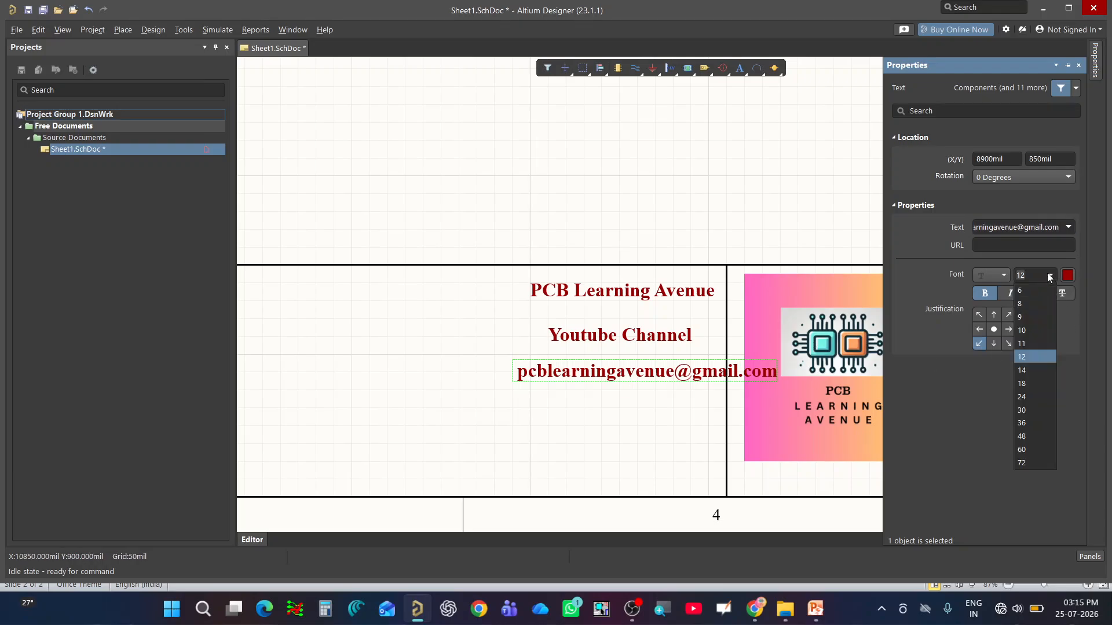
{"action": "left_click", "coordinate": [1025, 306]}
{"action": "left_click_drag", "start_coordinate": [574, 375], "coordinate": [618, 422]}
{"action": "left_click_drag", "start_coordinate": [651, 337], "coordinate": [644, 339]}
{"action": "left_click_drag", "start_coordinate": [659, 382], "coordinate": [666, 453]}
{"action": "left_click_drag", "start_coordinate": [641, 341], "coordinate": [649, 405]}
{"action": "left_click_drag", "start_coordinate": [645, 296], "coordinate": [641, 347]}
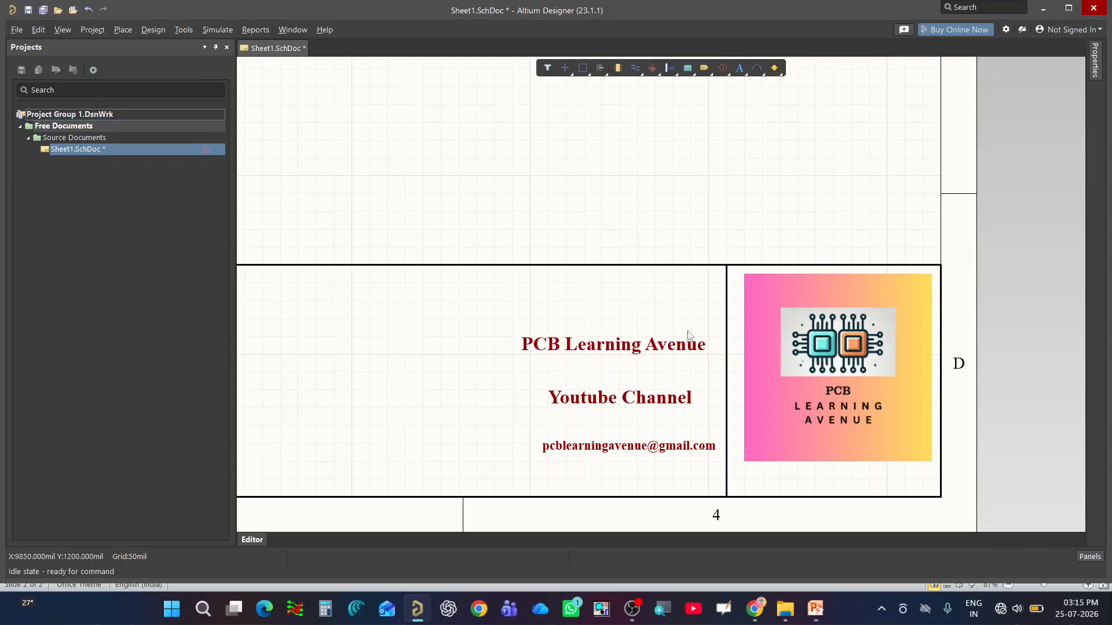
- Place a column of five placeholder text strings at X 6600 mil along the title block's left edge, spaced 200 mil from Y 1350 mil down
{"action": "scroll", "coordinate": [688, 334], "scroll_direction": "down", "scroll_amount": 3, "text": "ctrl"}
{"action": "scroll", "coordinate": [541, 375], "scroll_direction": "up", "scroll_amount": 2, "text": "ctrl"}
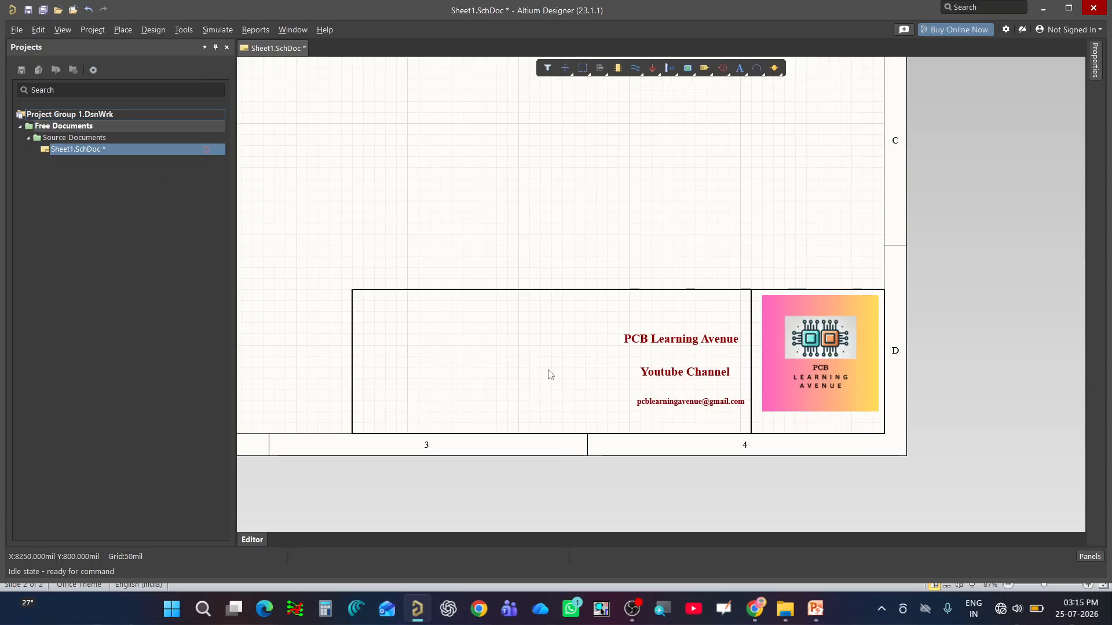
{"action": "scroll", "coordinate": [549, 373], "scroll_direction": "up", "scroll_amount": 1, "text": "ctrl"}
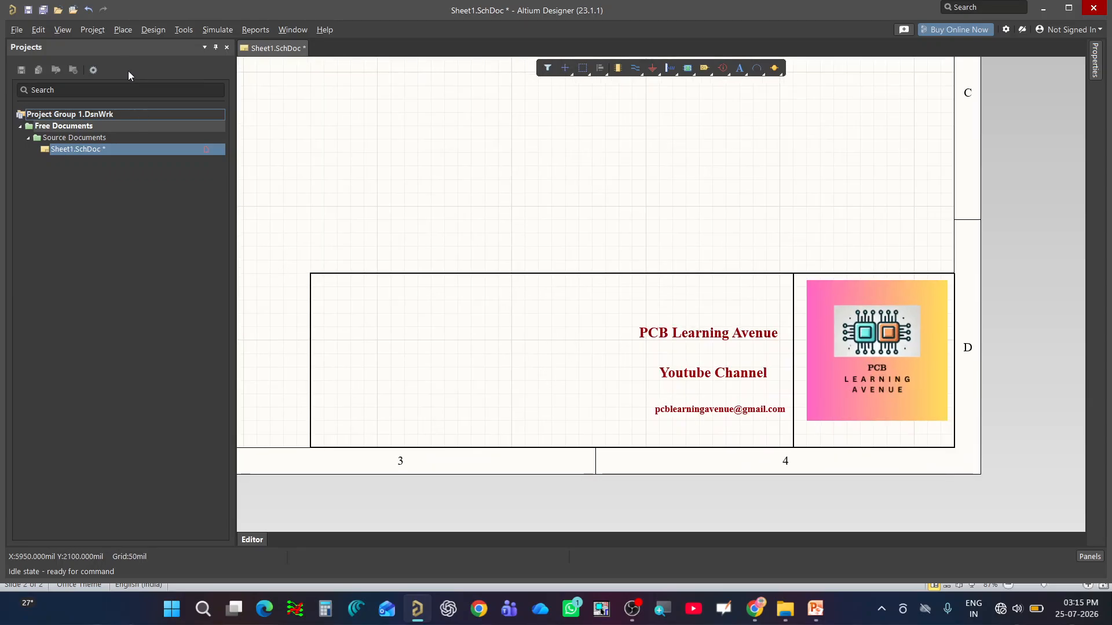
{"action": "left_click", "coordinate": [124, 30]}
{"action": "mouse_move", "coordinate": [141, 33]}
{"action": "left_click", "coordinate": [121, 30]}
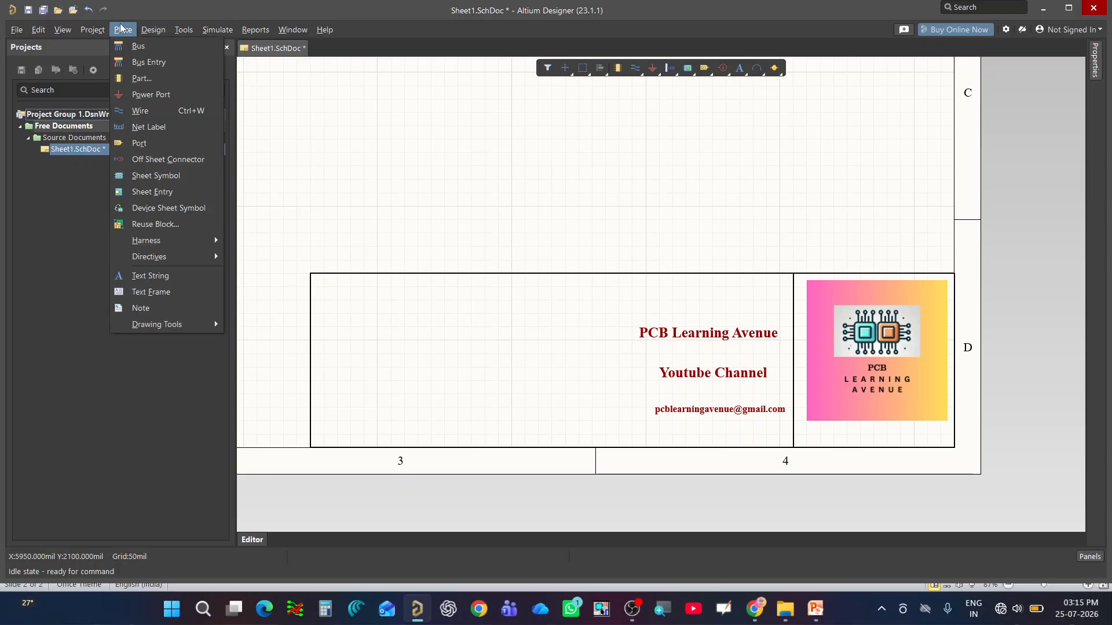
{"action": "left_click", "coordinate": [187, 278]}
{"action": "scroll", "coordinate": [303, 318], "scroll_direction": "up", "scroll_amount": 1, "text": "ctrl"}
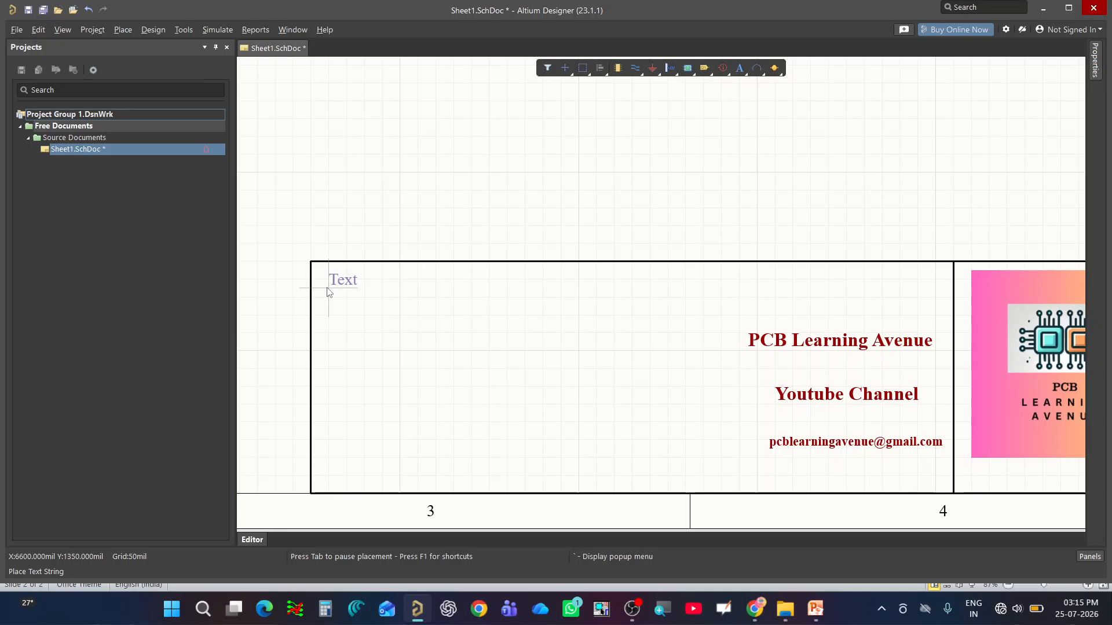
{"action": "left_click", "coordinate": [329, 292]}
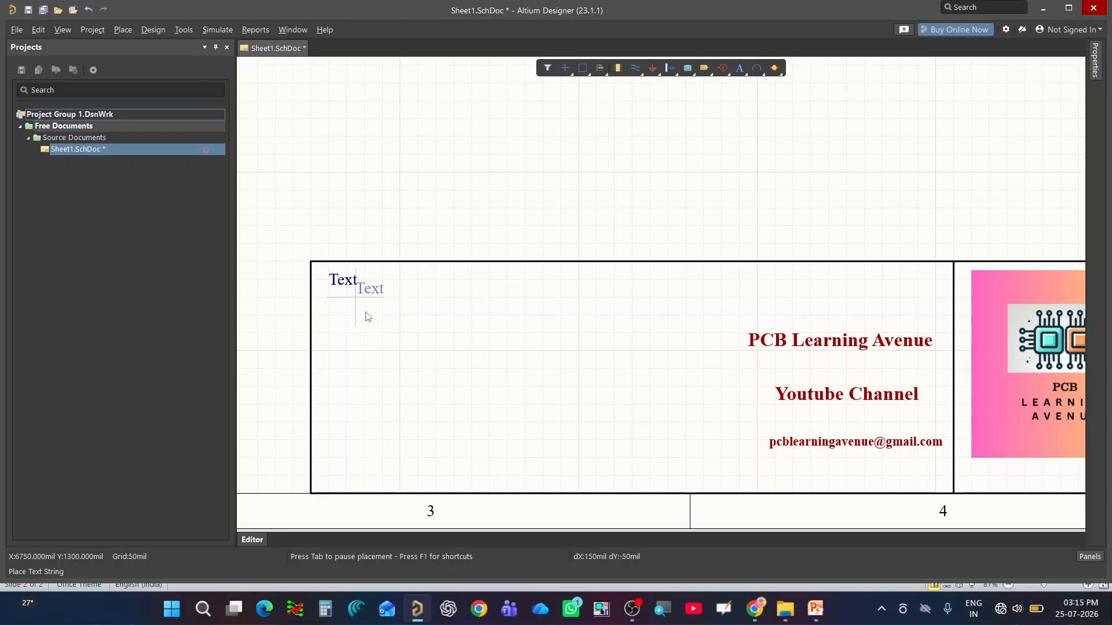
{"action": "left_click", "coordinate": [332, 330]}
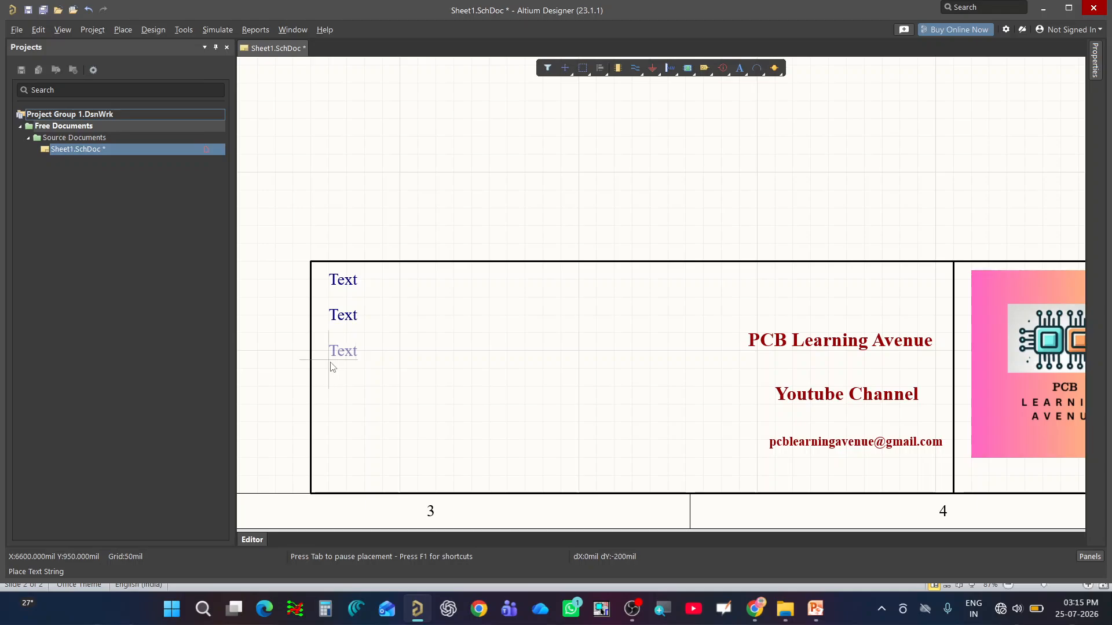
{"action": "left_click", "coordinate": [333, 367]}
{"action": "left_click", "coordinate": [332, 397]}
{"action": "left_click", "coordinate": [333, 433]}
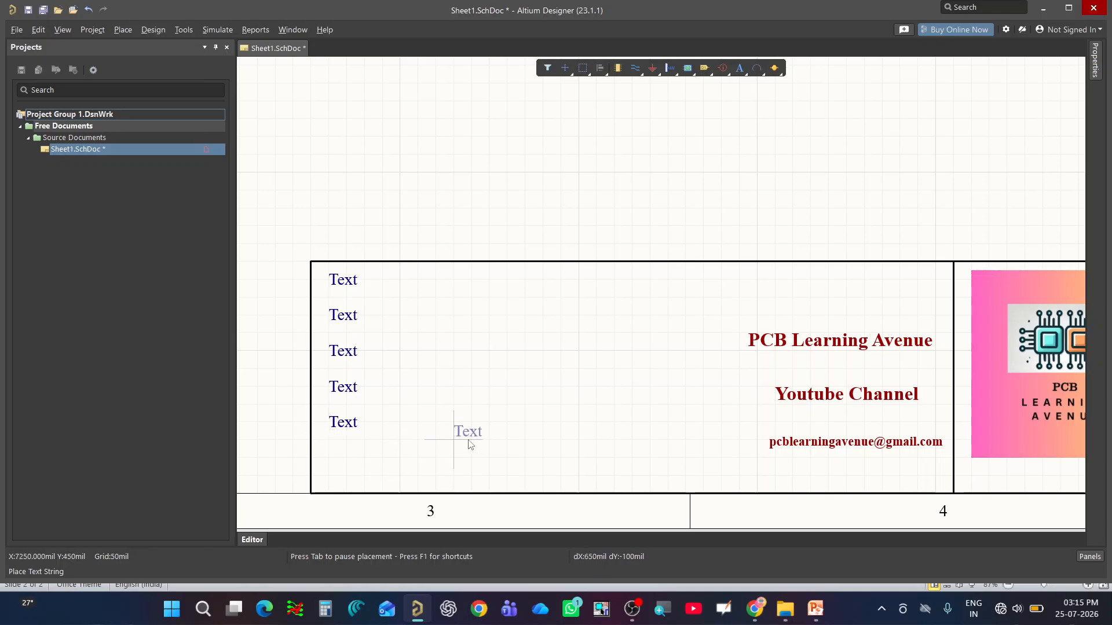
- Place five placeholder text strings beside the first column, plus a two-by-two group at X 7500 and 7800 mil, Y 750 and 550 mil
{"action": "left_click", "coordinate": [495, 432]}
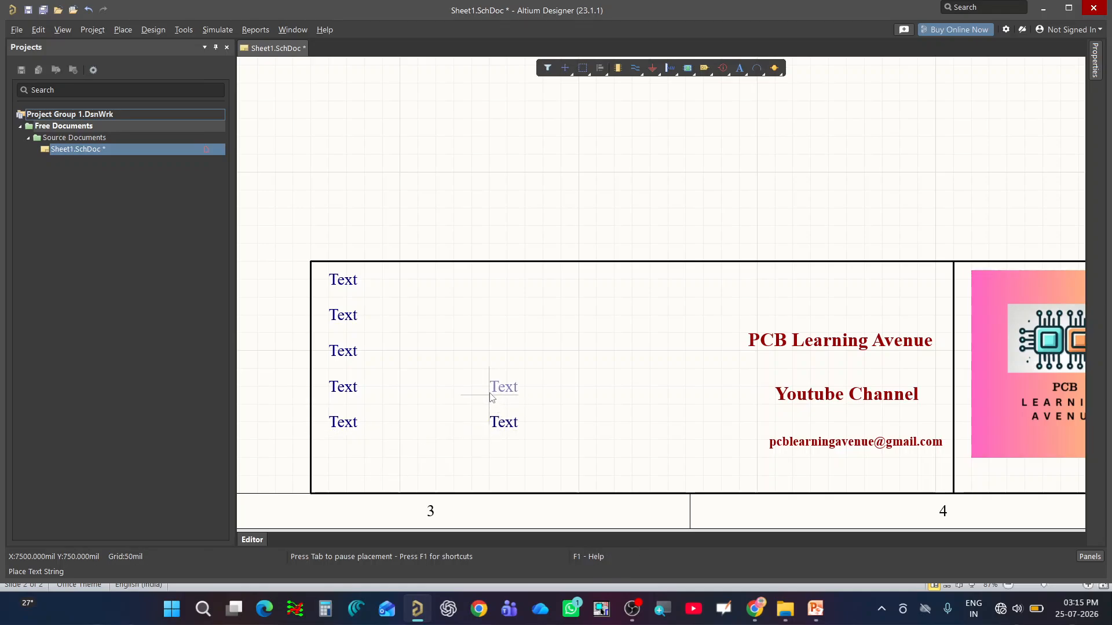
{"action": "left_click", "coordinate": [491, 397]}
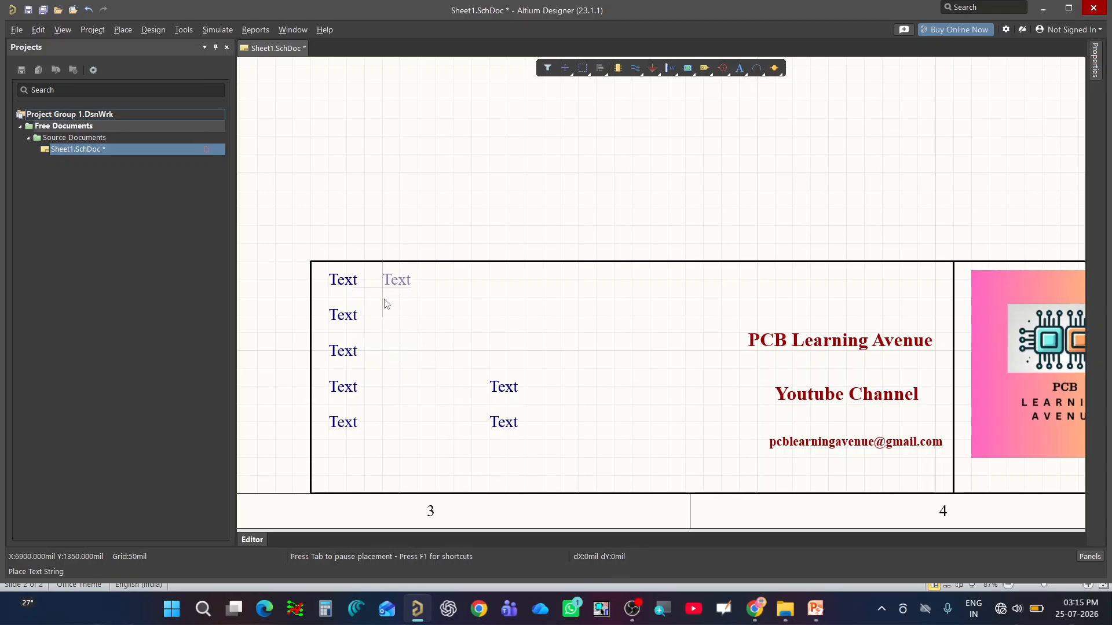
{"action": "left_click", "coordinate": [385, 297]}
{"action": "left_click", "coordinate": [384, 331]}
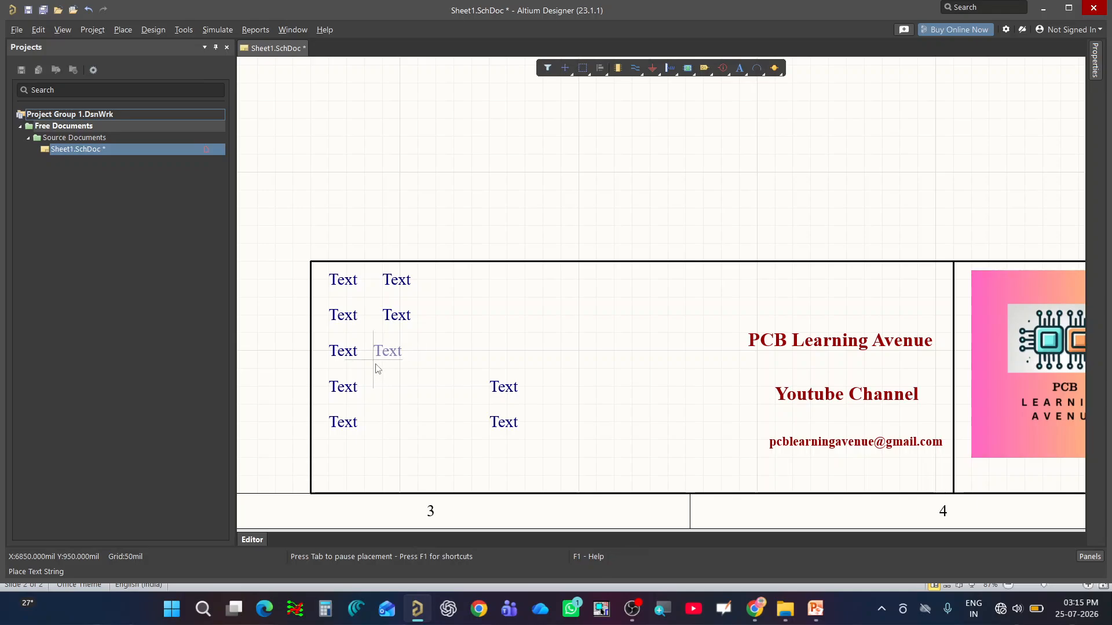
{"action": "left_click", "coordinate": [375, 365]}
{"action": "left_click", "coordinate": [380, 394]}
{"action": "left_click", "coordinate": [385, 435]}
{"action": "left_click", "coordinate": [544, 402]}
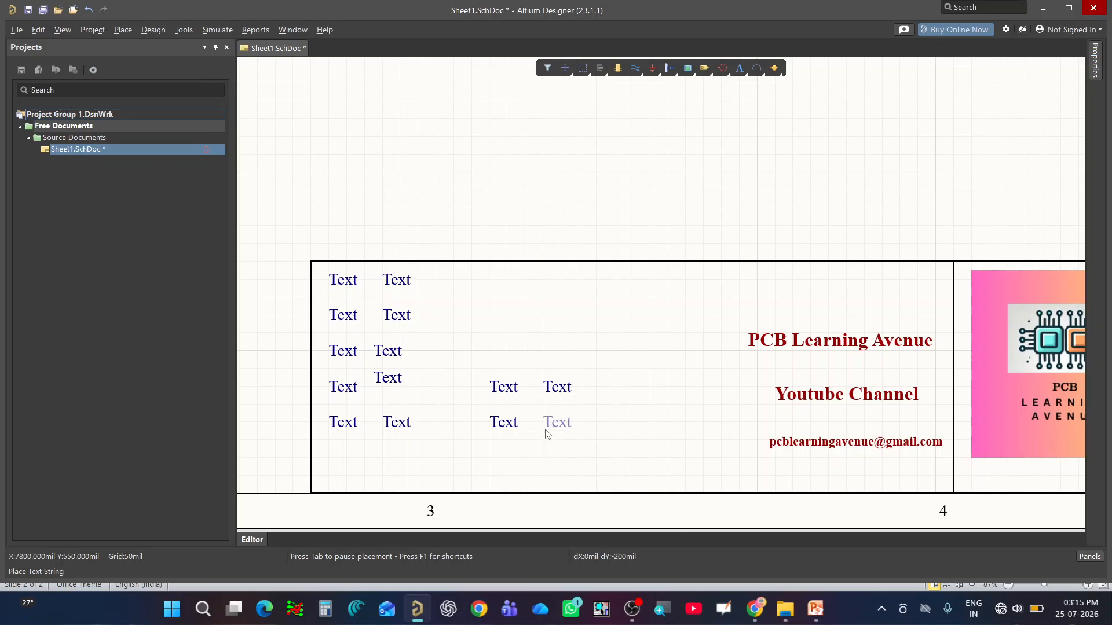
{"action": "left_click", "coordinate": [545, 435]}
{"action": "key", "text": "Escape"}
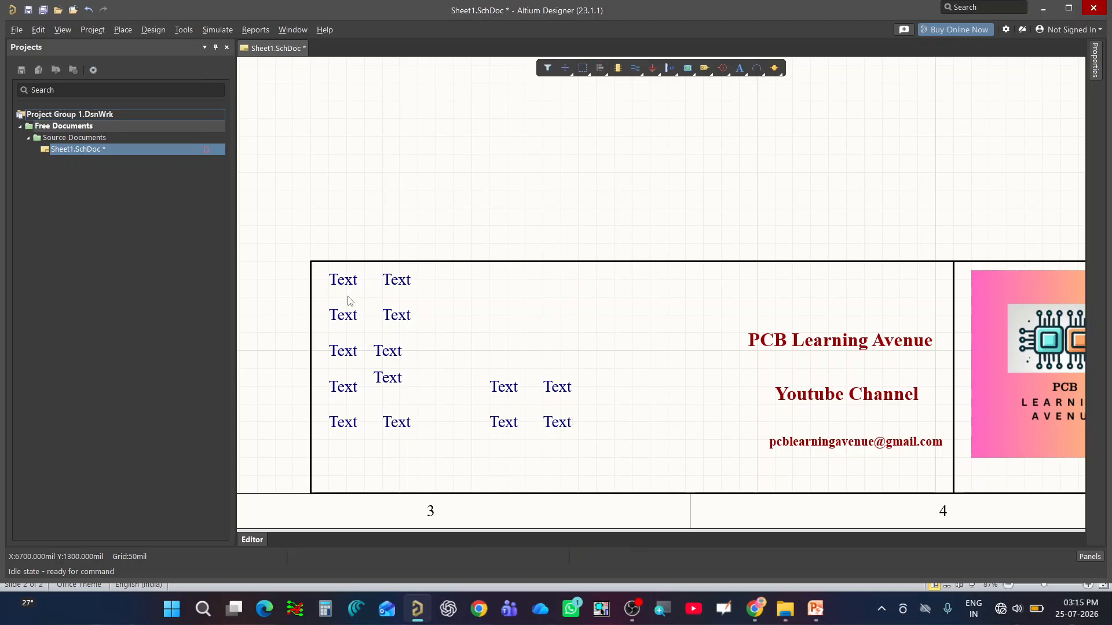
- Change the first two label texts to "Title:" and "Drawn By:" and move their value placeholders farther right, clear of the labels
{"action": "double_click", "coordinate": [347, 286]}
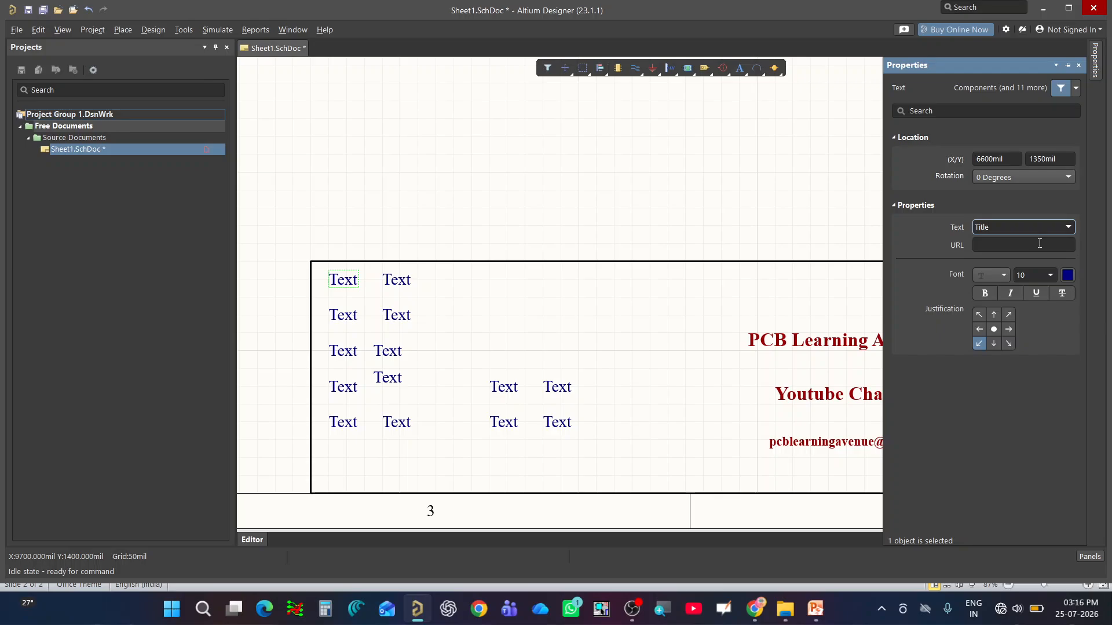
{"action": "key", "text": "Return"}
{"action": "left_click", "coordinate": [342, 317]}
{"action": "key", "text": "Return"}
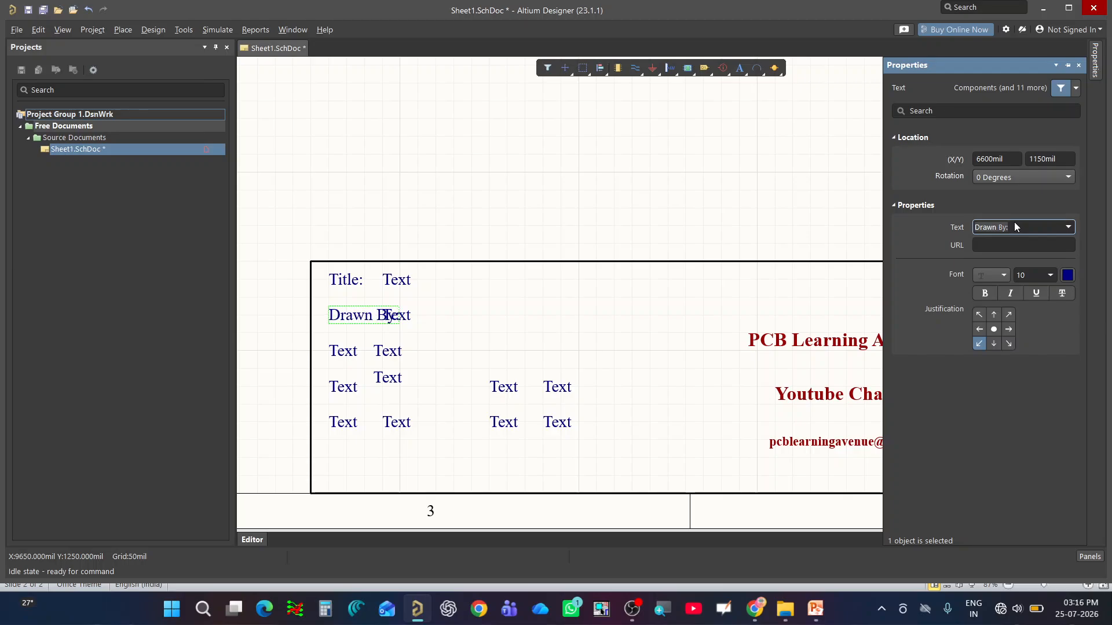
{"action": "left_click", "coordinate": [407, 325]}
{"action": "left_click_drag", "start_coordinate": [406, 321], "coordinate": [461, 324]}
{"action": "left_click_drag", "start_coordinate": [409, 283], "coordinate": [456, 279]}
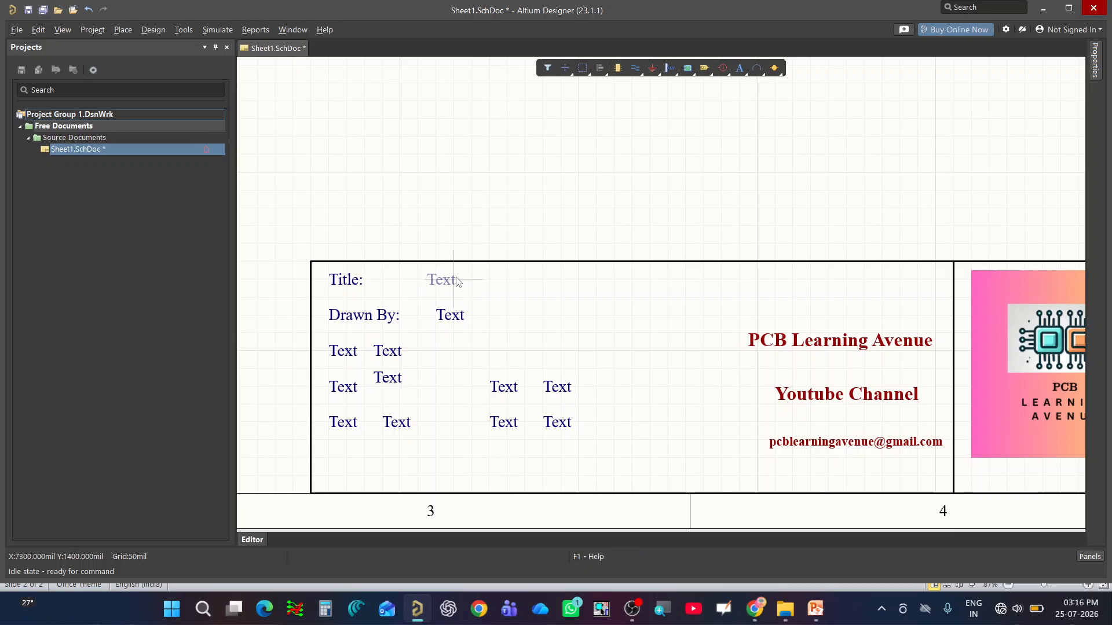
- Change the third label in the first column to "CheckedBy"
{"action": "double_click", "coordinate": [344, 354]}
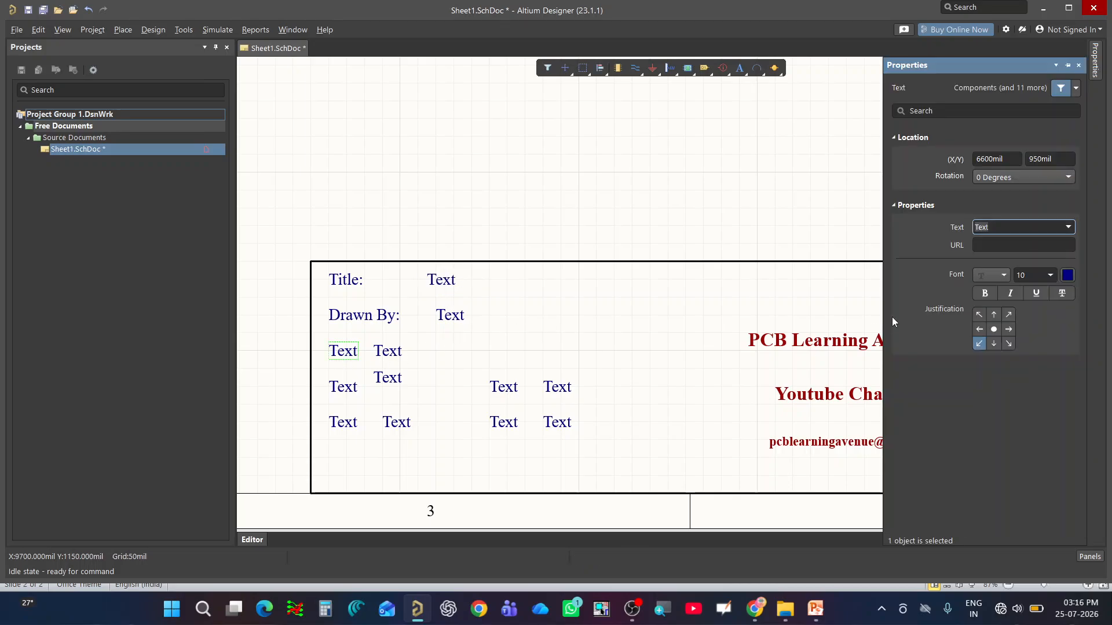
{"action": "type", "text": "CheckedBy"}
{"action": "key", "text": "Return"}
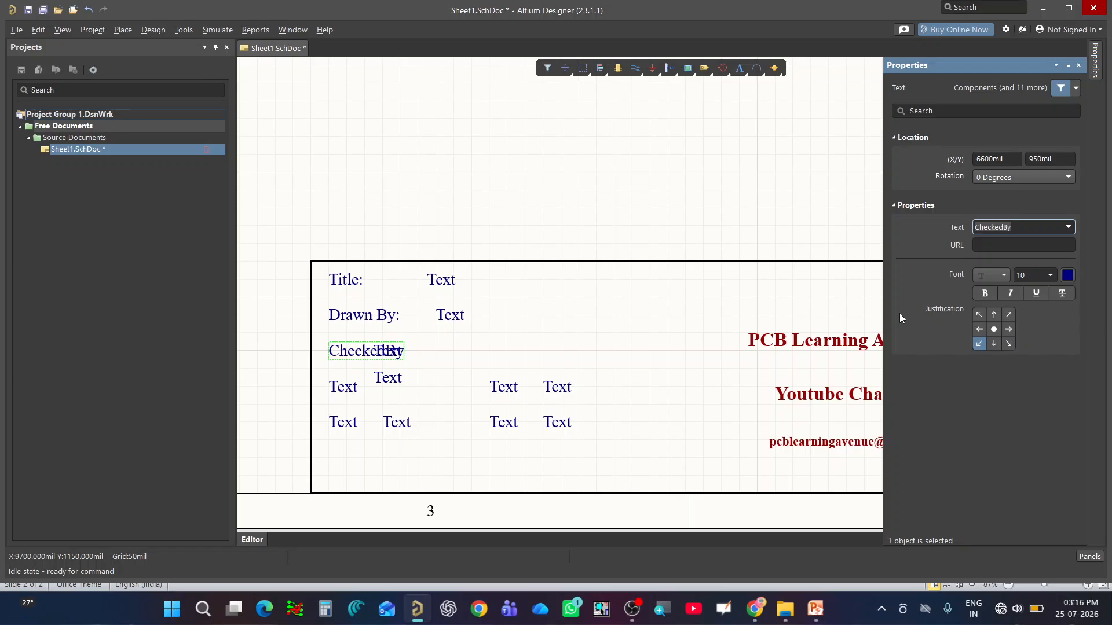
- Move the third and fourth value placeholders under the Drawn By value, and shift the Drawn By and CheckedBy labels closer to the title block's left border
{"action": "left_click", "coordinate": [404, 350]}
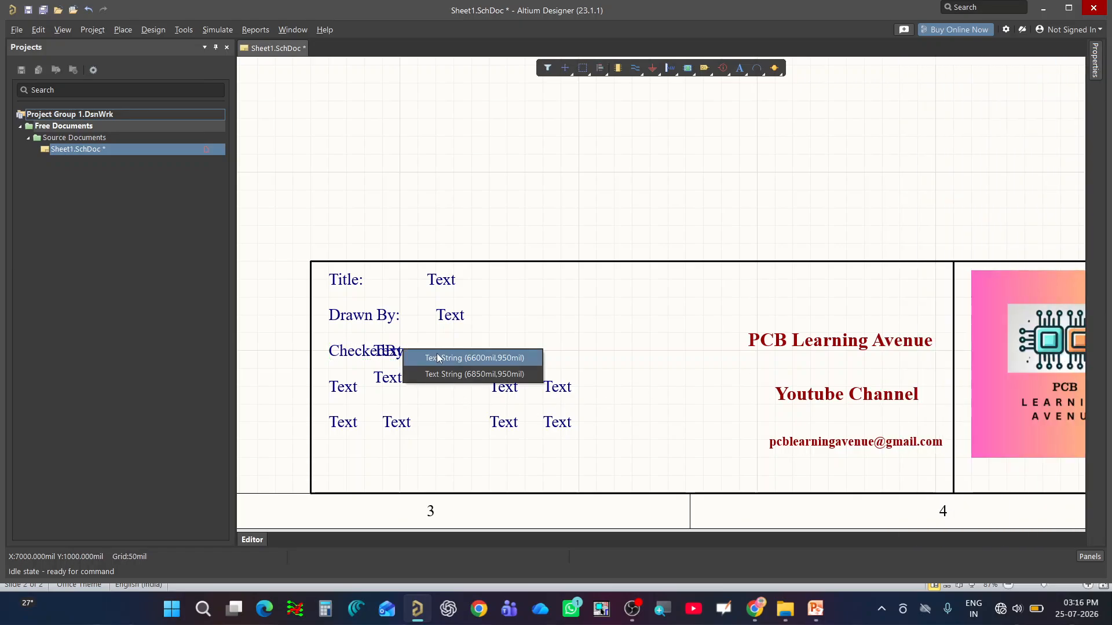
{"action": "left_click", "coordinate": [438, 358]}
{"action": "left_click", "coordinate": [374, 360]}
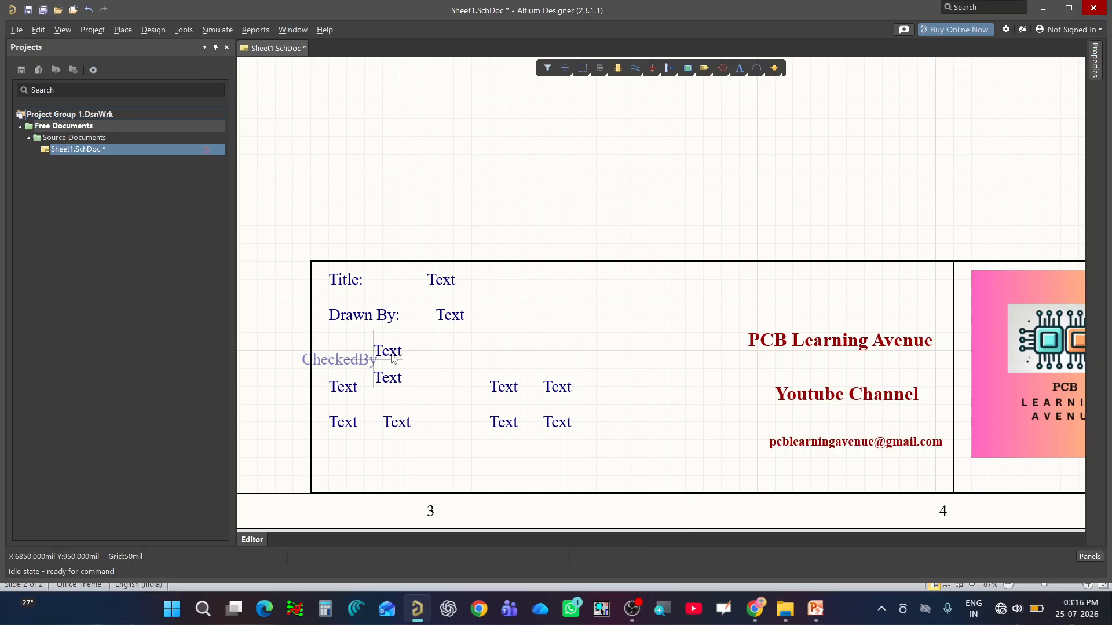
{"action": "left_click_drag", "start_coordinate": [390, 354], "coordinate": [456, 351]}
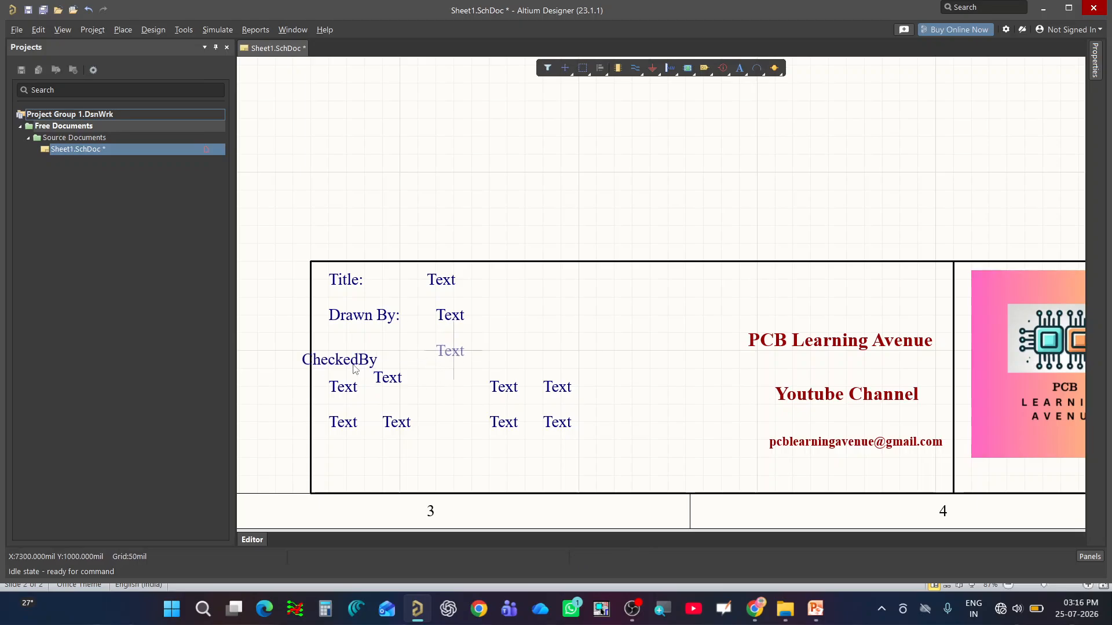
{"action": "mouse_move", "coordinate": [354, 363]}
{"action": "left_mouse_down"}
{"action": "mouse_move", "coordinate": [381, 358]}
{"action": "mouse_move", "coordinate": [362, 324]}
{"action": "left_mouse_up"}
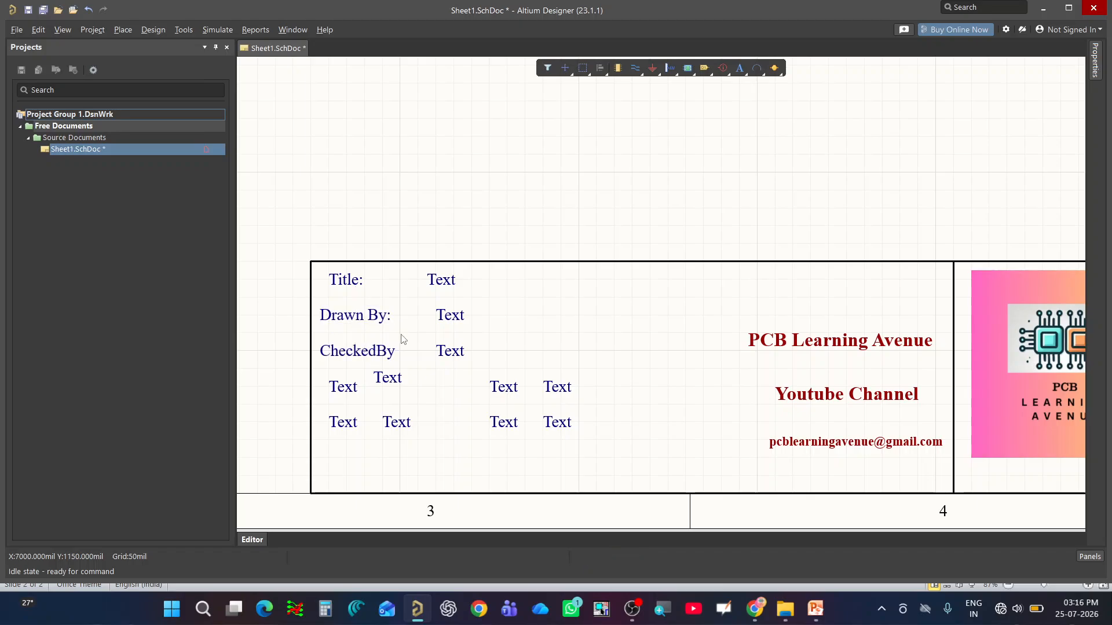
{"action": "left_click_drag", "start_coordinate": [397, 383], "coordinate": [460, 393]}
- Change the fourth label to "ApprovedBy:" and align its left edge with the CheckedBy label above
{"action": "double_click", "coordinate": [346, 391]}
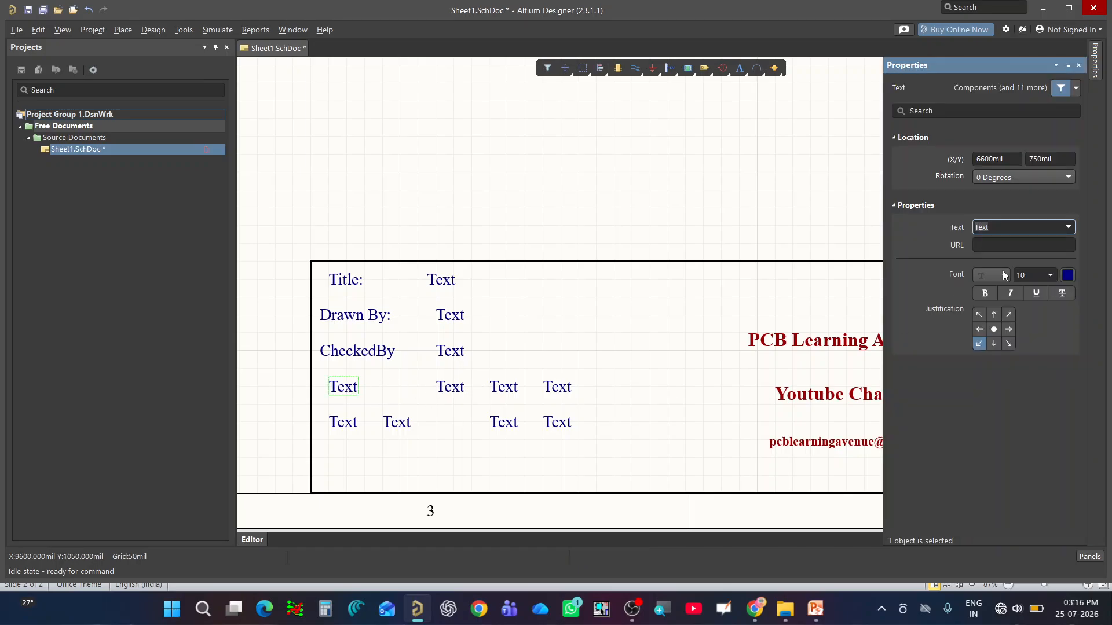
{"action": "type", "text": "ApprovedBy:"}
{"action": "key", "text": "Return"}
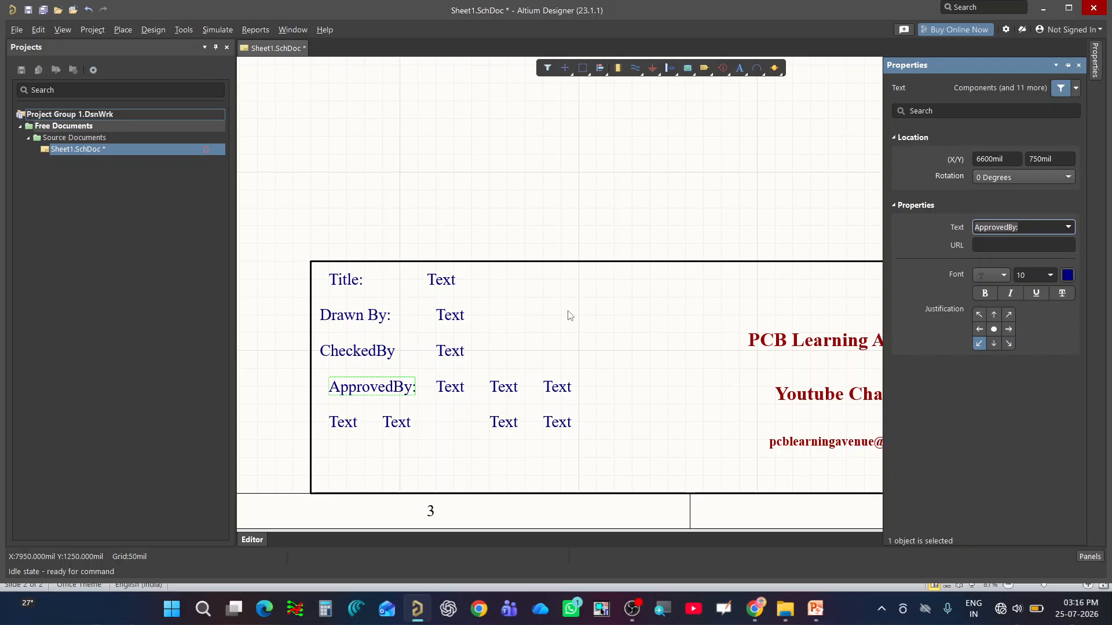
{"action": "scroll", "coordinate": [387, 405], "scroll_direction": "up", "scroll_amount": 1, "text": "ctrl"}
{"action": "left_click", "coordinate": [428, 462]}
{"action": "left_click_drag", "start_coordinate": [364, 405], "coordinate": [355, 404]}
{"action": "scroll", "coordinate": [421, 367], "scroll_direction": "down", "scroll_amount": 1, "text": "ctrl"}
{"action": "scroll", "coordinate": [369, 436], "scroll_direction": "up", "scroll_amount": 1, "text": "ctrl"}
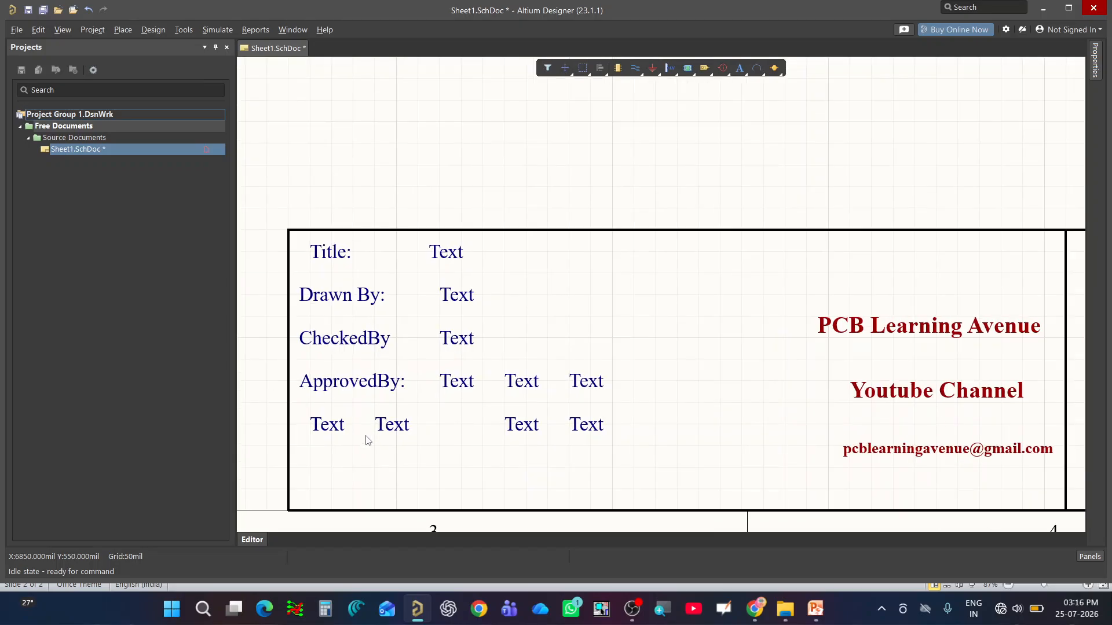
{"action": "scroll", "coordinate": [368, 440], "scroll_direction": "down", "scroll_amount": 1, "text": "ctrl"}
- Change the fifth label in the first column to "Date:"
{"action": "left_click", "coordinate": [333, 429]}
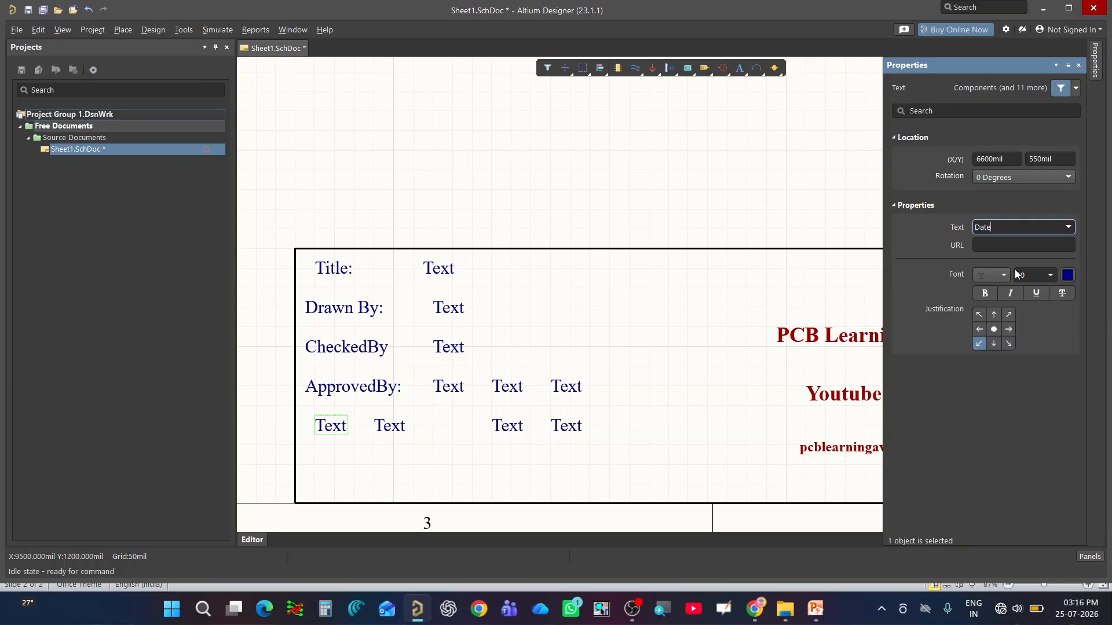
{"action": "type", "text": "Date:"}
{"action": "key", "text": "Return"}
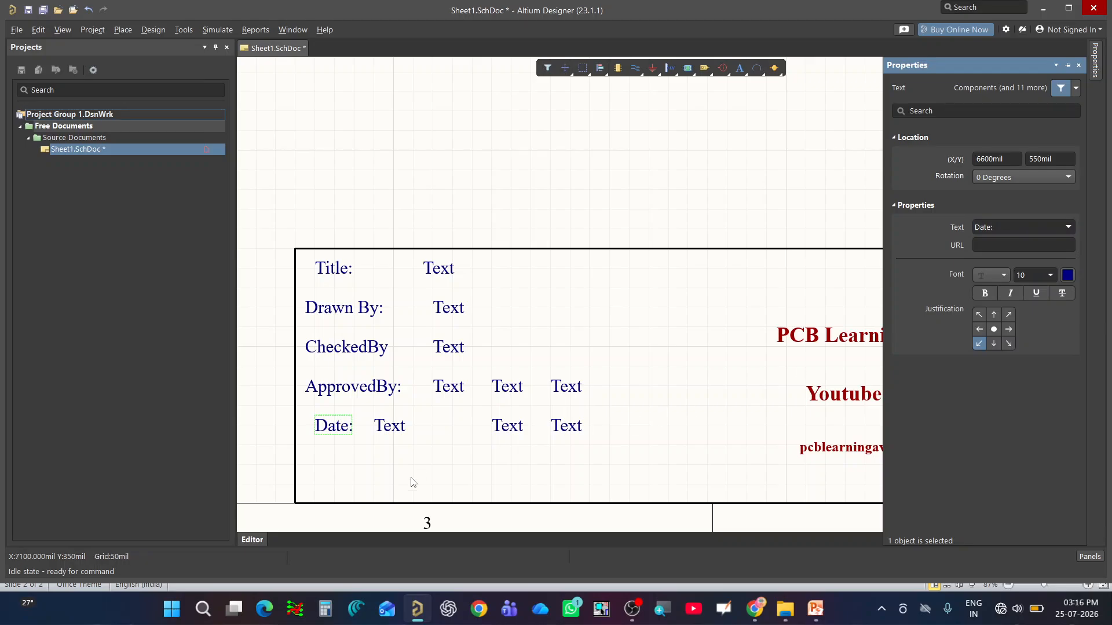
{"action": "left_click", "coordinate": [409, 481]}
- Move the placeholder beside Date to X 6600 mil, Y 300 mil below it and change its text to "Time:"
{"action": "left_click_drag", "start_coordinate": [390, 426], "coordinate": [330, 479]}
{"action": "double_click", "coordinate": [331, 481]}
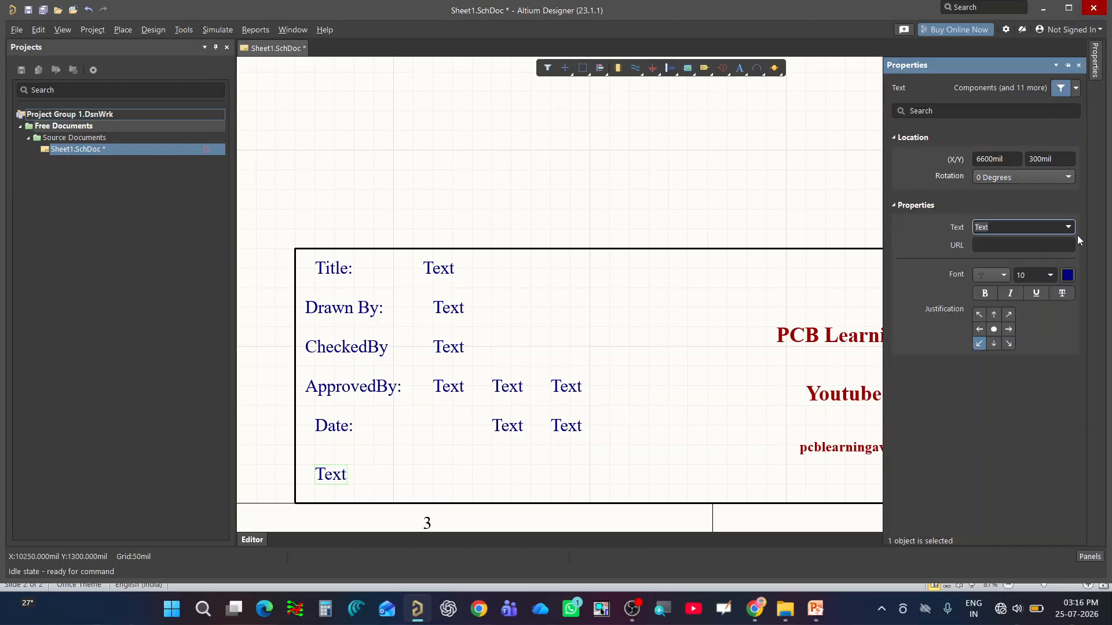
{"action": "type", "text": "Time:"}
{"action": "key", "text": "Return"}
{"action": "left_click", "coordinate": [529, 470]}
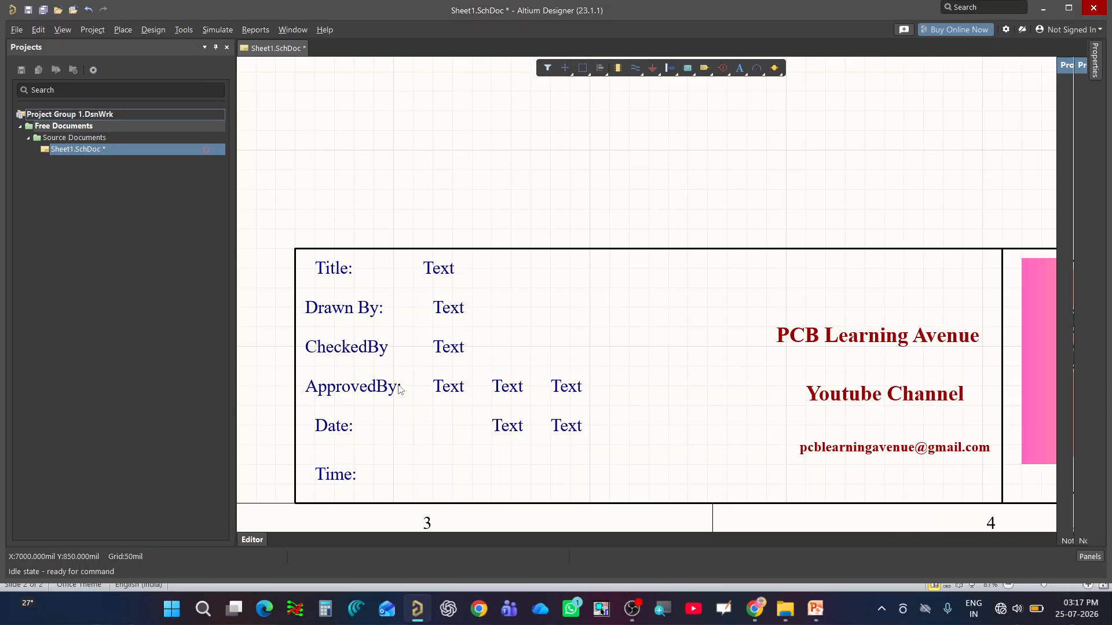
- Move the lower placeholder at X 7500 mil down to Y 300 mil, level with Time, and change its text to "REV:"
{"action": "scroll", "coordinate": [484, 434], "scroll_direction": "down", "scroll_amount": 4, "text": "ctrl"}
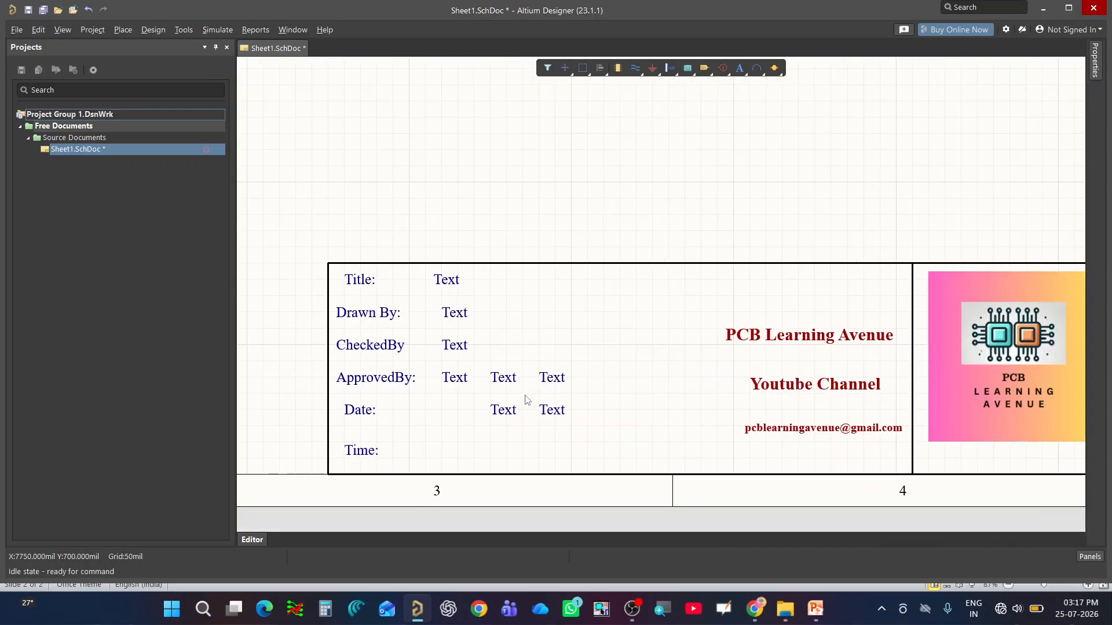
{"action": "left_click_drag", "start_coordinate": [498, 415], "coordinate": [498, 451]}
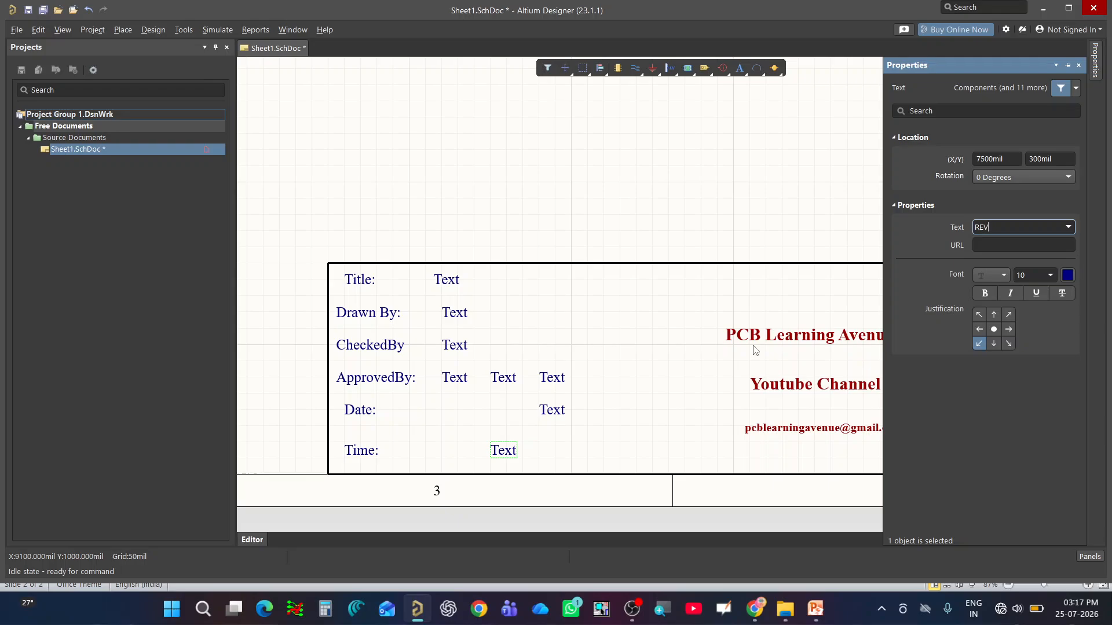
{"action": "key", "text": "Return"}
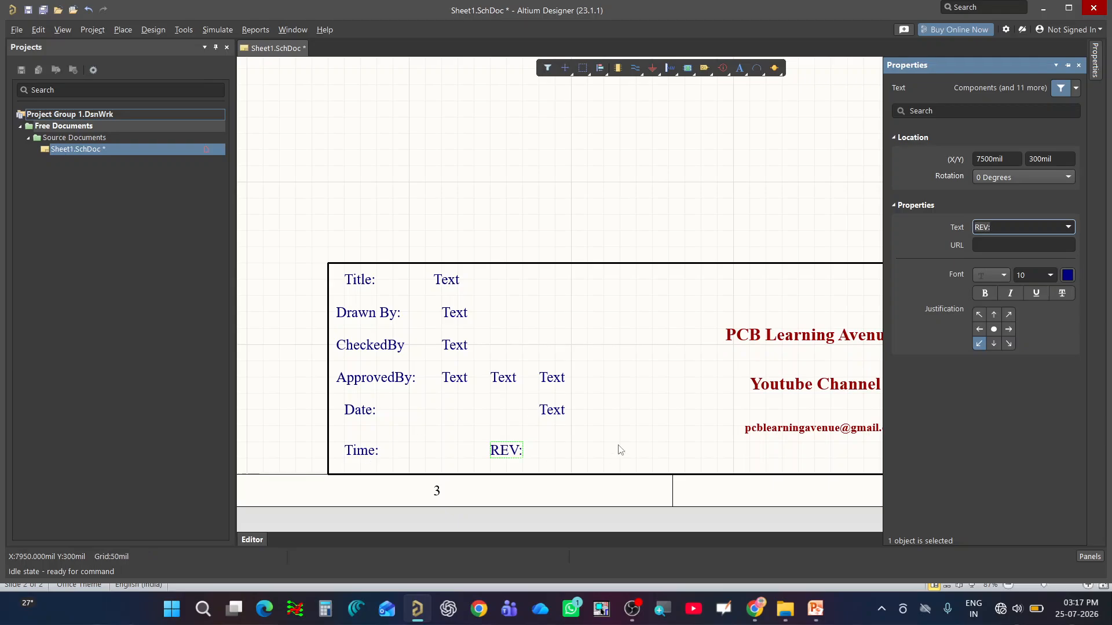
{"action": "left_click", "coordinate": [486, 392]}
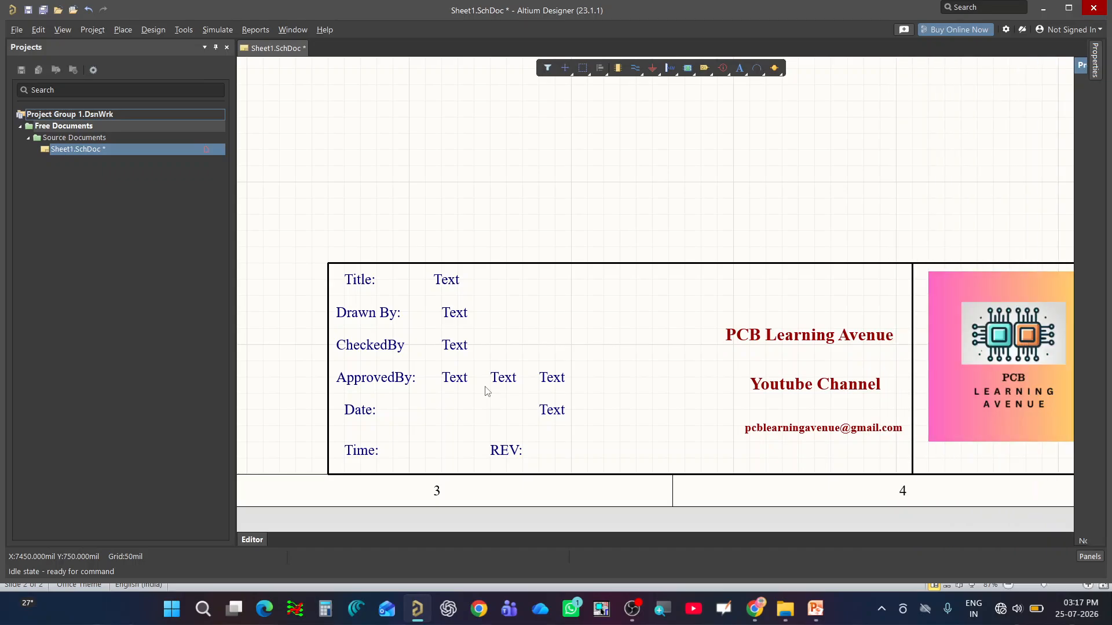
- Move the remaining Date-row placeholder to X 7500 mil, Y 550 mil above REV and change its text to "Sheet No:"
{"action": "left_click_drag", "start_coordinate": [549, 419], "coordinate": [496, 415]}
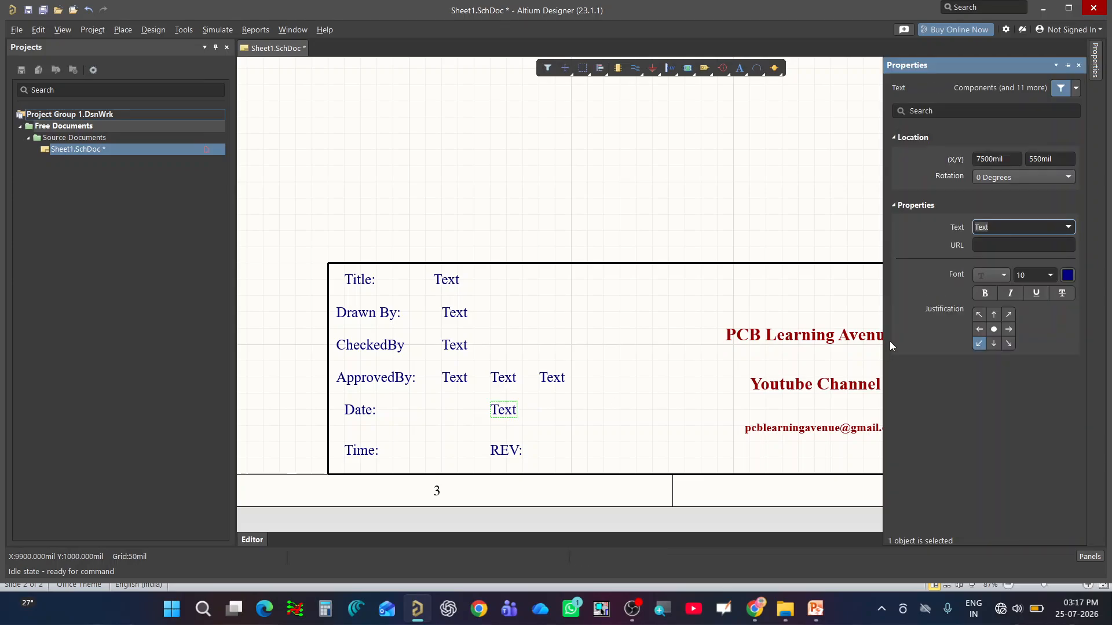
{"action": "type", "text": "Sheet No:"}
{"action": "key", "text": "Return"}
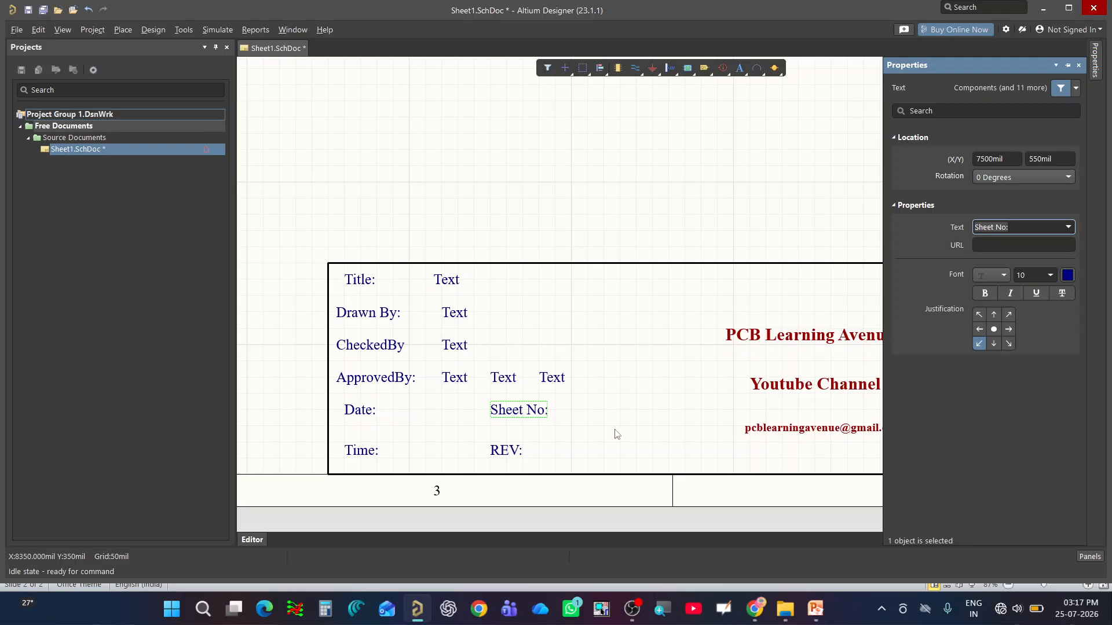
{"action": "left_click", "coordinate": [564, 393]}
- Move a spare placeholder to X 8150 mil, Y 550 mil, change it to "Total Sheet:", and put the last spare placeholder right after it
{"action": "left_click_drag", "start_coordinate": [554, 380], "coordinate": [611, 413]}
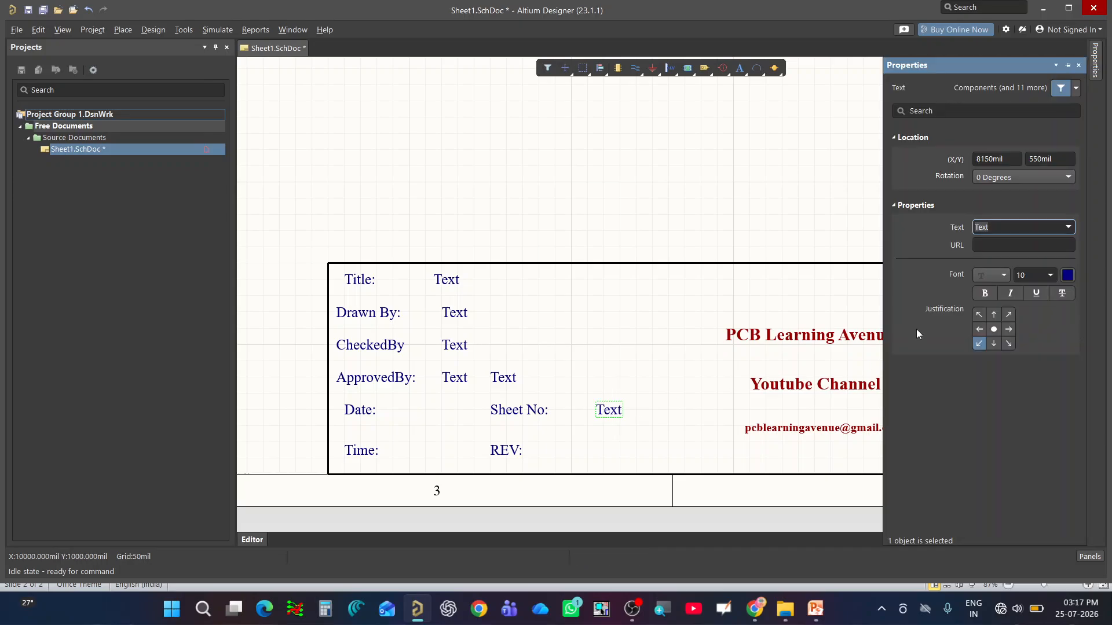
{"action": "type", "text": "Total Sheet:"}
{"action": "key", "text": "Return"}
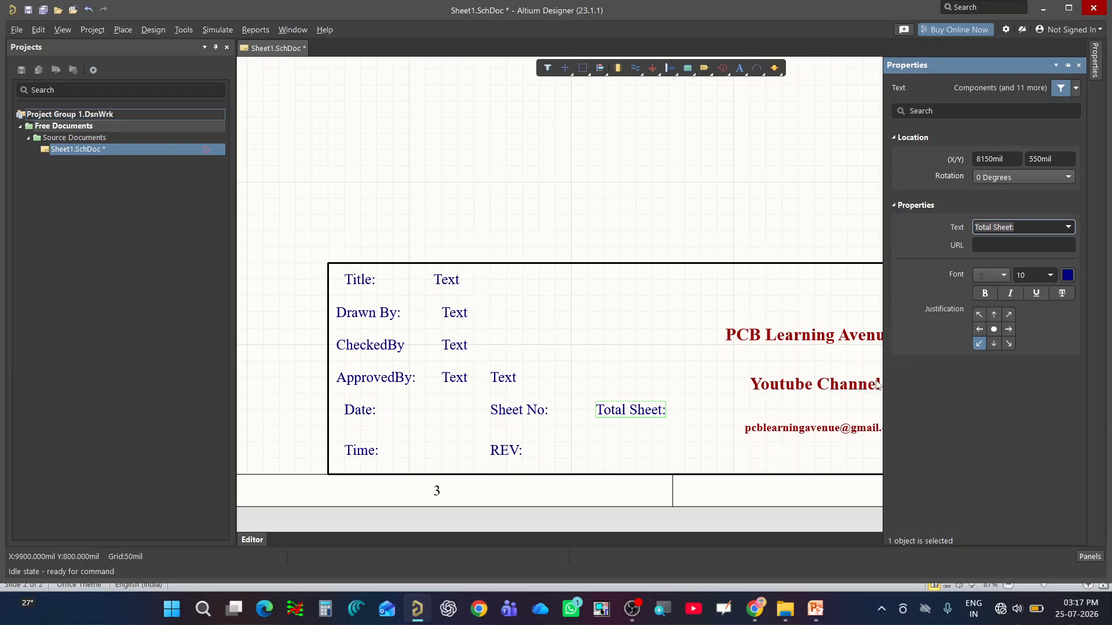
{"action": "left_click", "coordinate": [546, 430]}
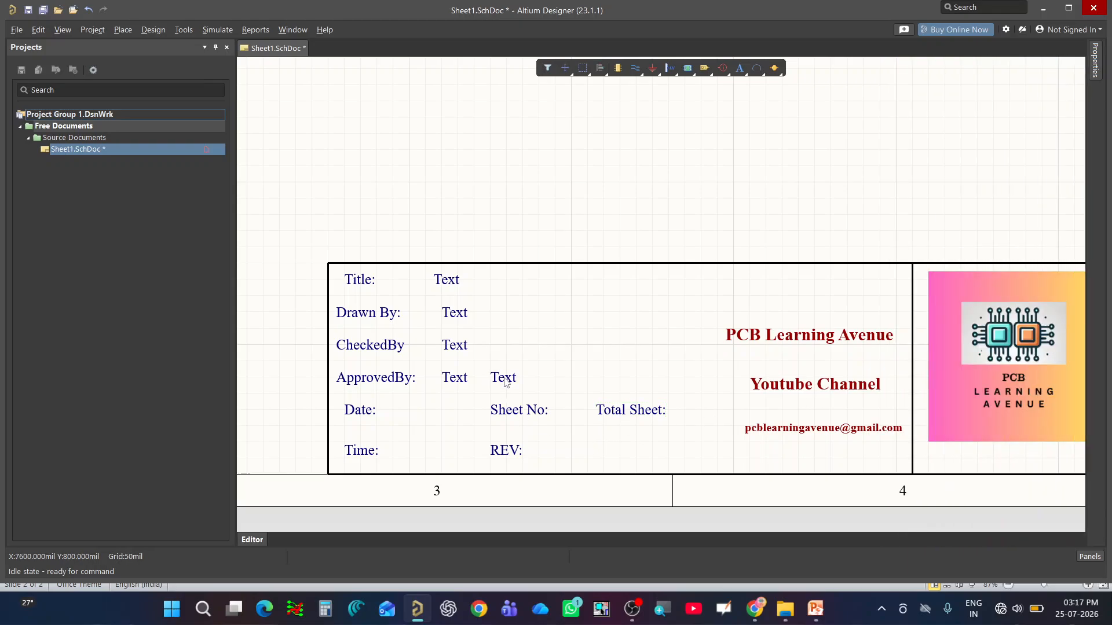
{"action": "left_click_drag", "start_coordinate": [503, 379], "coordinate": [701, 410]}
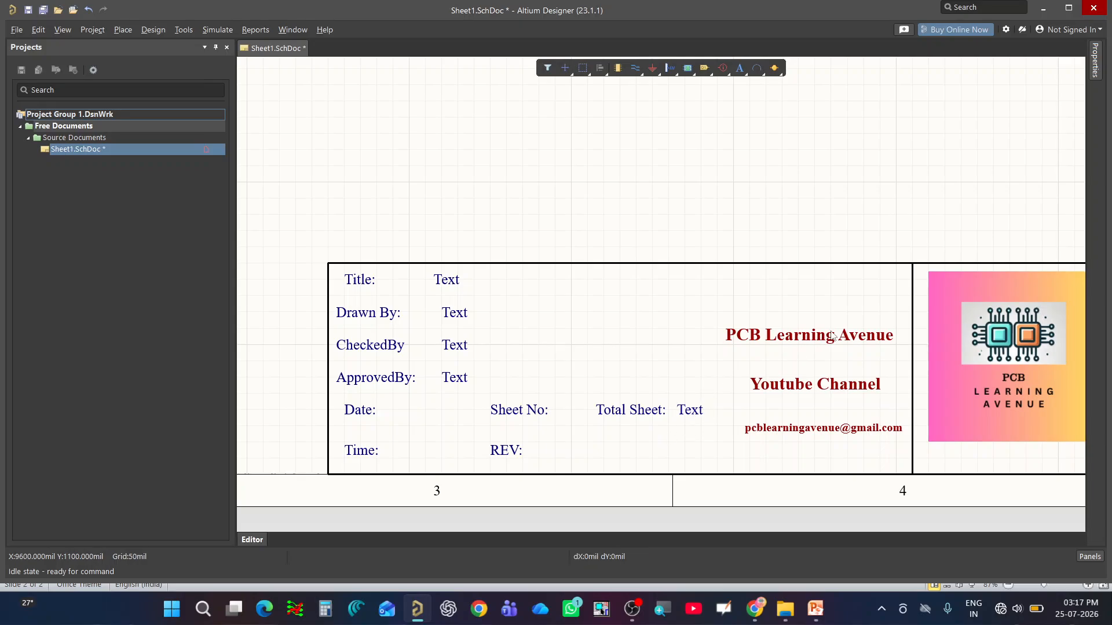
- Stack the PCB Learning Avenue, Youtube Channel and e-mail lines closer together, higher up beside the logo divider and clear of the Total Sheet field
{"action": "left_click_drag", "start_coordinate": [835, 335], "coordinate": [843, 371]}
{"action": "left_click_drag", "start_coordinate": [818, 384], "coordinate": [843, 406]}
{"action": "left_click_drag", "start_coordinate": [817, 338], "coordinate": [815, 300]}
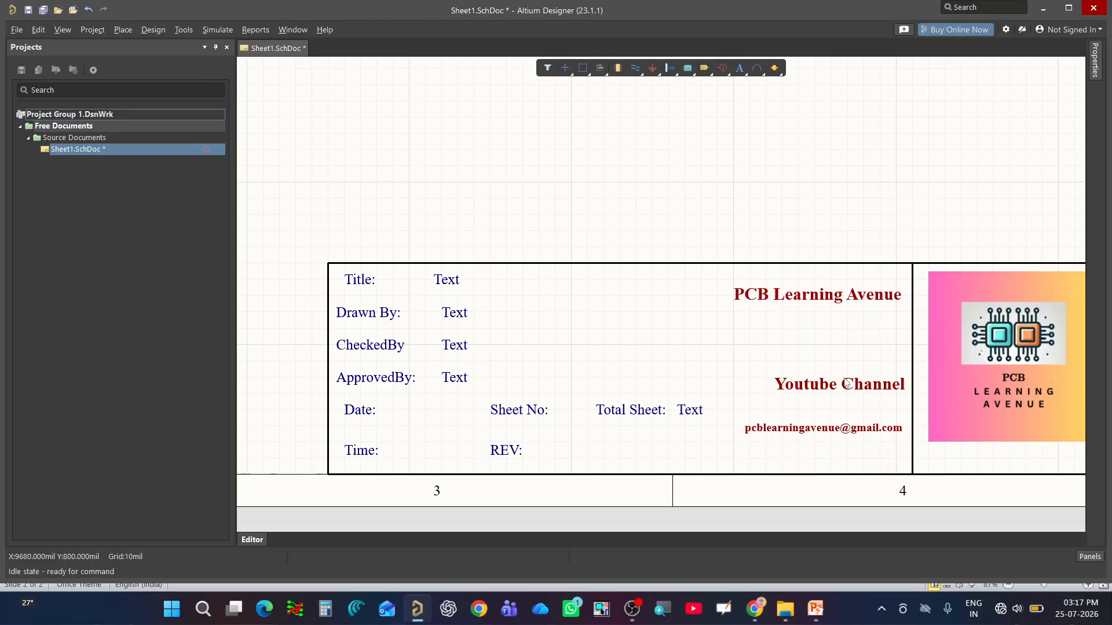
{"action": "left_click_drag", "start_coordinate": [848, 392], "coordinate": [832, 356]}
{"action": "mouse_move", "coordinate": [833, 438]}
{"action": "left_mouse_down"}
{"action": "mouse_move", "coordinate": [834, 400]}
{"action": "mouse_move", "coordinate": [833, 416]}
{"action": "left_mouse_up"}
{"action": "left_click_drag", "start_coordinate": [833, 301], "coordinate": [830, 324]}
{"action": "scroll", "coordinate": [782, 427], "scroll_direction": "up", "scroll_amount": 1, "text": "ctrl"}
{"action": "scroll", "coordinate": [550, 373], "scroll_direction": "down", "scroll_amount": 2, "text": "ctrl"}
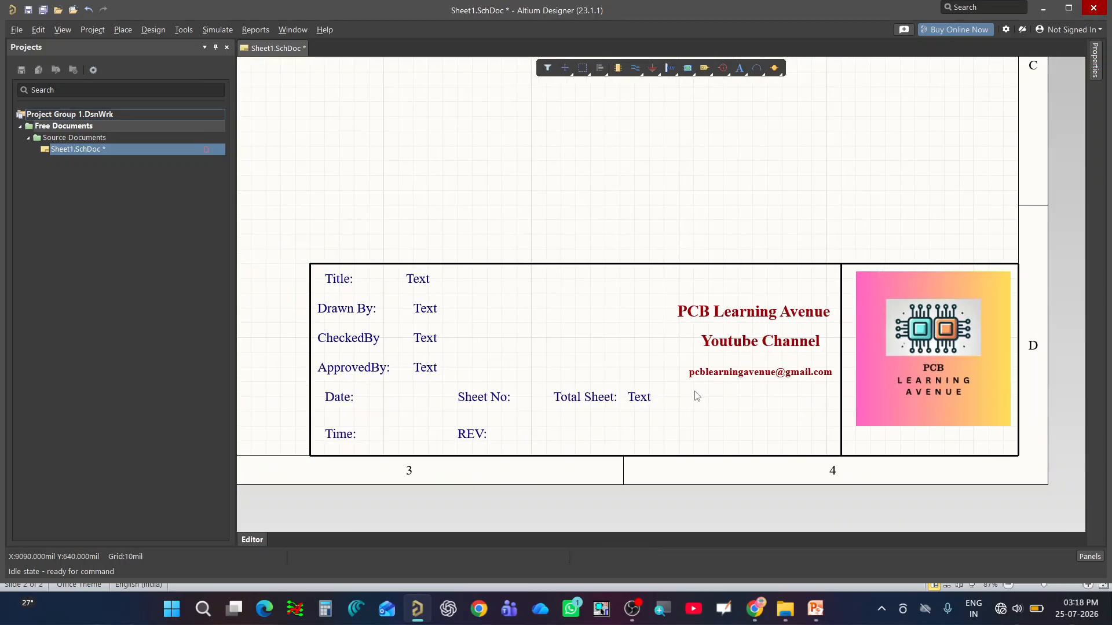
- Draw a vertical divider line at about X 8940 mil from the title block's top border to its bottom border, separating fields from company text
{"action": "scroll", "coordinate": [707, 363], "scroll_direction": "up", "scroll_amount": 1, "text": "ctrl"}
{"action": "left_click", "coordinate": [123, 30]}
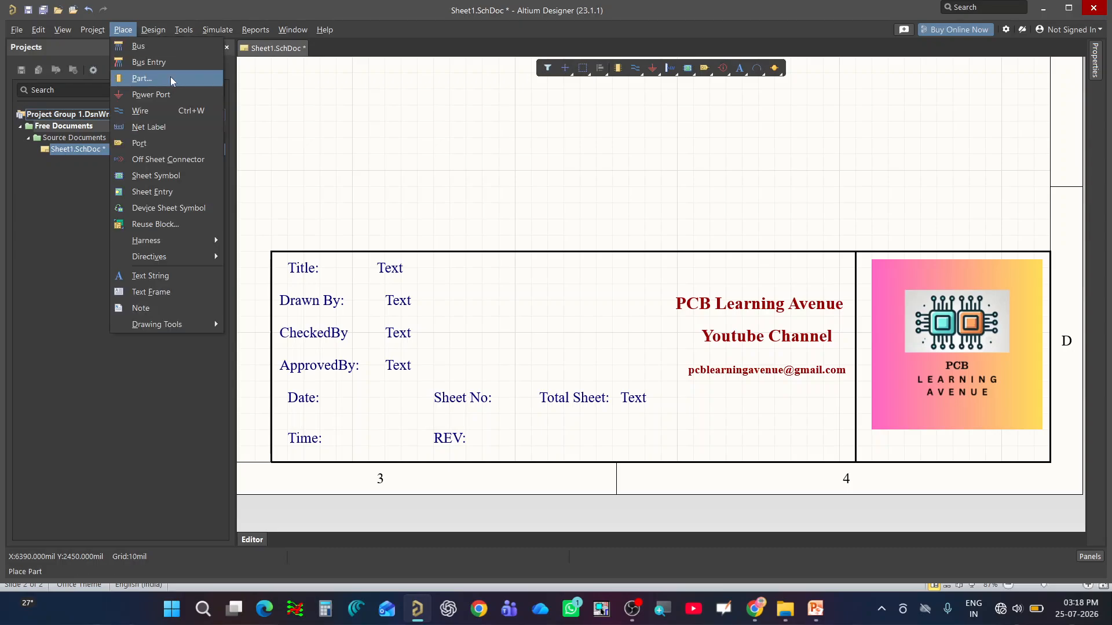
{"action": "mouse_move", "coordinate": [172, 328]}
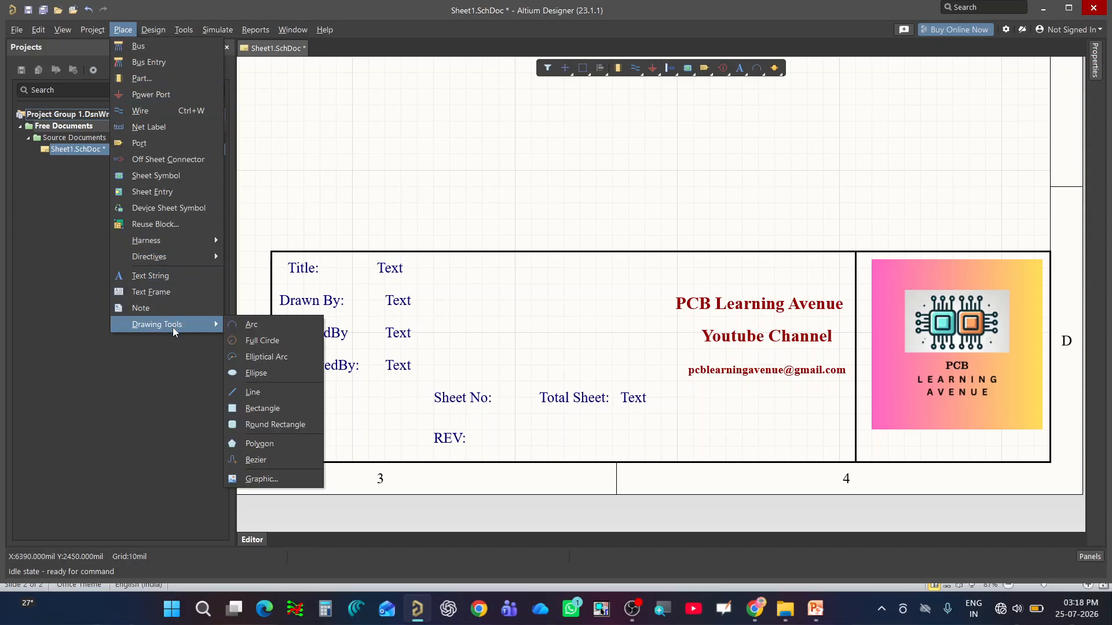
{"action": "left_click", "coordinate": [275, 388]}
{"action": "scroll", "coordinate": [665, 248], "scroll_direction": "up", "scroll_amount": 3, "text": "ctrl"}
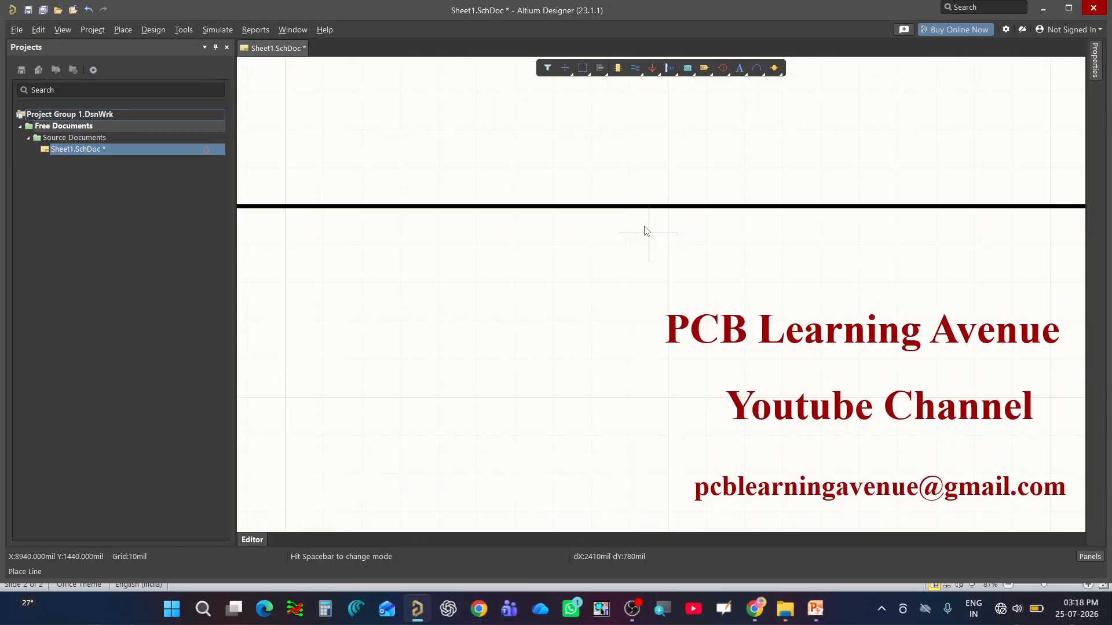
{"action": "left_click", "coordinate": [645, 209]}
{"action": "scroll", "coordinate": [647, 304], "scroll_direction": "down", "scroll_amount": 2, "text": "ctrl"}
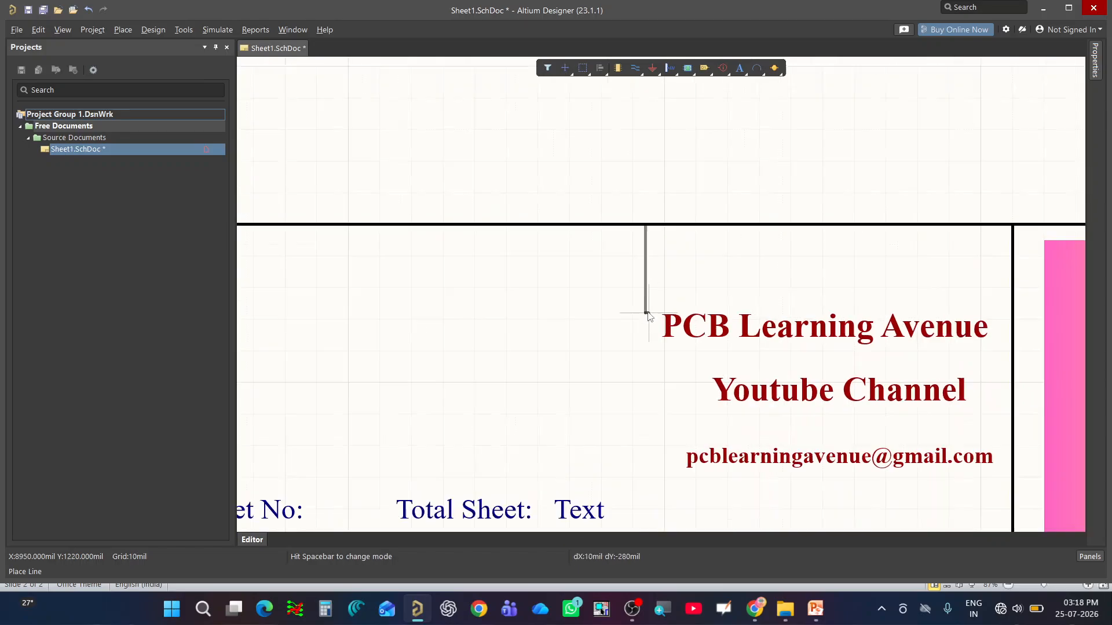
{"action": "scroll", "coordinate": [641, 467], "scroll_direction": "down", "scroll_amount": 2, "text": "ctrl"}
{"action": "scroll", "coordinate": [646, 467], "scroll_direction": "up", "scroll_amount": 5, "text": "ctrl"}
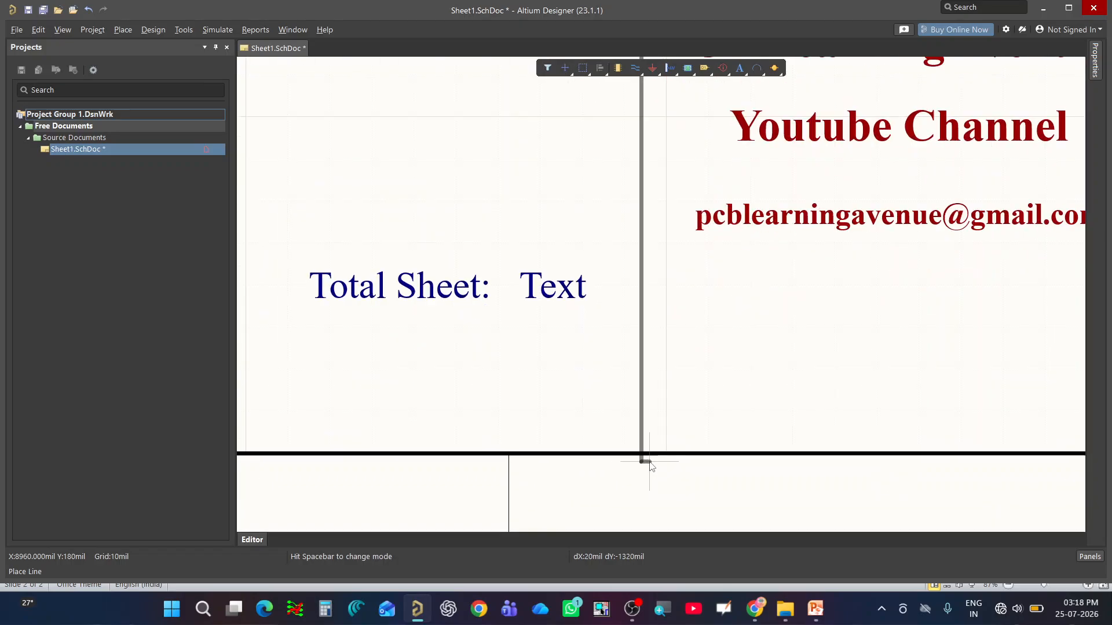
{"action": "left_click", "coordinate": [651, 451]}
{"action": "right_click", "coordinate": [667, 413]}
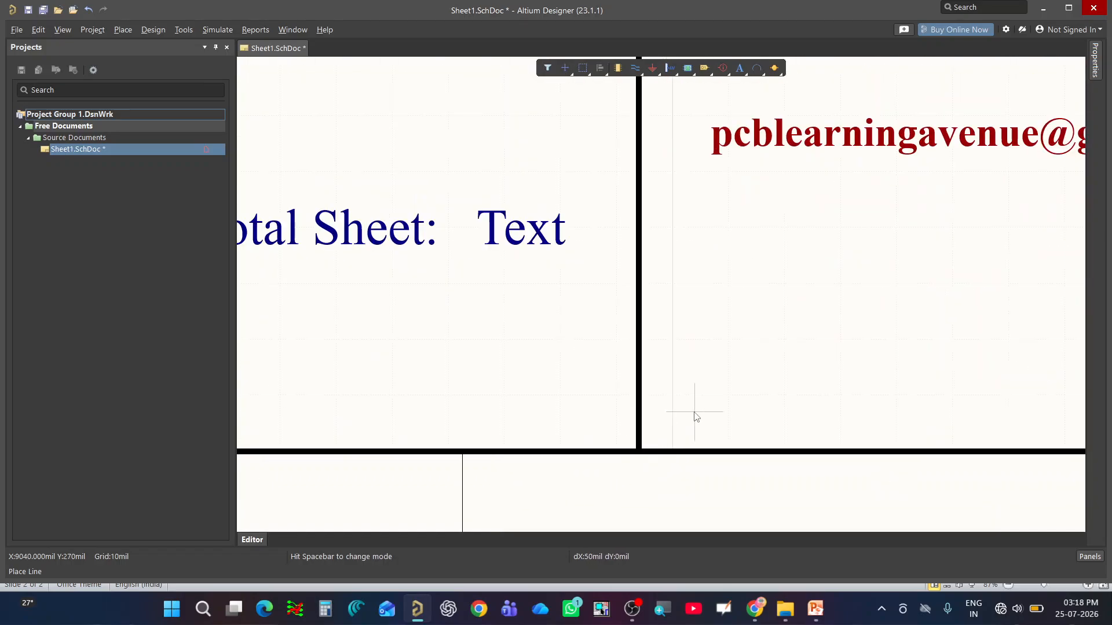
{"action": "scroll", "coordinate": [647, 448], "scroll_direction": "down", "scroll_amount": 3, "text": "ctrl"}
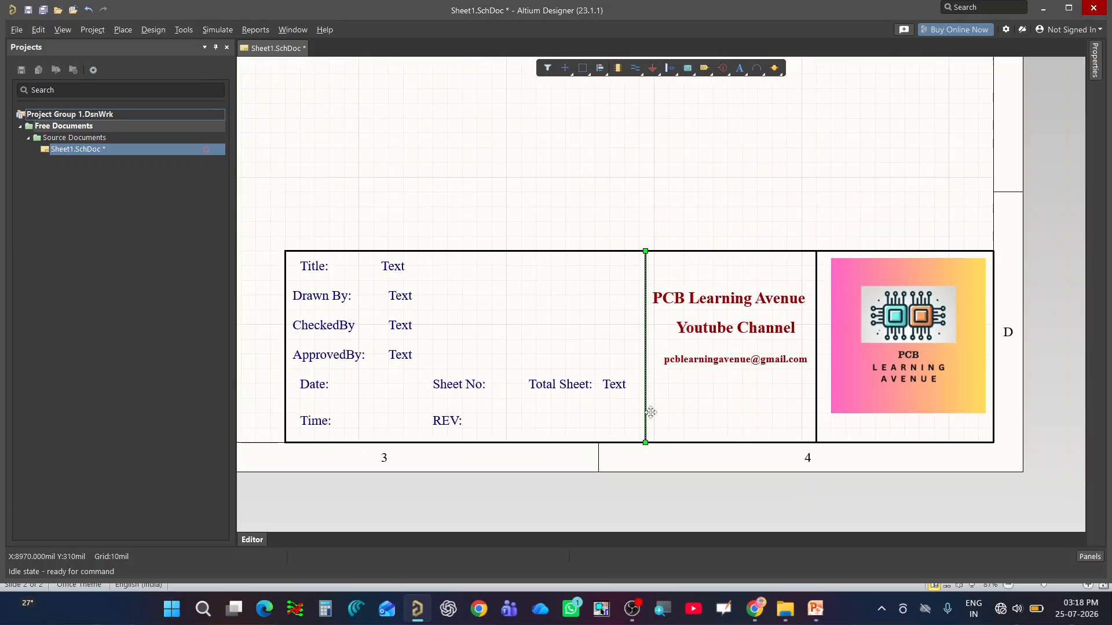
{"action": "right_click", "coordinate": [652, 412]}
- Draw a horizontal line below the Title row at about Y 1340 mil, from the block's left border to the divider beside the company text
{"action": "scroll", "coordinate": [653, 224], "scroll_direction": "up", "scroll_amount": 2, "text": "ctrl"}
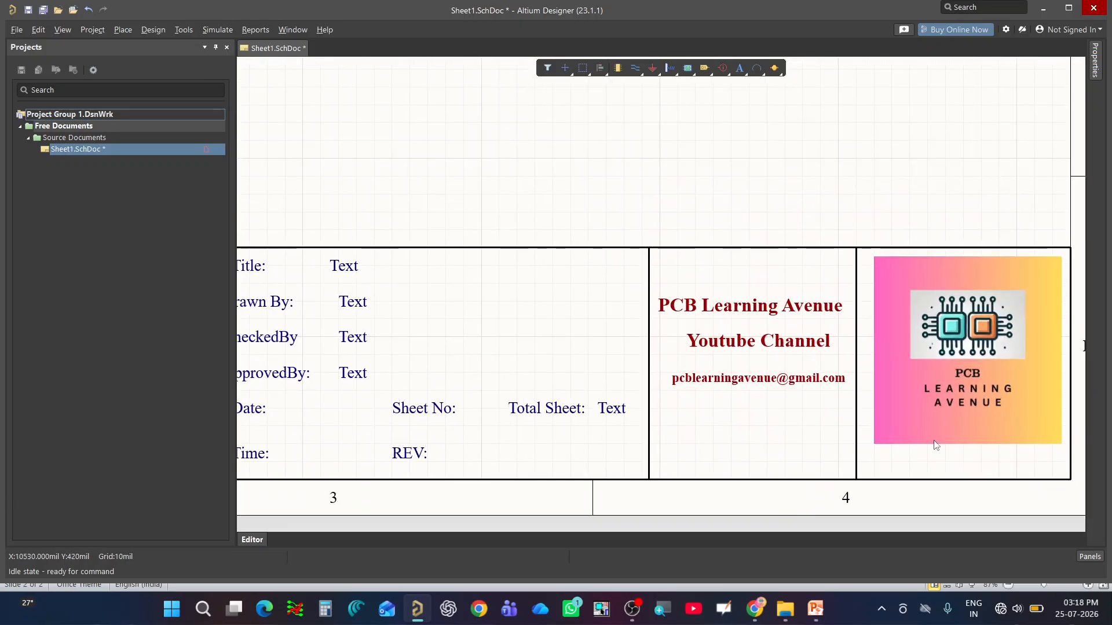
{"action": "scroll", "coordinate": [881, 439], "scroll_direction": "down", "scroll_amount": 2, "text": "ctrl"}
{"action": "scroll", "coordinate": [542, 429], "scroll_direction": "up", "scroll_amount": 1, "text": "ctrl"}
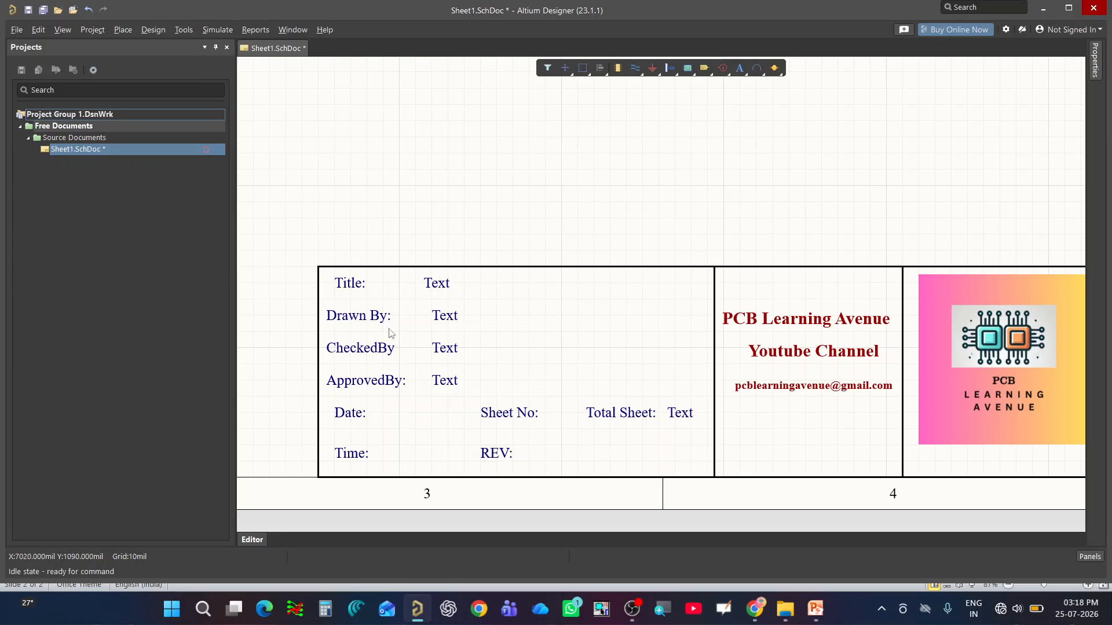
{"action": "scroll", "coordinate": [349, 301], "scroll_direction": "up", "scroll_amount": 2, "text": "ctrl"}
{"action": "left_click", "coordinate": [121, 30]}
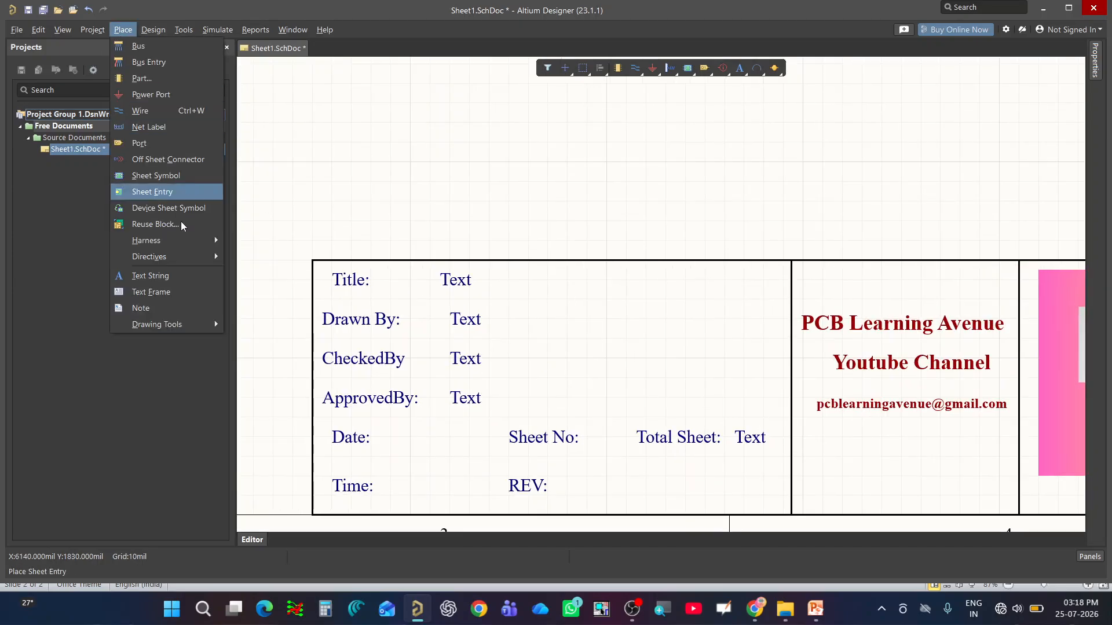
{"action": "mouse_move", "coordinate": [194, 324]}
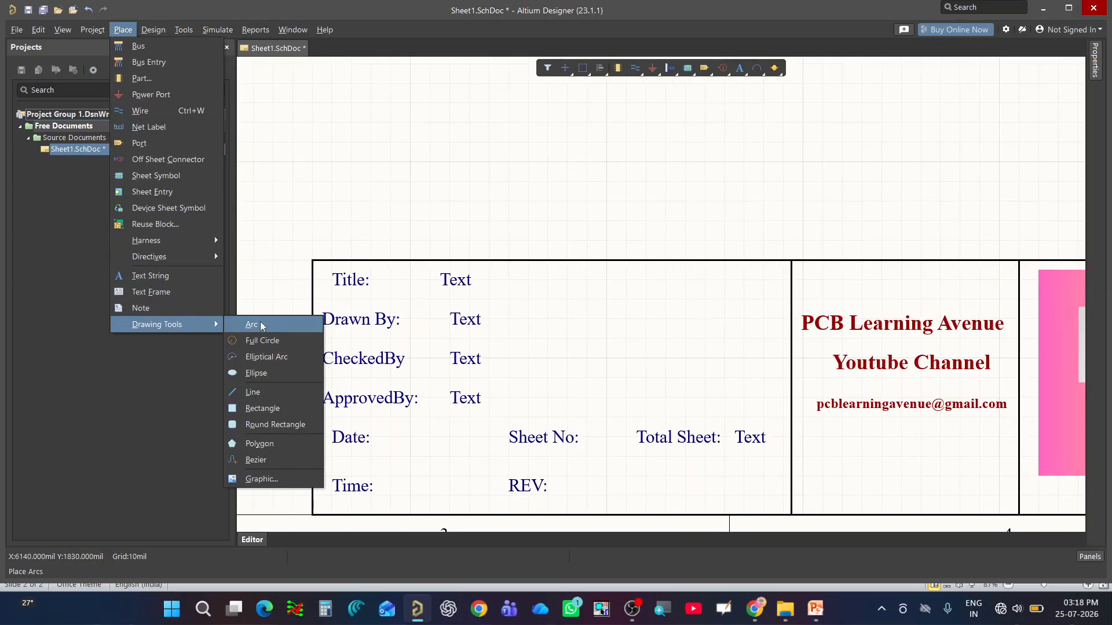
{"action": "left_click", "coordinate": [277, 393]}
{"action": "scroll", "coordinate": [340, 295], "scroll_direction": "up", "scroll_amount": 2, "text": "ctrl"}
{"action": "scroll", "coordinate": [340, 295], "scroll_direction": "up", "scroll_amount": 1, "text": "ctrl"}
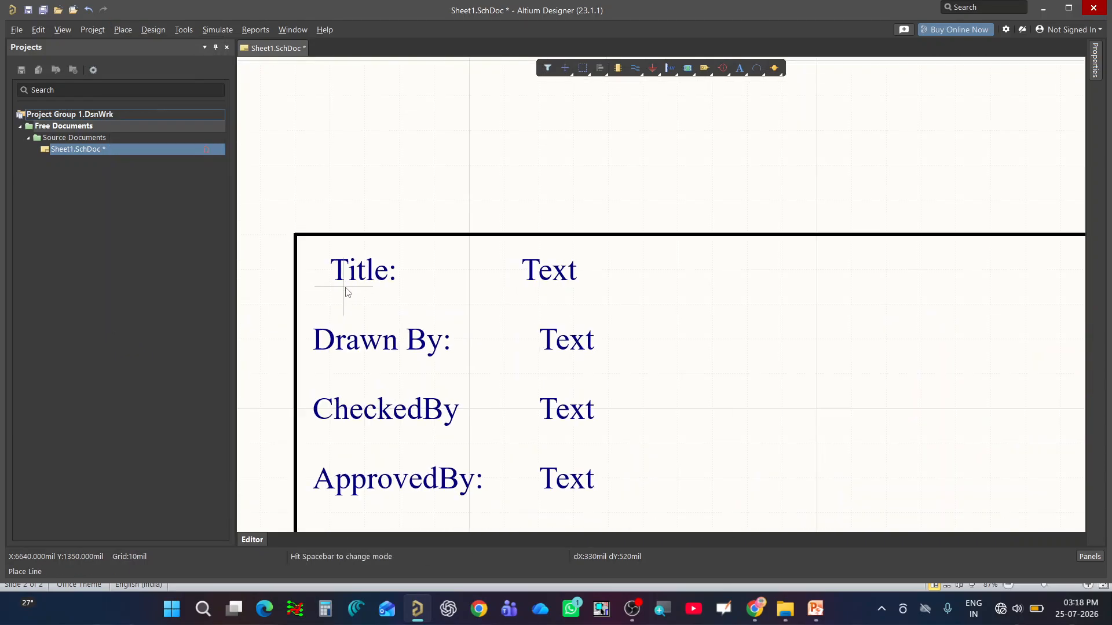
{"action": "left_click", "coordinate": [296, 290]}
{"action": "scroll", "coordinate": [404, 293], "scroll_direction": "down", "scroll_amount": 3, "text": "ctrl"}
{"action": "scroll", "coordinate": [836, 295], "scroll_direction": "up", "scroll_amount": 3, "text": "ctrl"}
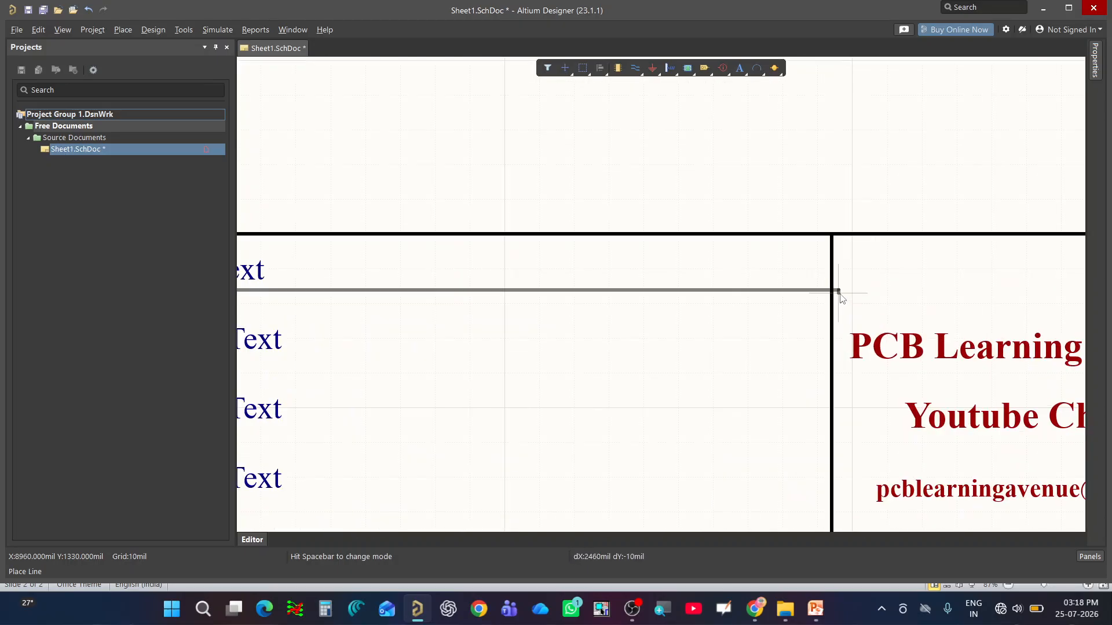
{"action": "left_click", "coordinate": [832, 298]}
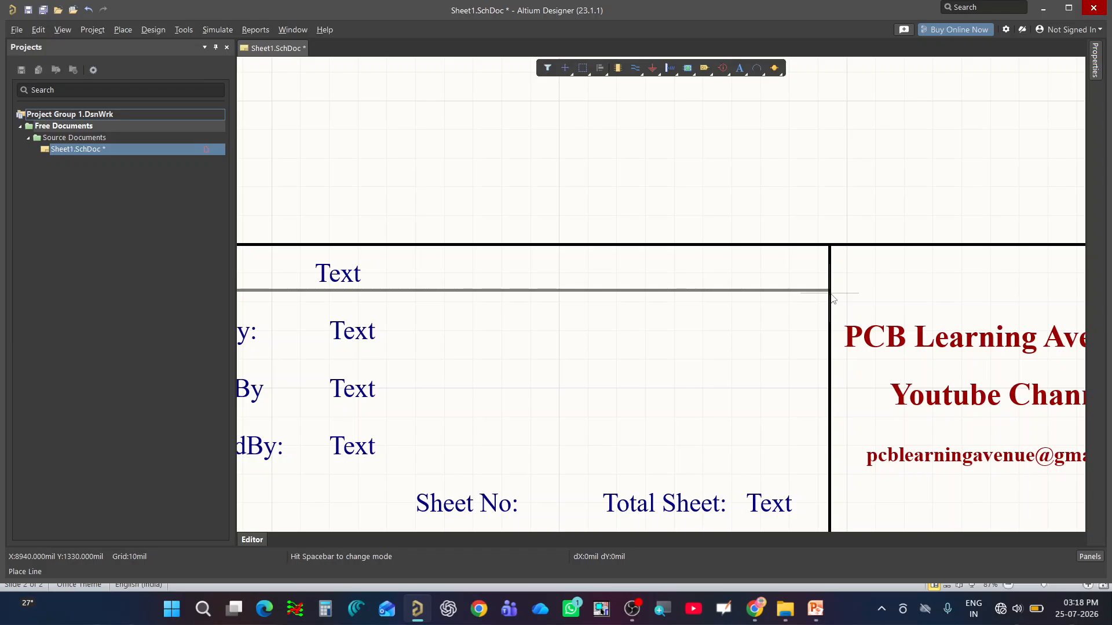
{"action": "right_click", "coordinate": [833, 299]}
- Draw a horizontal line below the Drawn By row at about Y 1150 mil, from the left border to the company-text divider
{"action": "scroll", "coordinate": [747, 289], "scroll_direction": "down", "scroll_amount": 2, "text": "ctrl"}
{"action": "scroll", "coordinate": [359, 345], "scroll_direction": "up", "scroll_amount": 2, "text": "ctrl"}
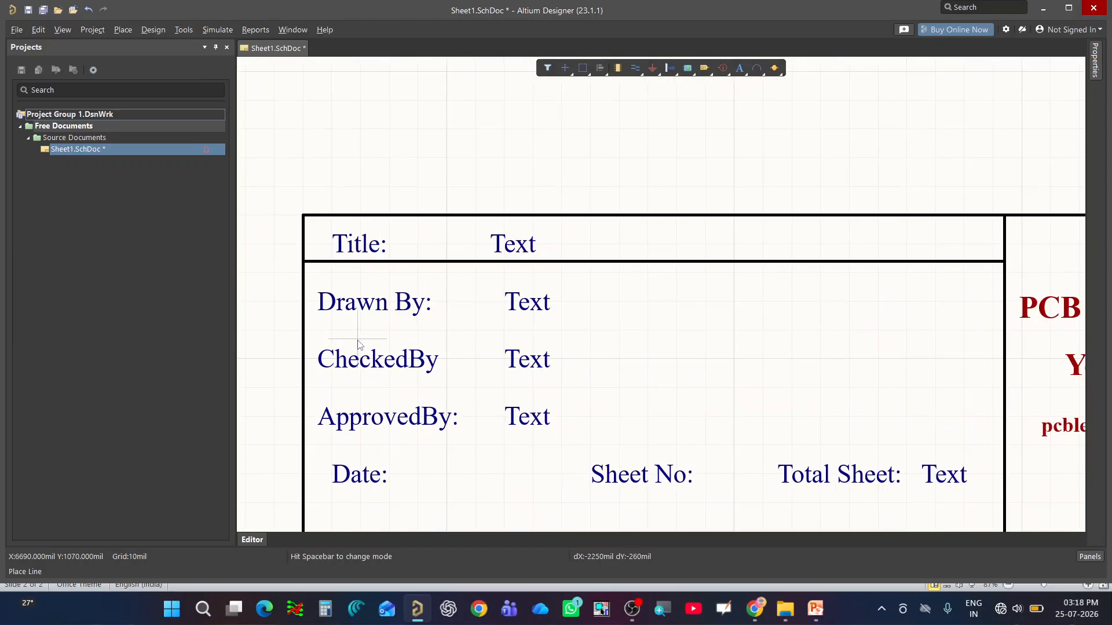
{"action": "left_click", "coordinate": [303, 317]}
{"action": "scroll", "coordinate": [516, 318], "scroll_direction": "down", "scroll_amount": 1, "text": "ctrl"}
{"action": "scroll", "coordinate": [822, 319], "scroll_direction": "up", "scroll_amount": 2, "text": "ctrl"}
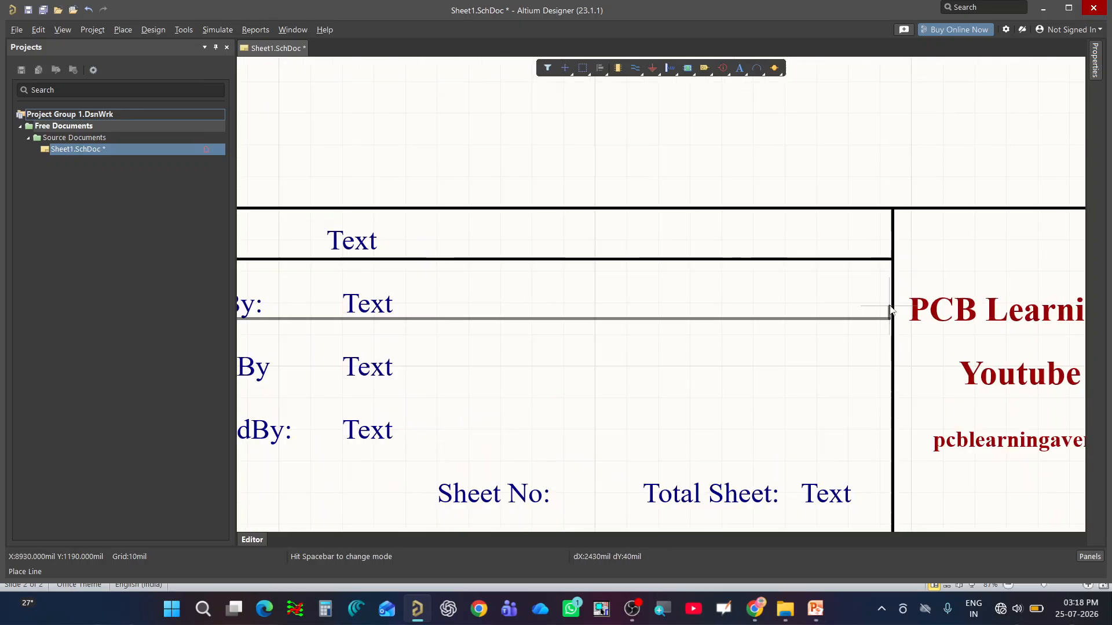
{"action": "scroll", "coordinate": [891, 313], "scroll_direction": "up", "scroll_amount": 3, "text": "ctrl"}
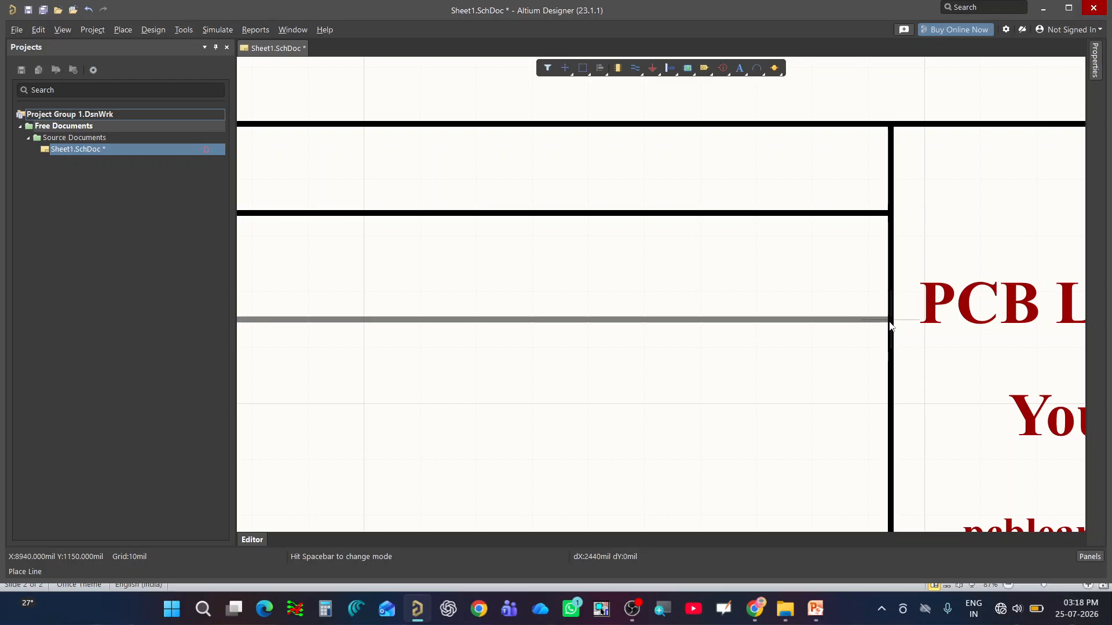
{"action": "left_click", "coordinate": [891, 320]}
- Draw a horizontal line below the CheckedBy row at about Y 950 mil, from the left border to the company-text divider
{"action": "scroll", "coordinate": [781, 273], "scroll_direction": "down", "scroll_amount": 3, "text": "ctrl"}
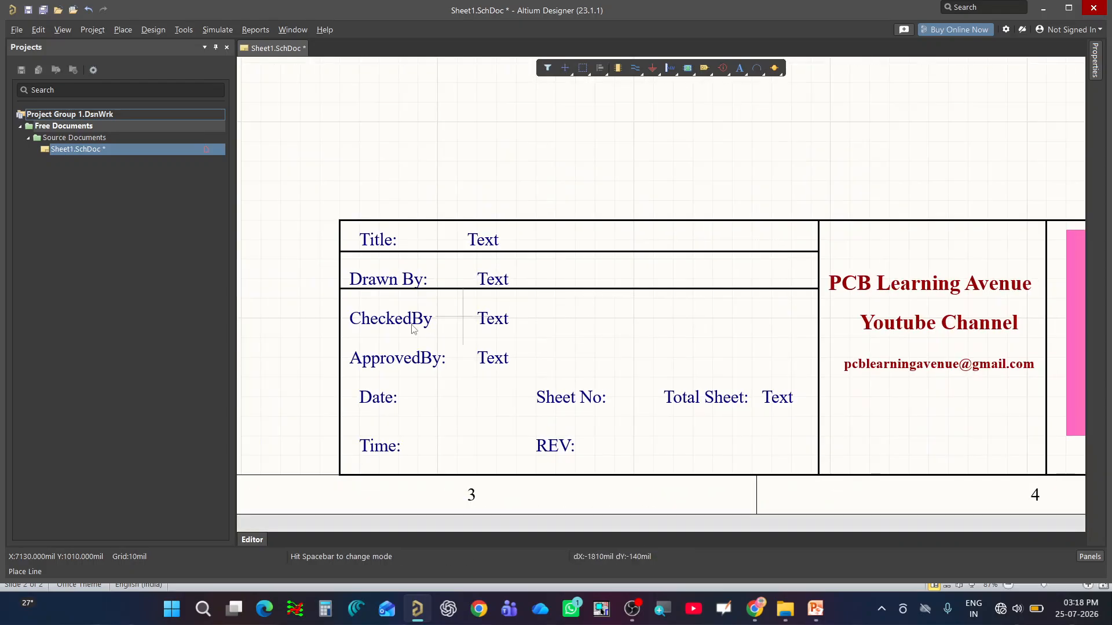
{"action": "scroll", "coordinate": [339, 321], "scroll_direction": "up", "scroll_amount": 3, "text": "ctrl"}
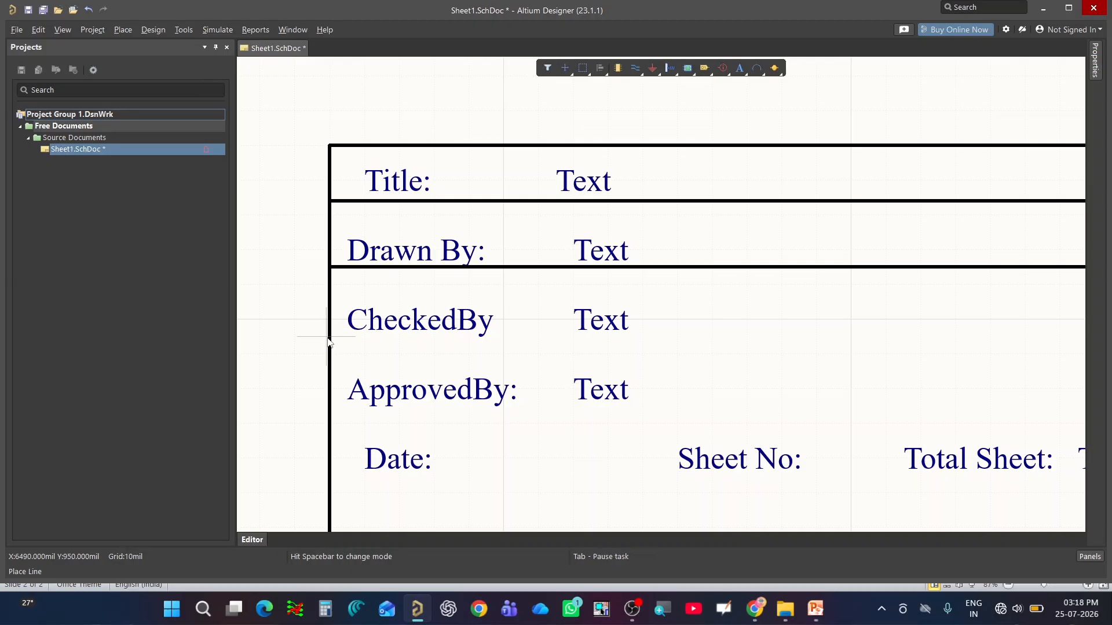
{"action": "left_click", "coordinate": [329, 341]}
{"action": "scroll", "coordinate": [431, 347], "scroll_direction": "down", "scroll_amount": 4, "text": "ctrl"}
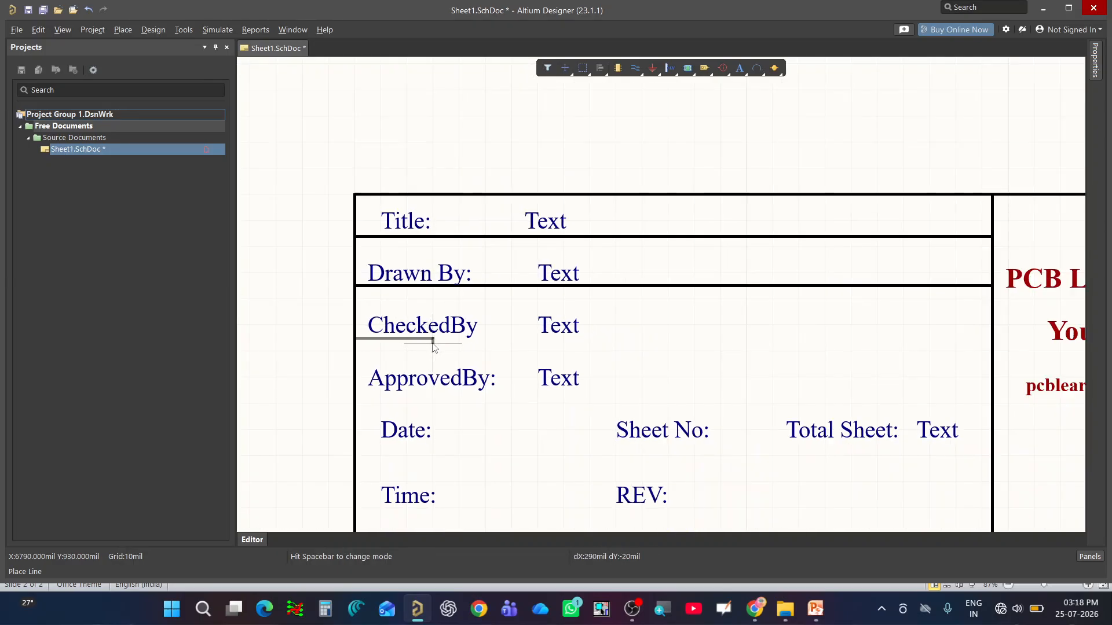
{"action": "scroll", "coordinate": [783, 336], "scroll_direction": "up", "scroll_amount": 1, "text": "ctrl"}
{"action": "scroll", "coordinate": [833, 354], "scroll_direction": "up", "scroll_amount": 2, "text": "ctrl"}
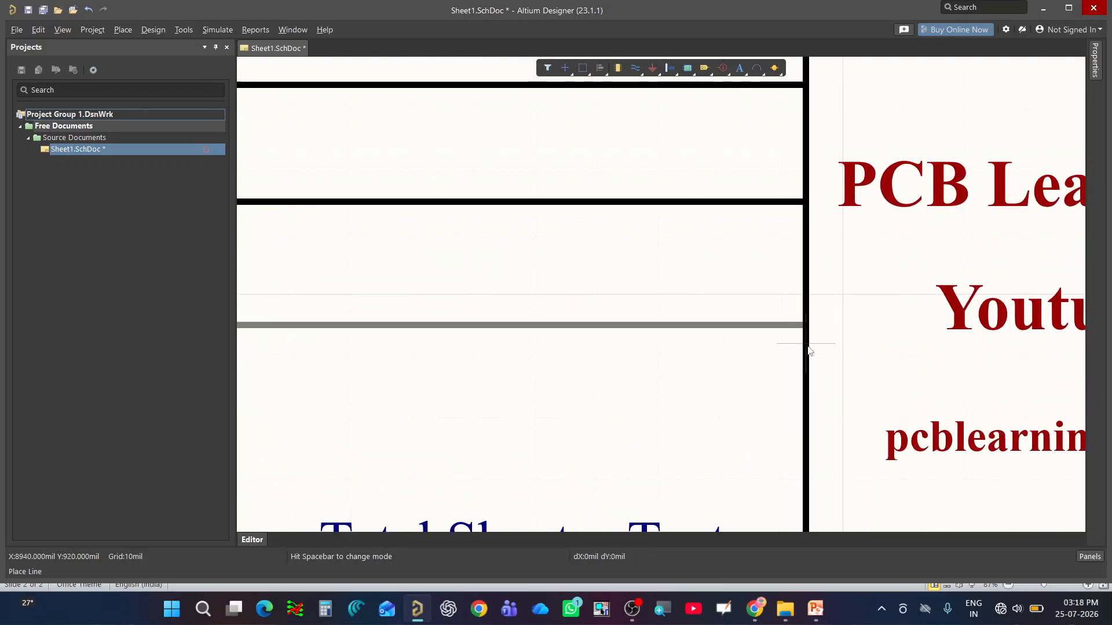
- Draw a horizontal line below the ApprovedBy row at about Y 740 mil, from the left border to the company-text divider
{"action": "scroll", "coordinate": [809, 350], "scroll_direction": "down", "scroll_amount": 3, "text": "ctrl"}
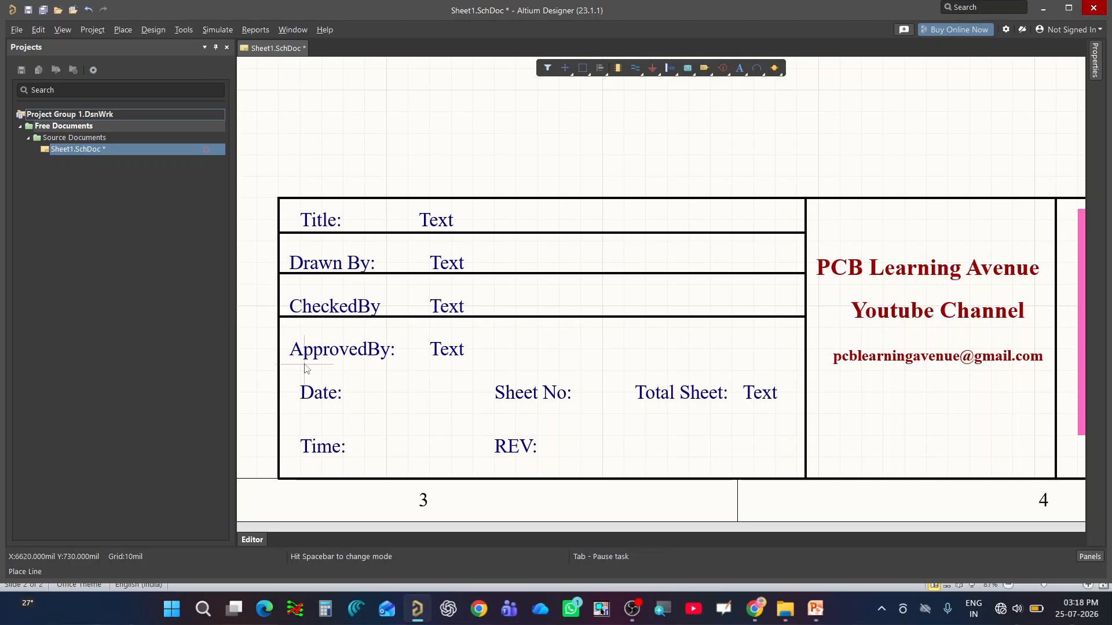
{"action": "scroll", "coordinate": [307, 369], "scroll_direction": "up", "scroll_amount": 2, "text": "ctrl"}
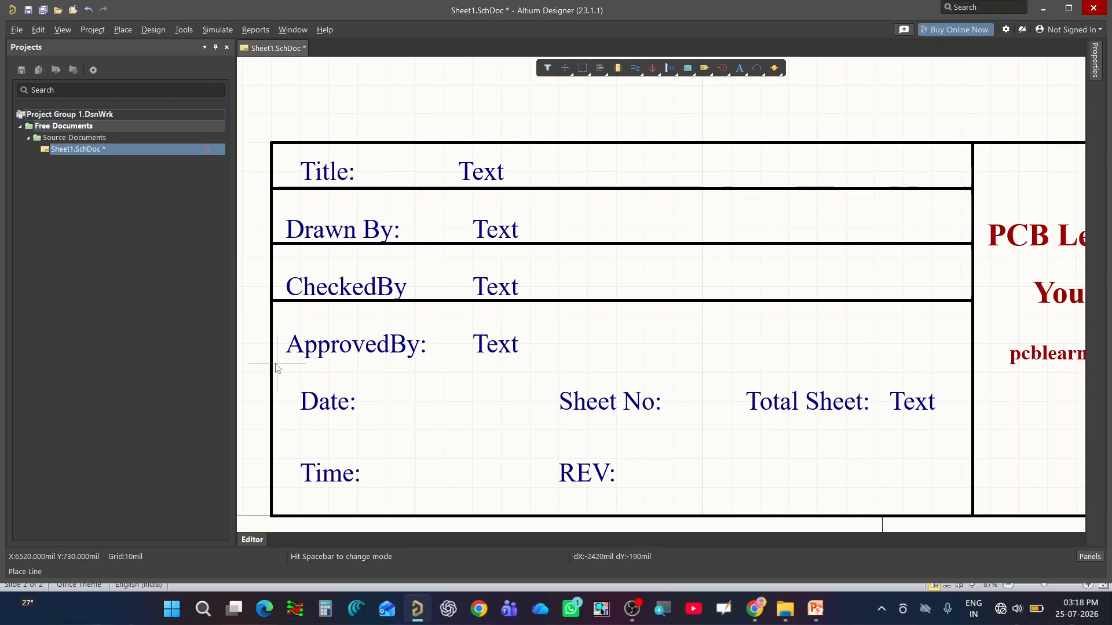
{"action": "left_click", "coordinate": [272, 362]}
{"action": "scroll", "coordinate": [417, 364], "scroll_direction": "down", "scroll_amount": 2, "text": "ctrl"}
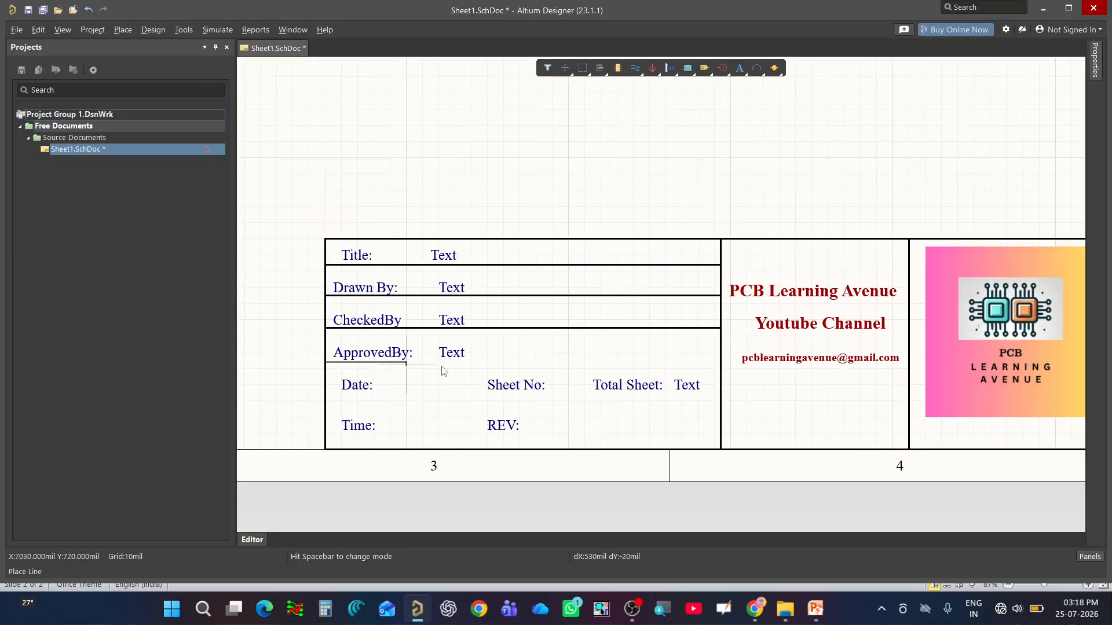
{"action": "scroll", "coordinate": [718, 357], "scroll_direction": "up", "scroll_amount": 1, "text": "ctrl"}
{"action": "scroll", "coordinate": [718, 357], "scroll_direction": "up", "scroll_amount": 3, "text": "ctrl"}
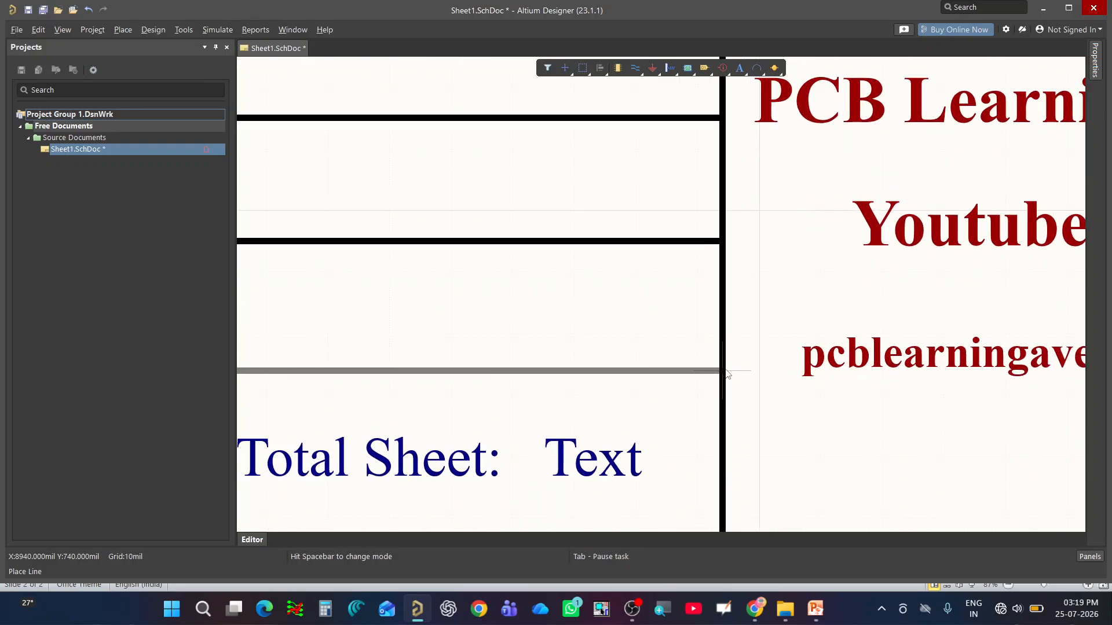
{"action": "left_click", "coordinate": [725, 371]}
- Draw a horizontal line between the Date and Time rows at about Y 520 mil, from the left border to the company-text divider
{"action": "scroll", "coordinate": [738, 362], "scroll_direction": "down", "scroll_amount": 4, "text": "ctrl"}
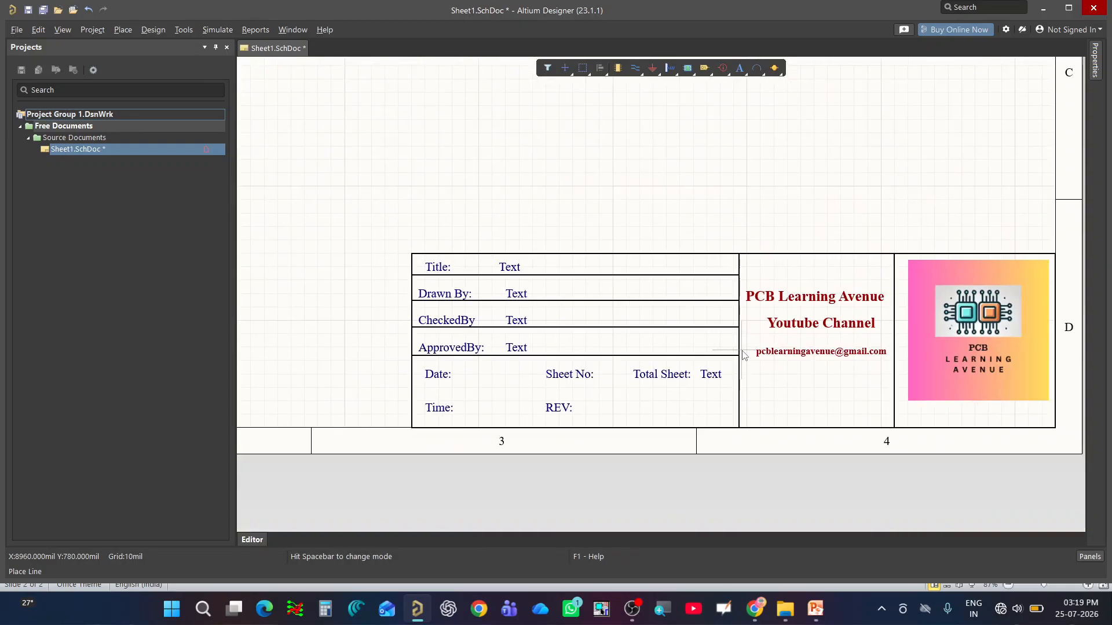
{"action": "scroll", "coordinate": [506, 377], "scroll_direction": "up", "scroll_amount": 3, "text": "ctrl"}
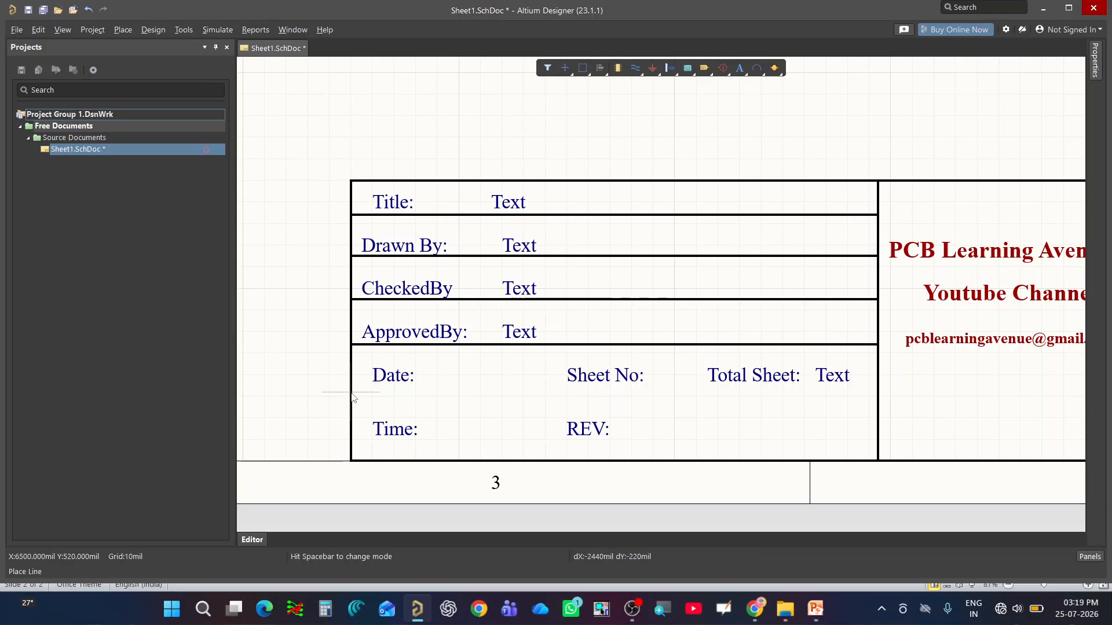
{"action": "left_click", "coordinate": [351, 393]}
{"action": "scroll", "coordinate": [588, 405], "scroll_direction": "down", "scroll_amount": 1, "text": "ctrl"}
{"action": "scroll", "coordinate": [822, 398], "scroll_direction": "up", "scroll_amount": 3, "text": "ctrl"}
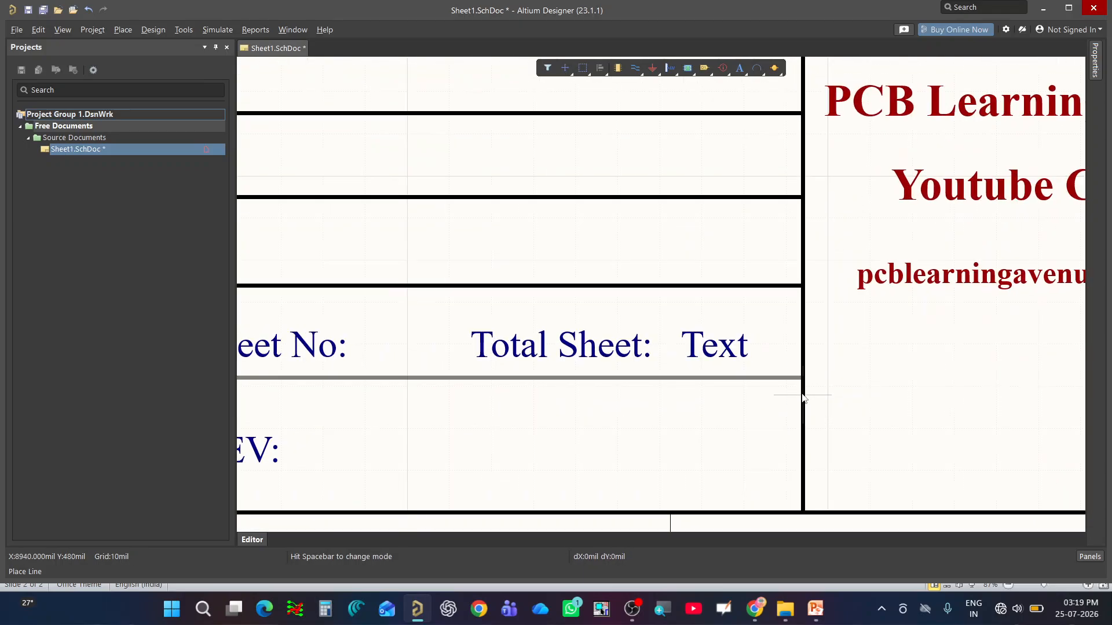
- Draw a vertical line at about X 7300 mil from the ApprovedBy row's lower line to the bottom border, separating Date and Time from Sheet No and REV
{"action": "scroll", "coordinate": [802, 396], "scroll_direction": "down", "scroll_amount": 4, "text": "ctrl"}
{"action": "scroll", "coordinate": [519, 431], "scroll_direction": "up", "scroll_amount": 1, "text": "ctrl"}
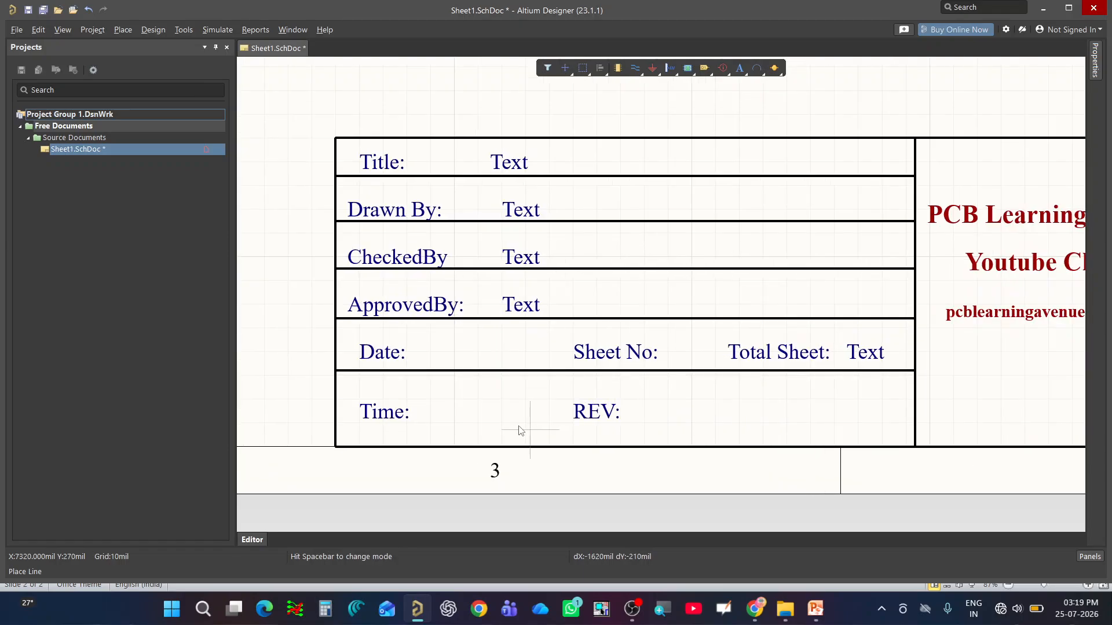
{"action": "scroll", "coordinate": [519, 430], "scroll_direction": "up", "scroll_amount": 1, "text": "ctrl"}
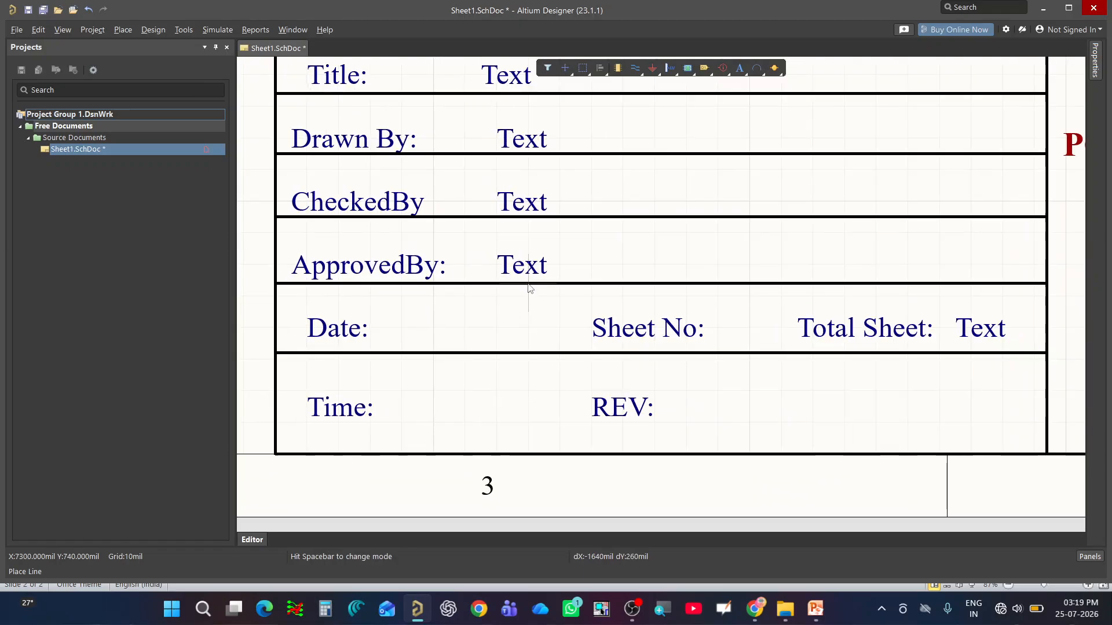
{"action": "left_click", "coordinate": [531, 455]}
{"action": "right_click", "coordinate": [536, 458]}
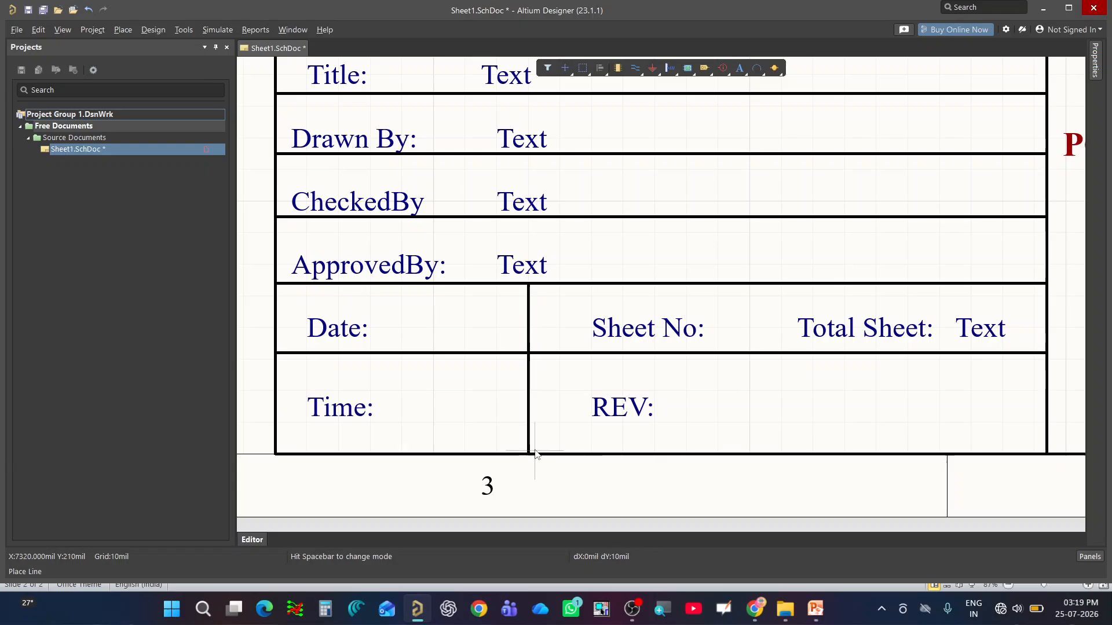
- Draw a vertical line between Sheet No and Total Sheet from the ApprovedBy row's lower line to the bottom border, and end line placement
{"action": "scroll", "coordinate": [781, 414], "scroll_direction": "down", "scroll_amount": 2, "text": "ctrl"}
{"action": "scroll", "coordinate": [687, 377], "scroll_direction": "up", "scroll_amount": 2, "text": "ctrl"}
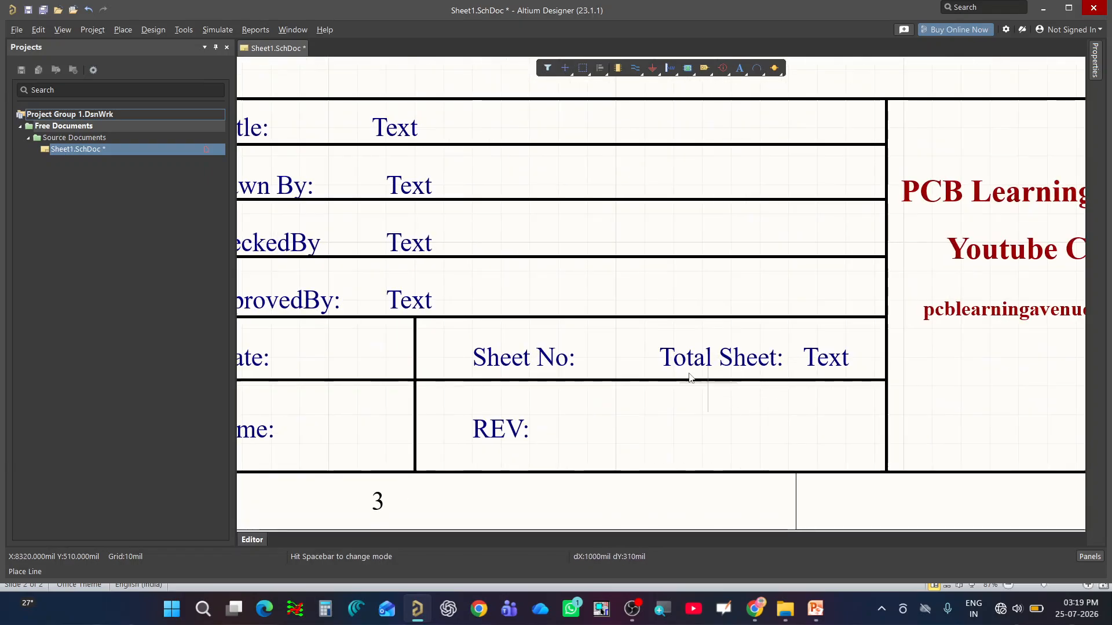
{"action": "left_click", "coordinate": [651, 316]}
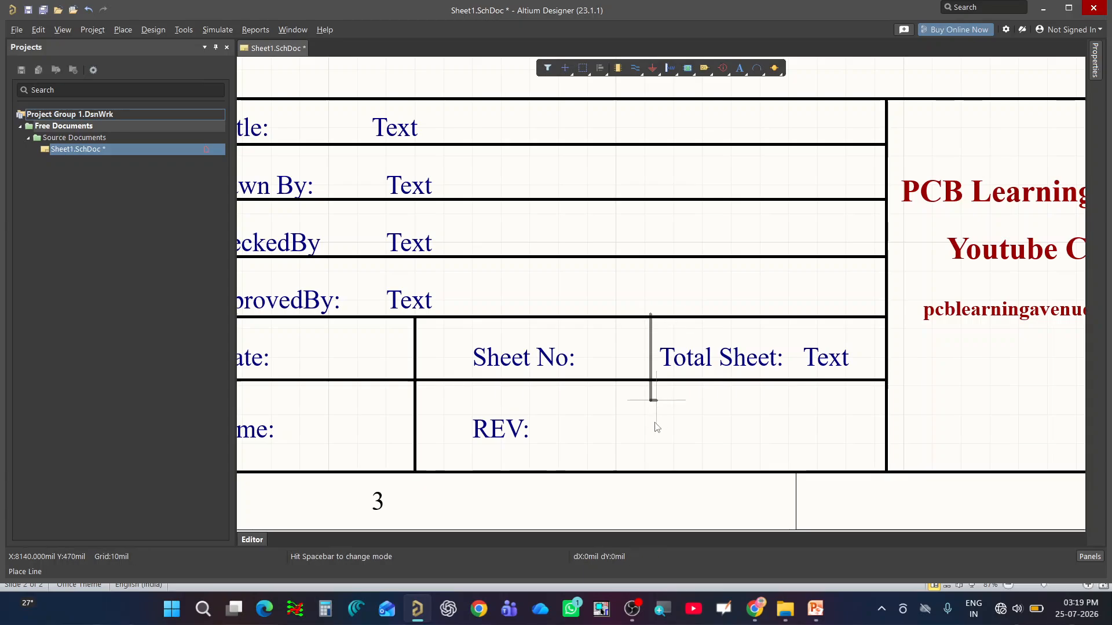
{"action": "right_click", "coordinate": [656, 478]}
{"action": "scroll", "coordinate": [656, 478], "scroll_direction": "down", "scroll_amount": 2, "text": "ctrl"}
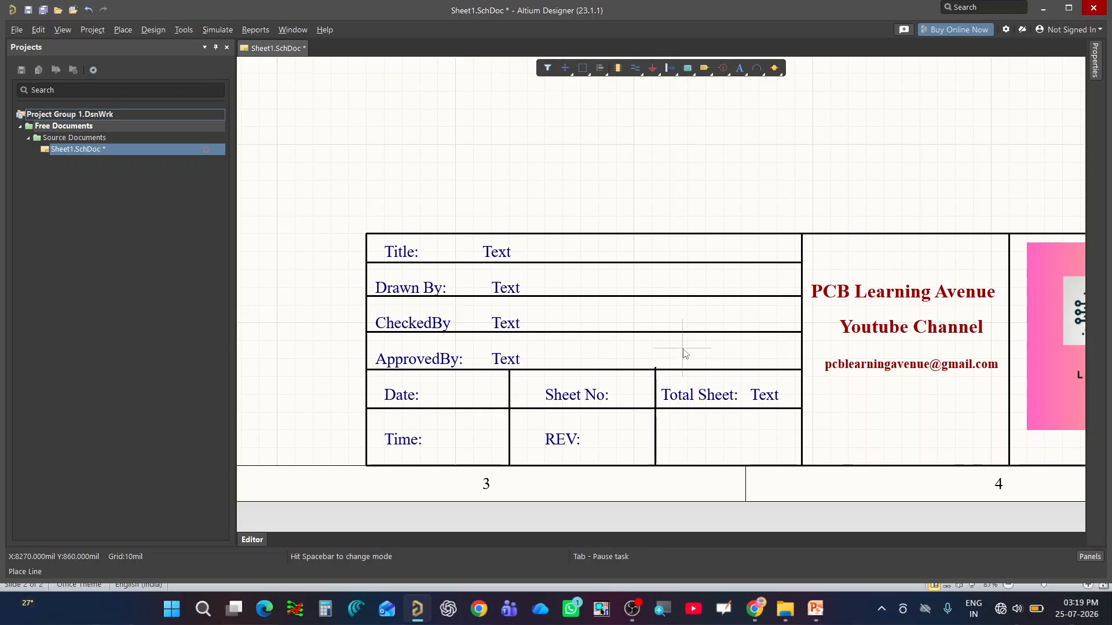
{"action": "right_click", "coordinate": [683, 355]}
{"action": "scroll", "coordinate": [683, 356], "scroll_direction": "up", "scroll_amount": 5, "text": "ctrl"}
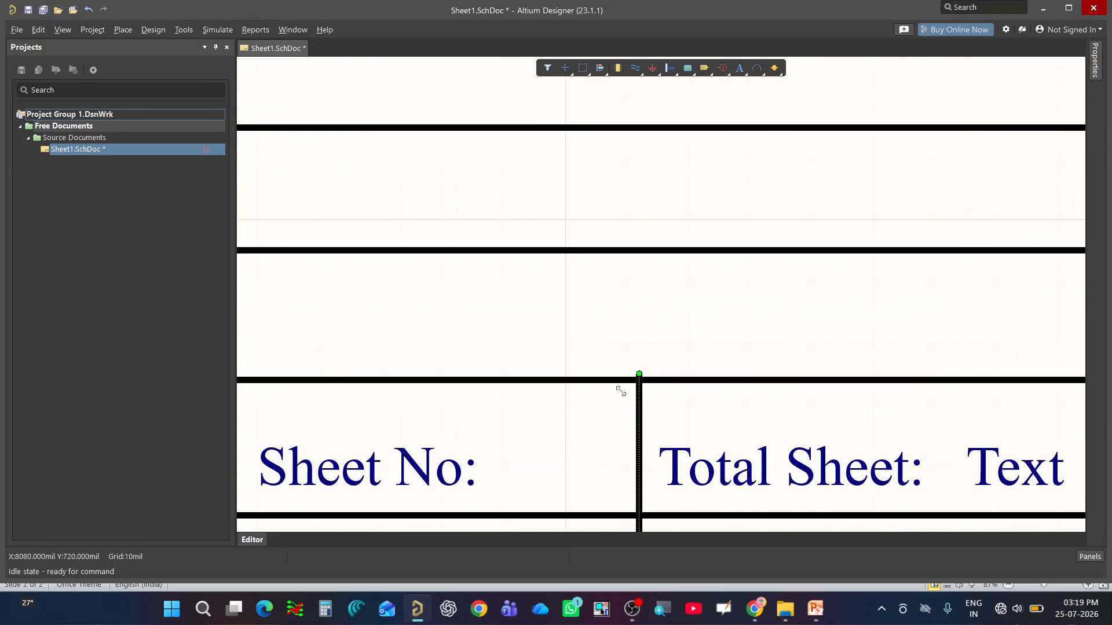
- Align the upper end of the divider between Sheet No and Total Sheet with the ApprovedBy row's lower line
{"action": "left_click_drag", "start_coordinate": [638, 372], "coordinate": [640, 381]}
{"action": "scroll", "coordinate": [650, 332], "scroll_direction": "down", "scroll_amount": 2, "text": "ctrl"}
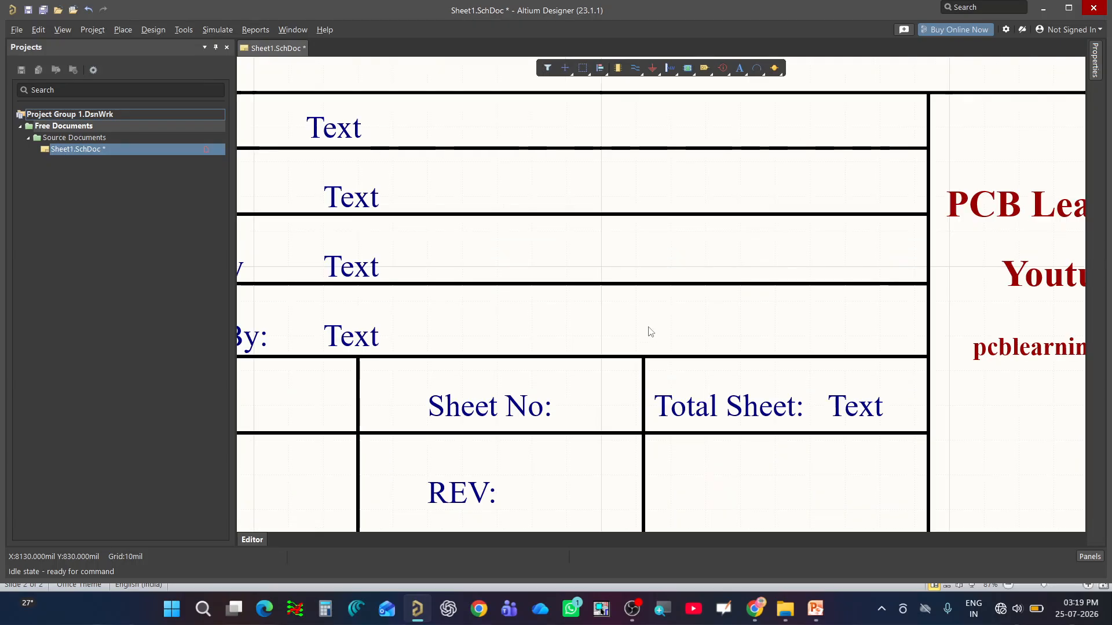
{"action": "scroll", "coordinate": [649, 331], "scroll_direction": "down", "scroll_amount": 3, "text": "ctrl"}
{"action": "scroll", "coordinate": [527, 261], "scroll_direction": "up", "scroll_amount": 1, "text": "ctrl"}
{"action": "scroll", "coordinate": [527, 260], "scroll_direction": "down", "scroll_amount": 1, "text": "ctrl"}
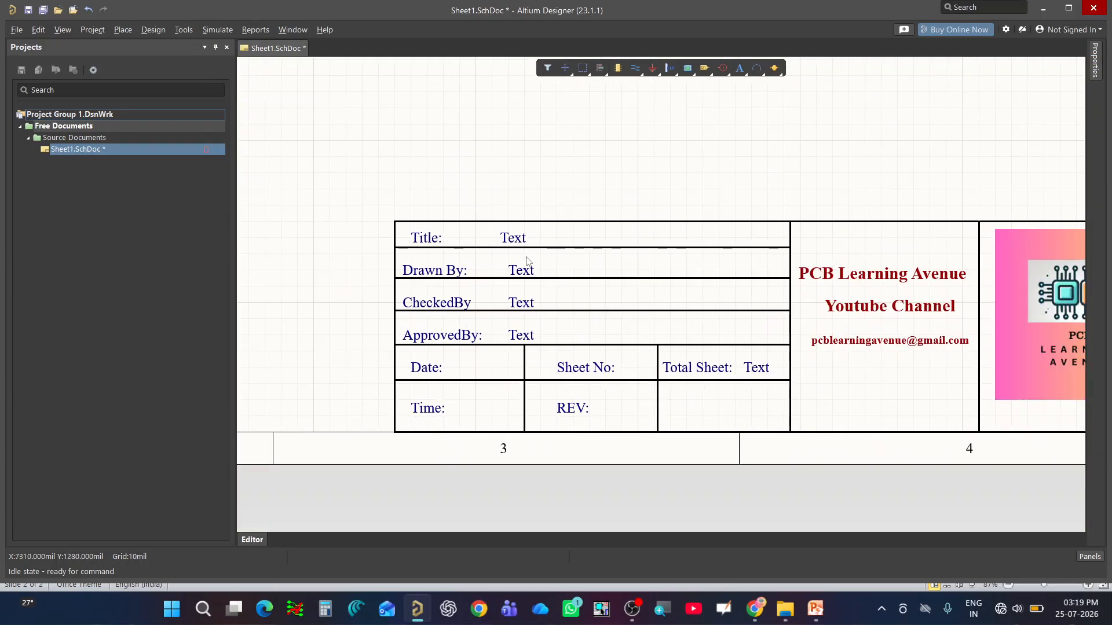
- Set the placeholder text in the Title row to the =DocumentName parameter
{"action": "scroll", "coordinate": [527, 260], "scroll_direction": "down", "scroll_amount": 2, "text": "ctrl"}
{"action": "scroll", "coordinate": [521, 325], "scroll_direction": "up", "scroll_amount": 2, "text": "ctrl"}
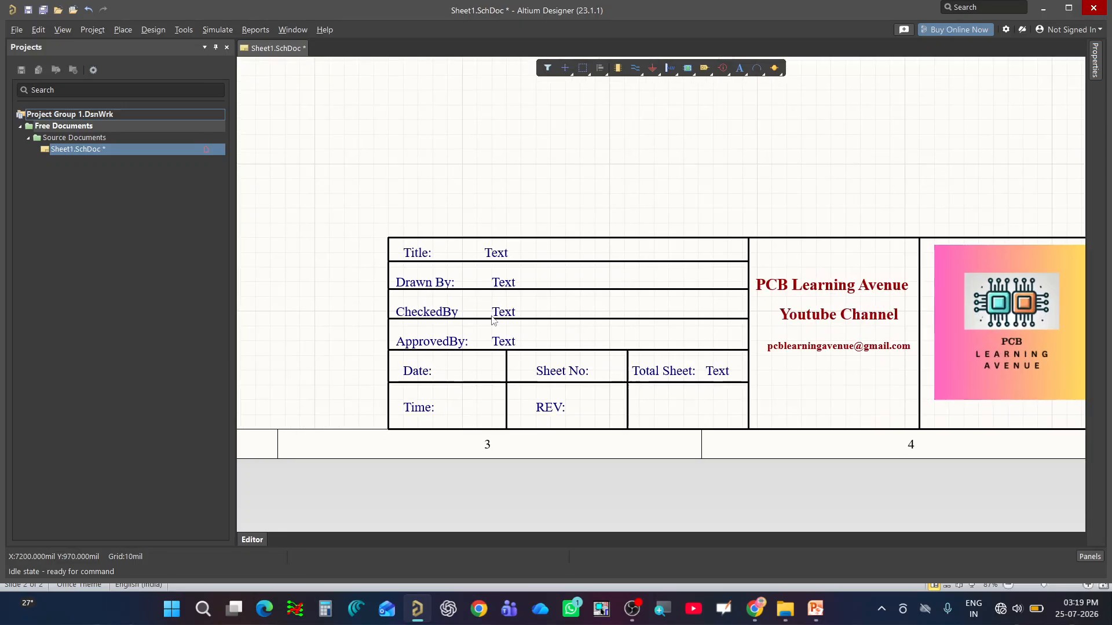
{"action": "double_click", "coordinate": [503, 258]}
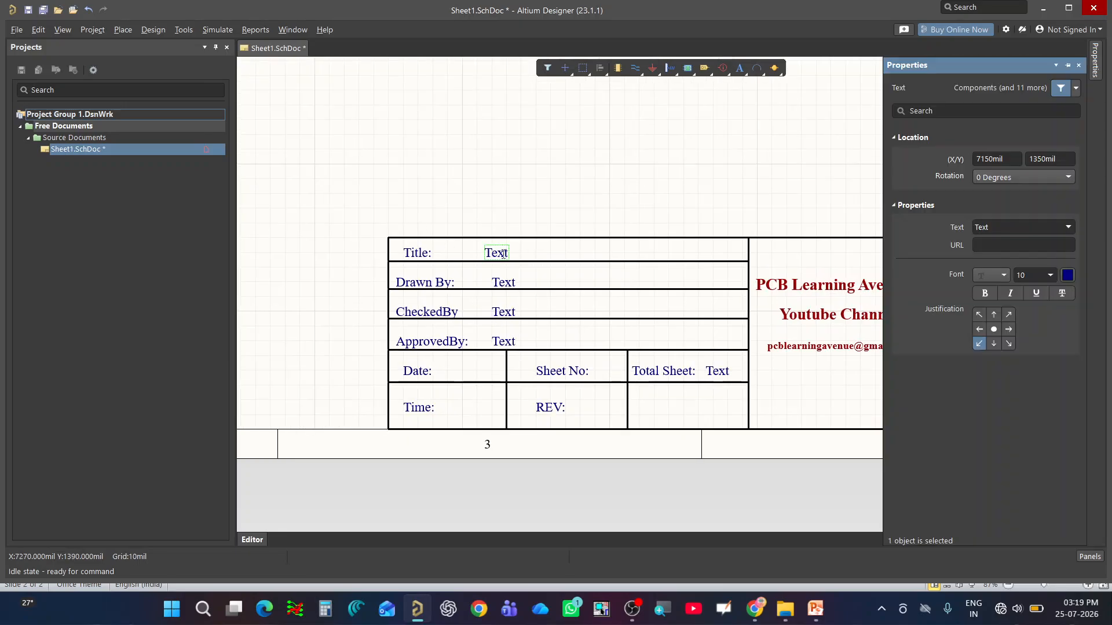
{"action": "left_click", "coordinate": [1068, 227]}
{"action": "scroll", "coordinate": [1016, 304], "scroll_direction": "up", "scroll_amount": 3}
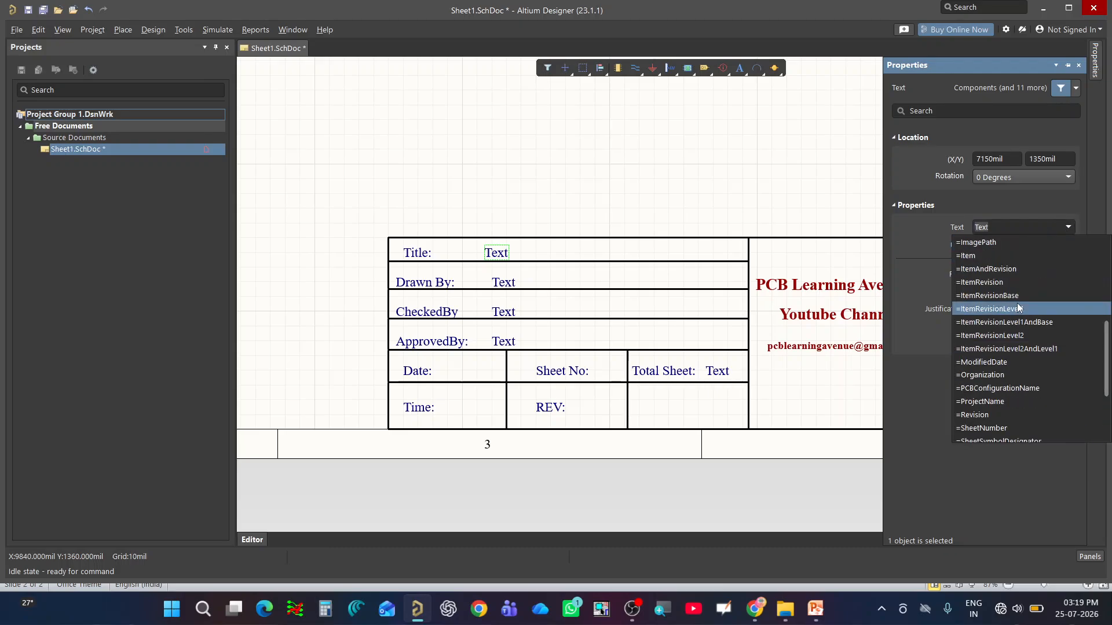
{"action": "scroll", "coordinate": [1021, 286], "scroll_direction": "up", "scroll_amount": 3}
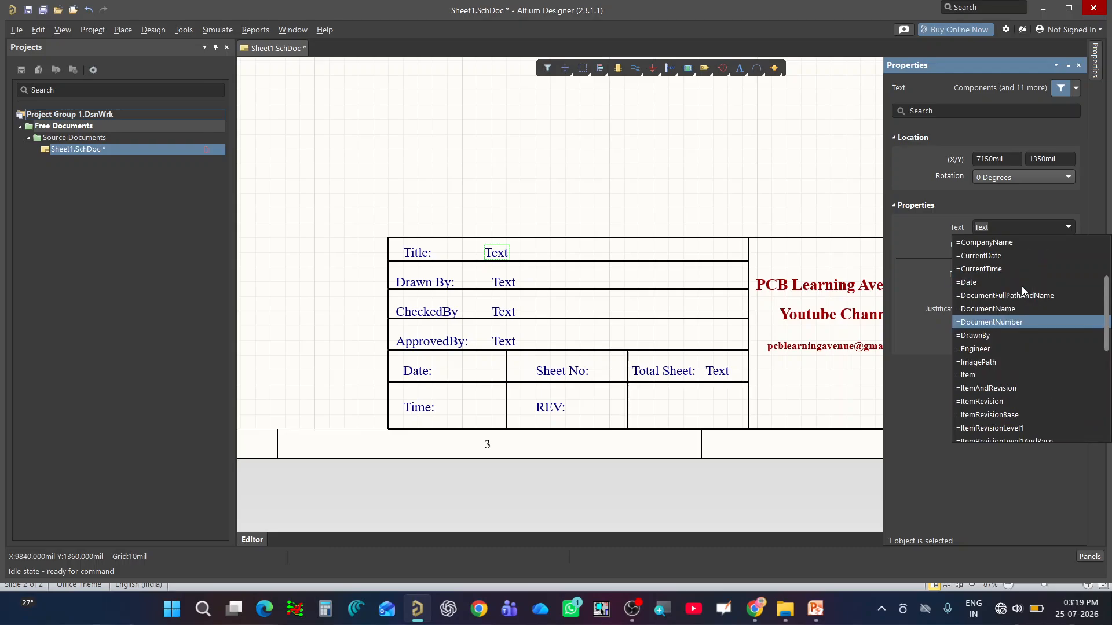
{"action": "left_click", "coordinate": [1020, 310]}
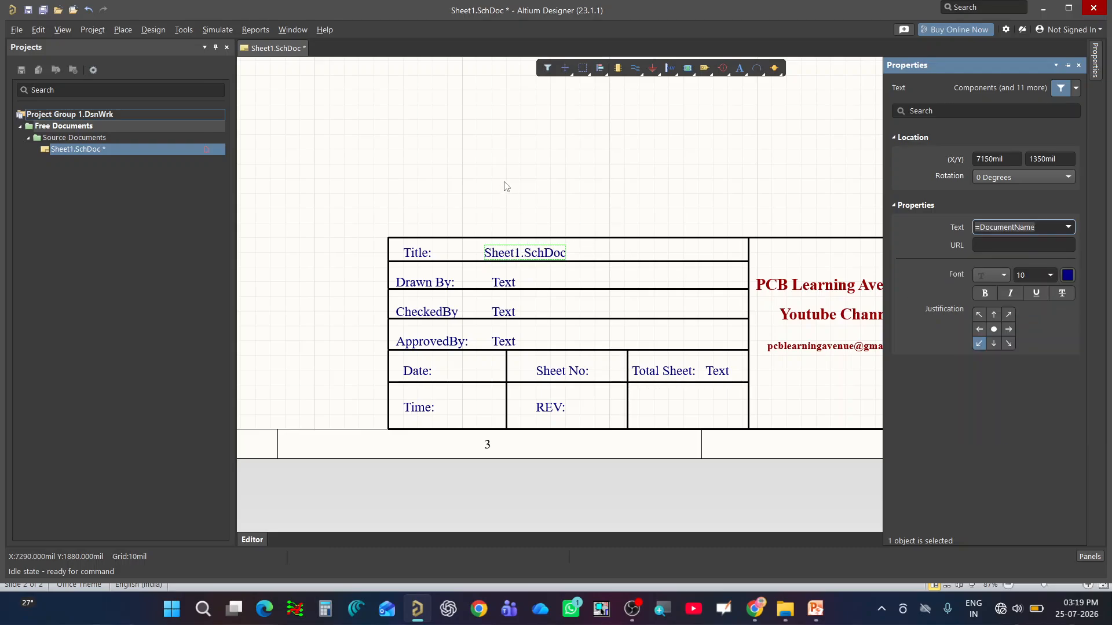
{"action": "left_click", "coordinate": [507, 267]}
- Set the placeholder text in the Drawn By row to the =DrawnBy parameter
{"action": "left_click", "coordinate": [503, 282]}
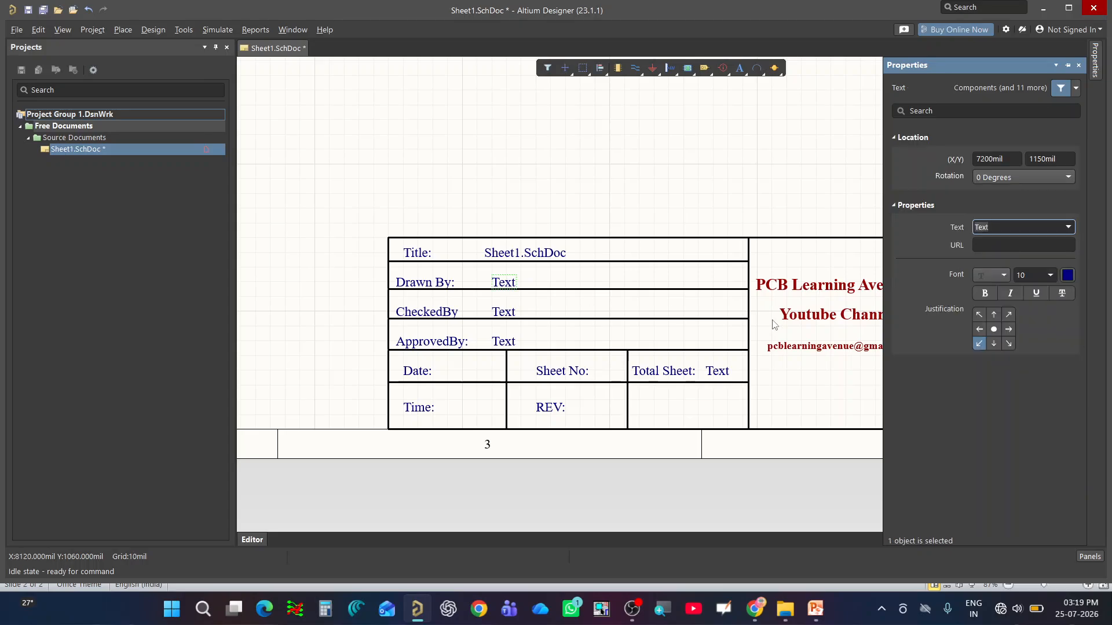
{"action": "left_click", "coordinate": [1069, 228]}
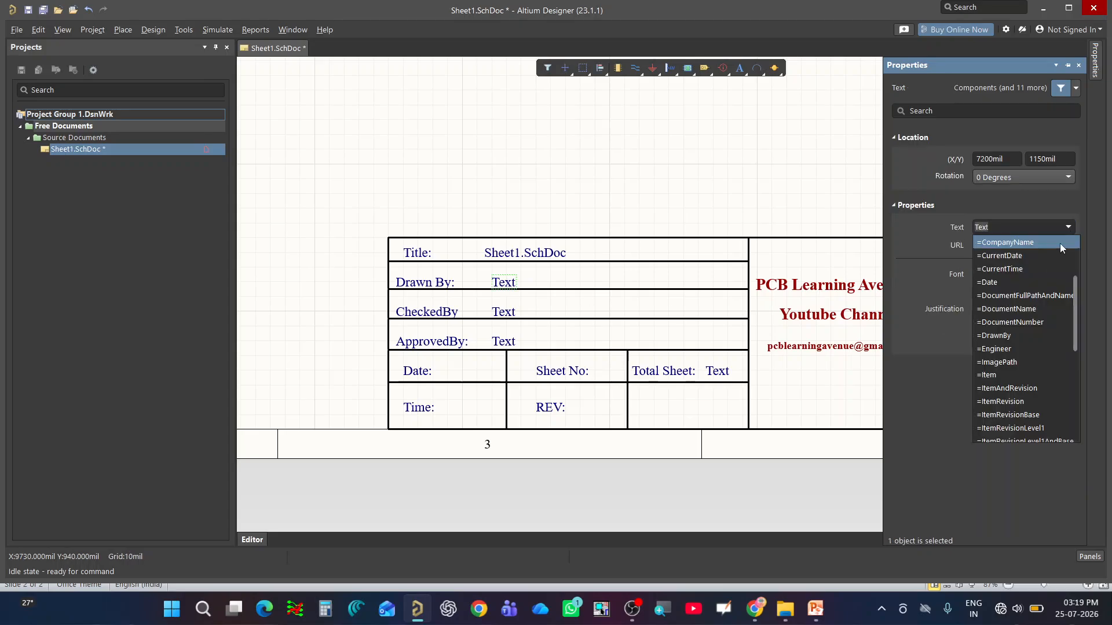
{"action": "left_click", "coordinate": [1031, 335]}
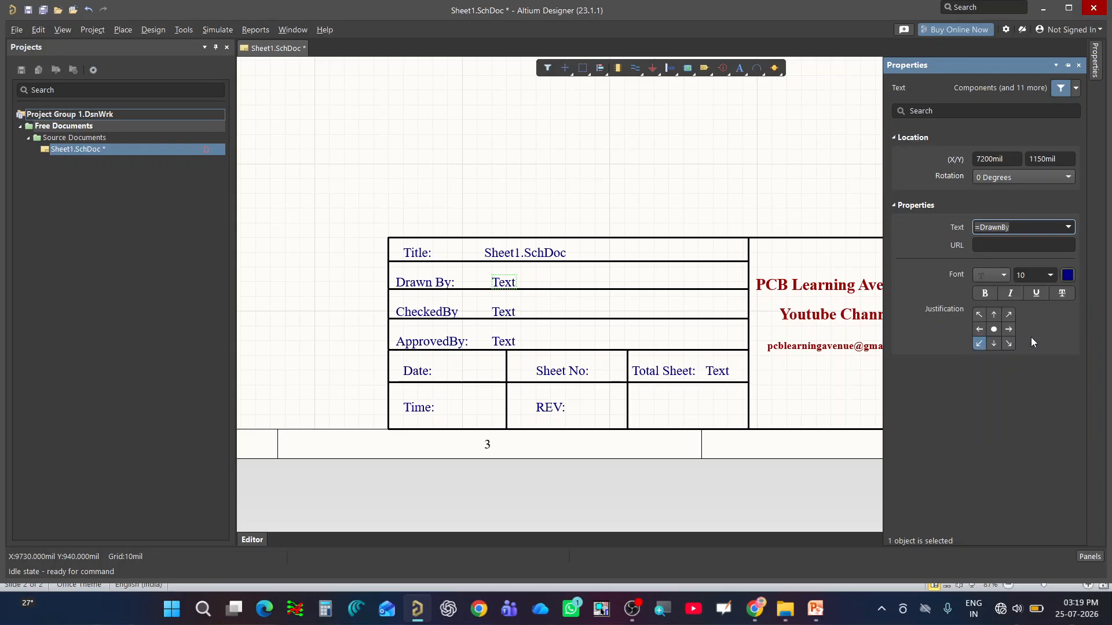
{"action": "left_click", "coordinate": [562, 229]}
- Set the placeholder text in the CheckedBy row to the =CheckedBy parameter
{"action": "left_click", "coordinate": [499, 316]}
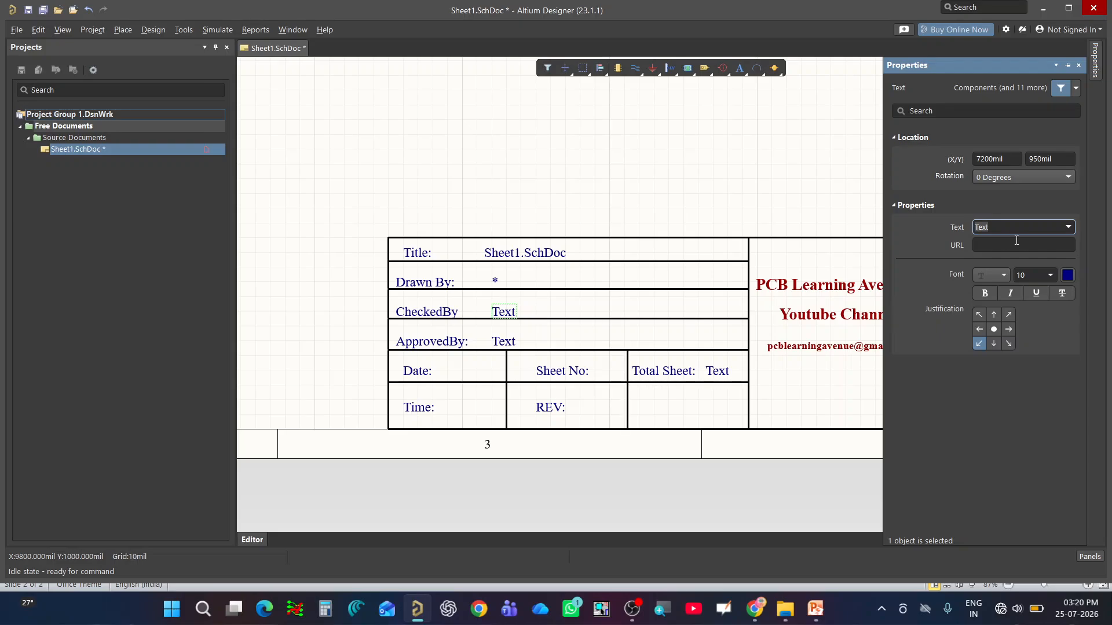
{"action": "left_click", "coordinate": [1072, 229]}
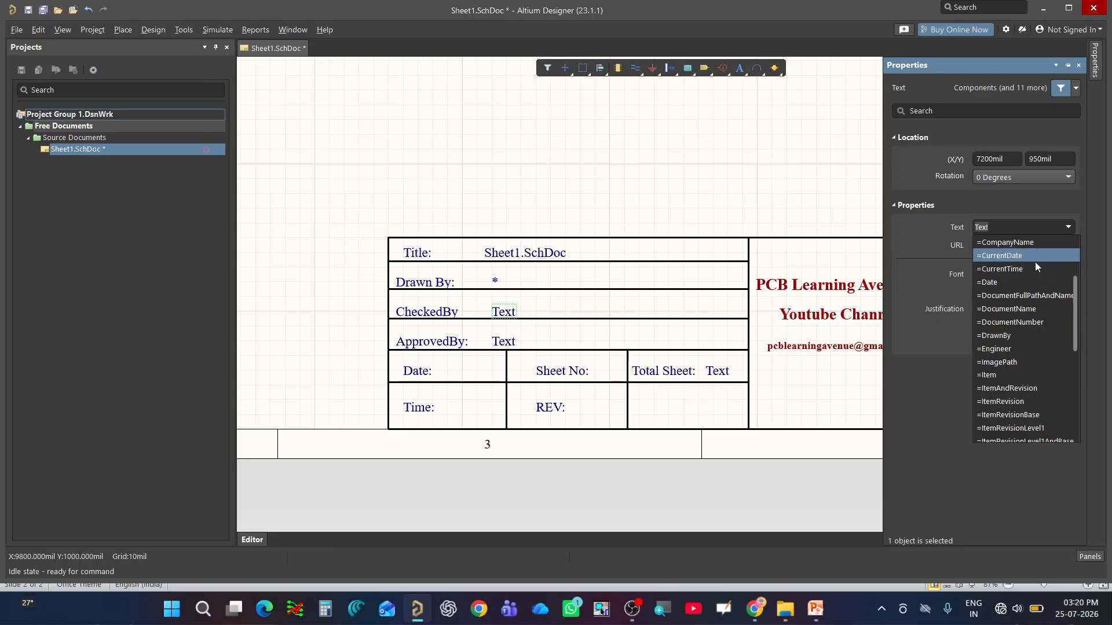
{"action": "scroll", "coordinate": [1034, 262], "scroll_direction": "up", "scroll_amount": 2}
{"action": "left_click", "coordinate": [1027, 311]}
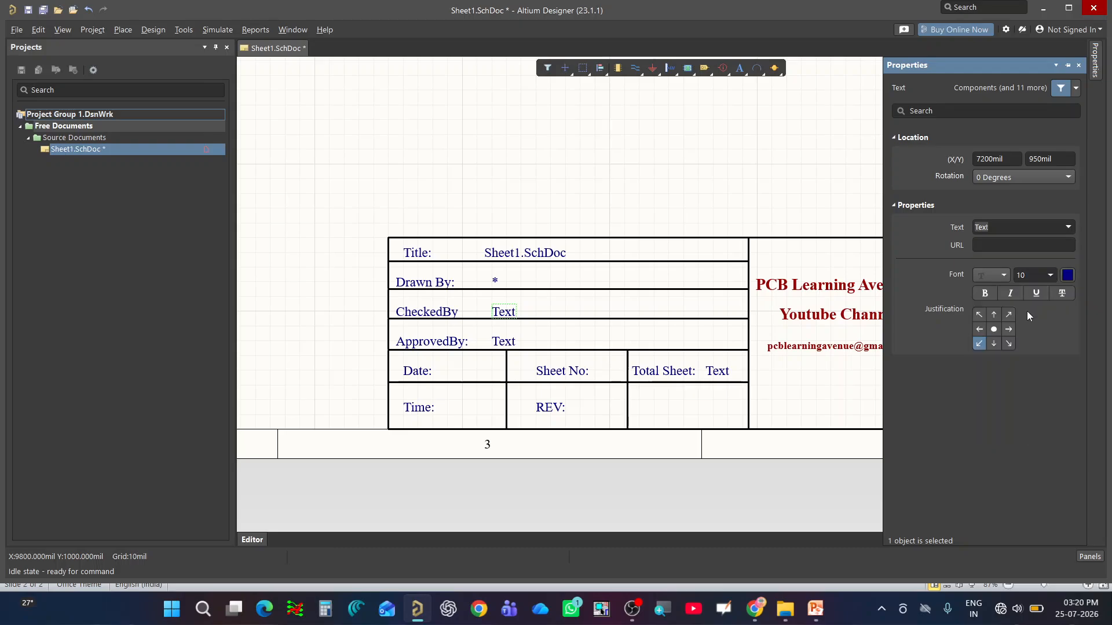
- Set the placeholder text in the ApprovedBy row to the =ApprovedBy parameter and deselect it
{"action": "left_click", "coordinate": [501, 343]}
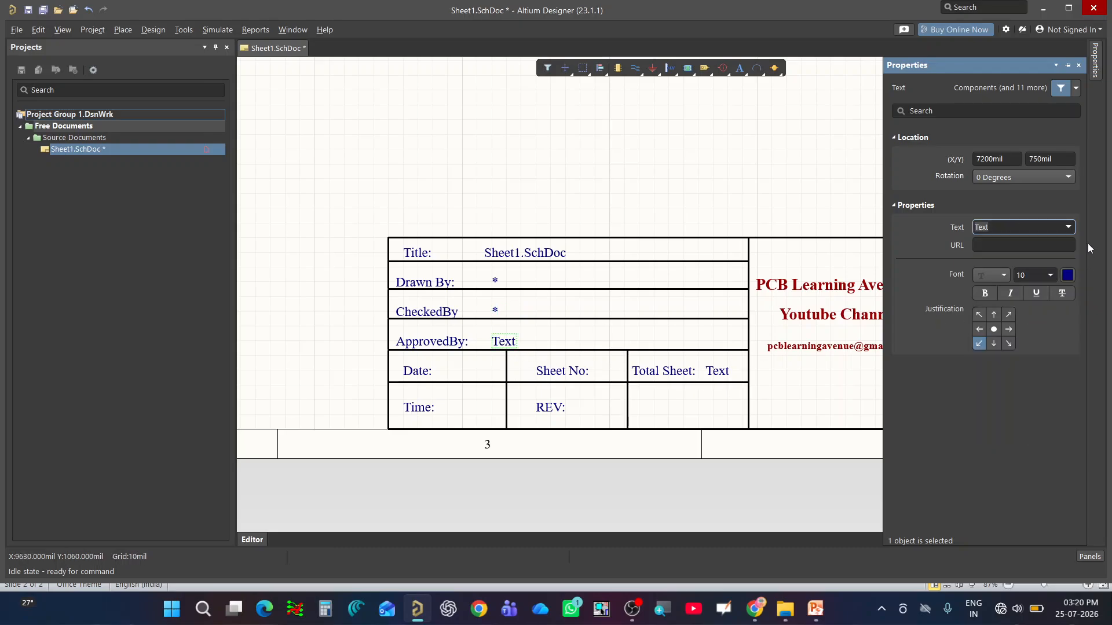
{"action": "left_click", "coordinate": [1064, 227]}
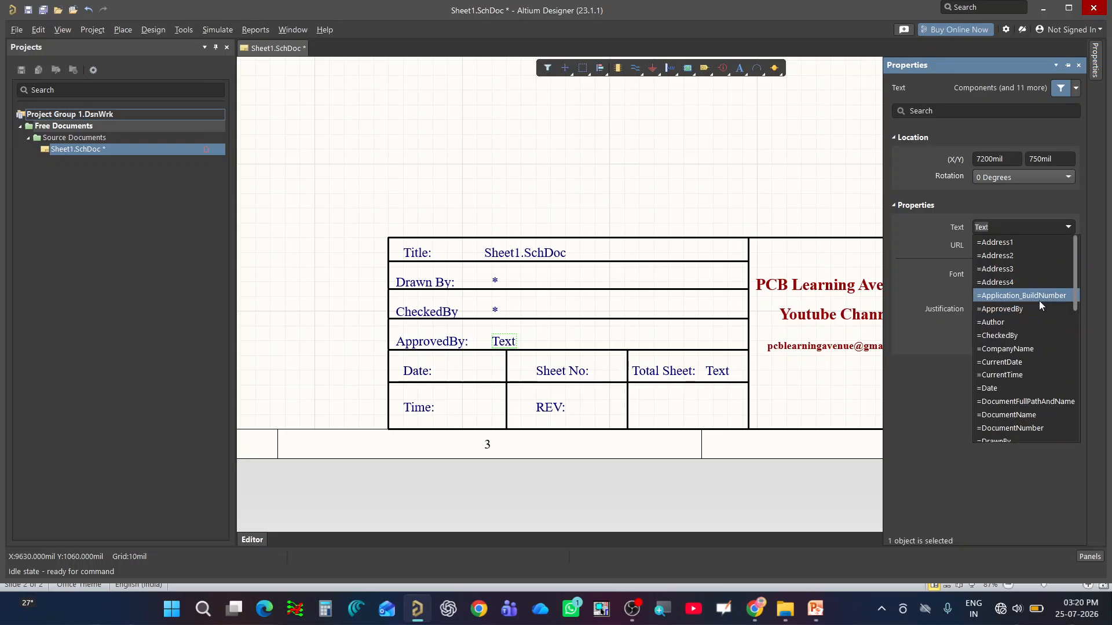
{"action": "left_click", "coordinate": [1037, 308]}
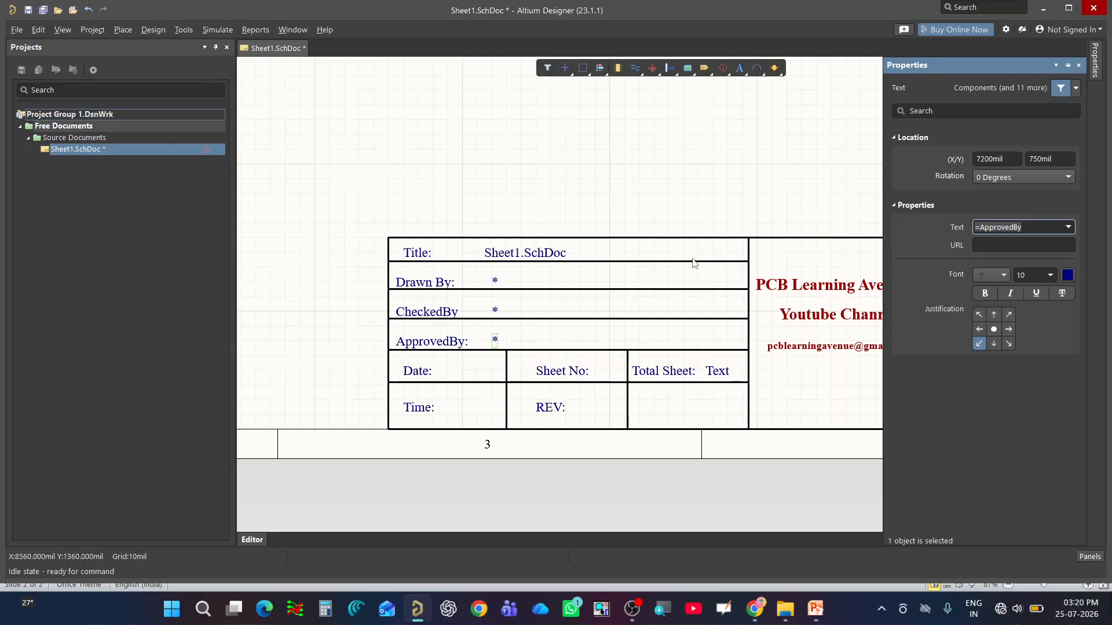
{"action": "left_click", "coordinate": [591, 193]}
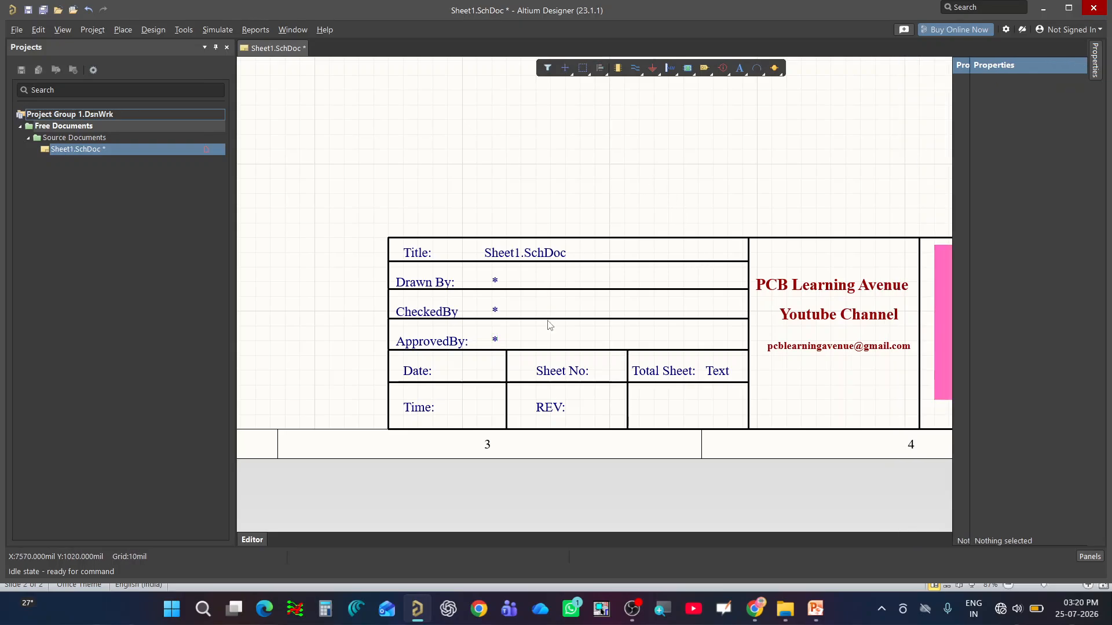
- Place text string placeholders beside the Date, Time, REV and Sheet No labels, and end text placement
{"action": "scroll", "coordinate": [559, 371], "scroll_direction": "up", "scroll_amount": 1, "text": "ctrl"}
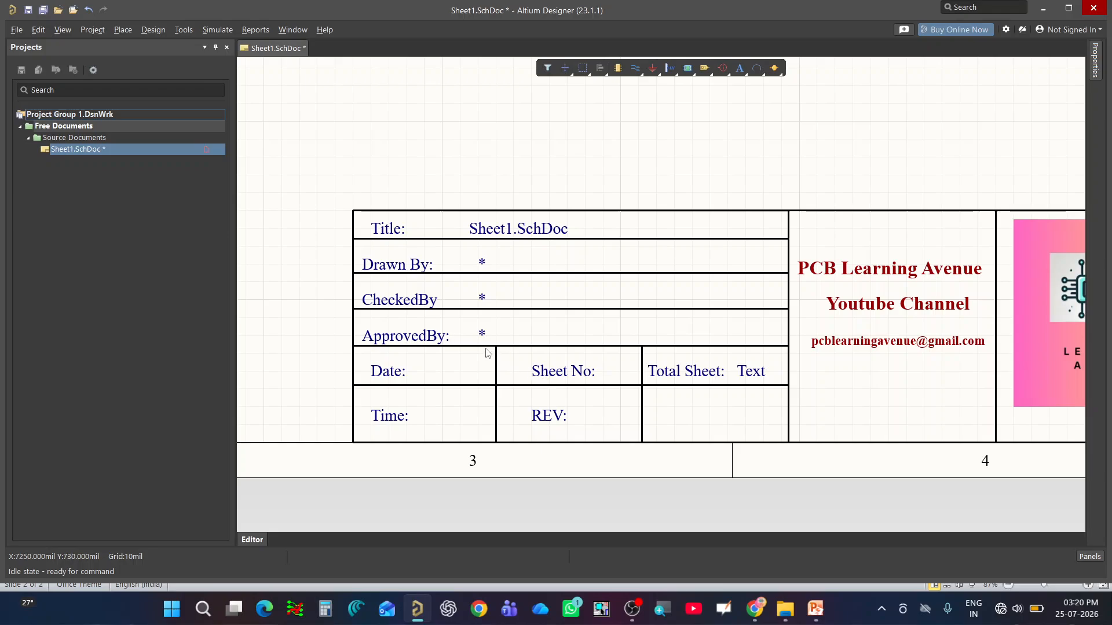
{"action": "left_click", "coordinate": [124, 29]}
{"action": "left_click", "coordinate": [172, 275]}
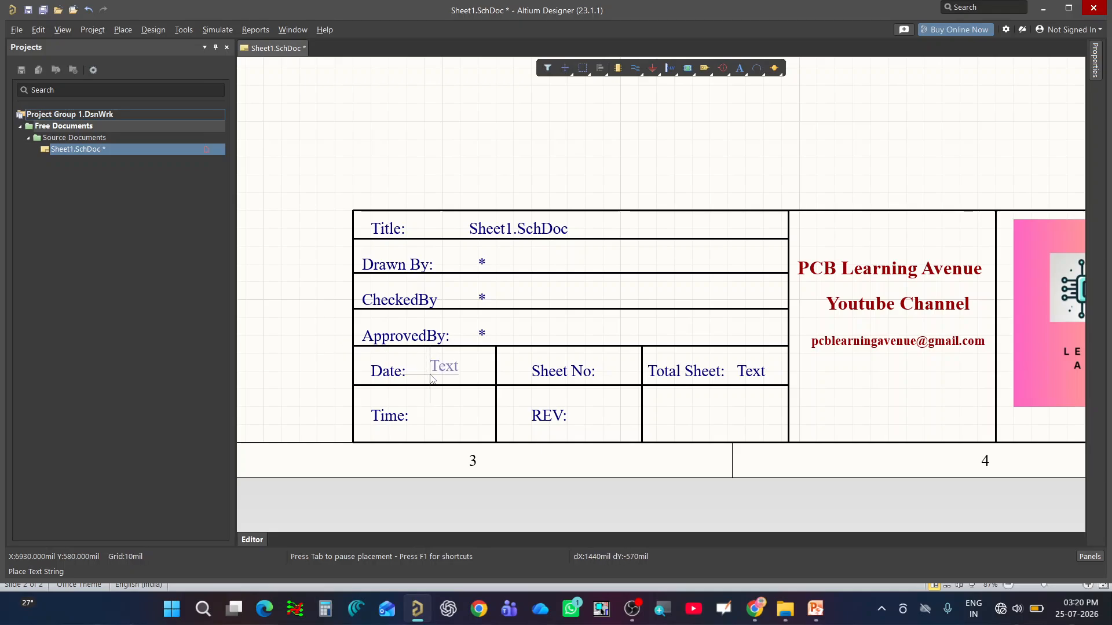
{"action": "left_click", "coordinate": [429, 382]}
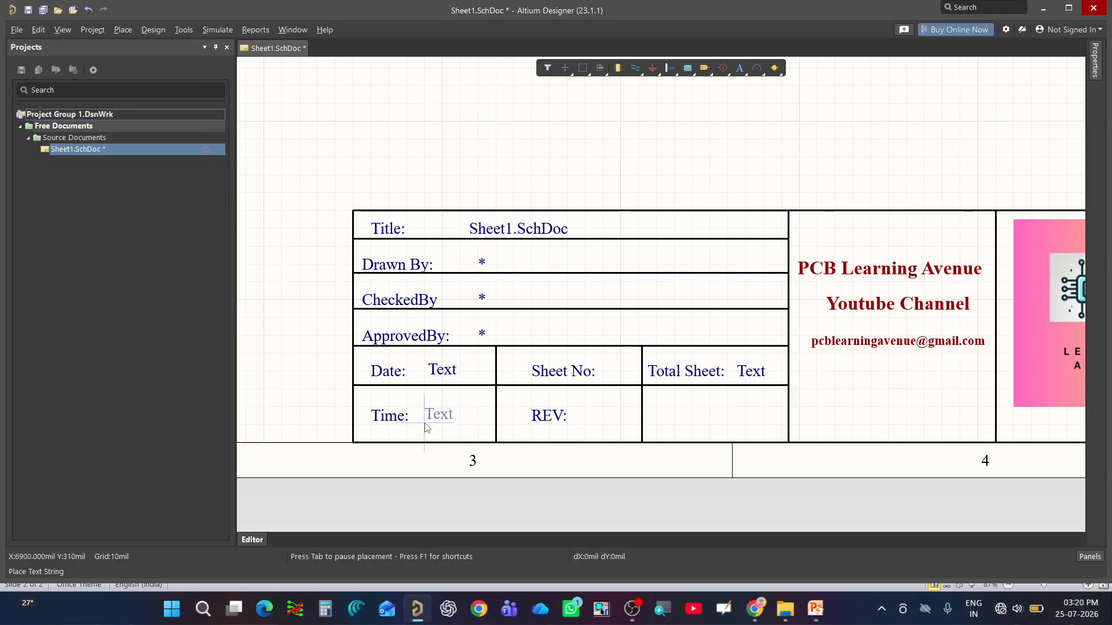
{"action": "left_click", "coordinate": [425, 427]}
{"action": "left_click", "coordinate": [581, 429]}
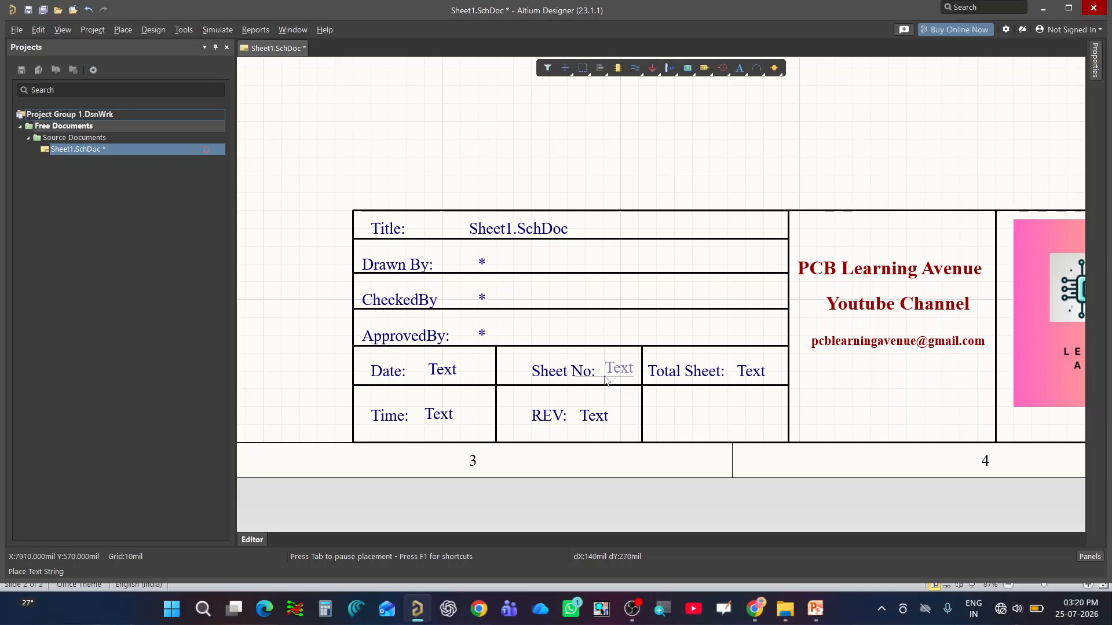
{"action": "left_click", "coordinate": [605, 379]}
{"action": "right_click", "coordinate": [686, 158]}
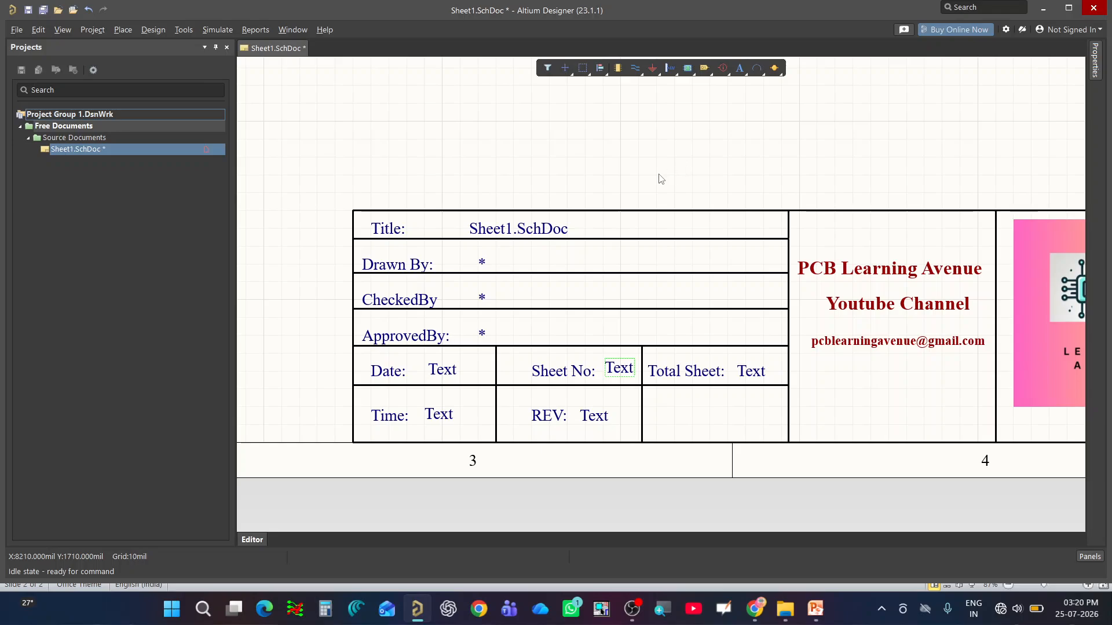
- Set the placeholder text beside Date to the =CurrentDate parameter and deselect it
{"action": "double_click", "coordinate": [432, 375]}
{"action": "left_click", "coordinate": [1069, 228]}
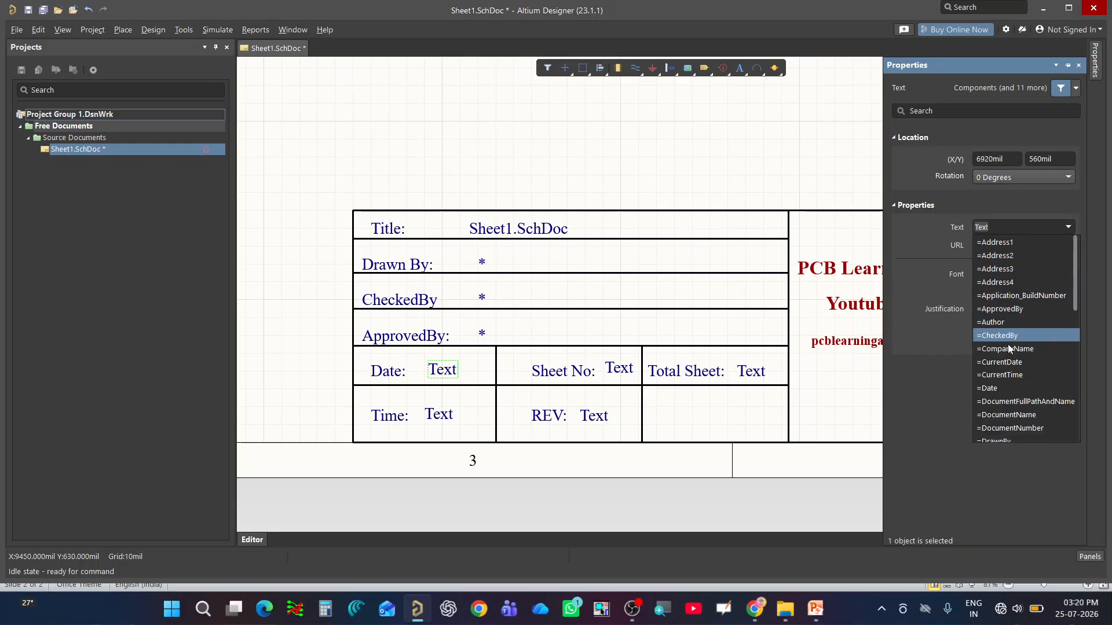
{"action": "left_click", "coordinate": [1009, 362]}
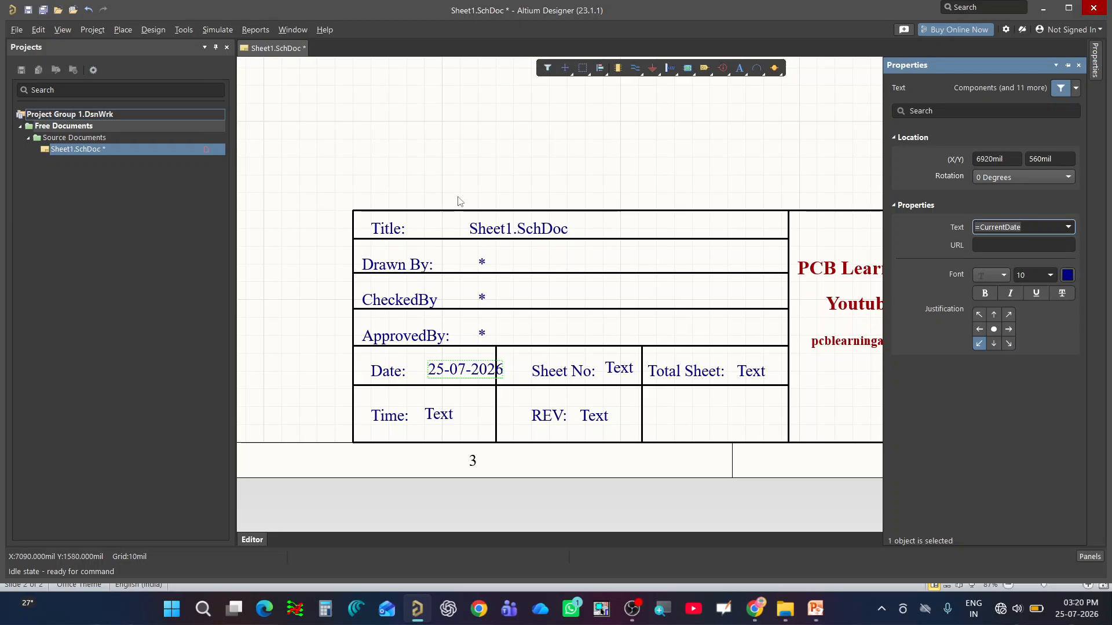
{"action": "left_click", "coordinate": [466, 178]}
- Shift the date value and the Date and Time labels leftward so they fit inside their cells
{"action": "scroll", "coordinate": [454, 317], "scroll_direction": "up", "scroll_amount": 2, "text": "ctrl"}
{"action": "scroll", "coordinate": [454, 410], "scroll_direction": "up", "scroll_amount": 1, "text": "ctrl"}
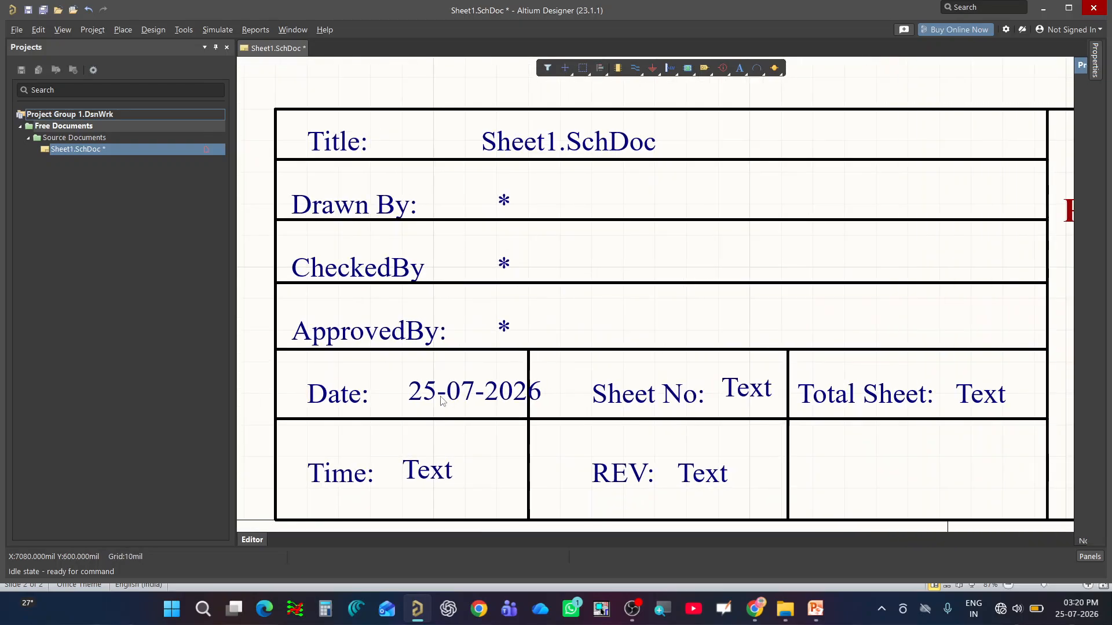
{"action": "scroll", "coordinate": [480, 375], "scroll_direction": "down", "scroll_amount": 5, "text": "ctrl"}
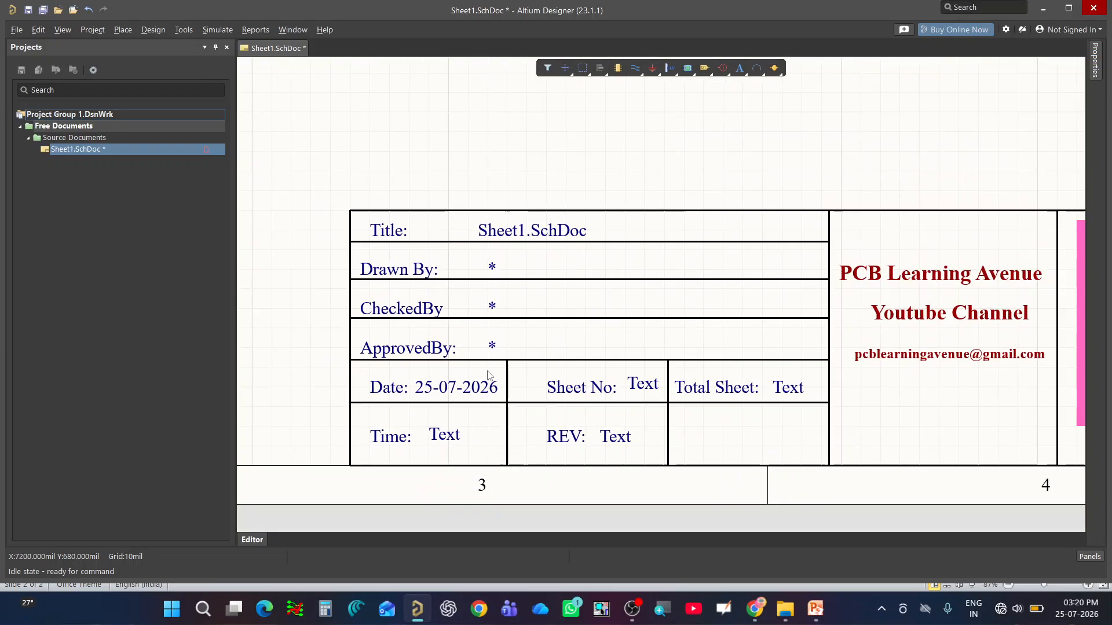
{"action": "scroll", "coordinate": [412, 403], "scroll_direction": "up", "scroll_amount": 1, "text": "ctrl"}
{"action": "left_click_drag", "start_coordinate": [382, 388], "coordinate": [372, 392]}
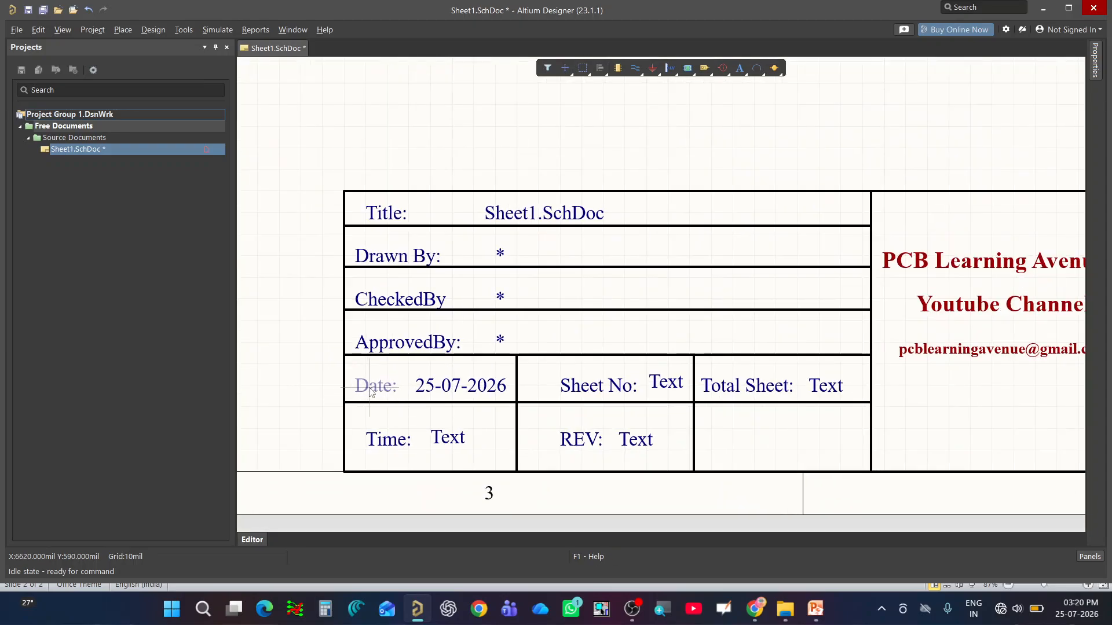
{"action": "left_click_drag", "start_coordinate": [381, 460], "coordinate": [369, 459]}
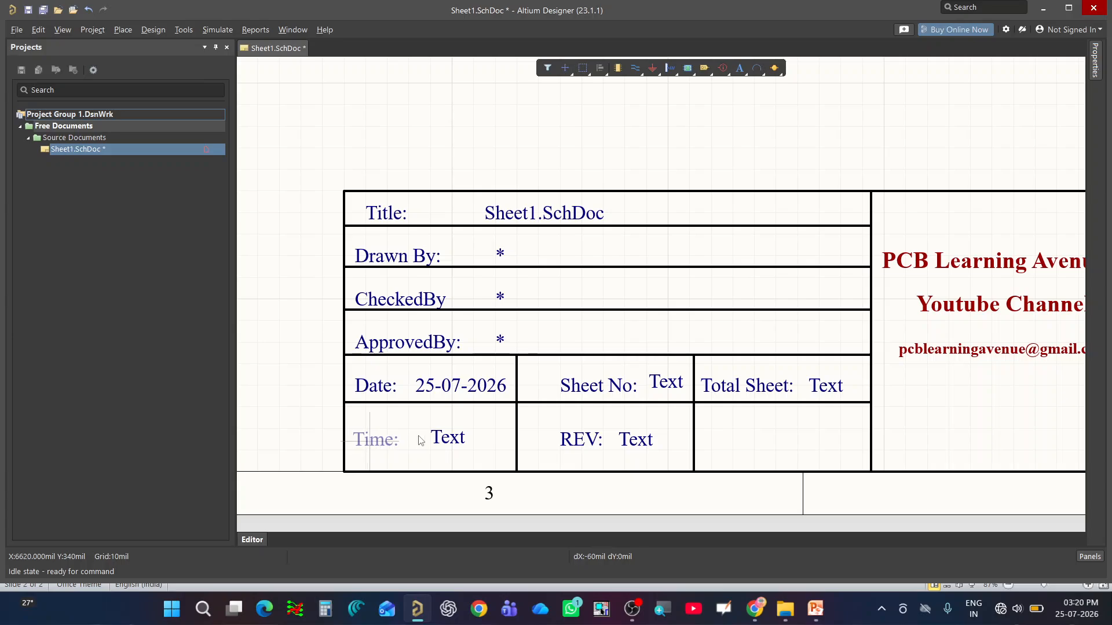
- Set the placeholder text beside Time to the =CurrentTime parameter and deselect it
{"action": "double_click", "coordinate": [447, 439]}
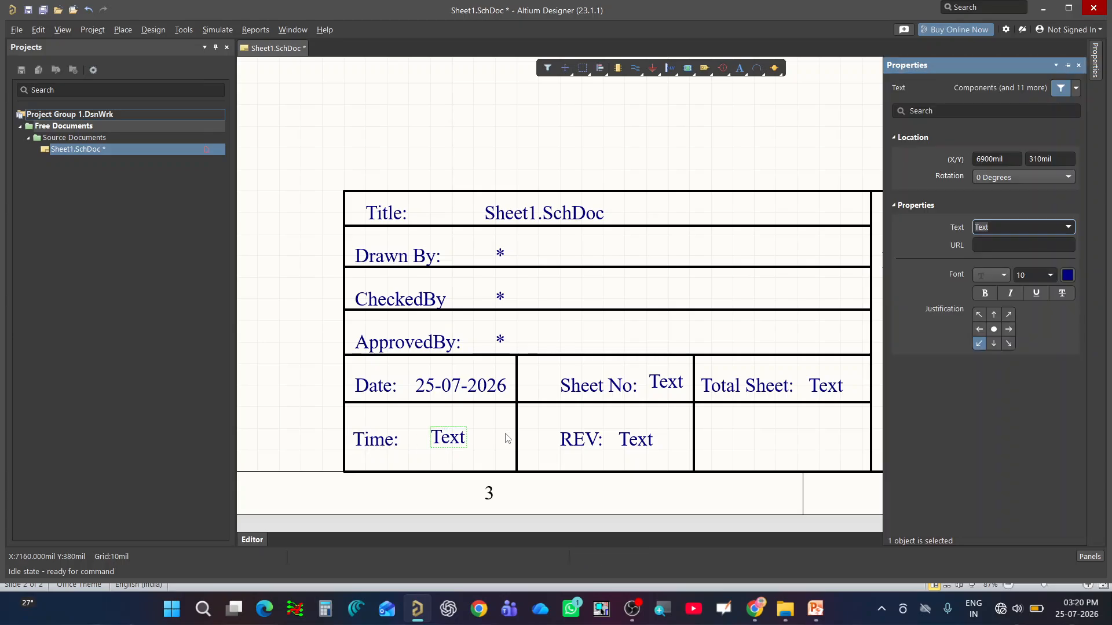
{"action": "left_click", "coordinate": [1068, 227]}
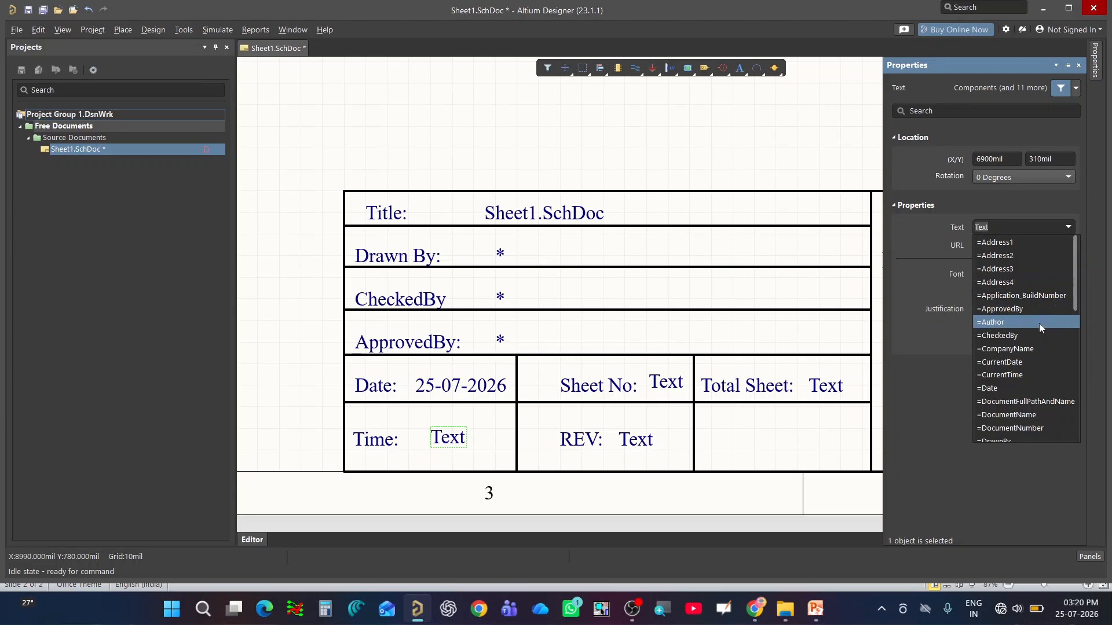
{"action": "left_click", "coordinate": [1026, 375]}
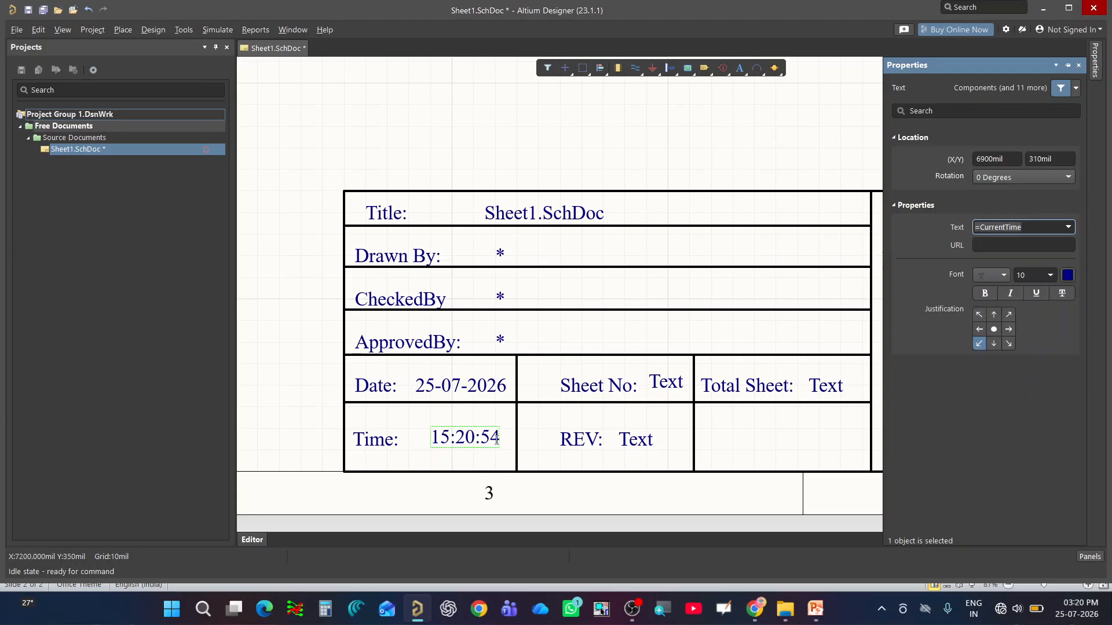
{"action": "left_click", "coordinate": [675, 438]}
- Shift the Sheet No label and its placeholder text leftward within their cell
{"action": "scroll", "coordinate": [407, 400], "scroll_direction": "down", "scroll_amount": 1, "text": "ctrl"}
{"action": "scroll", "coordinate": [601, 404], "scroll_direction": "up", "scroll_amount": 2, "text": "ctrl"}
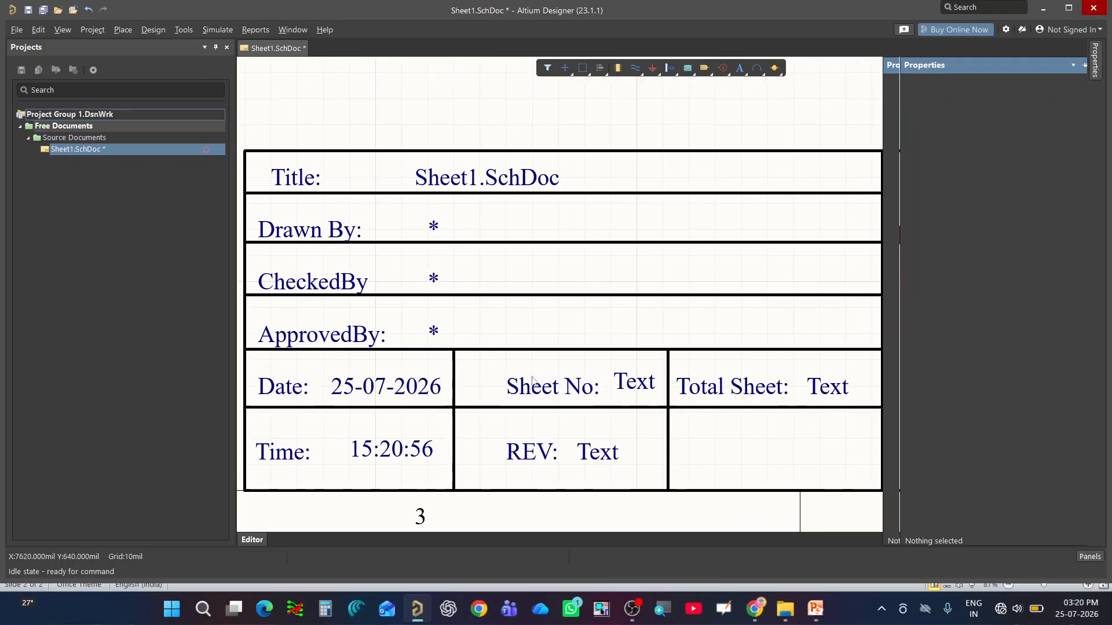
{"action": "left_click_drag", "start_coordinate": [535, 394], "coordinate": [505, 394]}
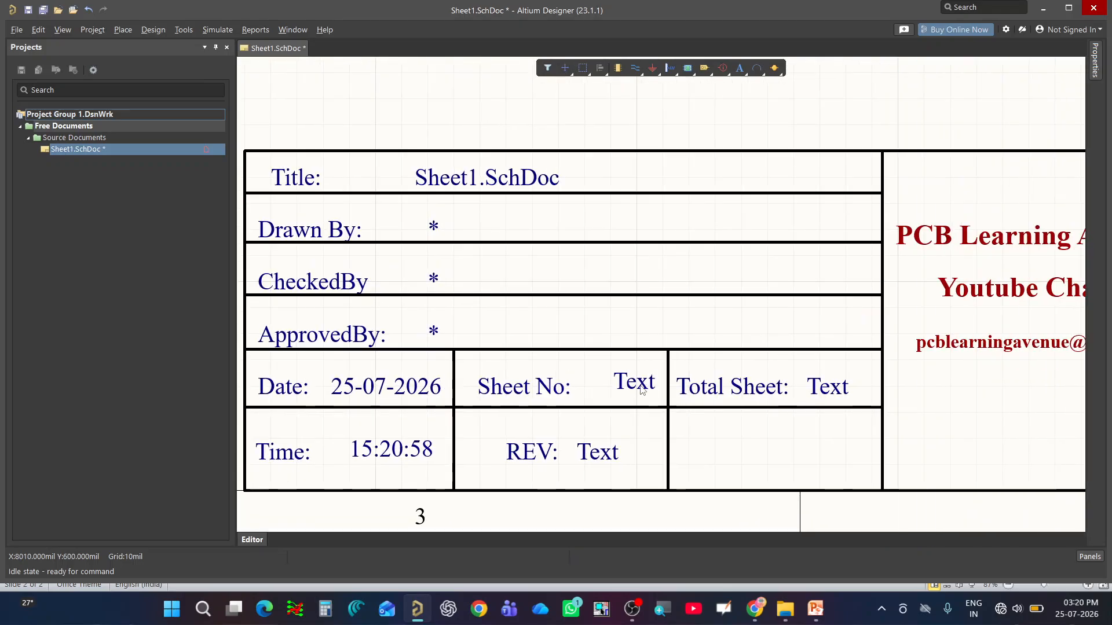
{"action": "left_click_drag", "start_coordinate": [636, 394], "coordinate": [612, 386]}
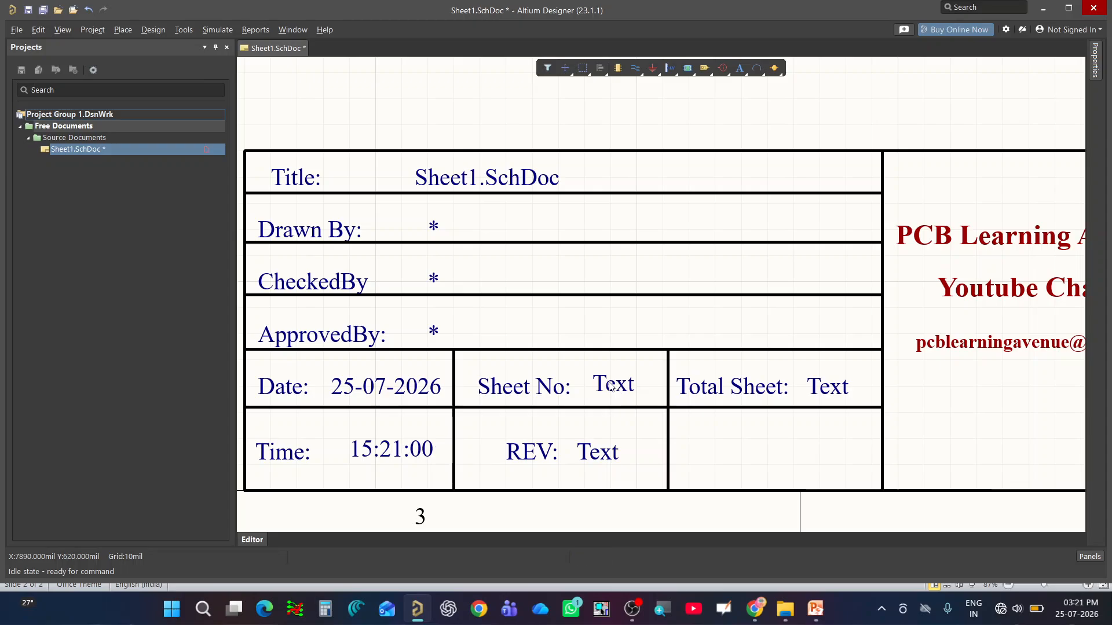
- Set the placeholder text beside Sheet No to the =SheetNumber parameter and deselect it
{"action": "left_click", "coordinate": [612, 387]}
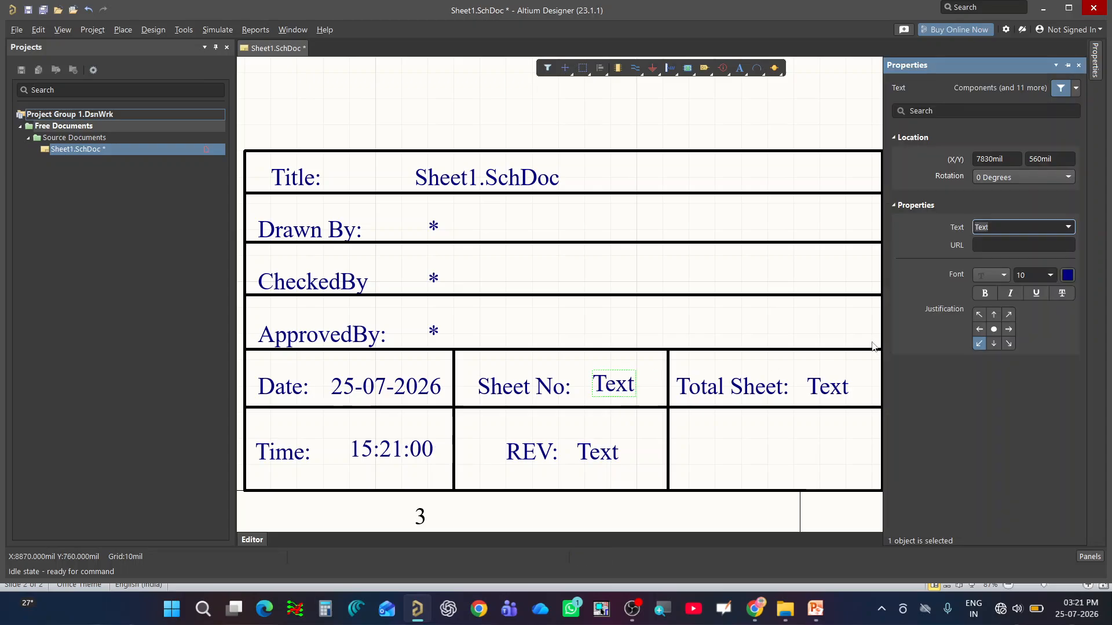
{"action": "left_click", "coordinate": [1069, 227]}
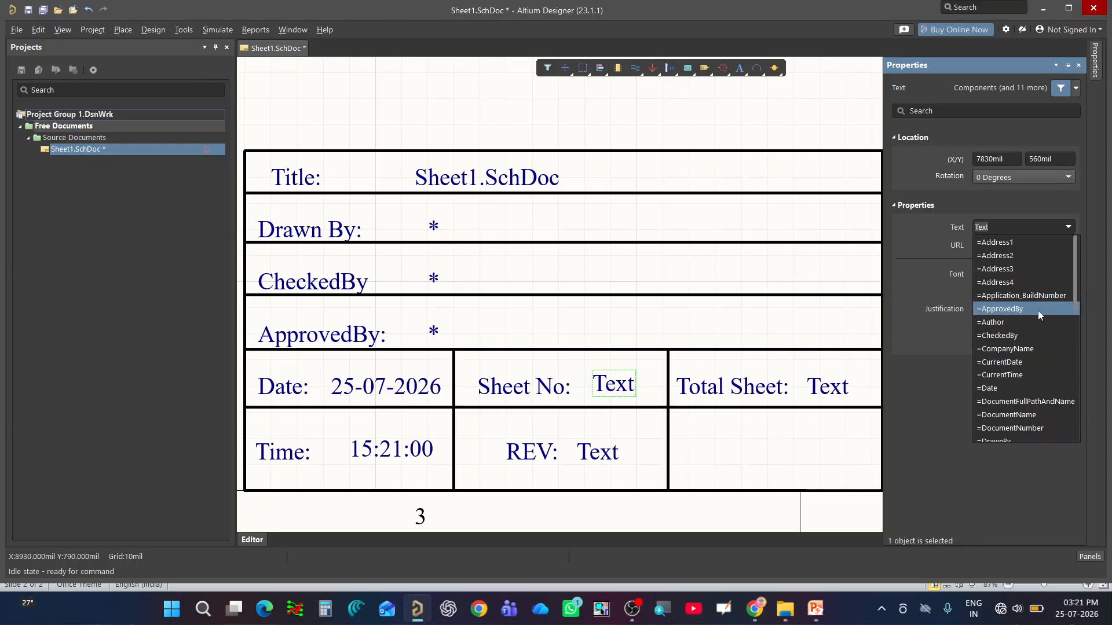
{"action": "scroll", "coordinate": [1038, 333], "scroll_direction": "down", "scroll_amount": 4}
{"action": "scroll", "coordinate": [1022, 366], "scroll_direction": "down", "scroll_amount": 3}
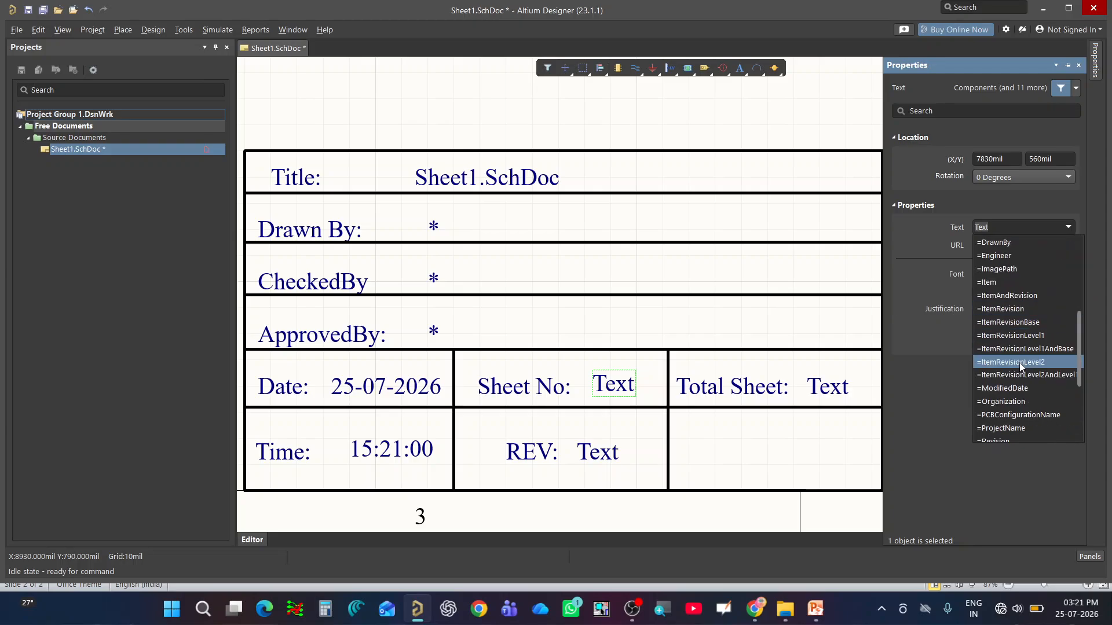
{"action": "left_click", "coordinate": [1013, 375]}
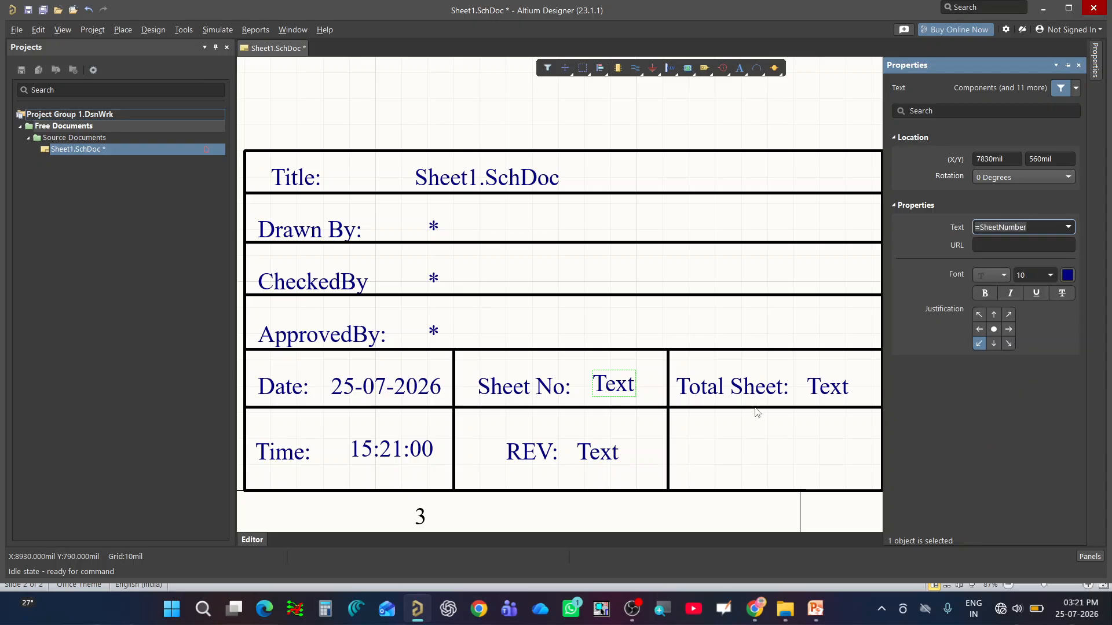
{"action": "left_click", "coordinate": [739, 430]}
{"action": "scroll", "coordinate": [688, 408], "scroll_direction": "down", "scroll_amount": 1, "text": "ctrl"}
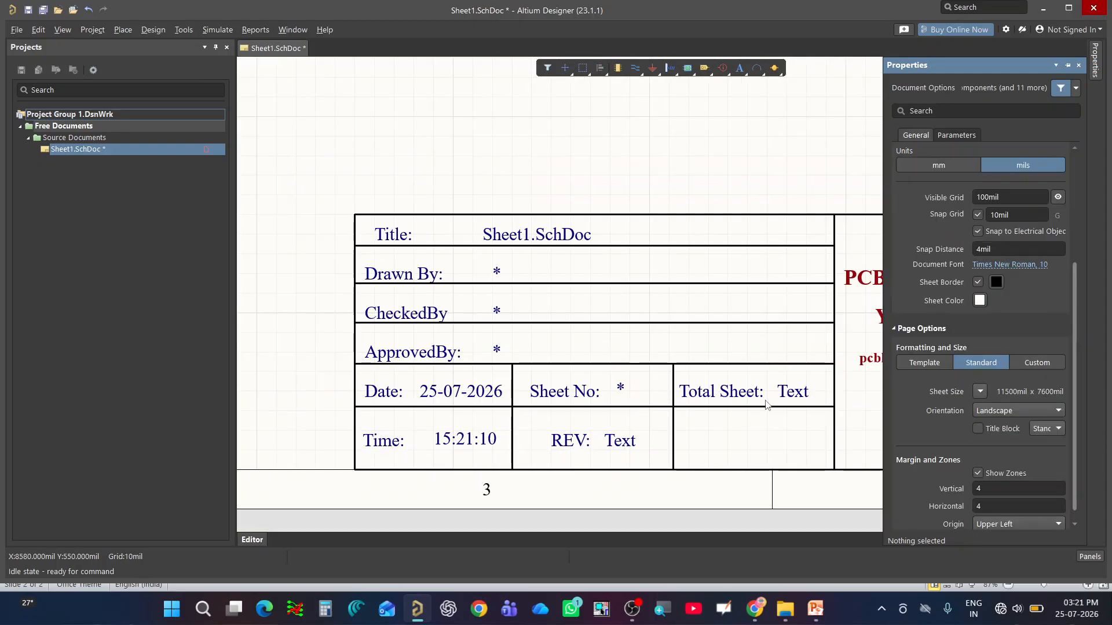
- Set the placeholder text beside Total Sheet to the =SheetTotal parameter and deselect it
{"action": "scroll", "coordinate": [767, 403], "scroll_direction": "up", "scroll_amount": 1, "text": "ctrl"}
{"action": "left_click", "coordinate": [813, 391]}
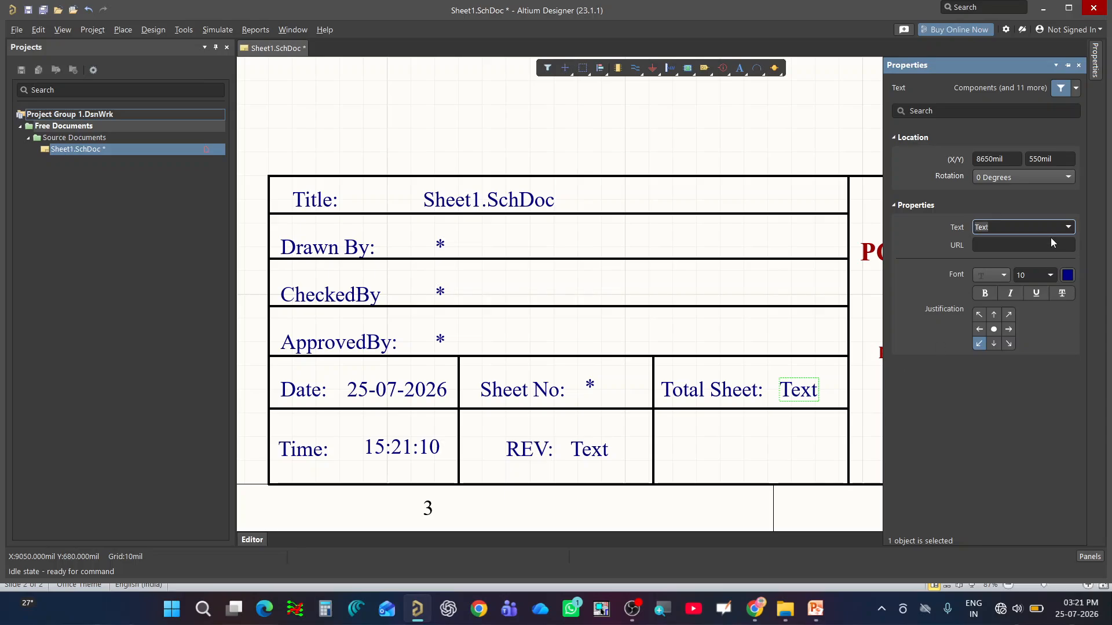
{"action": "left_click", "coordinate": [1069, 229]}
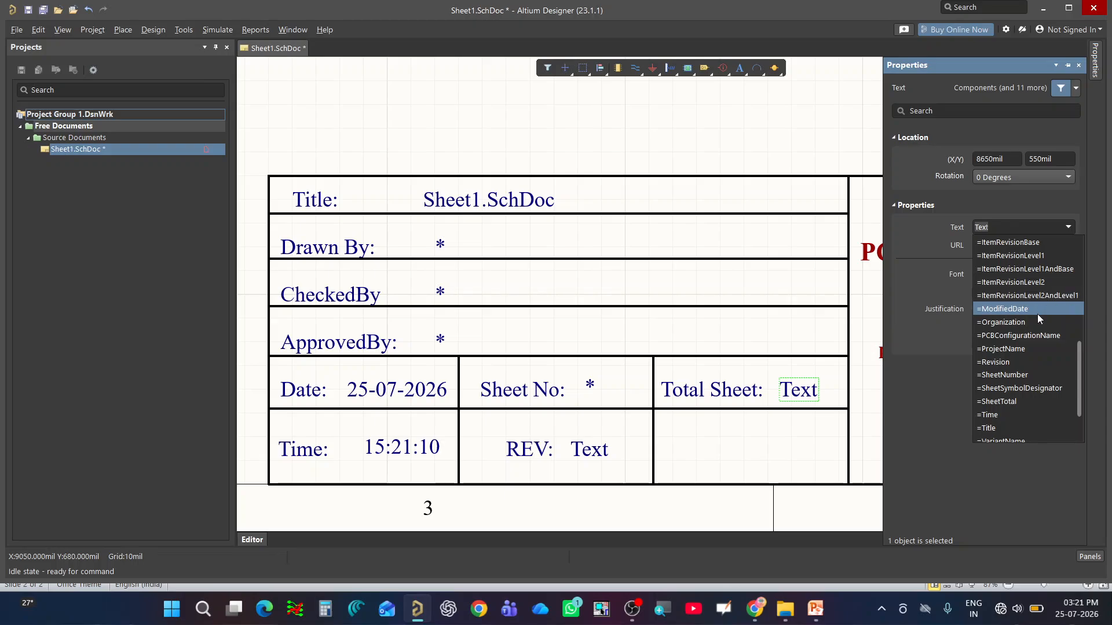
{"action": "left_click", "coordinate": [1005, 402]}
{"action": "left_click", "coordinate": [641, 138]}
{"action": "scroll", "coordinate": [643, 291], "scroll_direction": "down", "scroll_amount": 2, "text": "ctrl"}
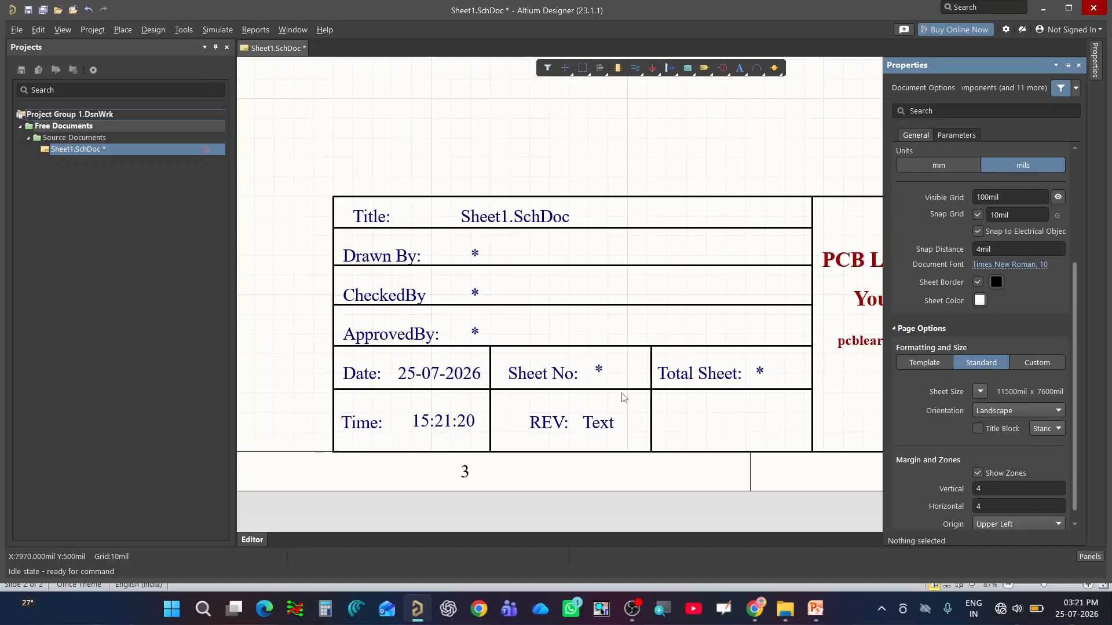
- Set the placeholder text beside REV to the =Revision parameter and deselect it
{"action": "scroll", "coordinate": [620, 393], "scroll_direction": "up", "scroll_amount": 3, "text": "ctrl"}
{"action": "double_click", "coordinate": [598, 438]}
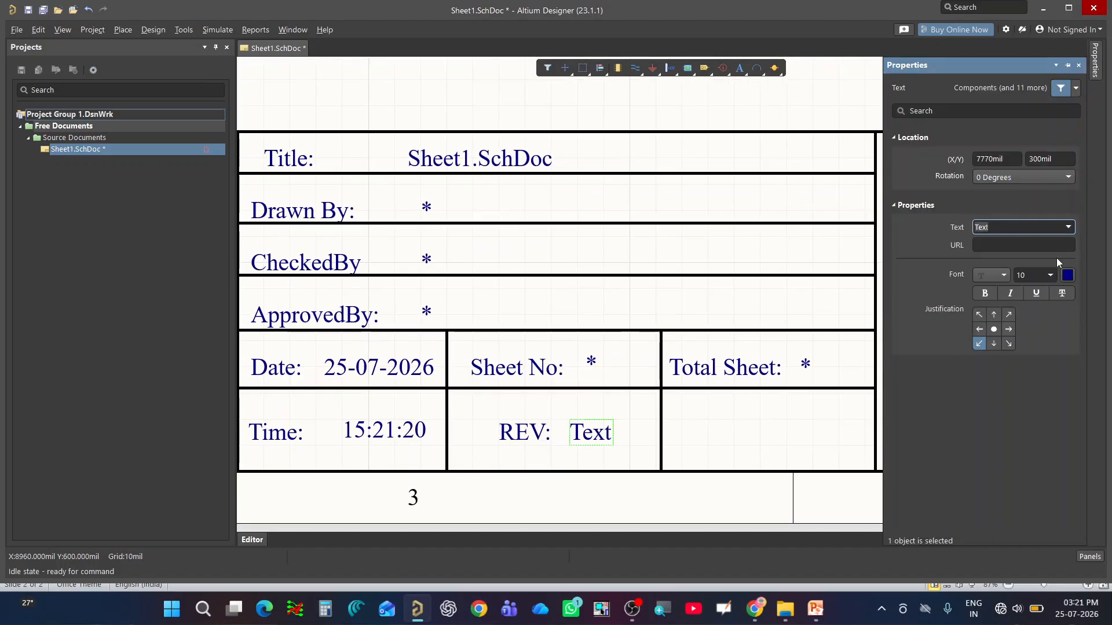
{"action": "left_click", "coordinate": [1069, 226]}
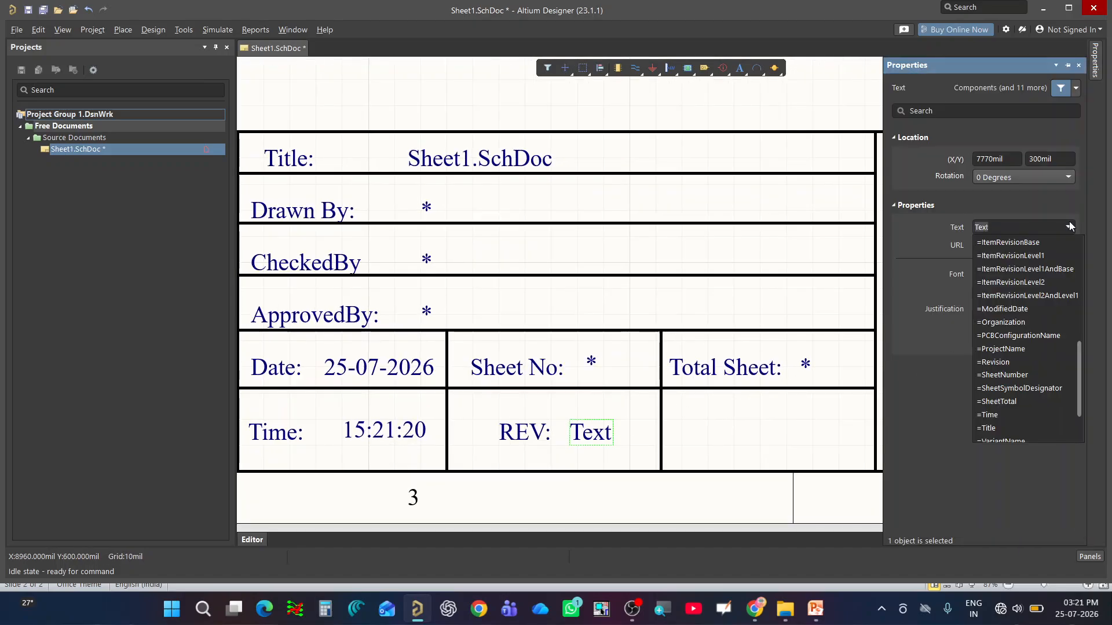
{"action": "left_click", "coordinate": [1030, 362]}
{"action": "scroll", "coordinate": [682, 438], "scroll_direction": "down", "scroll_amount": 2, "text": "ctrl"}
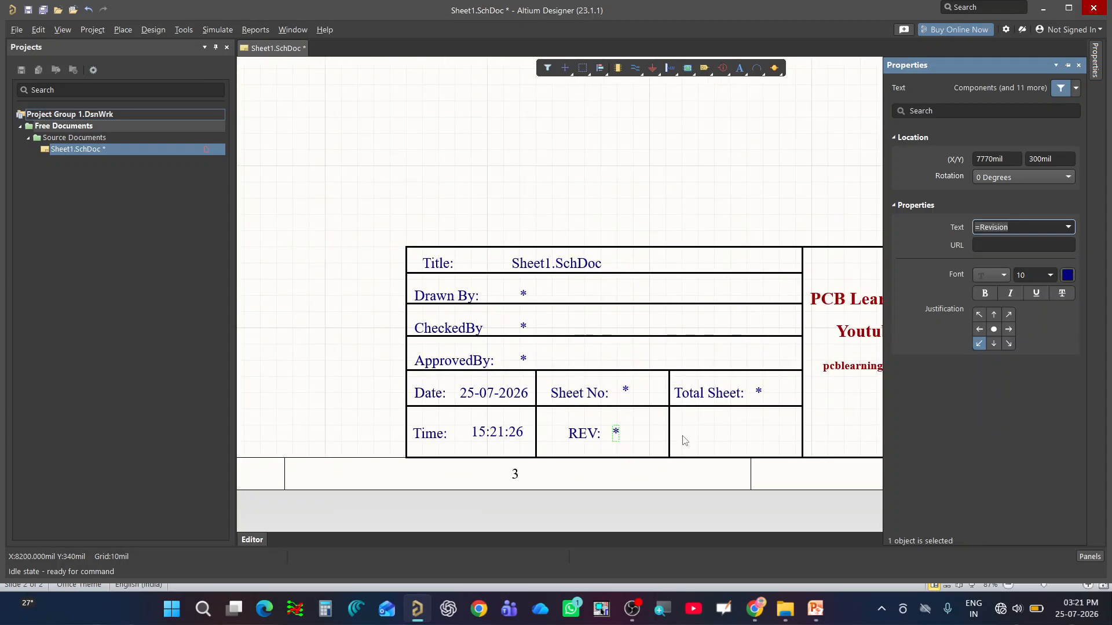
{"action": "left_click", "coordinate": [517, 321]}
{"action": "scroll", "coordinate": [517, 320], "scroll_direction": "down", "scroll_amount": 3, "text": "ctrl"}
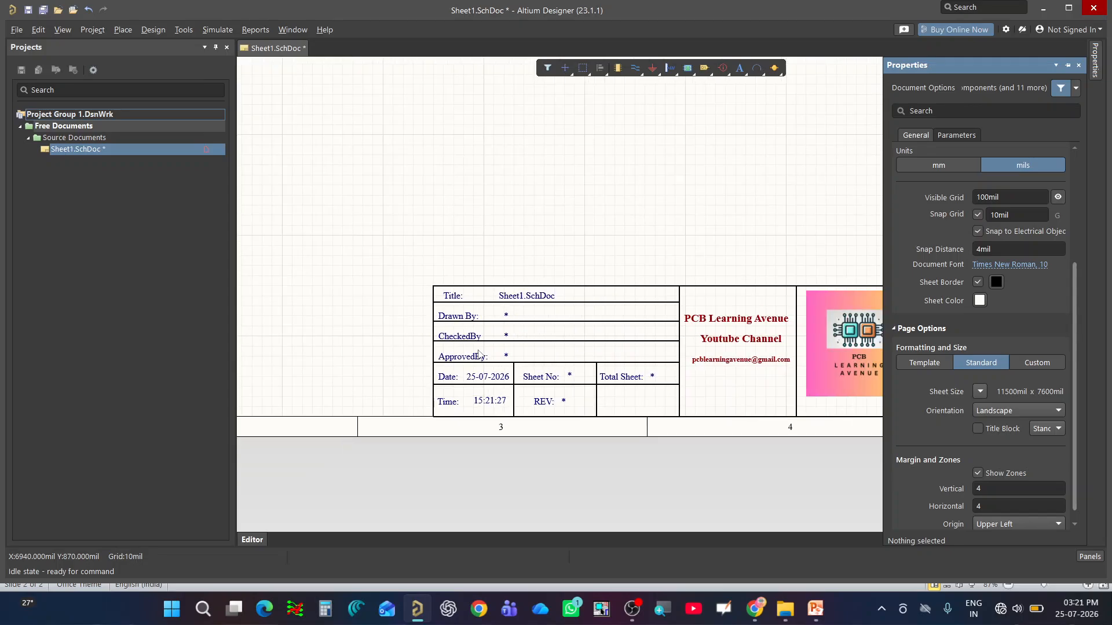
{"action": "scroll", "coordinate": [571, 386], "scroll_direction": "up", "scroll_amount": 3, "text": "ctrl"}
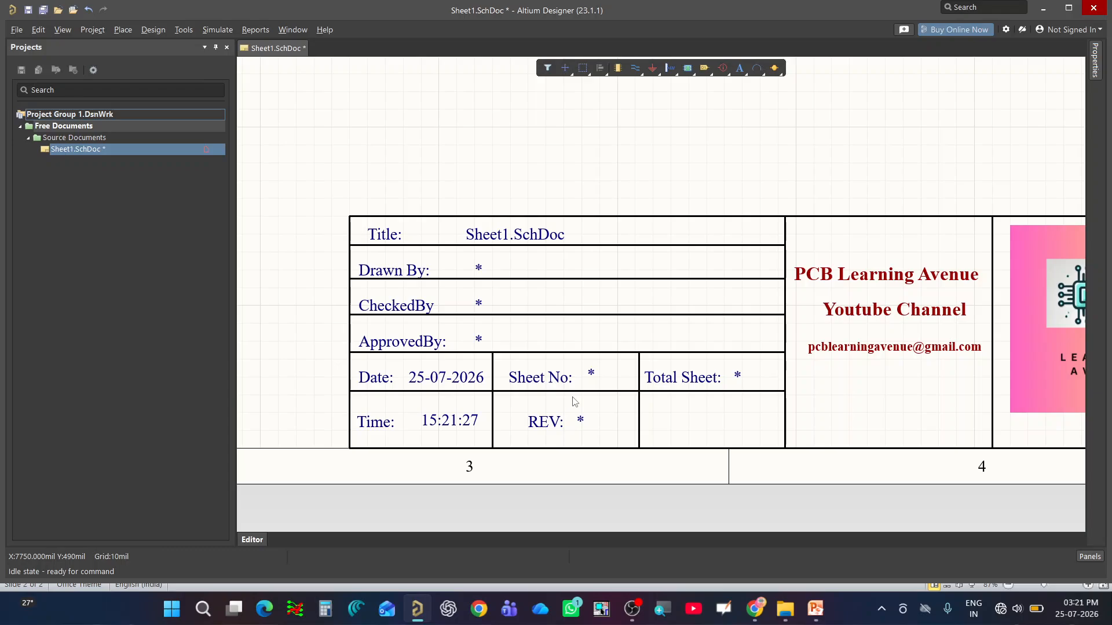
{"action": "scroll", "coordinate": [649, 391], "scroll_direction": "down", "scroll_amount": 3, "text": "ctrl"}
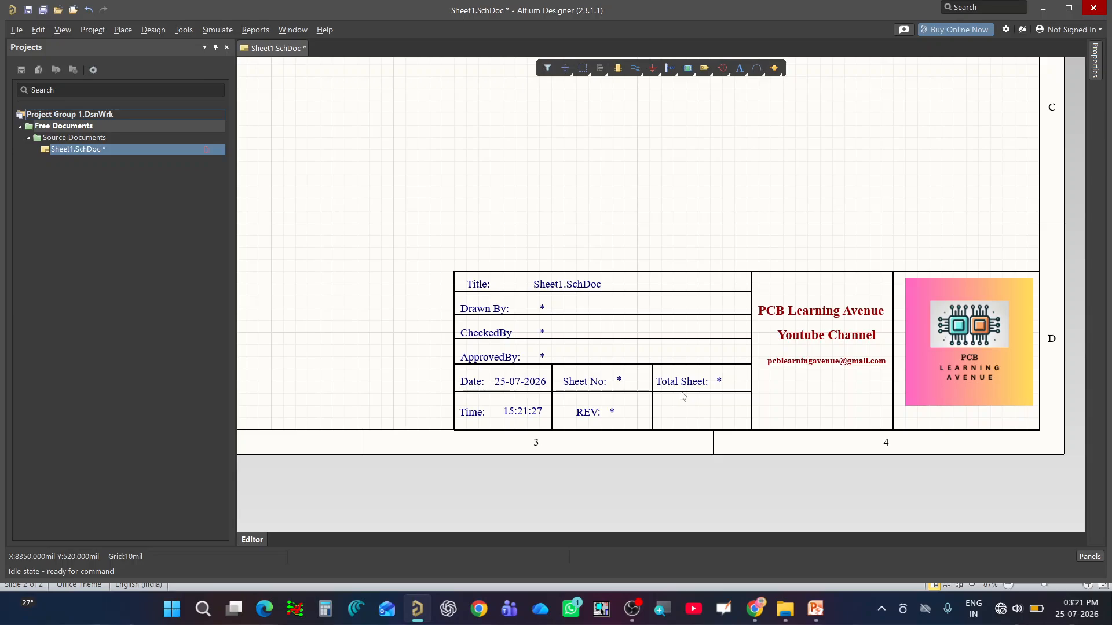
{"action": "scroll", "coordinate": [586, 295], "scroll_direction": "up", "scroll_amount": 2, "text": "ctrl"}
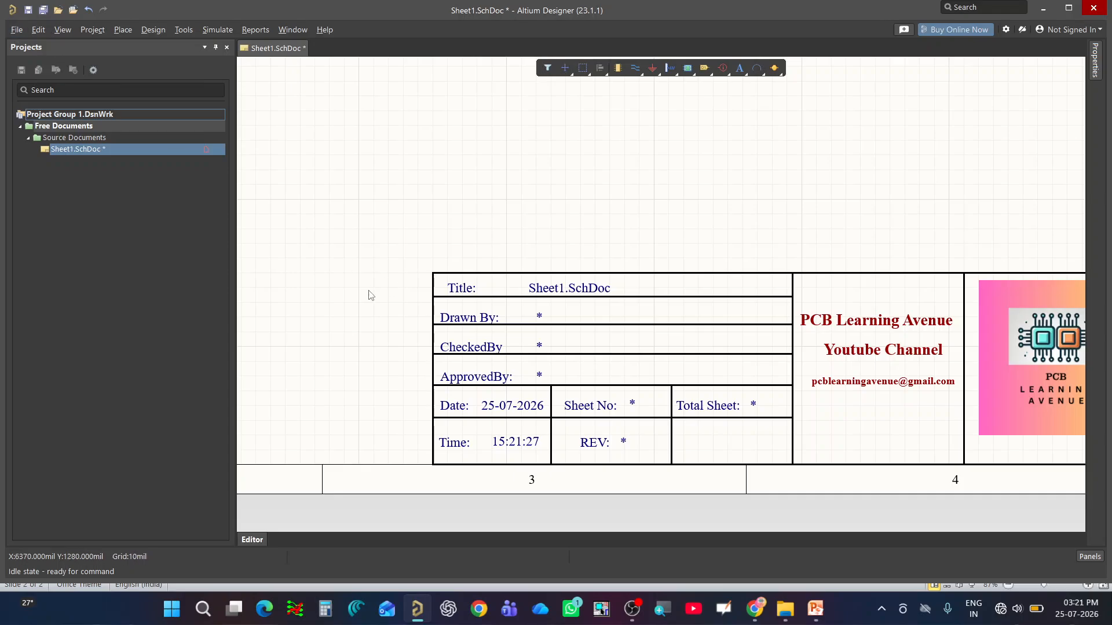
- Save the schematic as SCH A4 Template in the PCB LEARNING AVENUE folder, deleting and replacing the existing file of that name
{"action": "left_click", "coordinate": [16, 30]}
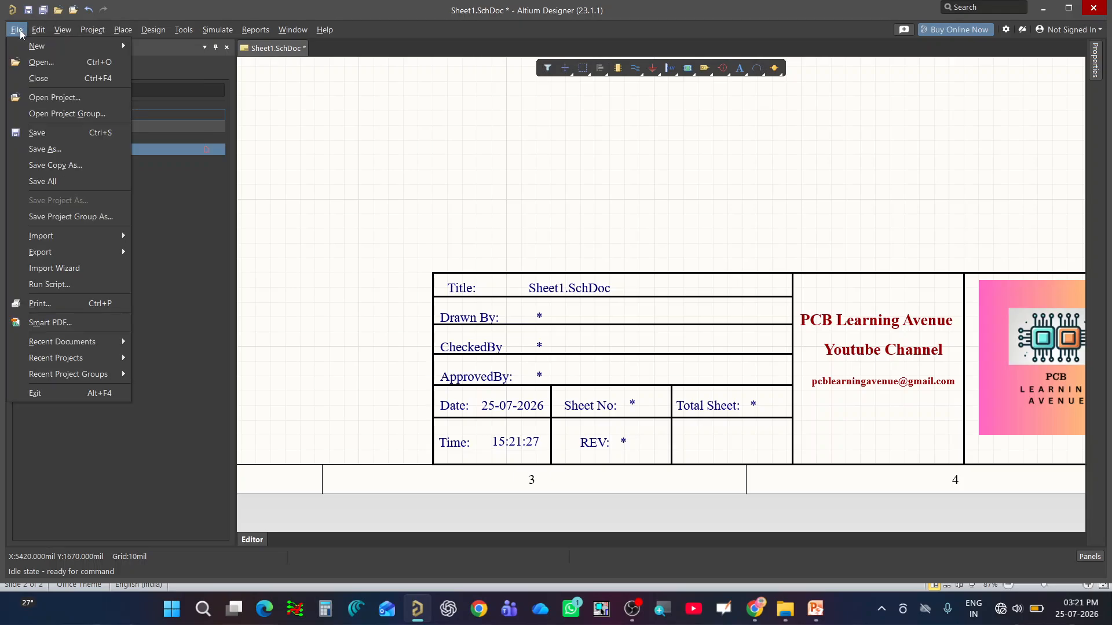
{"action": "left_click", "coordinate": [60, 134]}
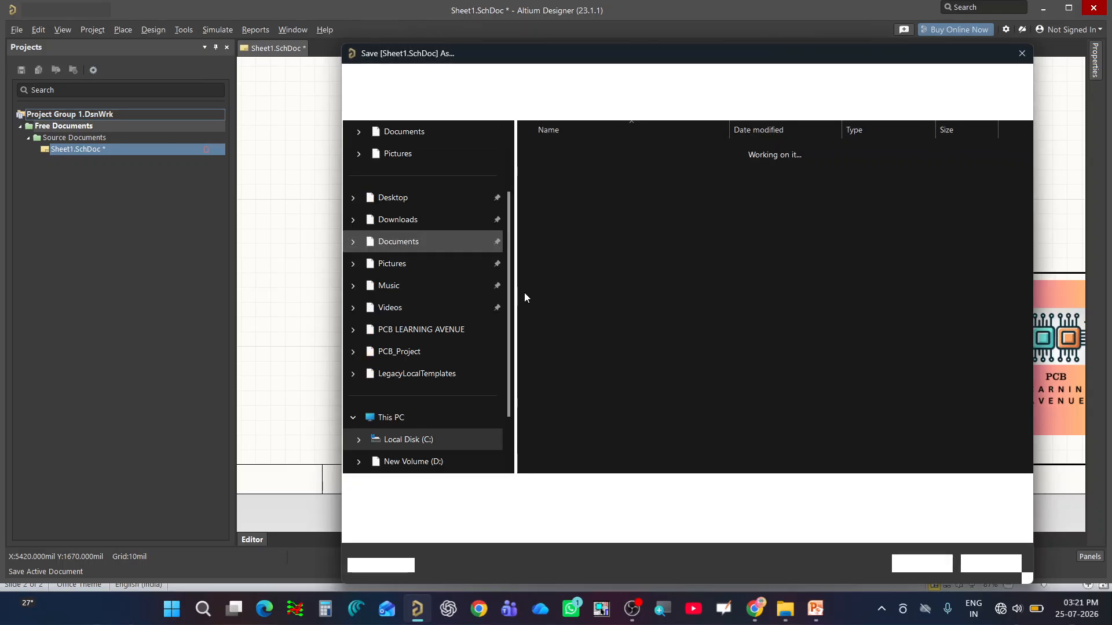
{"action": "left_click", "coordinate": [421, 329]}
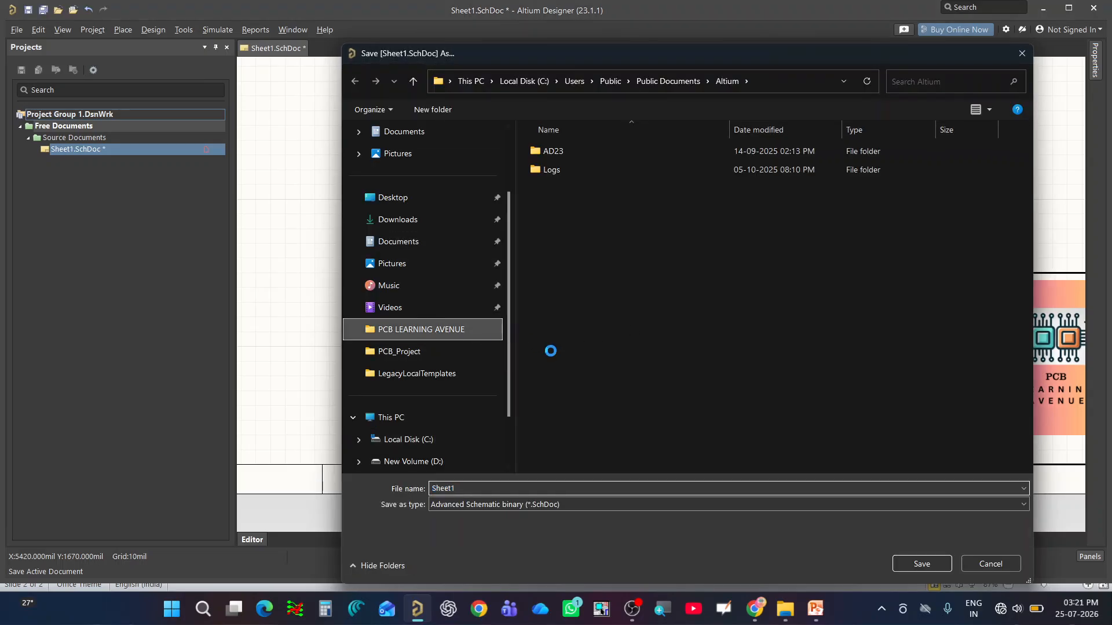
{"action": "double_click", "coordinate": [481, 487]}
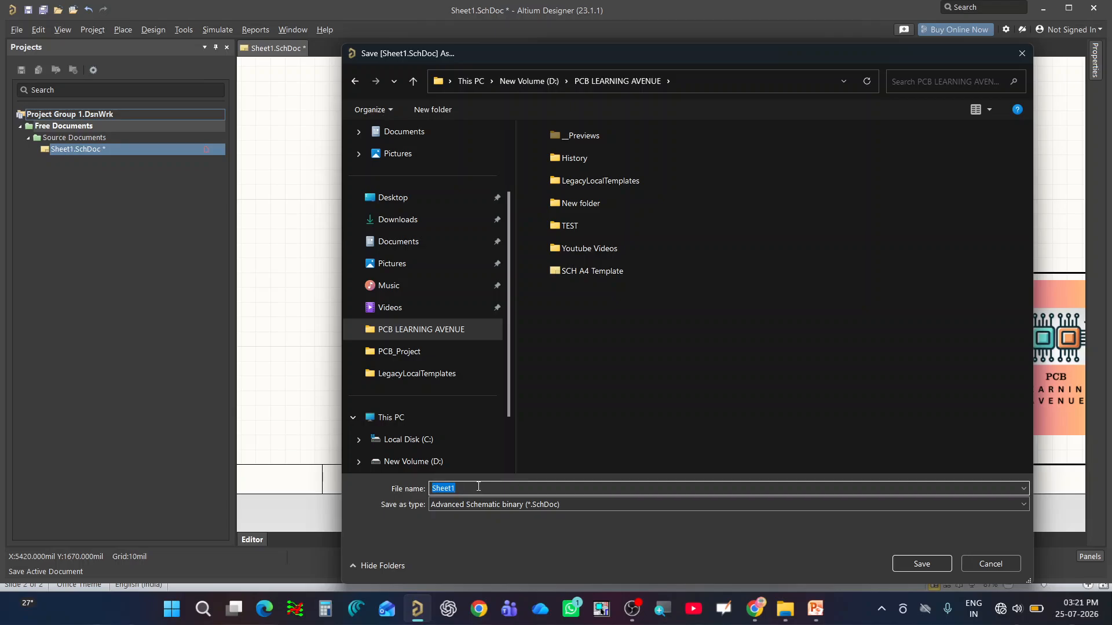
{"action": "left_click", "coordinate": [600, 272]}
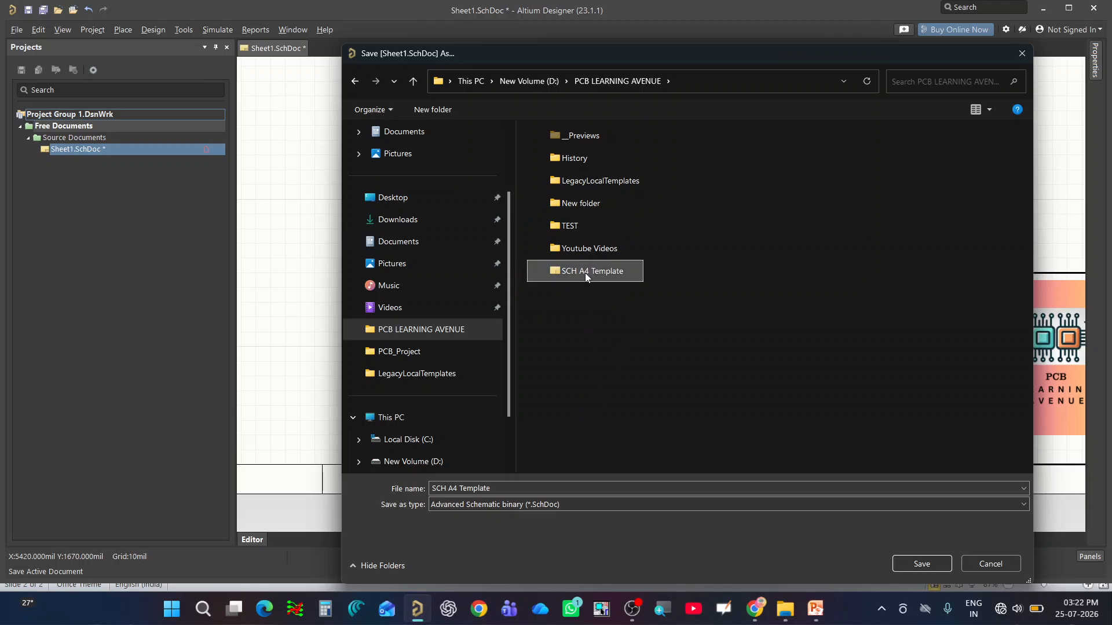
{"action": "key", "text": "Delete"}
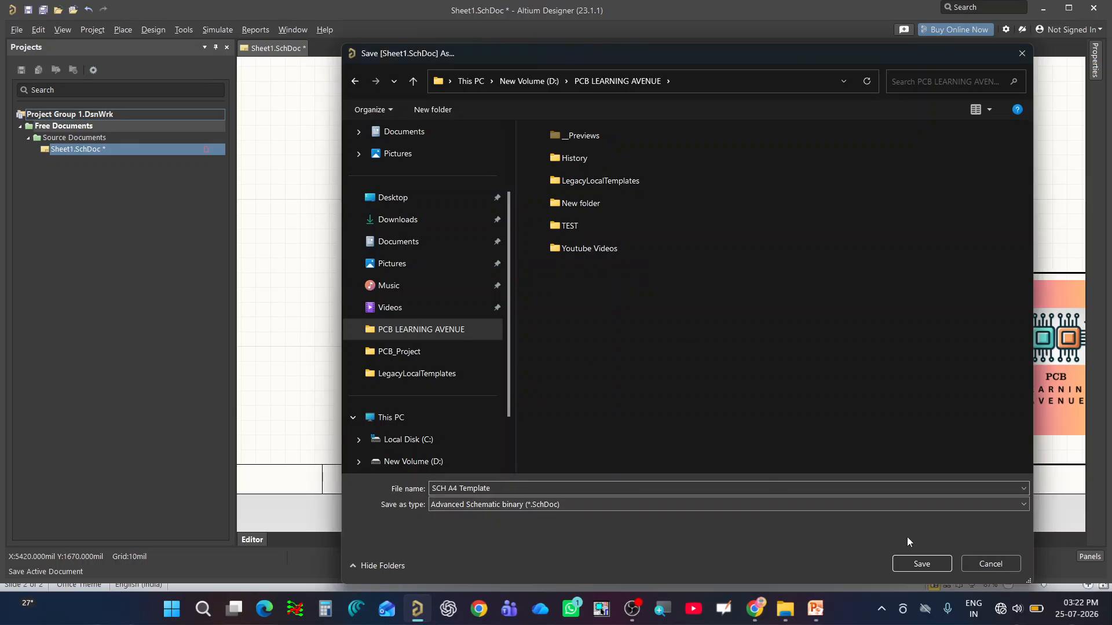
{"action": "left_click", "coordinate": [922, 564]}
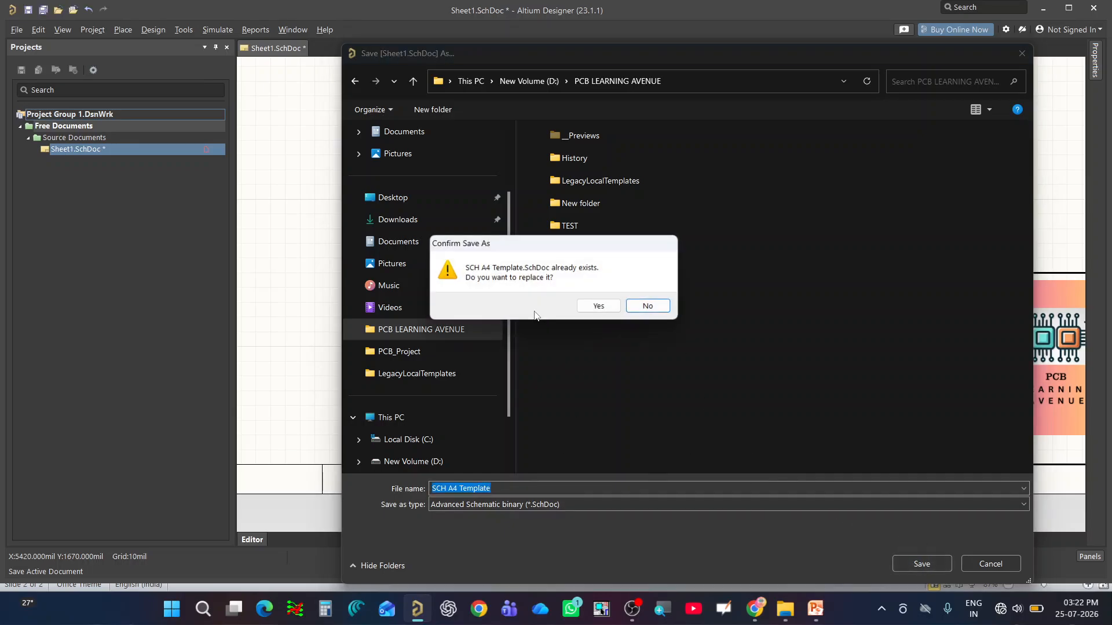
{"action": "left_click", "coordinate": [596, 306]}
- Examine the title block's fields, company text and logo on the saved template, including its placement on the whole sheet
{"action": "scroll", "coordinate": [609, 353], "scroll_direction": "down", "scroll_amount": 3, "text": "ctrl"}
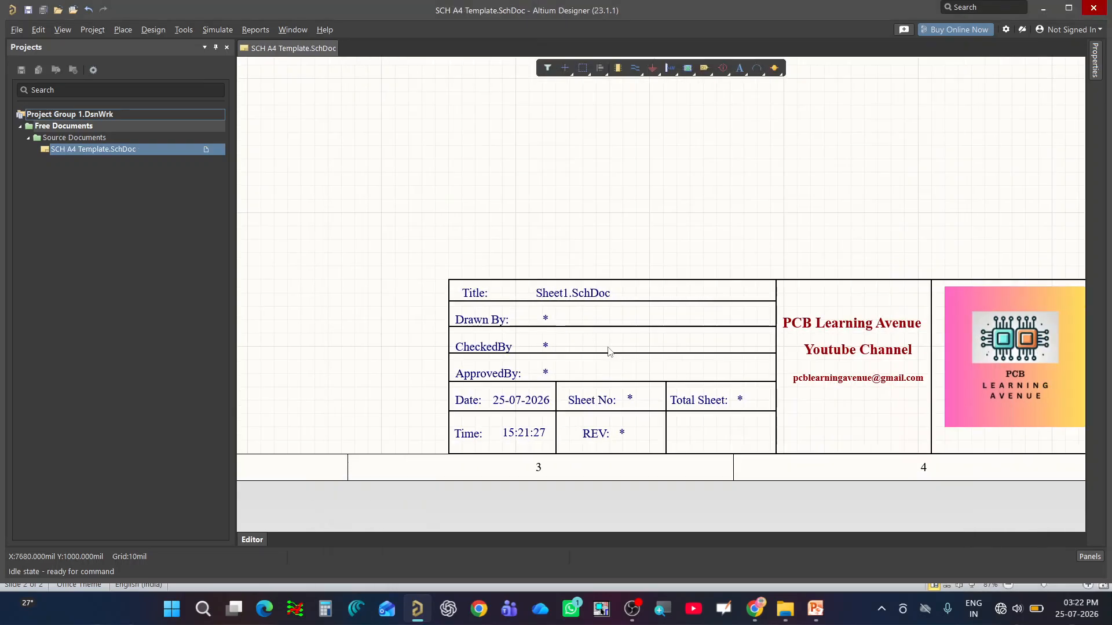
{"action": "scroll", "coordinate": [653, 386], "scroll_direction": "up", "scroll_amount": 3, "text": "ctrl"}
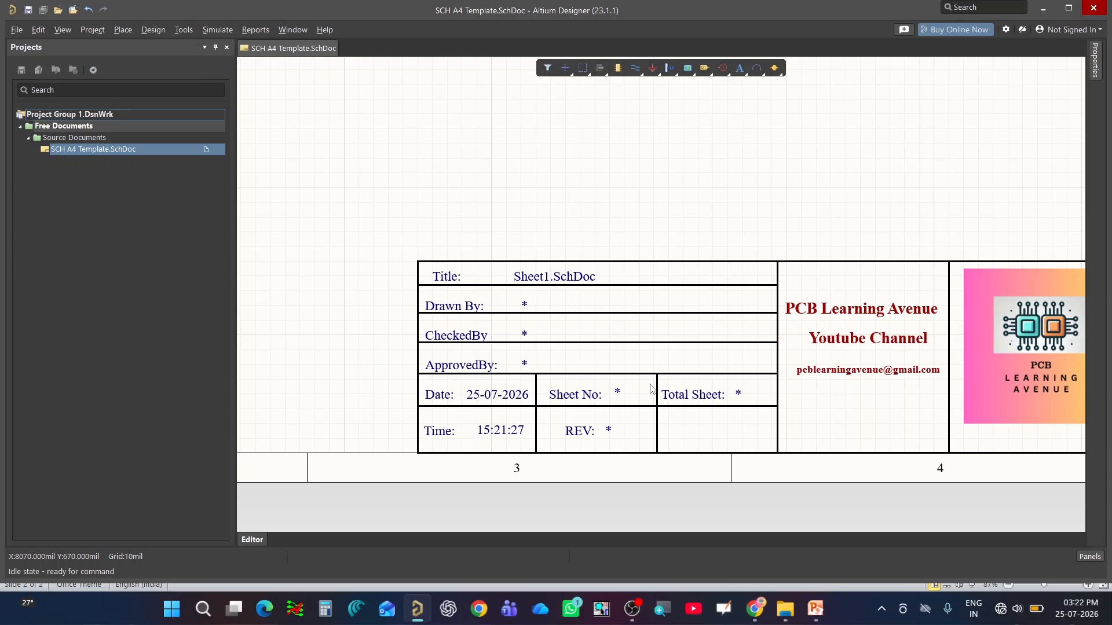
{"action": "scroll", "coordinate": [651, 388], "scroll_direction": "down", "scroll_amount": 3, "text": "ctrl"}
{"action": "scroll", "coordinate": [683, 451], "scroll_direction": "up", "scroll_amount": 2, "text": "ctrl"}
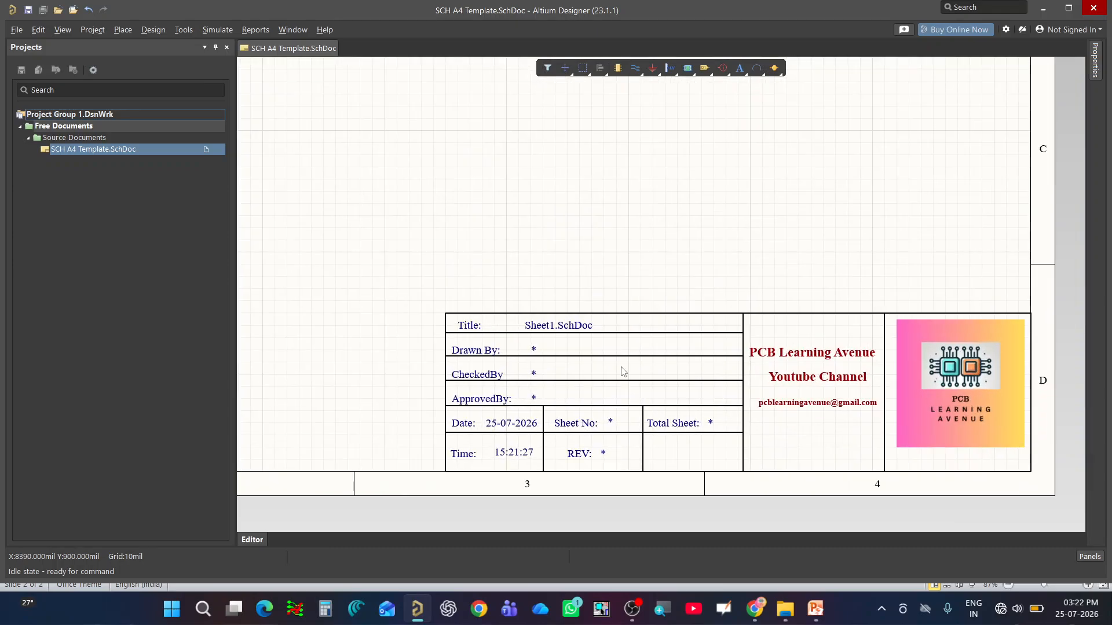
{"action": "scroll", "coordinate": [623, 371], "scroll_direction": "down", "scroll_amount": 1, "text": "ctrl"}
{"action": "scroll", "coordinate": [716, 388], "scroll_direction": "up", "scroll_amount": 2, "text": "ctrl"}
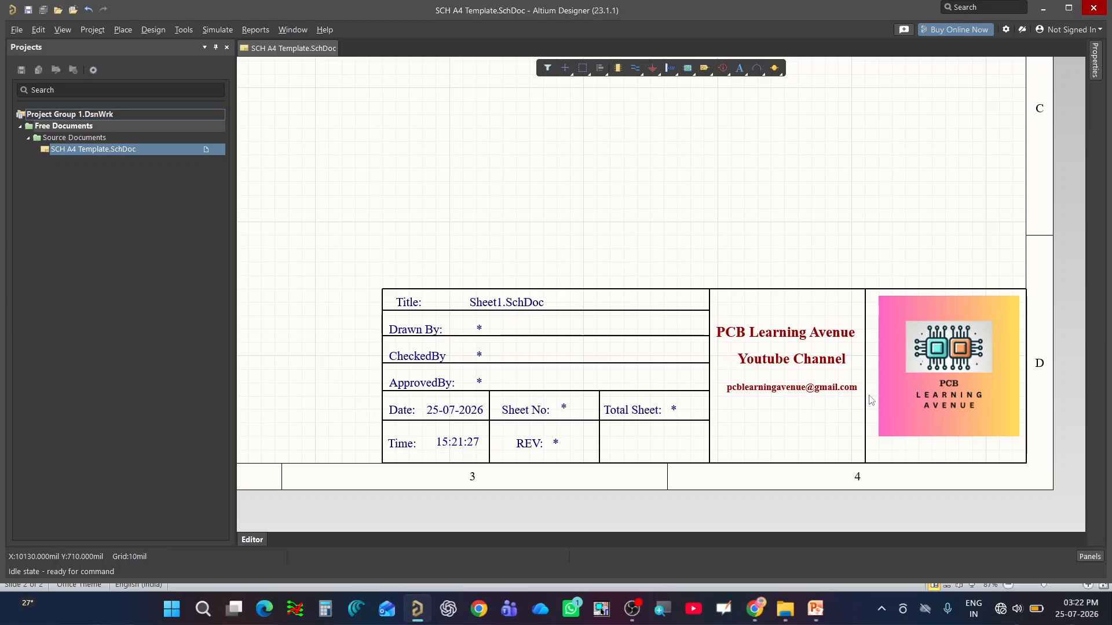
{"action": "scroll", "coordinate": [901, 419], "scroll_direction": "down", "scroll_amount": 3, "text": "ctrl"}
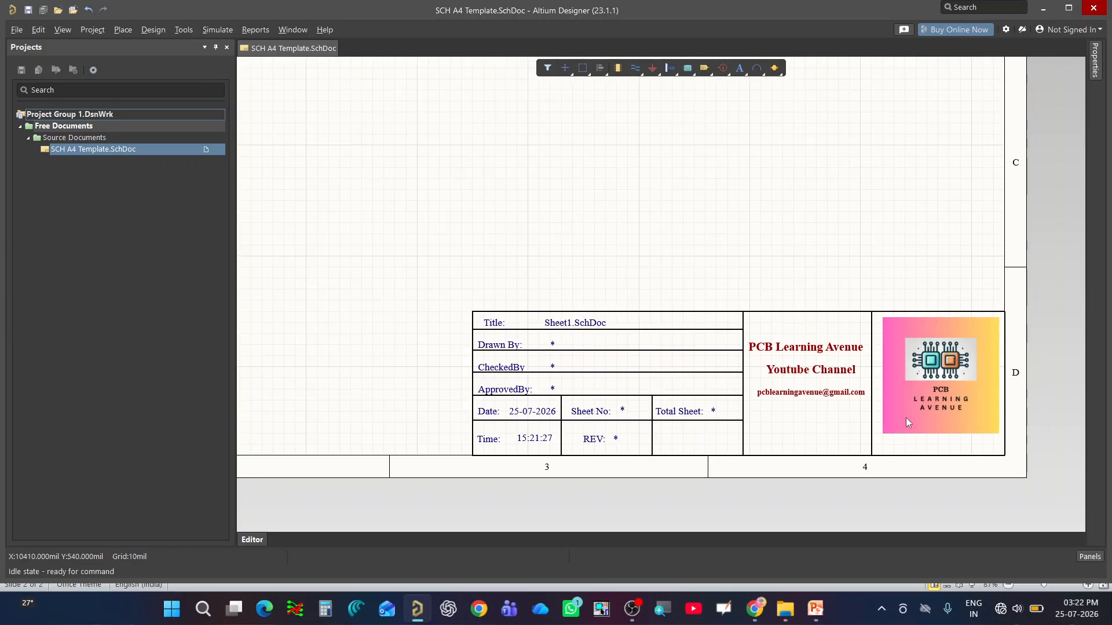
{"action": "scroll", "coordinate": [908, 417], "scroll_direction": "down", "scroll_amount": 1, "text": "ctrl"}
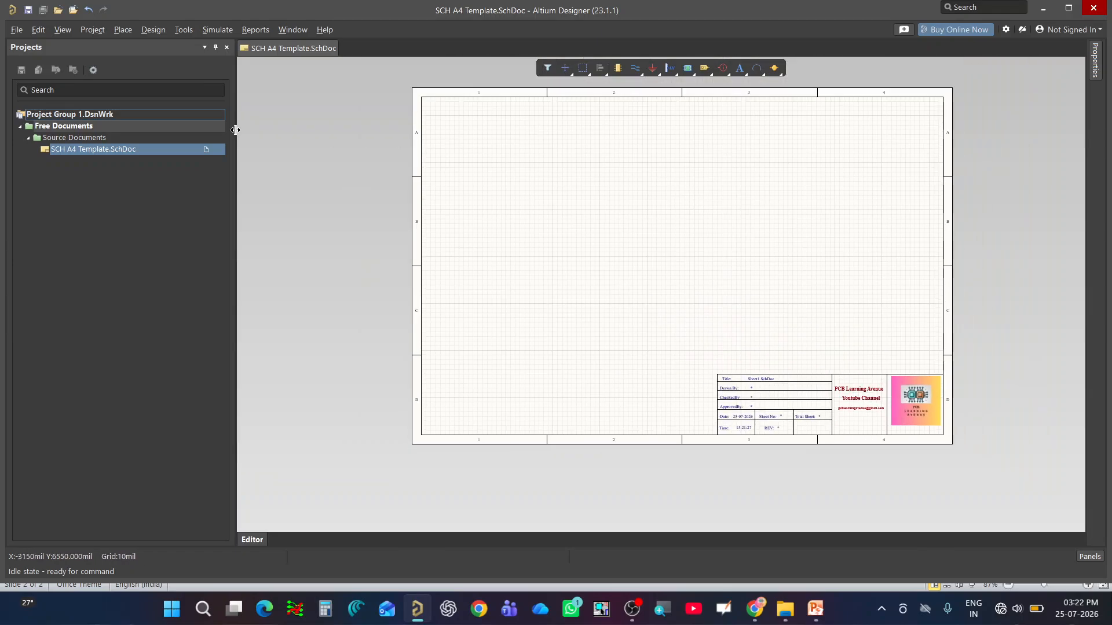
- Open the PCB PROJECT project from the PCB_Project folder inside TEST
{"action": "left_click", "coordinate": [16, 29]}
{"action": "left_click", "coordinate": [28, 65]}
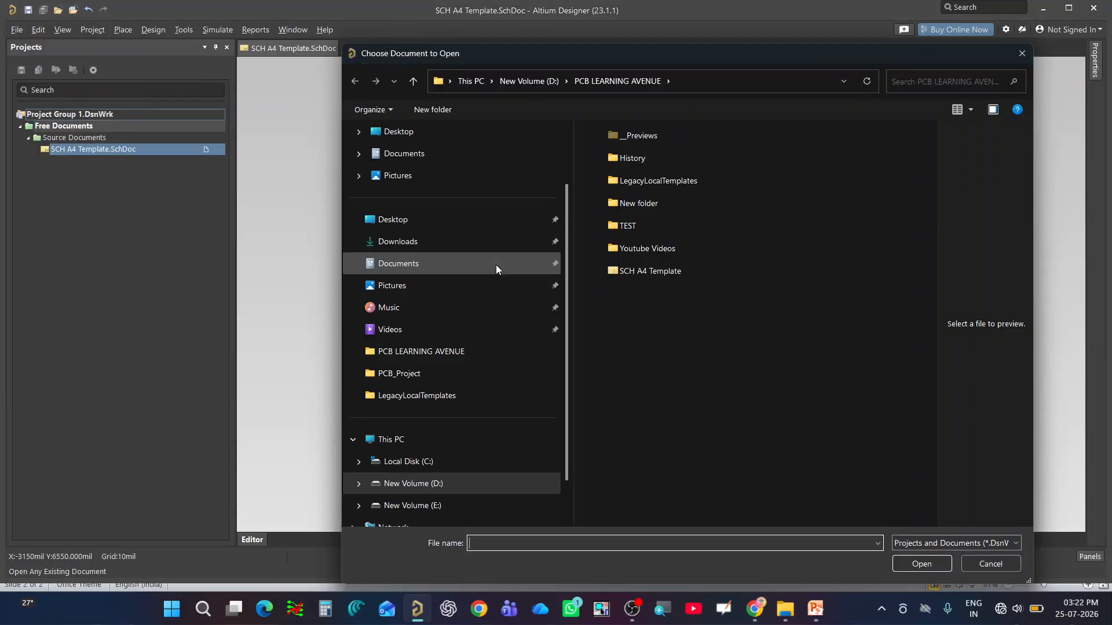
{"action": "left_click", "coordinate": [641, 230]}
{"action": "double_click", "coordinate": [641, 231]}
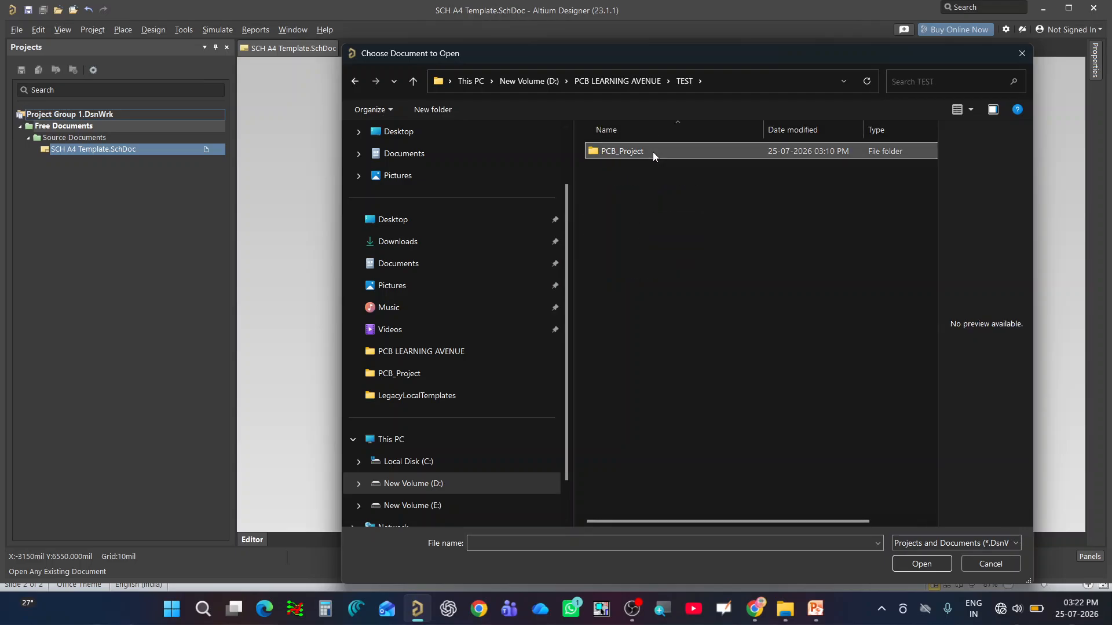
{"action": "double_click", "coordinate": [652, 152]}
{"action": "left_click", "coordinate": [627, 206]}
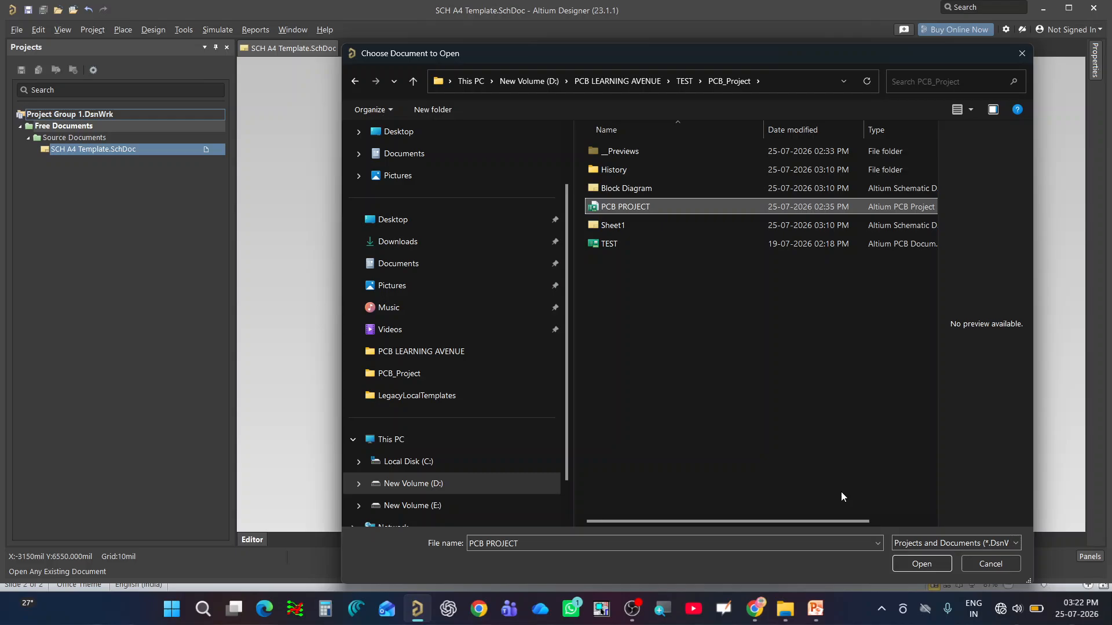
{"action": "left_click", "coordinate": [921, 564]}
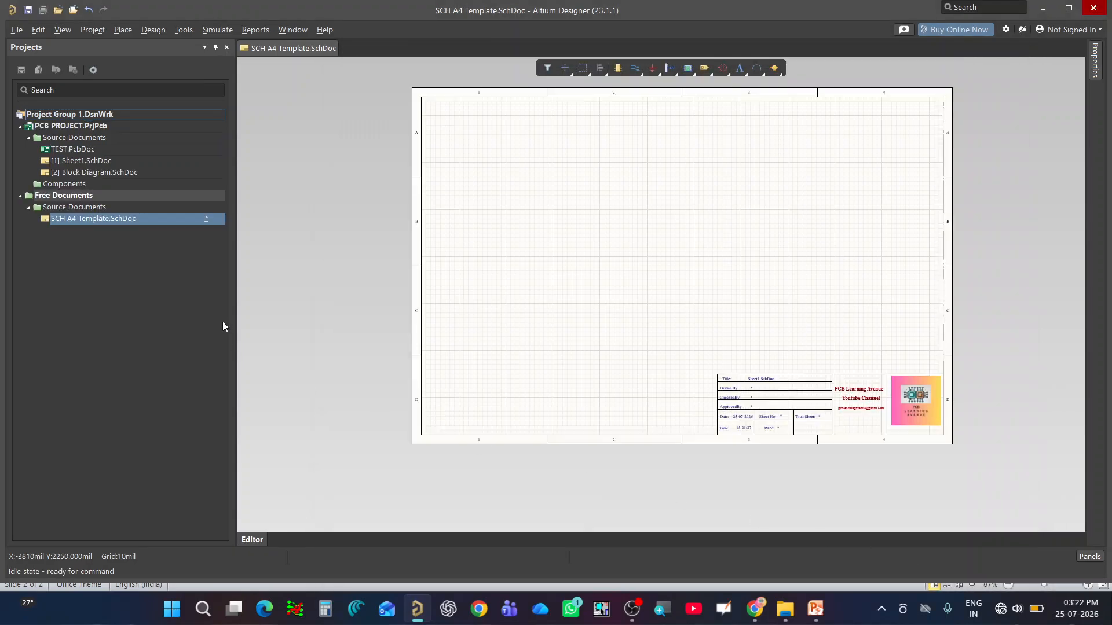
- Open the Sheet1.SchDoc schematic of the PCB PROJECT project and look over its blank sheet
{"action": "double_click", "coordinate": [89, 162]}
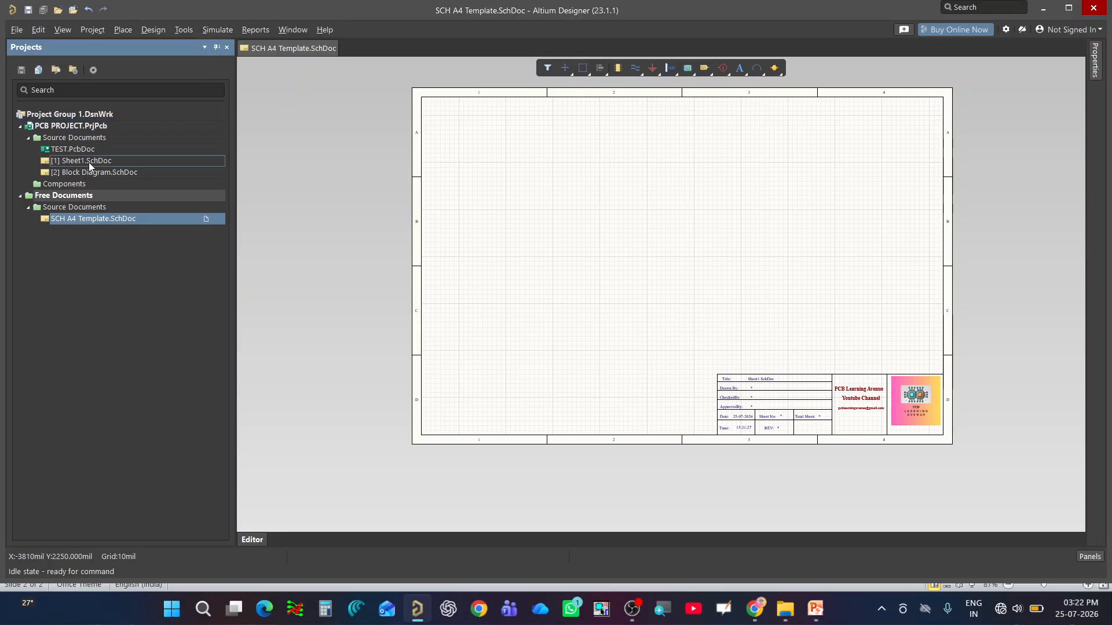
{"action": "scroll", "coordinate": [479, 248], "scroll_direction": "down", "scroll_amount": 3, "text": "ctrl"}
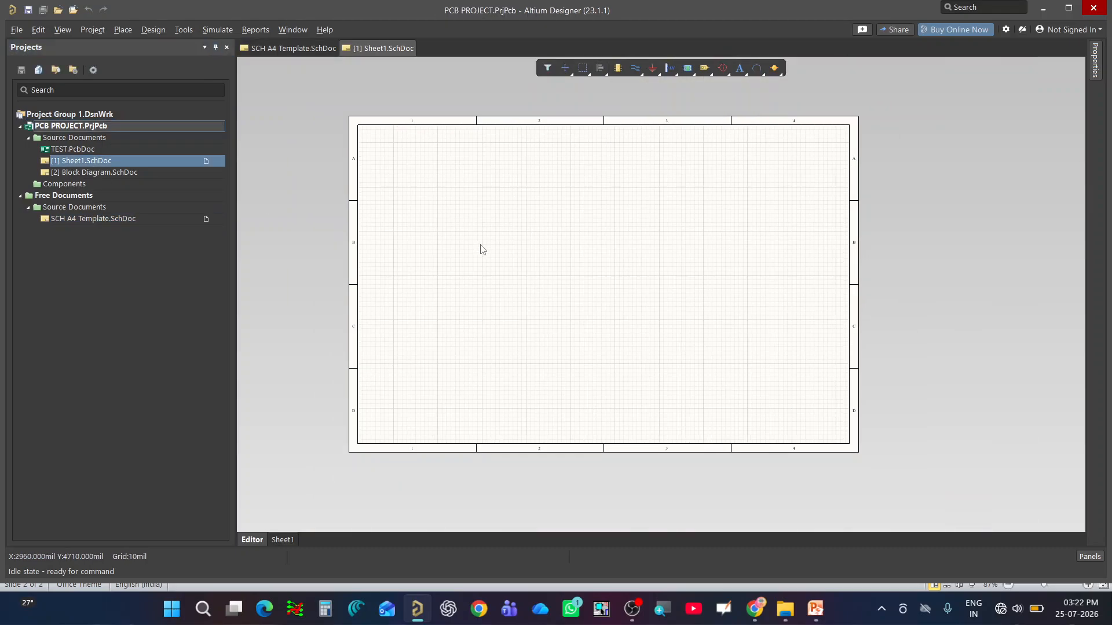
{"action": "scroll", "coordinate": [492, 253], "scroll_direction": "up", "scroll_amount": 2, "text": "ctrl"}
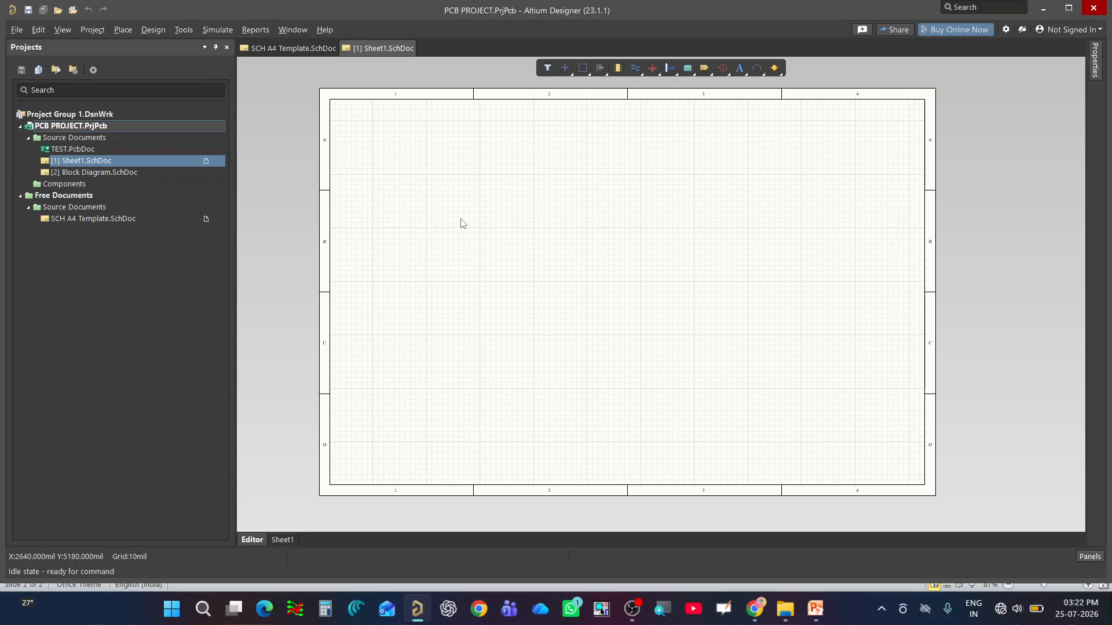
- Apply the local SCH A4 Template file to Sheet1.SchDoc, for just this document and without updating any parameters
{"action": "left_click", "coordinate": [151, 30]}
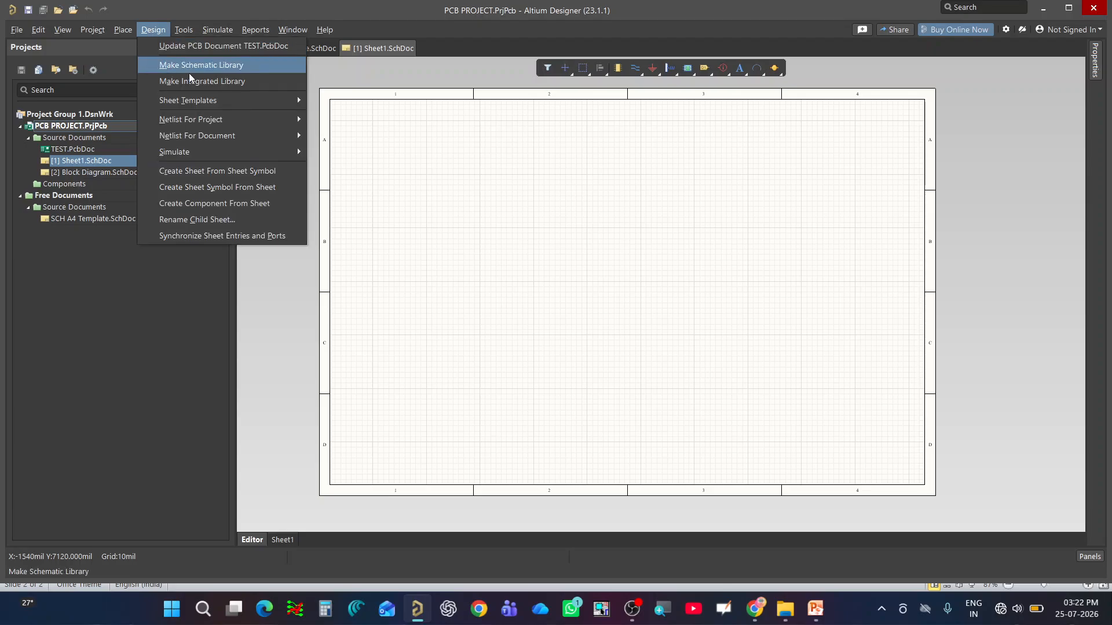
{"action": "mouse_move", "coordinate": [206, 108]}
{"action": "mouse_move", "coordinate": [380, 103]}
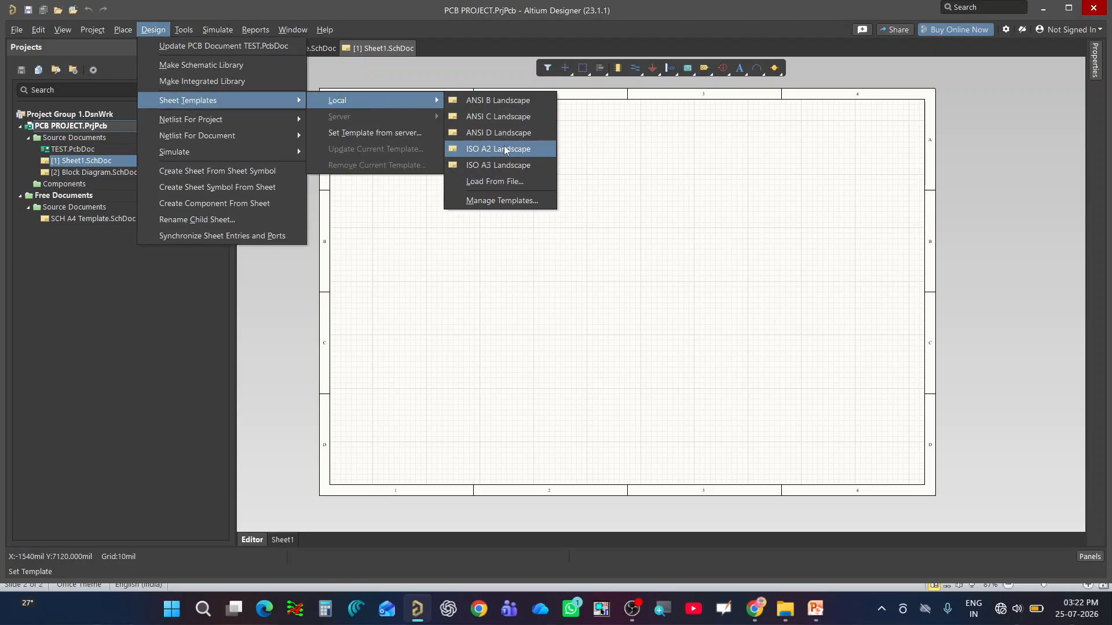
{"action": "left_click", "coordinate": [514, 181]}
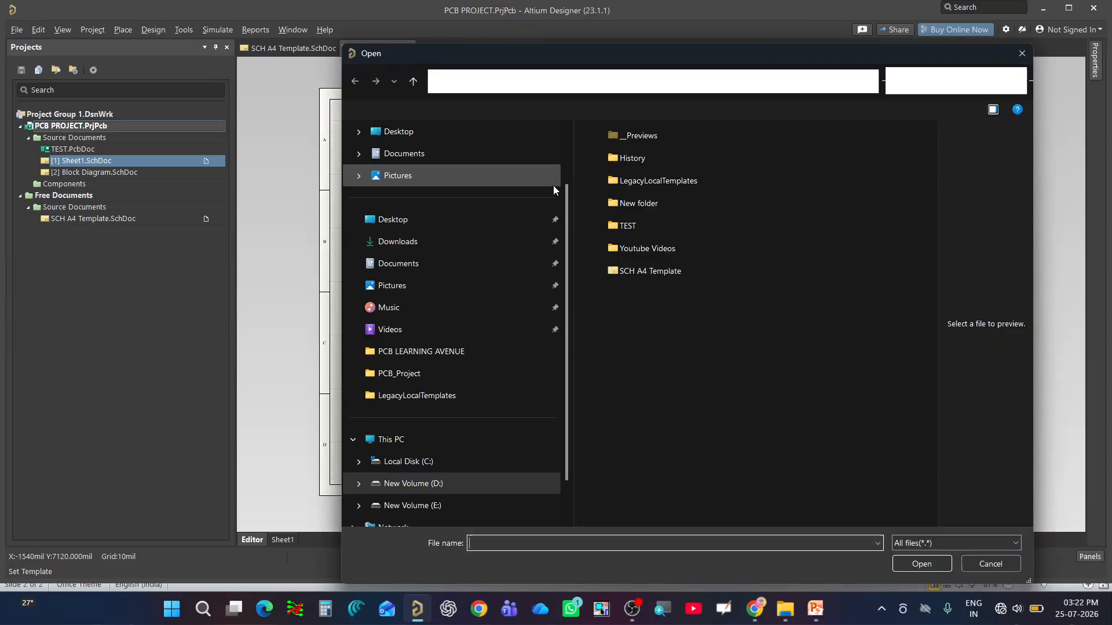
{"action": "left_click", "coordinate": [641, 272]}
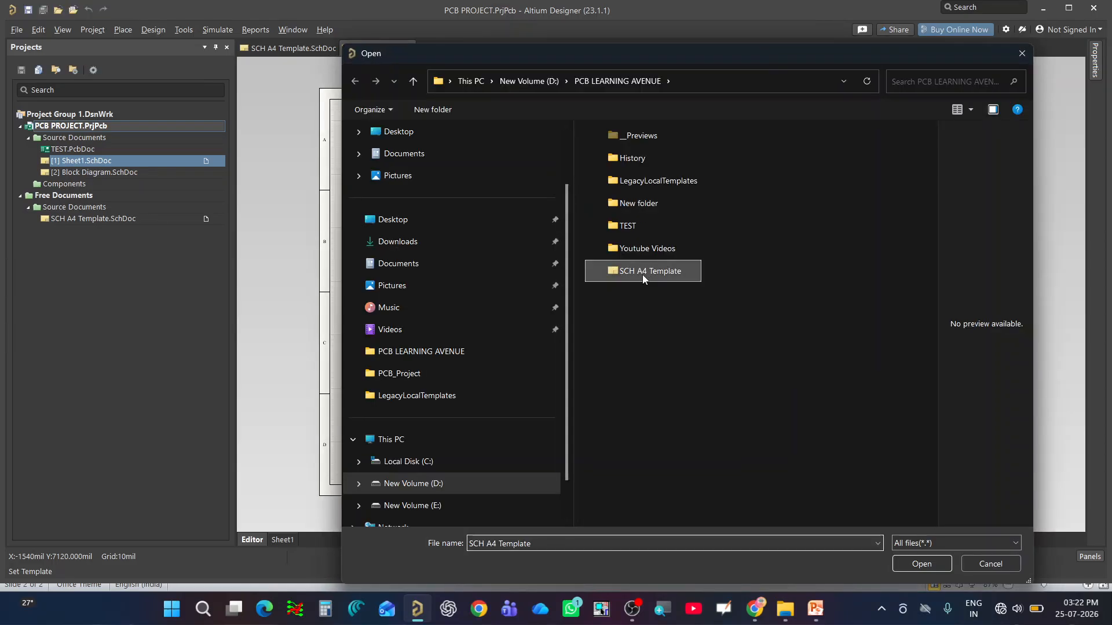
{"action": "left_click", "coordinate": [921, 564]}
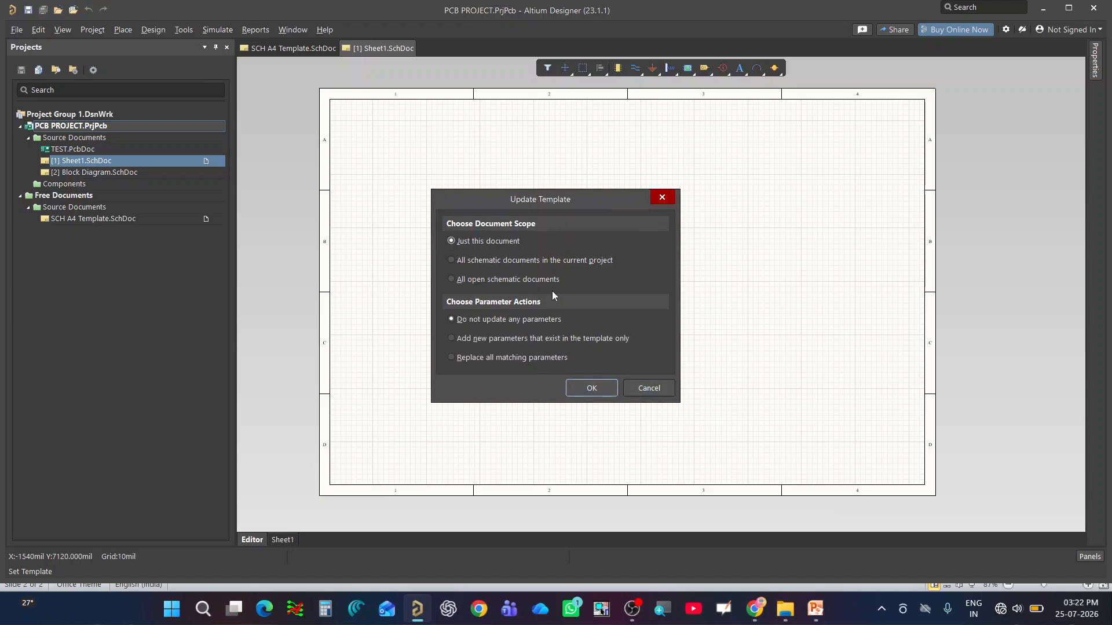
{"action": "left_click", "coordinate": [592, 389]}
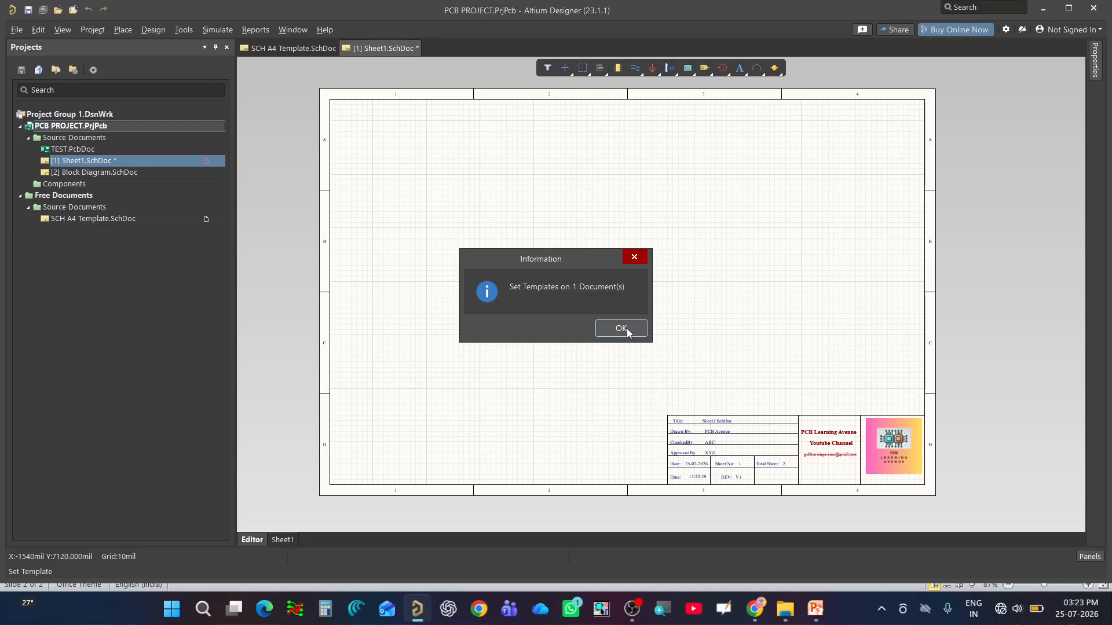
{"action": "left_click", "coordinate": [622, 329]}
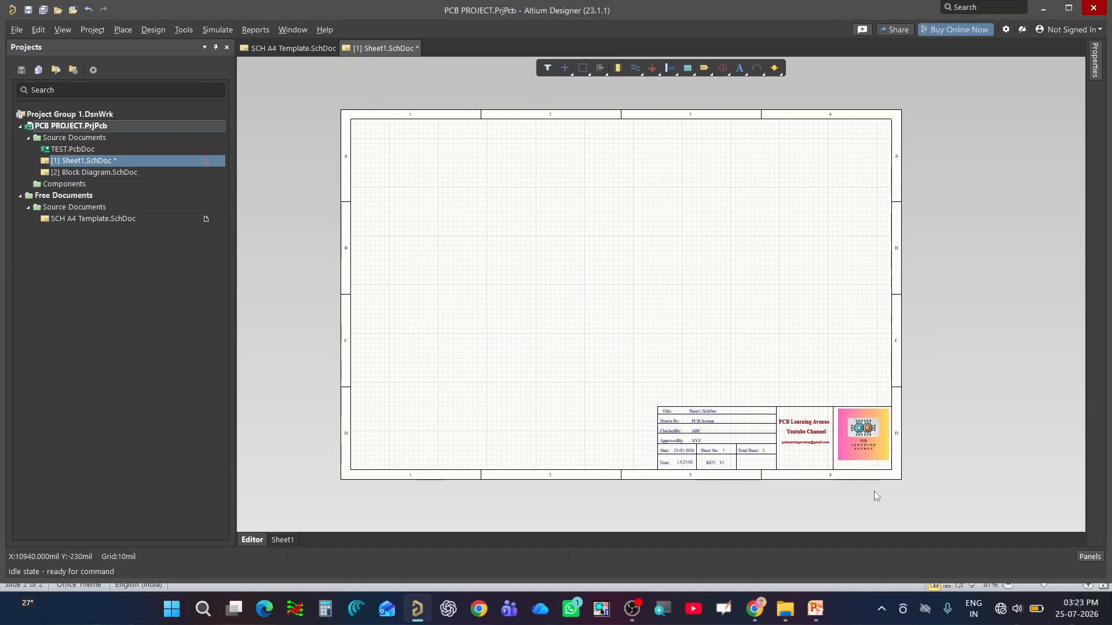
- Examine the title block on Sheet1.SchDoc, including its title, drawn, checked and approved fields, date, sheet numbers and logo
{"action": "scroll", "coordinate": [874, 491], "scroll_direction": "up", "scroll_amount": 2, "text": "ctrl"}
{"action": "scroll", "coordinate": [881, 492], "scroll_direction": "up", "scroll_amount": 1, "text": "ctrl"}
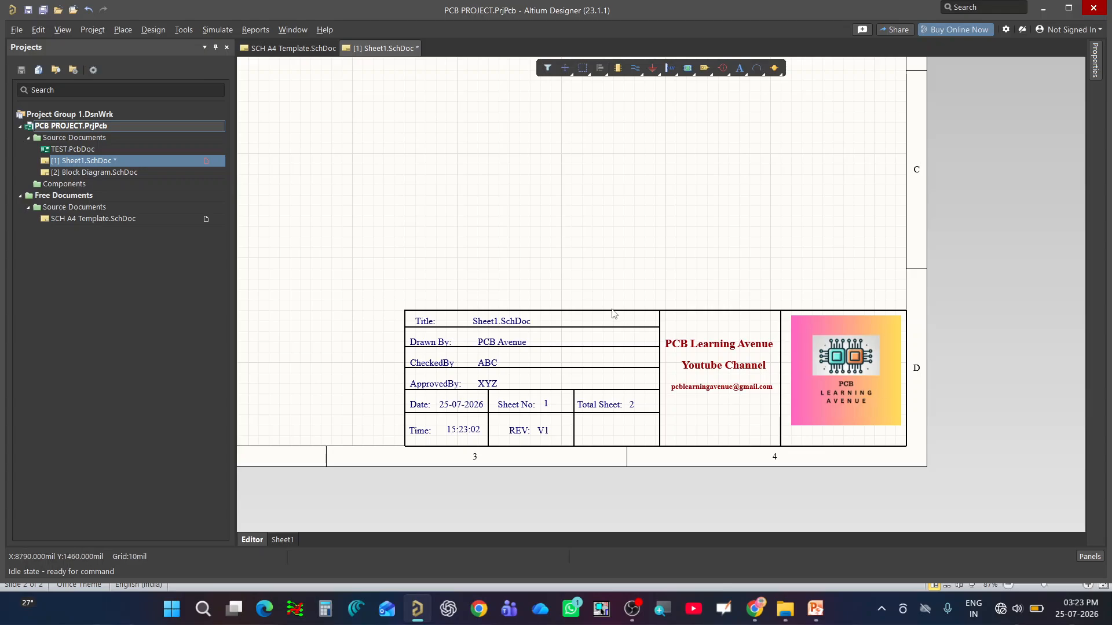
{"action": "scroll", "coordinate": [544, 460], "scroll_direction": "up", "scroll_amount": 1, "text": "ctrl"}
{"action": "scroll", "coordinate": [545, 461], "scroll_direction": "up", "scroll_amount": 1, "text": "ctrl"}
{"action": "scroll", "coordinate": [717, 446], "scroll_direction": "down", "scroll_amount": 2, "text": "ctrl"}
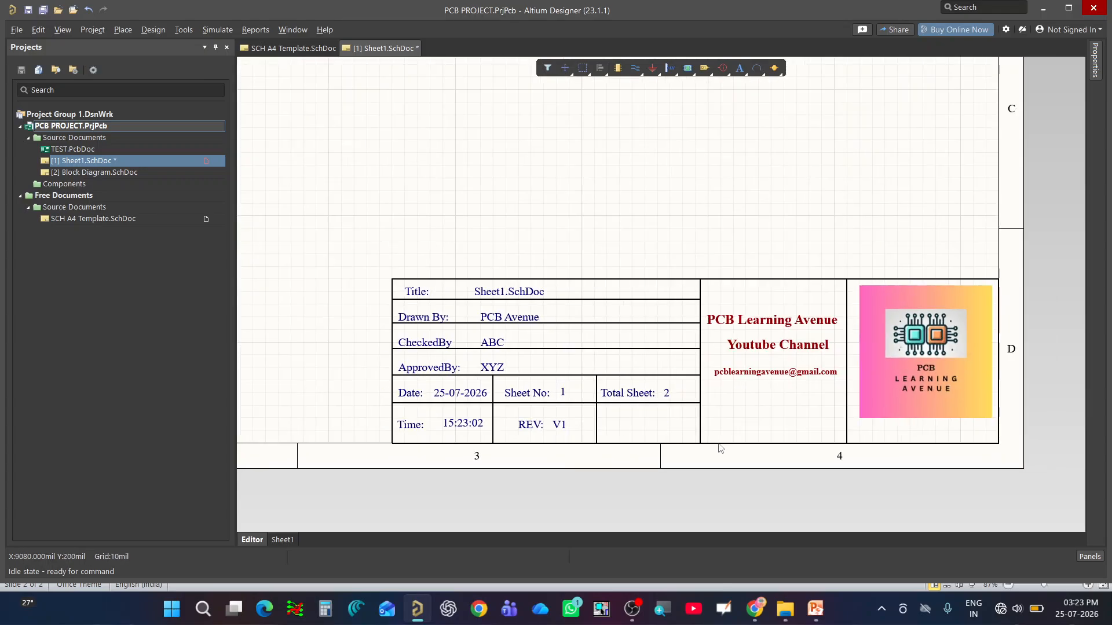
{"action": "scroll", "coordinate": [397, 410], "scroll_direction": "up", "scroll_amount": 2, "text": "ctrl"}
{"action": "scroll", "coordinate": [399, 409], "scroll_direction": "up", "scroll_amount": 1, "text": "ctrl"}
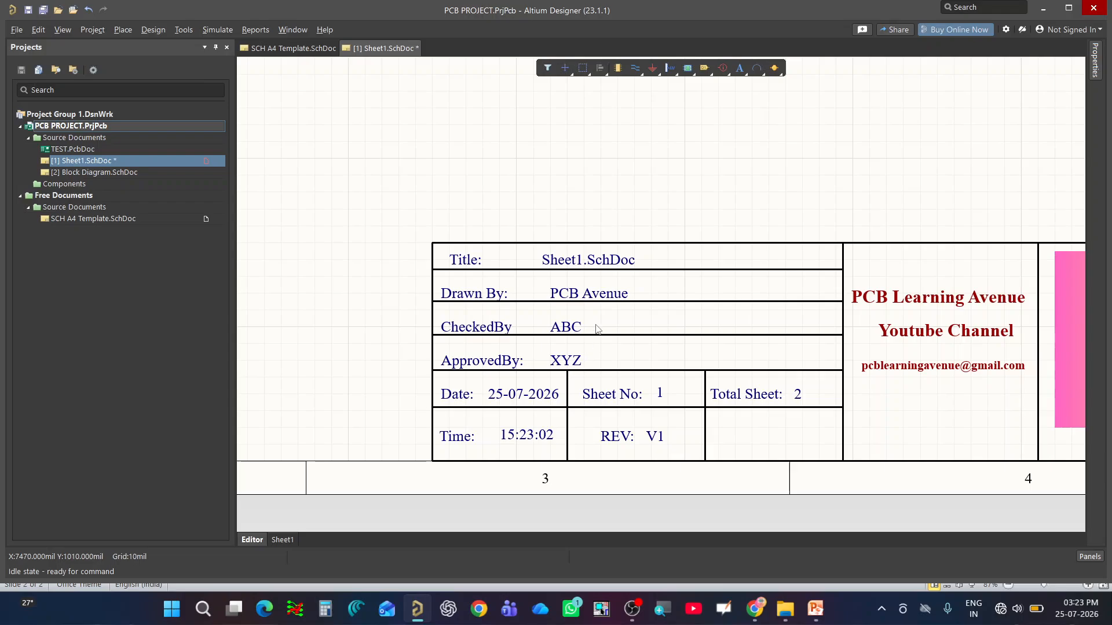
{"action": "scroll", "coordinate": [596, 391], "scroll_direction": "up", "scroll_amount": 1, "text": "ctrl"}
{"action": "scroll", "coordinate": [526, 395], "scroll_direction": "up", "scroll_amount": 1, "text": "ctrl"}
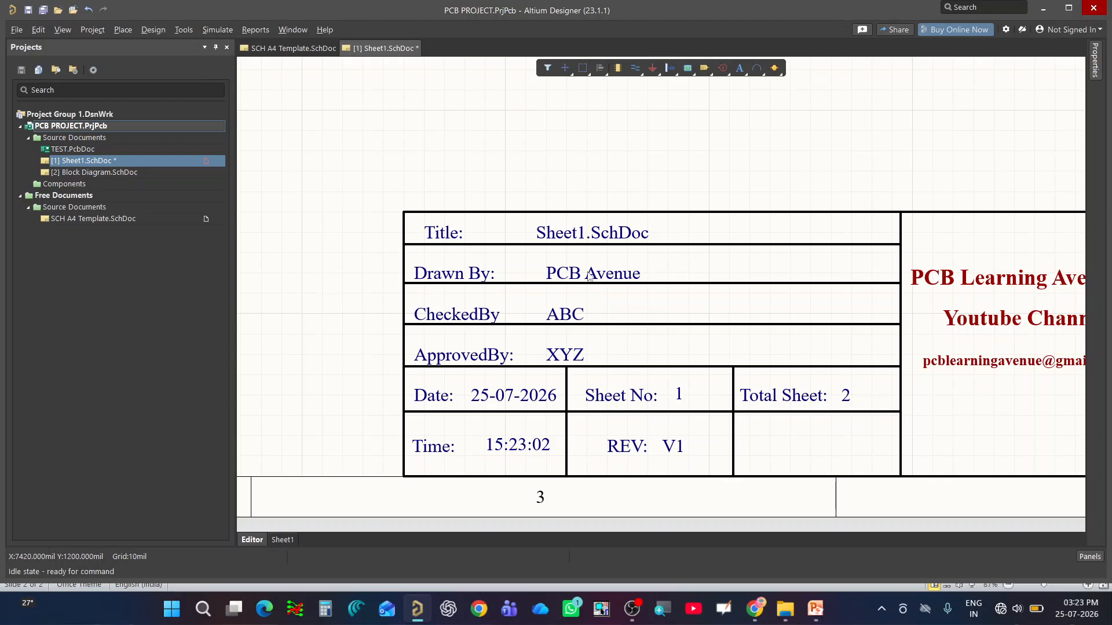
{"action": "scroll", "coordinate": [582, 393], "scroll_direction": "down", "scroll_amount": 3, "text": "ctrl"}
{"action": "scroll", "coordinate": [672, 423], "scroll_direction": "down", "scroll_amount": 3, "text": "ctrl"}
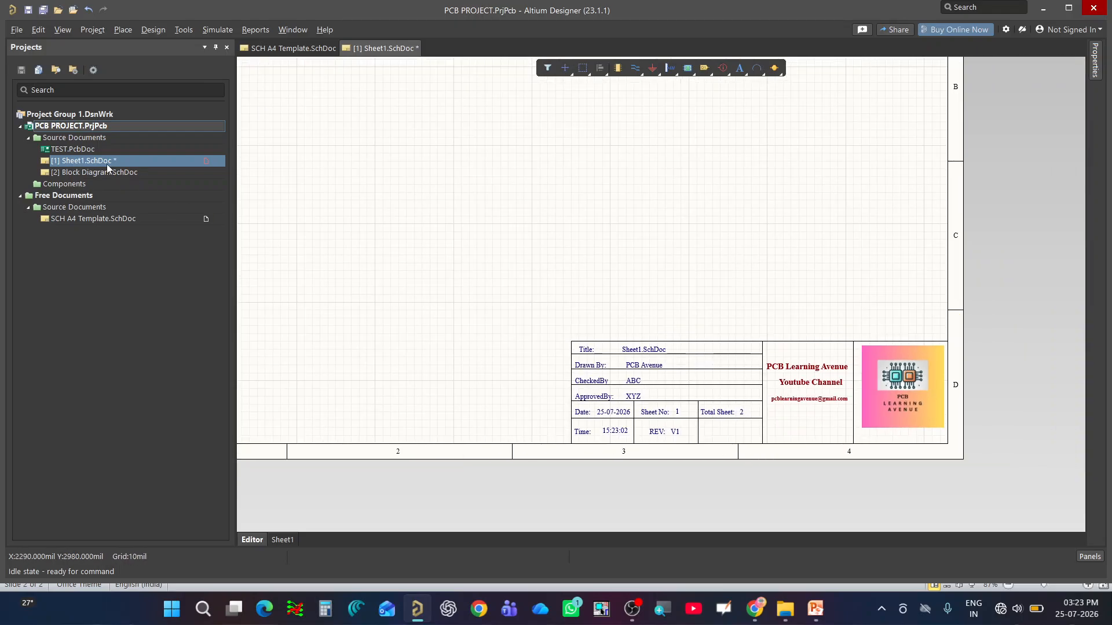
- Rename the Sheet1.SchDoc schematic of the PCB PROJECT project as INPUT
{"action": "right_click", "coordinate": [103, 162]}
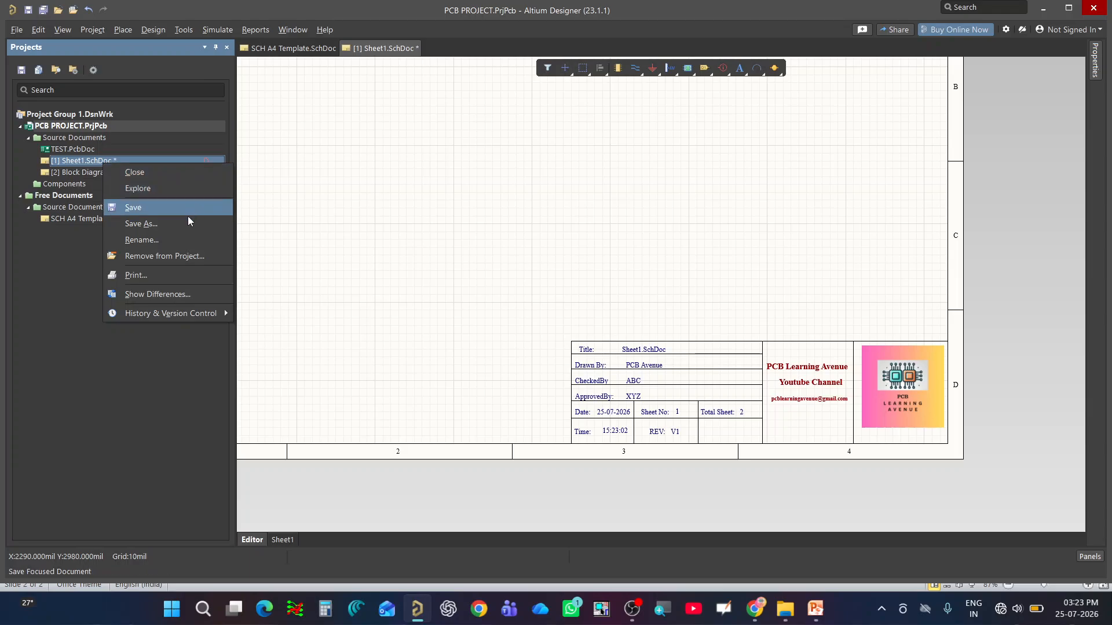
{"action": "scroll", "coordinate": [651, 360], "scroll_direction": "up", "scroll_amount": 3, "text": "ctrl"}
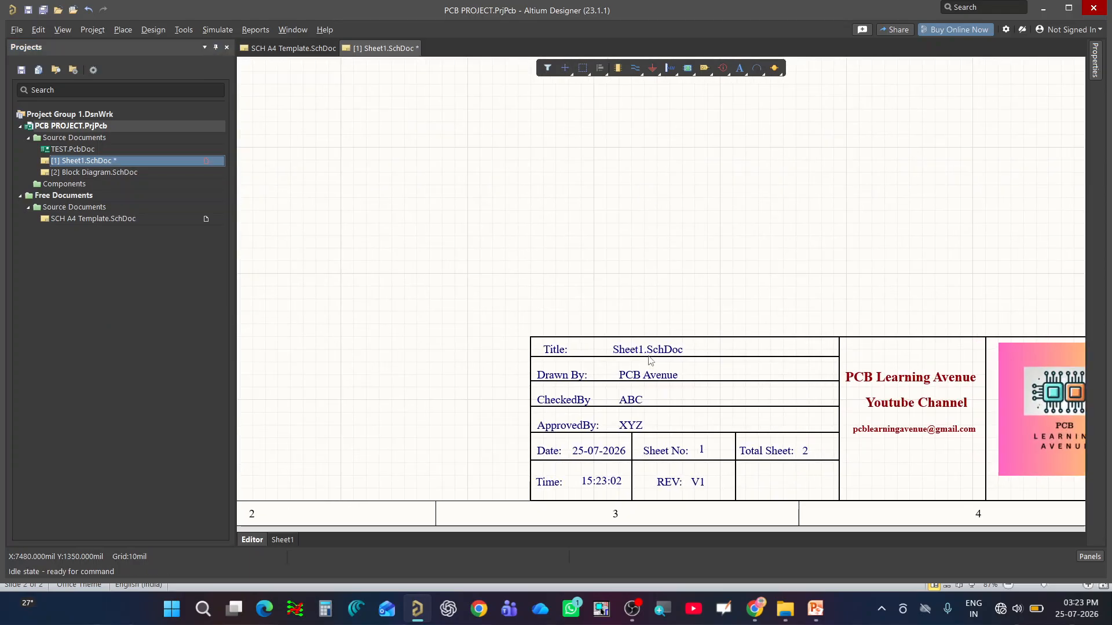
{"action": "right_click", "coordinate": [82, 164]}
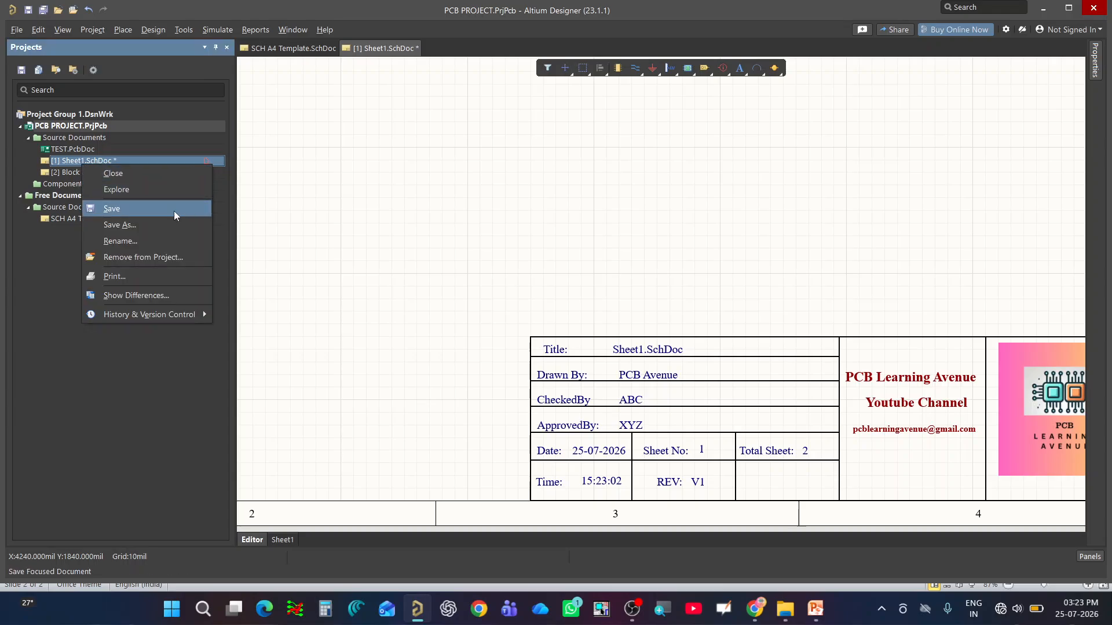
{"action": "left_click", "coordinate": [155, 241]}
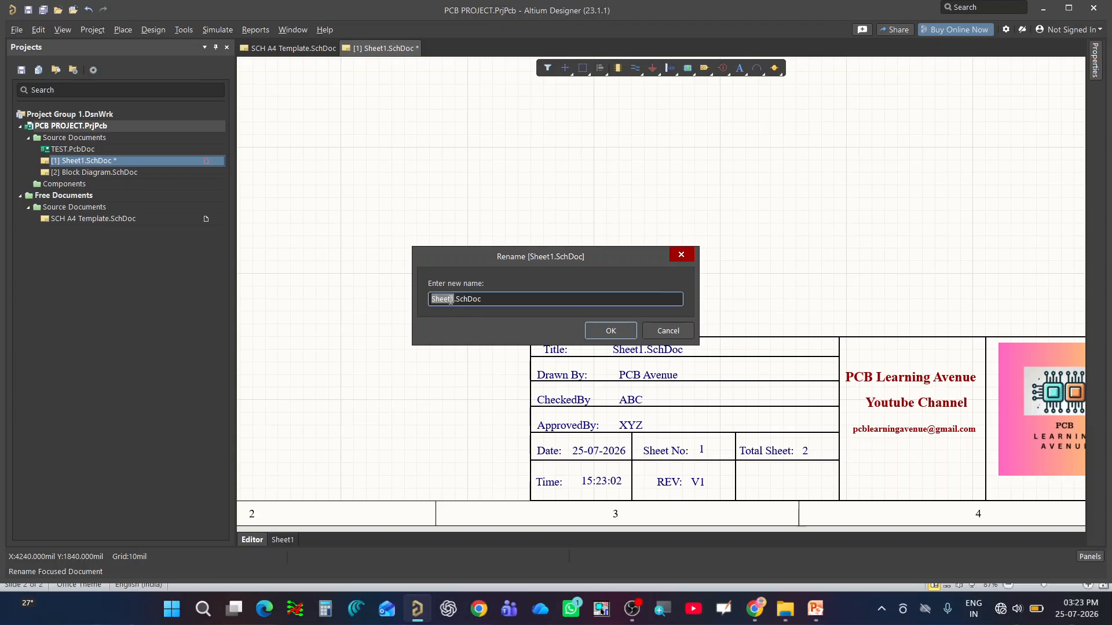
{"action": "key", "text": "Right"}
{"action": "key", "text": "BackSpace"}
{"action": "key", "text": "BackSpace"}
{"action": "key", "text": "BackSpace"}
{"action": "key", "text": "BackSpace"}
{"action": "key", "text": "BackSpace"}
{"action": "key", "text": "BackSpace"}
{"action": "key", "text": "BackSpace"}
{"action": "type", "text": "INS"}
{"action": "key", "text": "BackSpace"}
{"action": "type", "text": "PUT"}
{"action": "key", "text": "Return"}
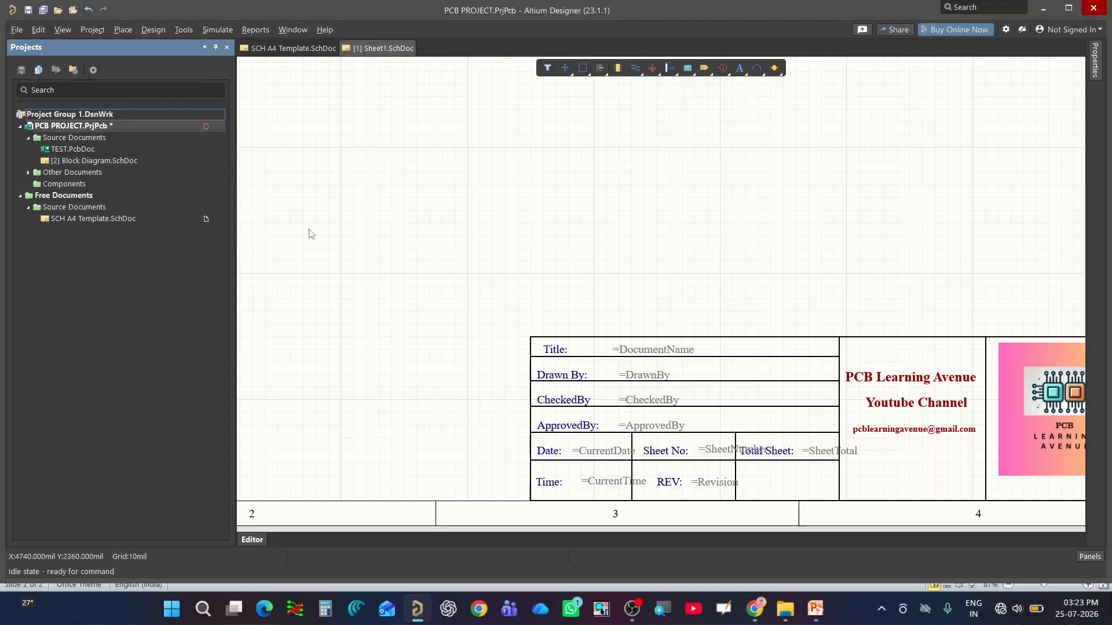
- Close the open Sheet1 schematic and the SCH A4 Template document
{"action": "right_click", "coordinate": [388, 50]}
{"action": "left_click", "coordinate": [408, 90]}
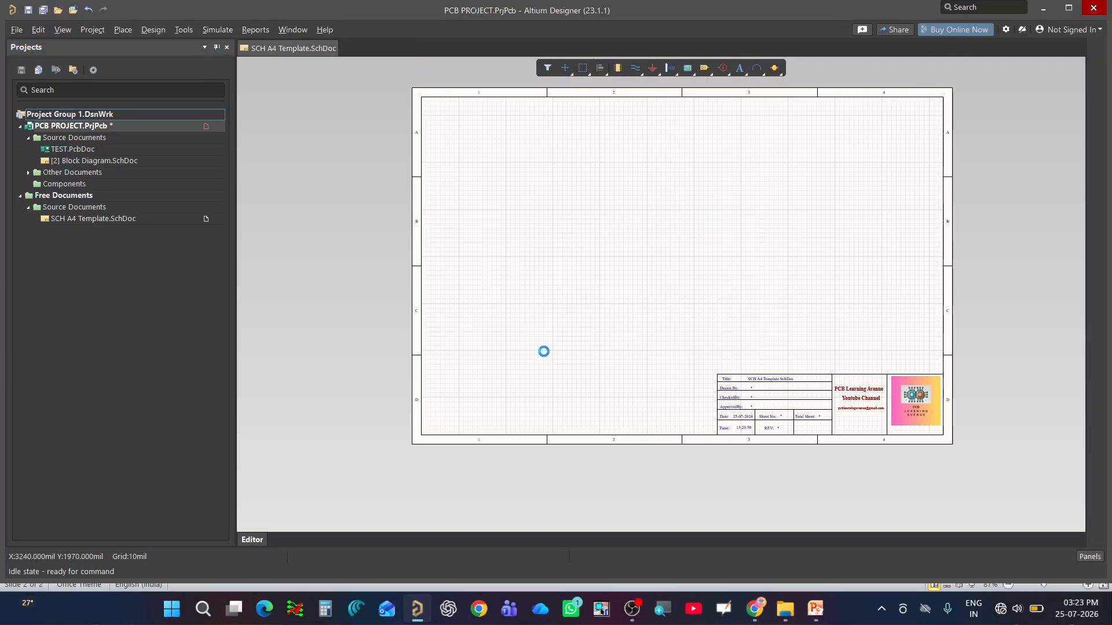
{"action": "scroll", "coordinate": [658, 347], "scroll_direction": "up", "scroll_amount": 4, "text": "ctrl"}
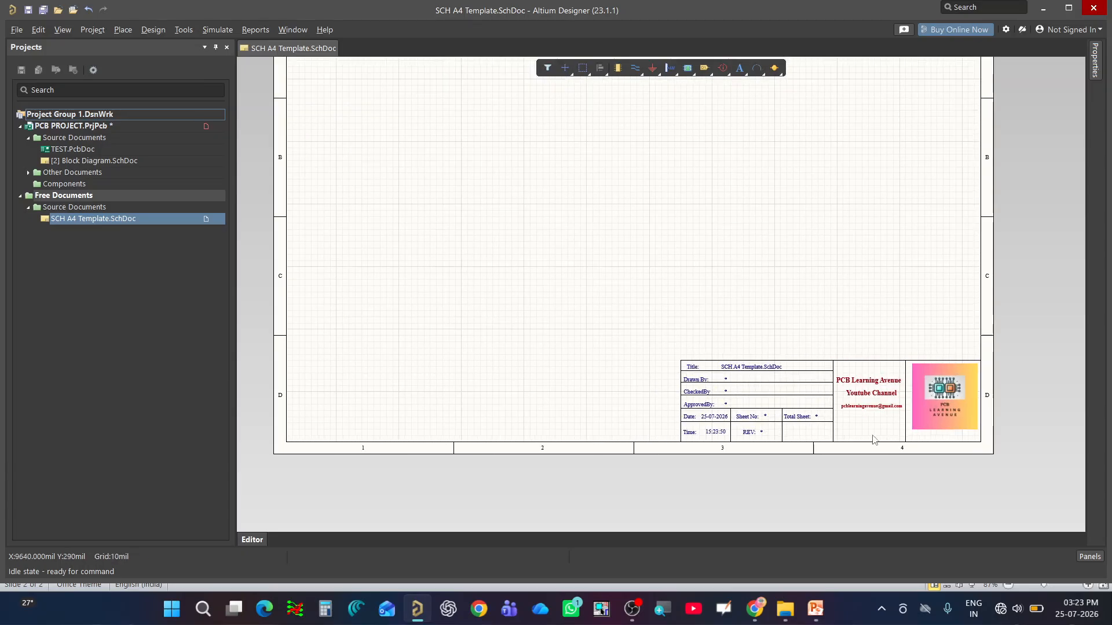
{"action": "scroll", "coordinate": [523, 466], "scroll_direction": "down", "scroll_amount": 1, "text": "ctrl"}
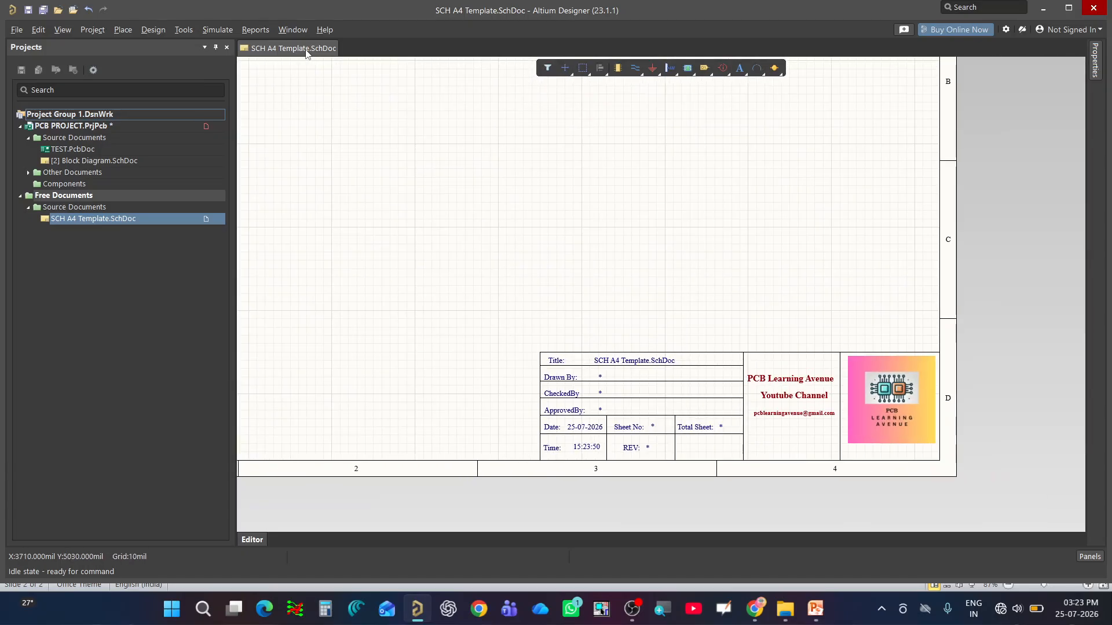
{"action": "right_click", "coordinate": [306, 54]}
{"action": "left_click", "coordinate": [332, 58]}
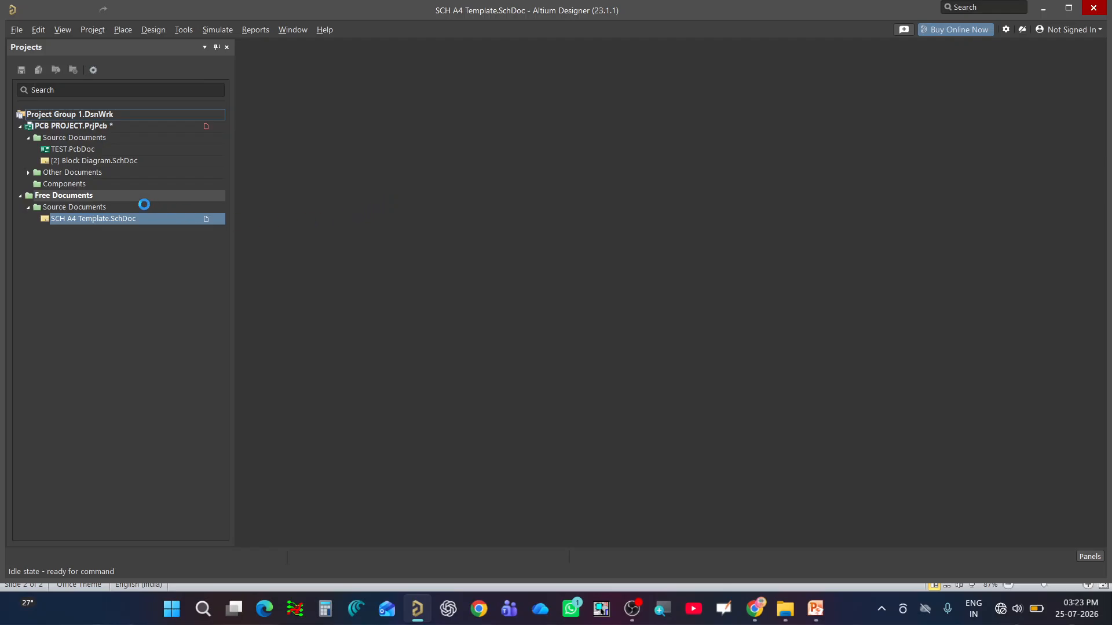
- Open the Block Diagram.SchDoc schematic of the PCB PROJECT project with its whole sheet in view
{"action": "double_click", "coordinate": [107, 162]}
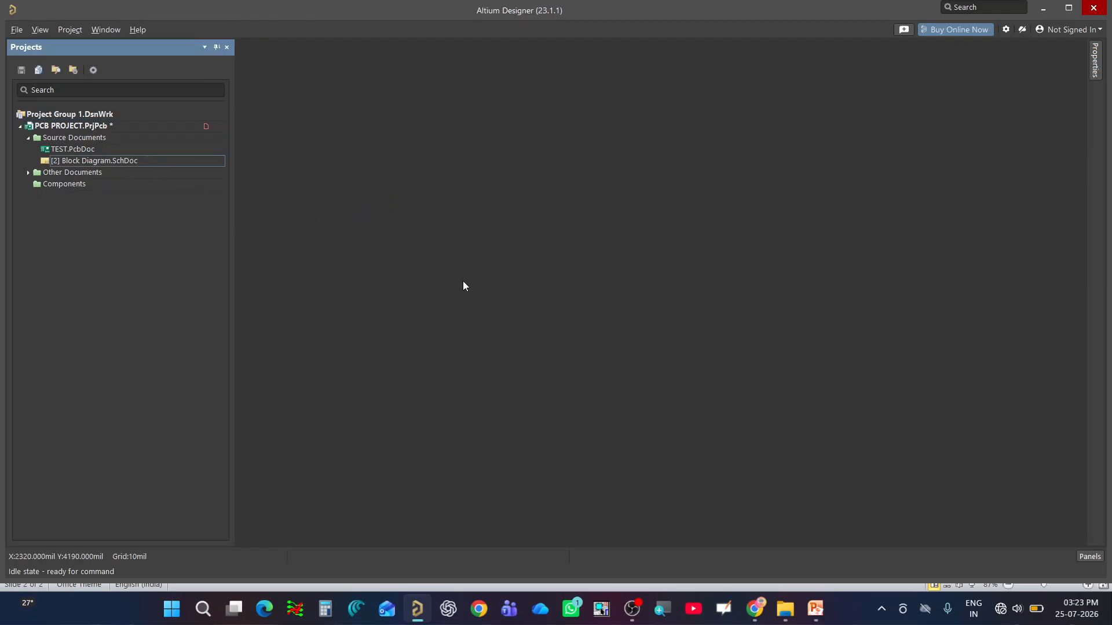
{"action": "scroll", "coordinate": [467, 301], "scroll_direction": "down", "scroll_amount": 2, "text": "ctrl"}
{"action": "scroll", "coordinate": [688, 451], "scroll_direction": "up", "scroll_amount": 1, "text": "ctrl"}
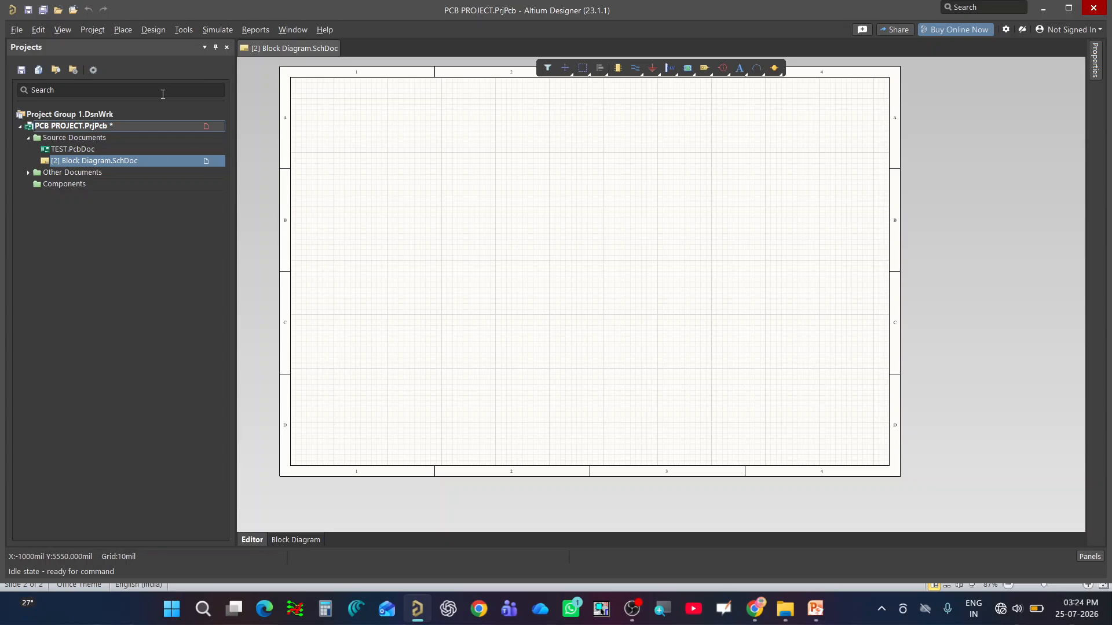
- Apply the local SCH A4 Template file to just the Block Diagram schematic without updating parameters, and save the schematic
{"action": "left_click", "coordinate": [142, 32]}
{"action": "mouse_move", "coordinate": [197, 101]}
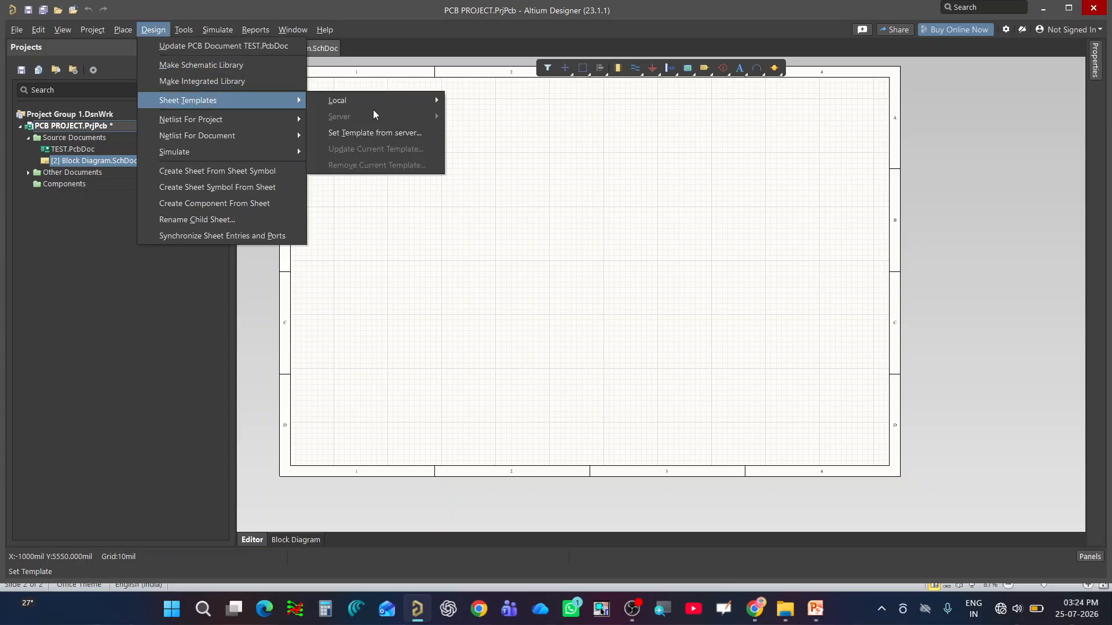
{"action": "mouse_move", "coordinate": [371, 101]}
{"action": "left_click", "coordinate": [504, 165]}
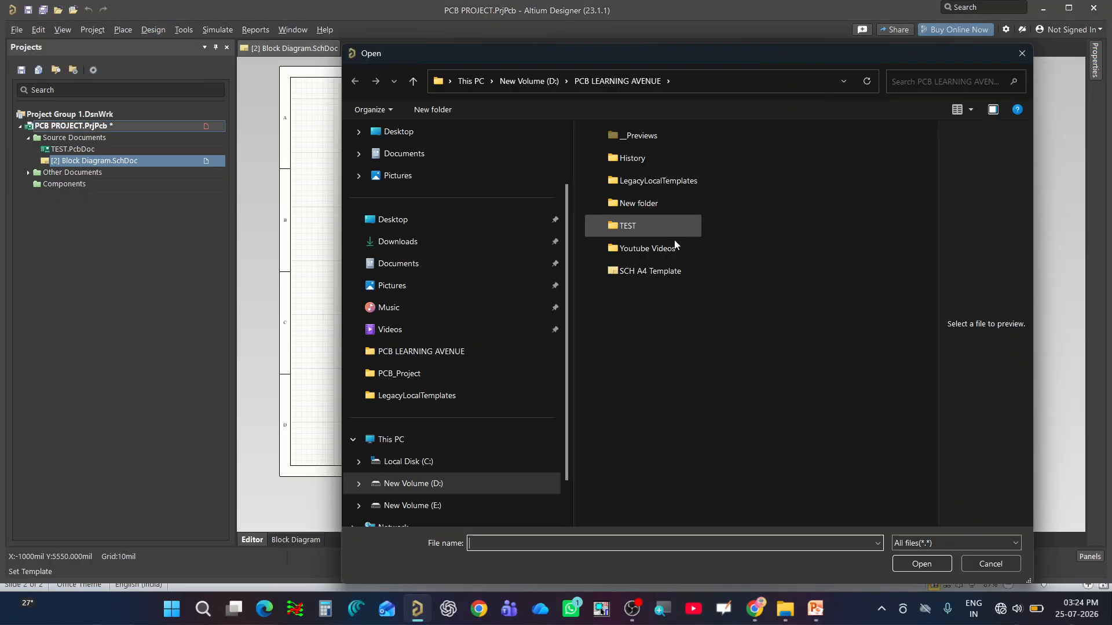
{"action": "left_click", "coordinate": [648, 271]}
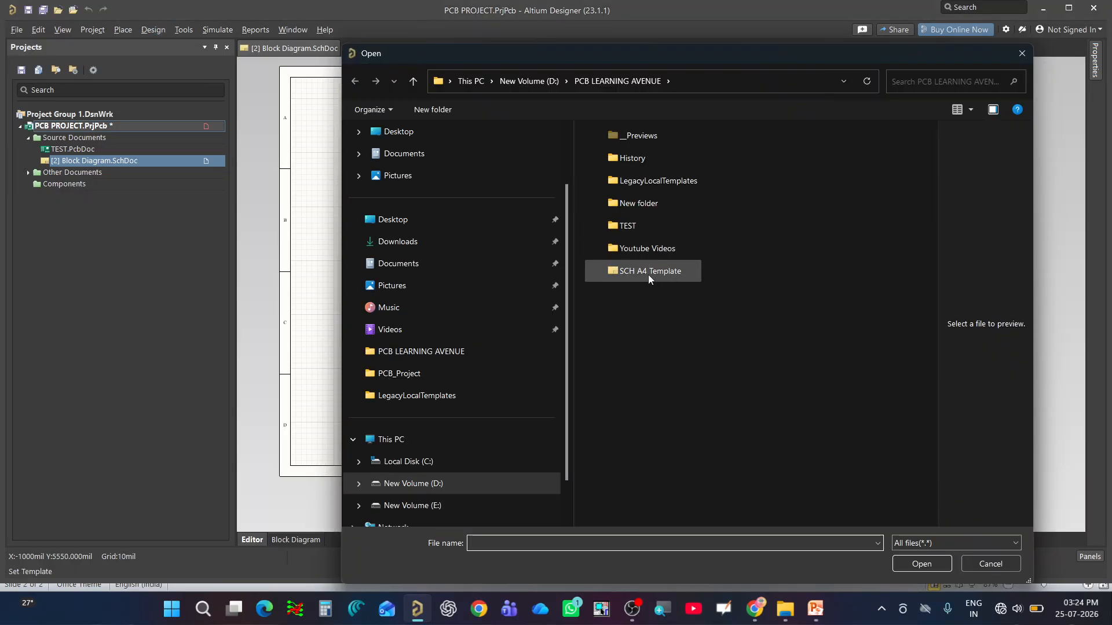
{"action": "left_click", "coordinate": [920, 563]}
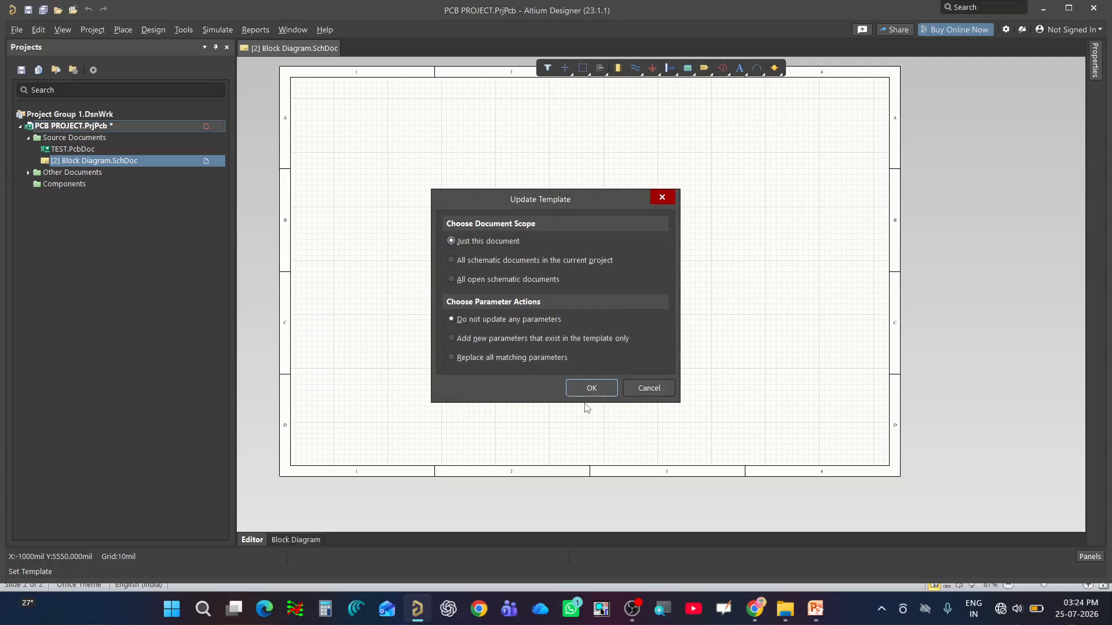
{"action": "left_click", "coordinate": [591, 388]}
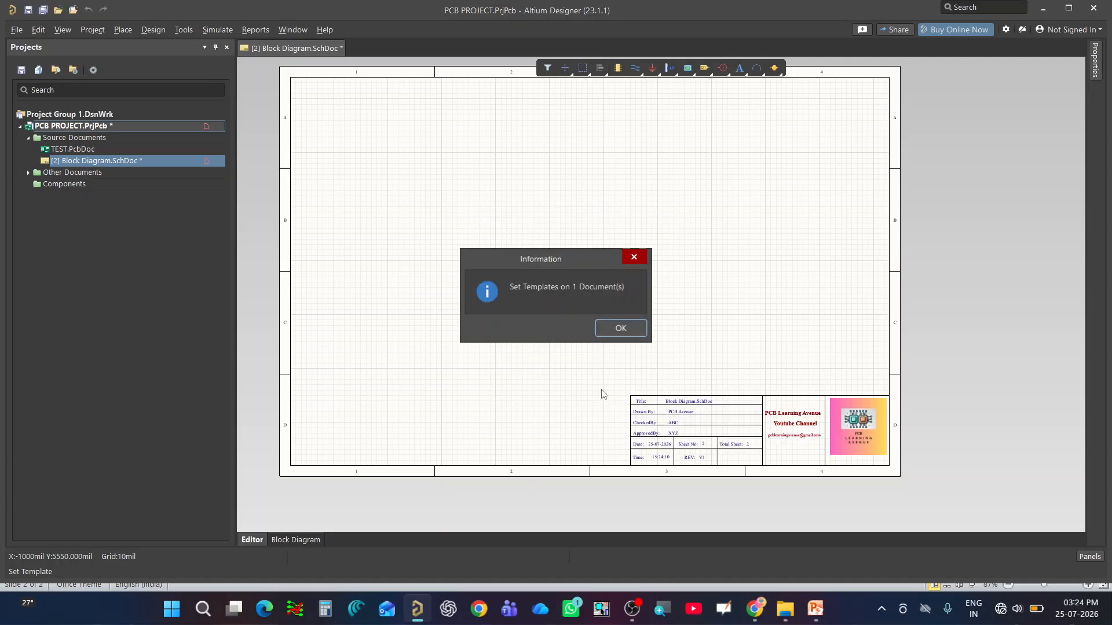
{"action": "left_click", "coordinate": [614, 328]}
{"action": "scroll", "coordinate": [597, 335], "scroll_direction": "up", "scroll_amount": 3, "text": "ctrl"}
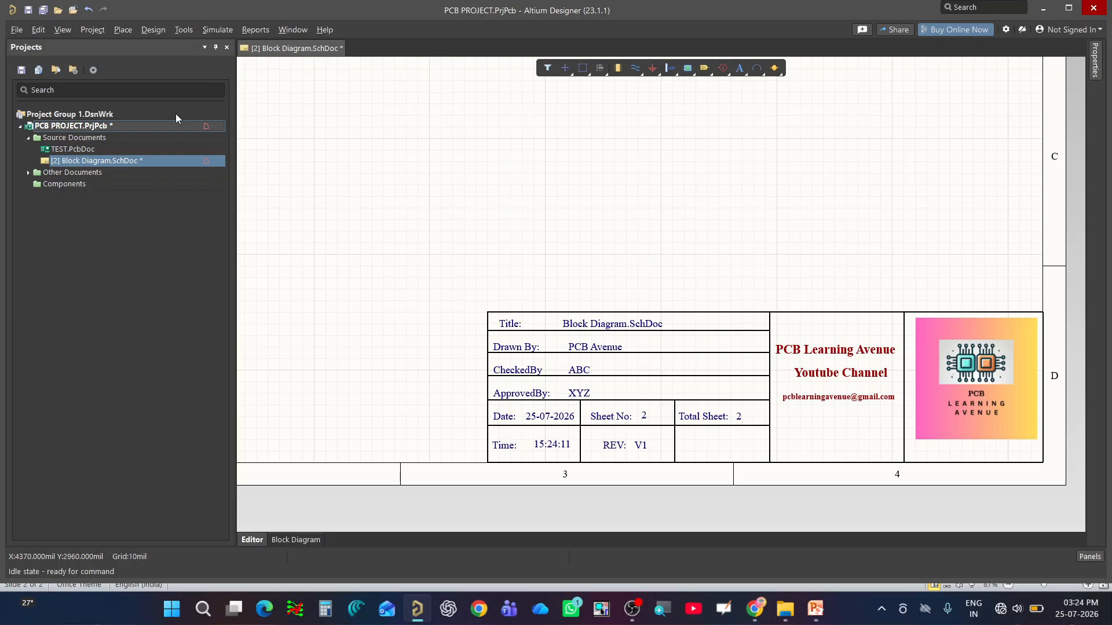
{"action": "left_click", "coordinate": [28, 11]}
- Rename the Block Diagram.SchDoc schematic as index.SchDoc and check the title field in its title block
{"action": "right_click", "coordinate": [107, 162]}
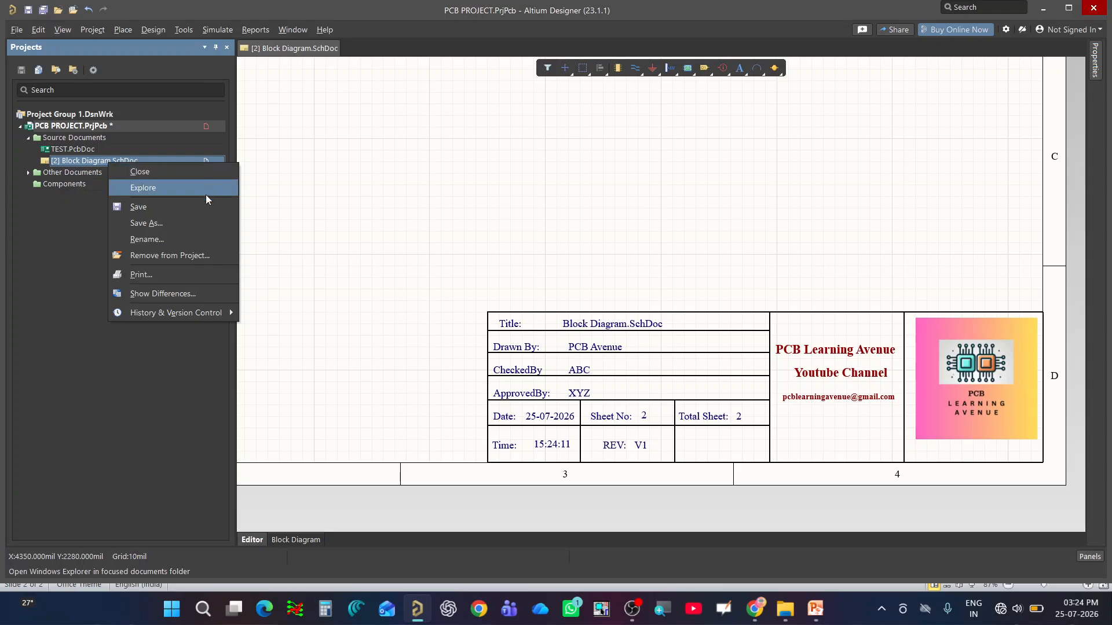
{"action": "left_click", "coordinate": [147, 239]}
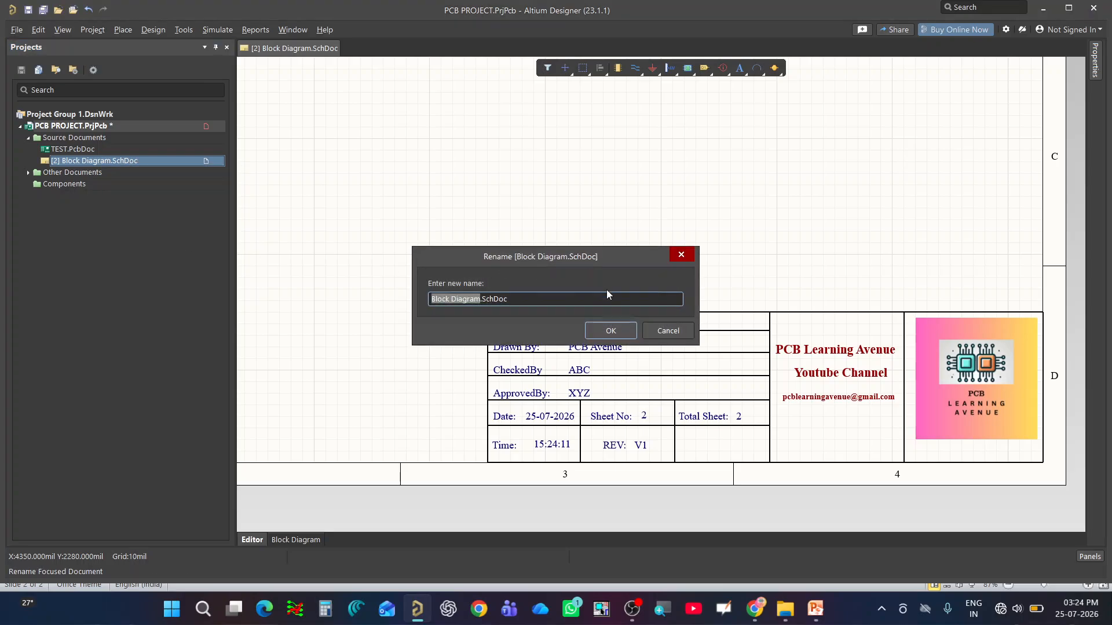
{"action": "left_click", "coordinate": [482, 300]}
{"action": "key", "text": "BackSpace"}
{"action": "key", "text": "BackSpace"}
{"action": "key", "text": "BackSpace"}
{"action": "key", "text": "BackSpace"}
{"action": "key", "text": "BackSpace"}
{"action": "key", "text": "BackSpace"}
{"action": "key", "text": "BackSpace"}
{"action": "key", "text": "BackSpace"}
{"action": "key", "text": "BackSpace"}
{"action": "key", "text": "BackSpace"}
{"action": "key", "text": "BackSpace"}
{"action": "key", "text": "BackSpace"}
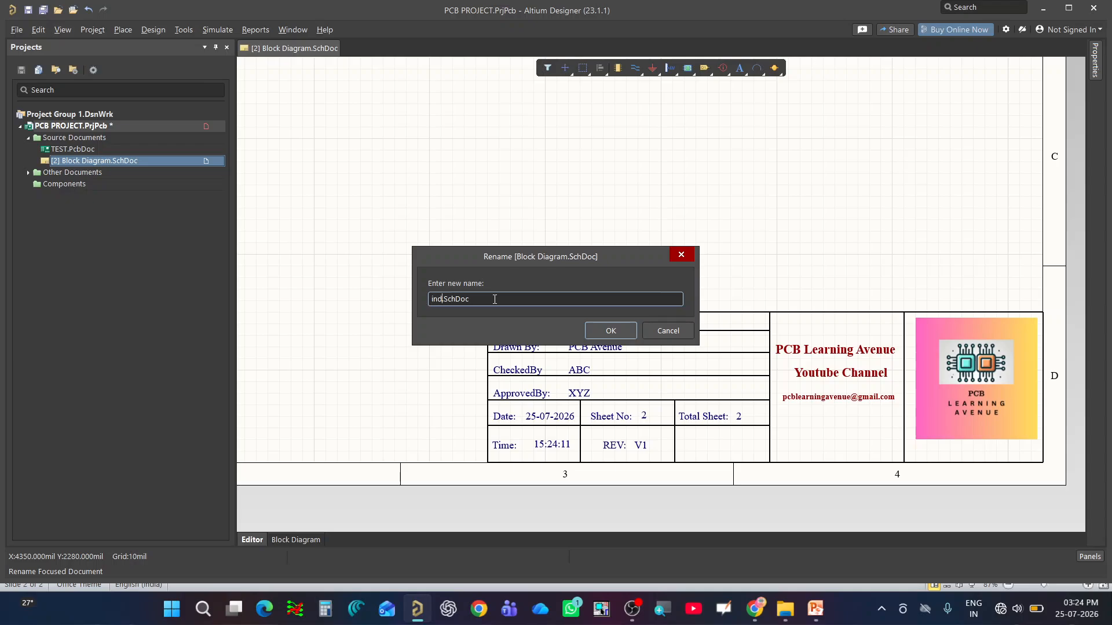
{"action": "key", "text": "Return"}
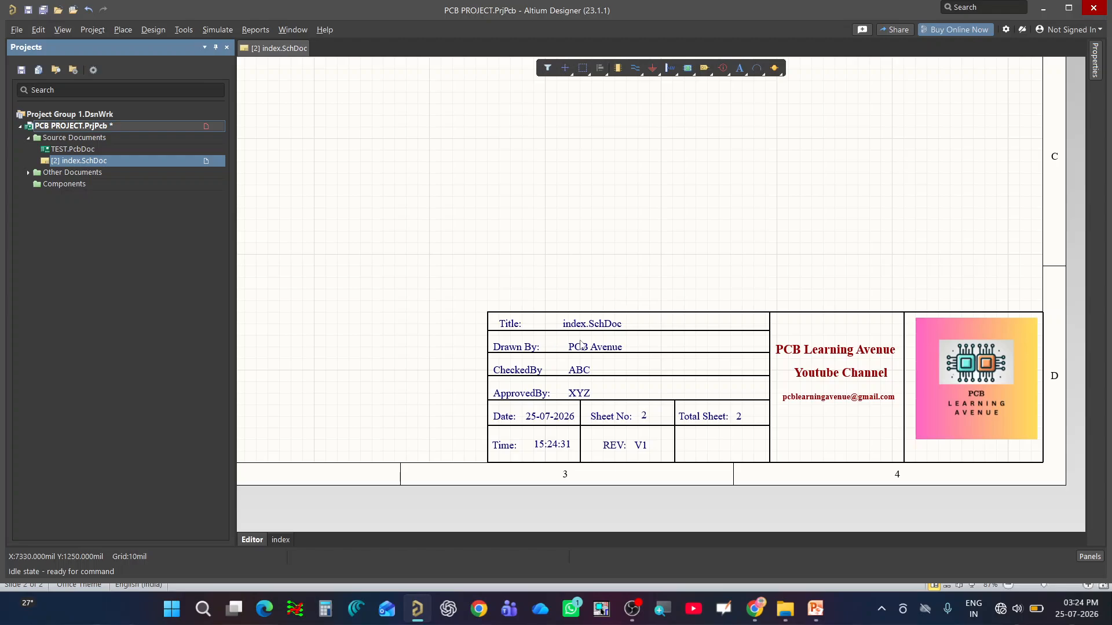
{"action": "scroll", "coordinate": [581, 345], "scroll_direction": "up", "scroll_amount": 4, "text": "ctrl"}
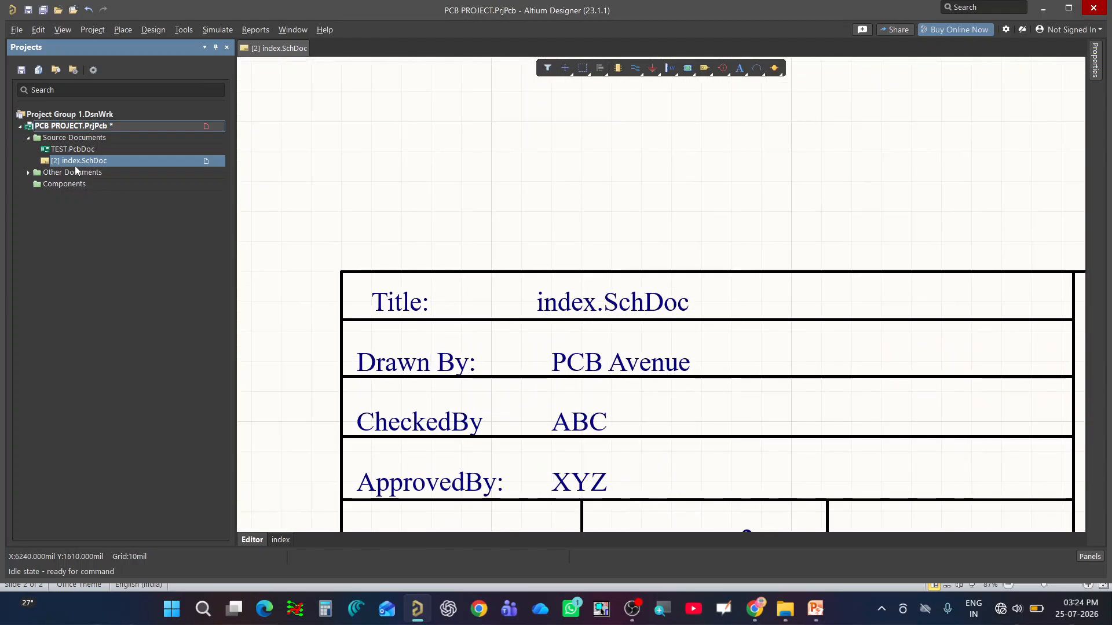
{"action": "scroll", "coordinate": [647, 412], "scroll_direction": "down", "scroll_amount": 6, "text": "ctrl"}
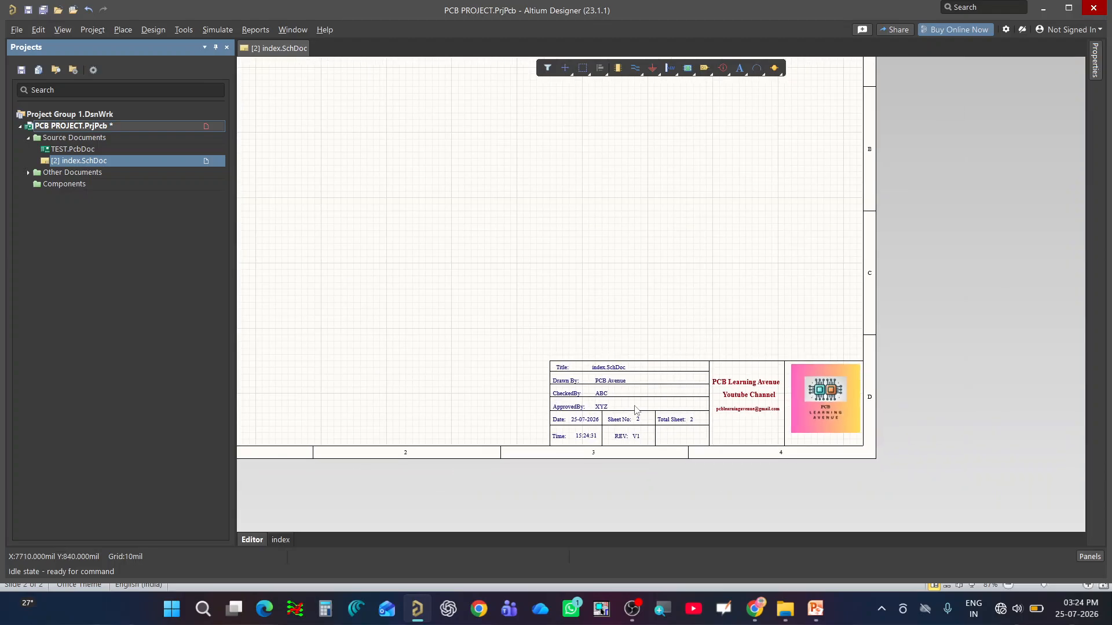
- Add a new schematic document to the PCB PROJECT project
{"action": "scroll", "coordinate": [651, 417], "scroll_direction": "down", "scroll_amount": 1, "text": "ctrl"}
{"action": "scroll", "coordinate": [608, 390], "scroll_direction": "up", "scroll_amount": 1, "text": "ctrl"}
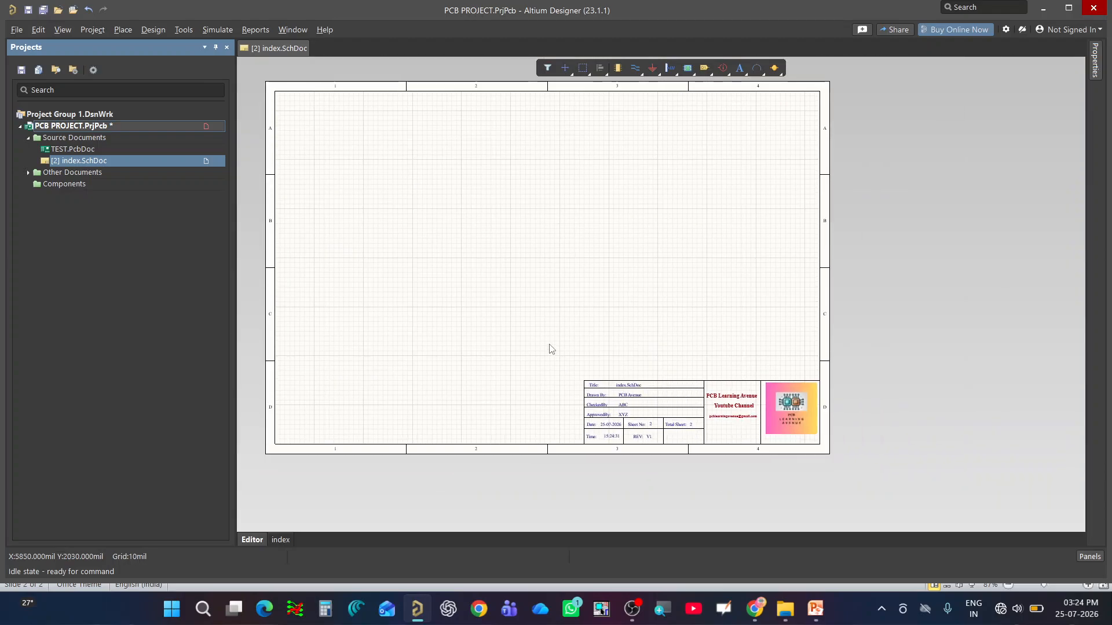
{"action": "right_click", "coordinate": [114, 127]}
{"action": "mouse_move", "coordinate": [259, 156]}
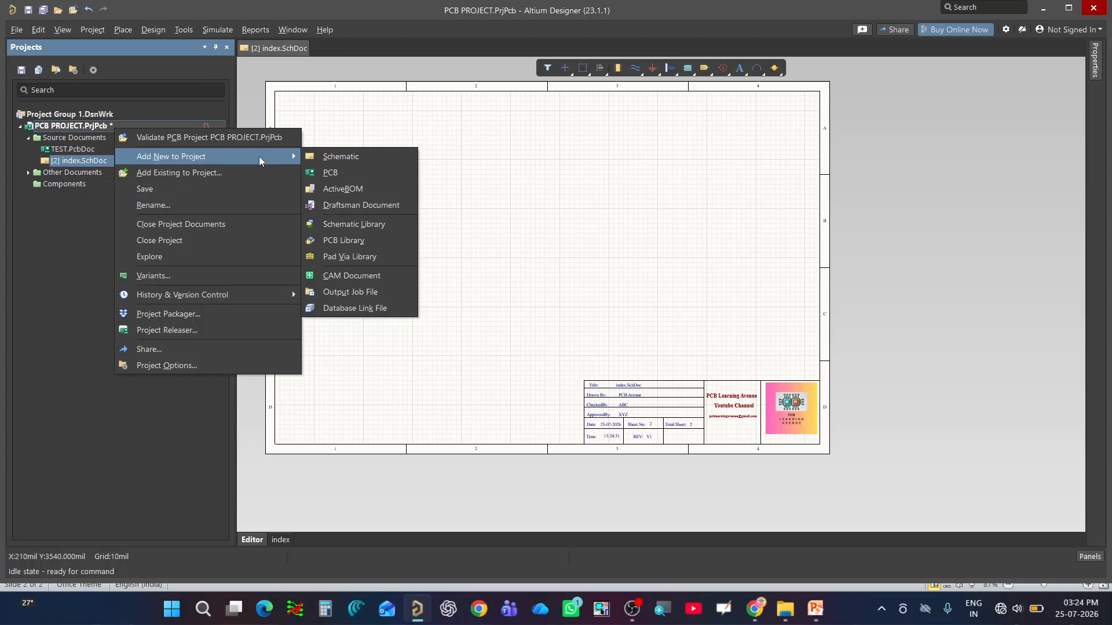
{"action": "left_click", "coordinate": [350, 159]}
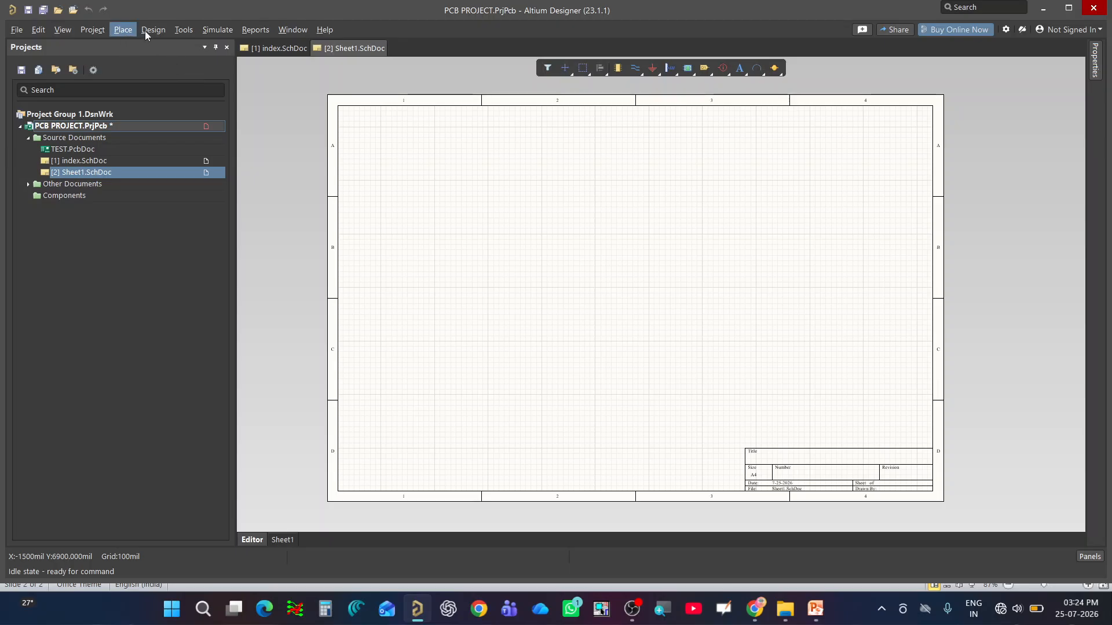
- Apply the local SCH A4 Template file to the new Sheet1 schematic and check the sheet fields in its title block
{"action": "left_click", "coordinate": [184, 29]}
{"action": "mouse_move", "coordinate": [153, 29]}
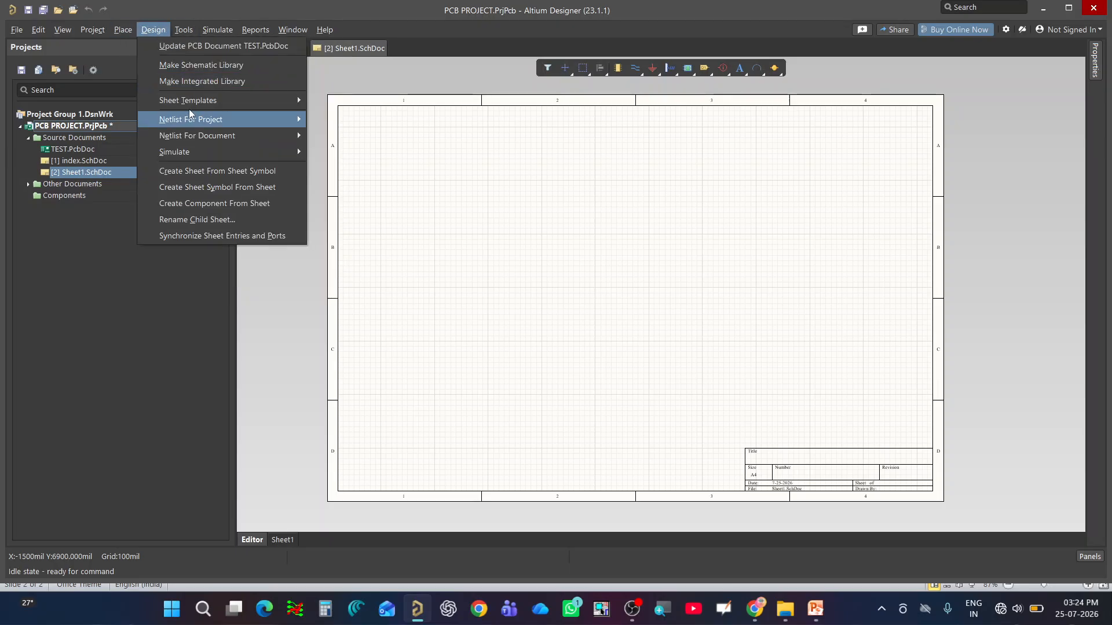
{"action": "mouse_move", "coordinate": [193, 102]}
{"action": "mouse_move", "coordinate": [435, 99]}
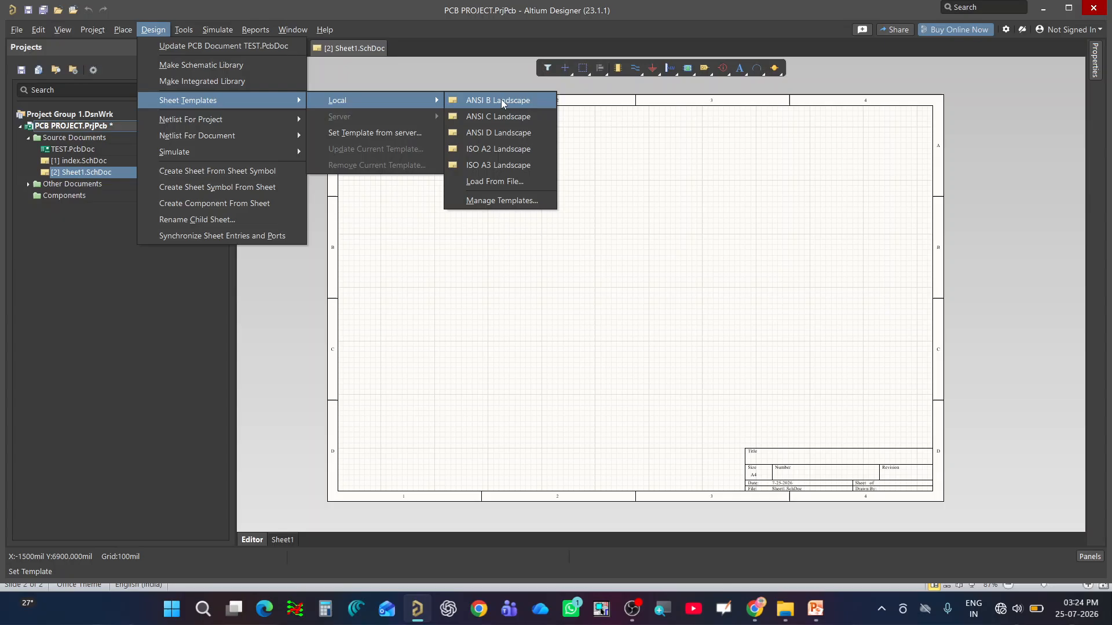
{"action": "left_click", "coordinate": [490, 180]}
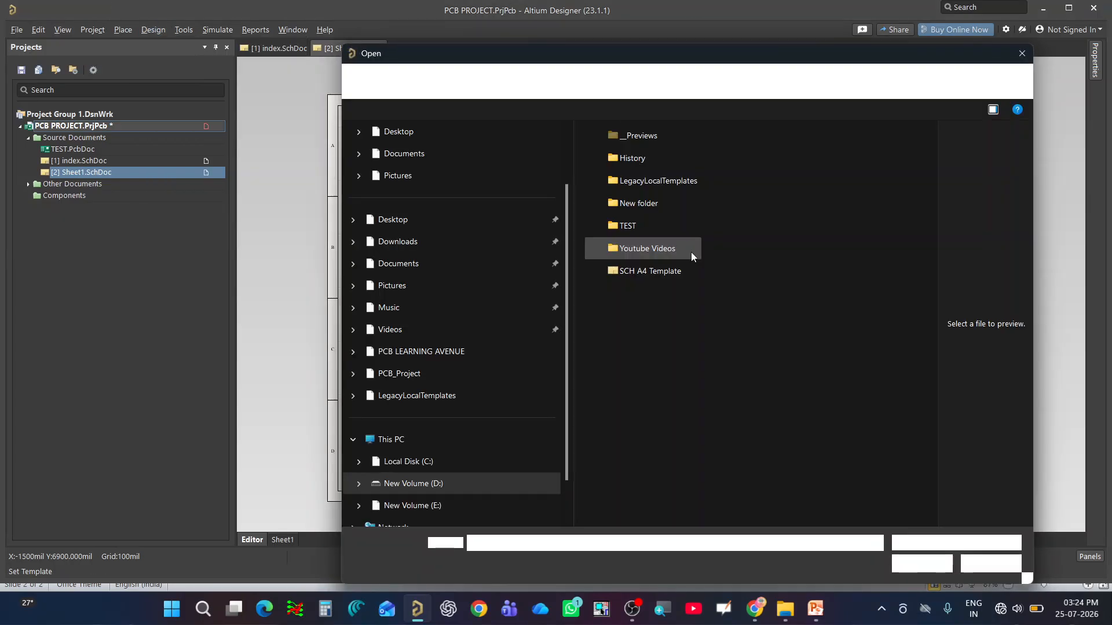
{"action": "left_click", "coordinate": [669, 274]}
{"action": "left_click", "coordinate": [908, 561]}
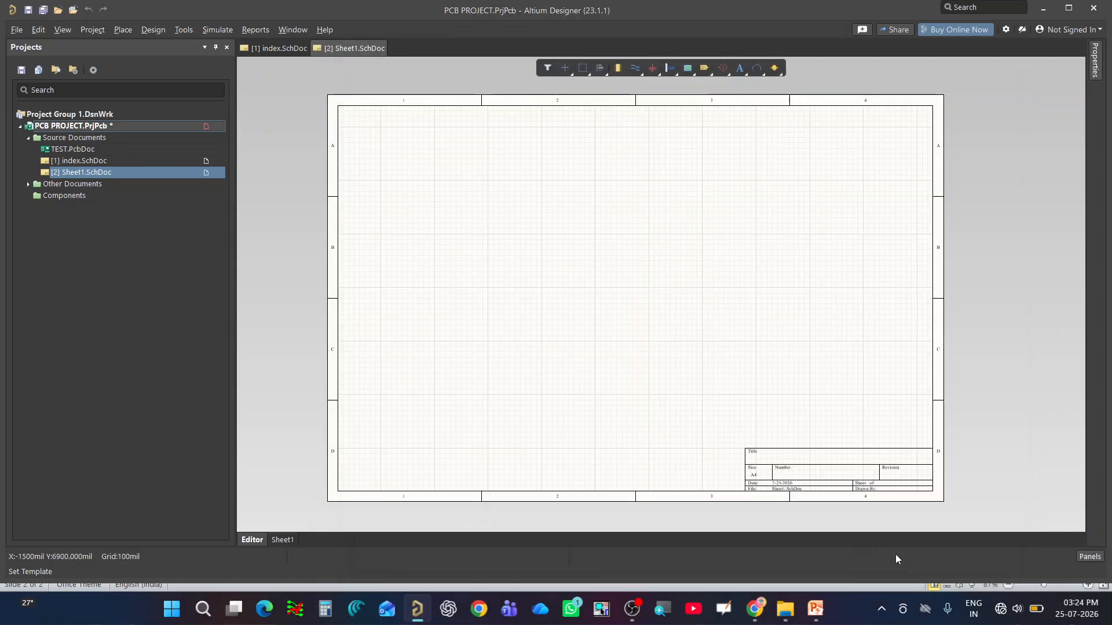
{"action": "left_click", "coordinate": [592, 389]}
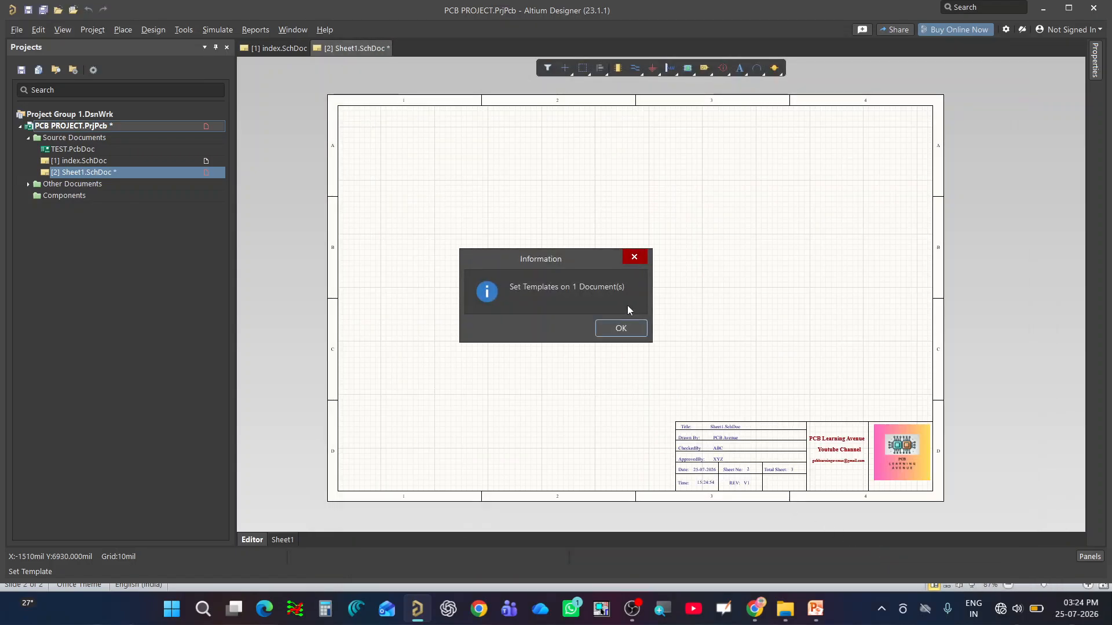
{"action": "left_click", "coordinate": [620, 329]}
{"action": "scroll", "coordinate": [572, 347], "scroll_direction": "up", "scroll_amount": 5, "text": "ctrl"}
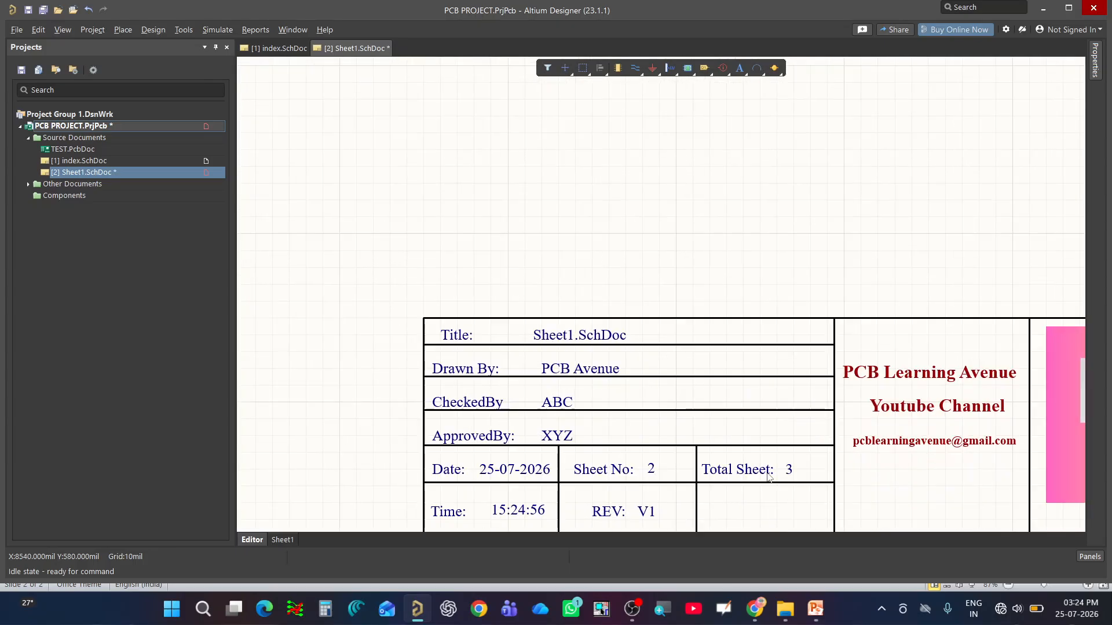
{"action": "scroll", "coordinate": [565, 312], "scroll_direction": "down", "scroll_amount": 2, "text": "ctrl"}
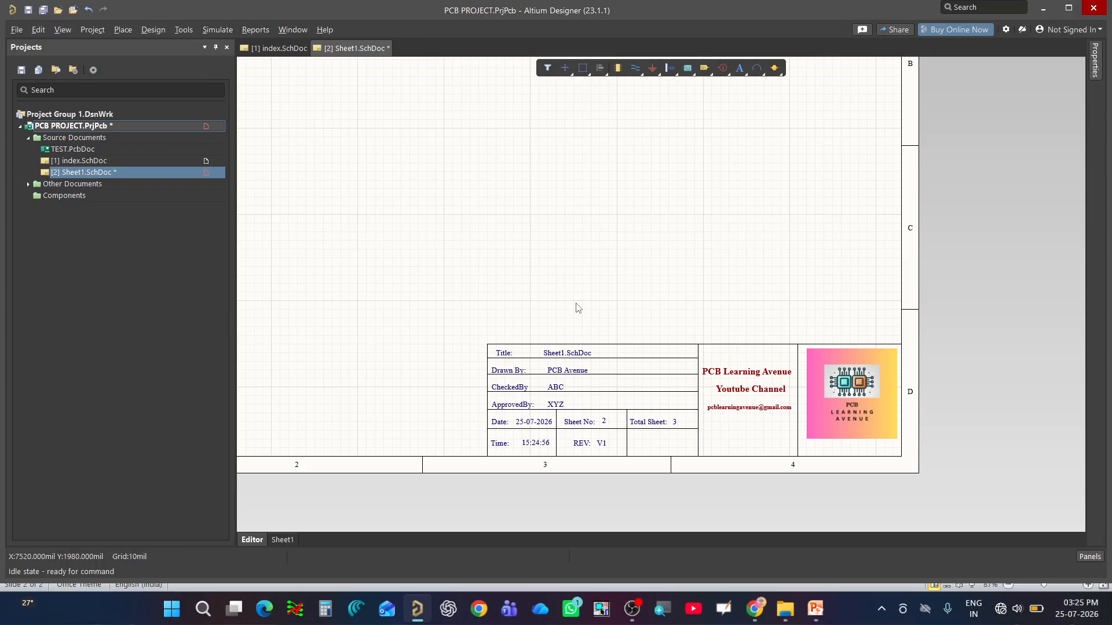
- Save the Sheet1 schematic as power supply in the PCB_Project folder and check the title field in its title block
{"action": "key", "text": "ctrl+s"}
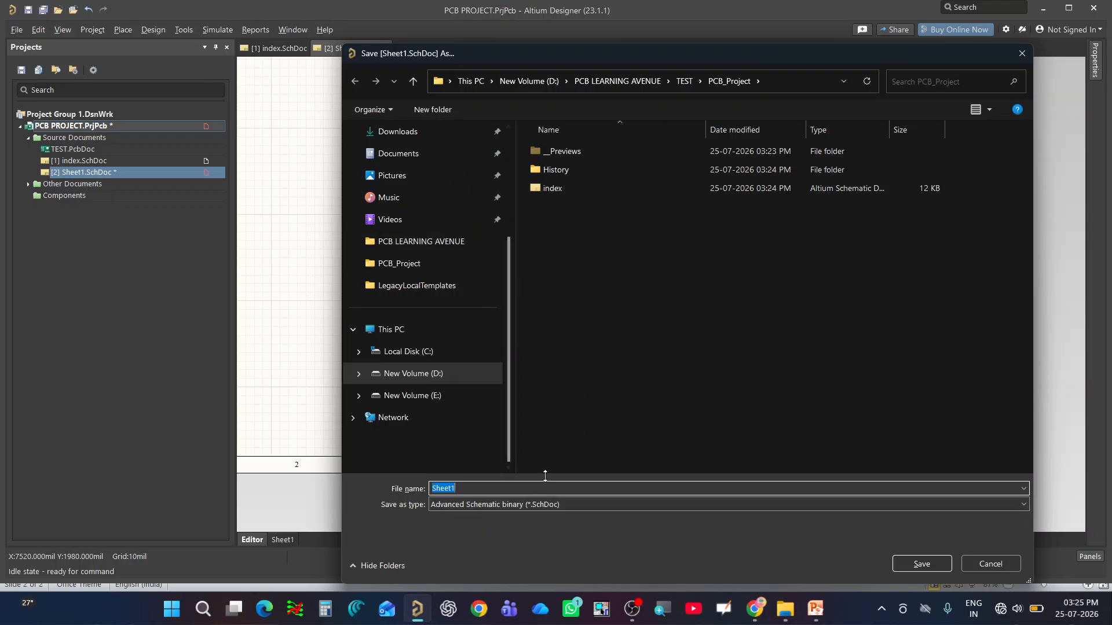
{"action": "type", "text": "power supply"}
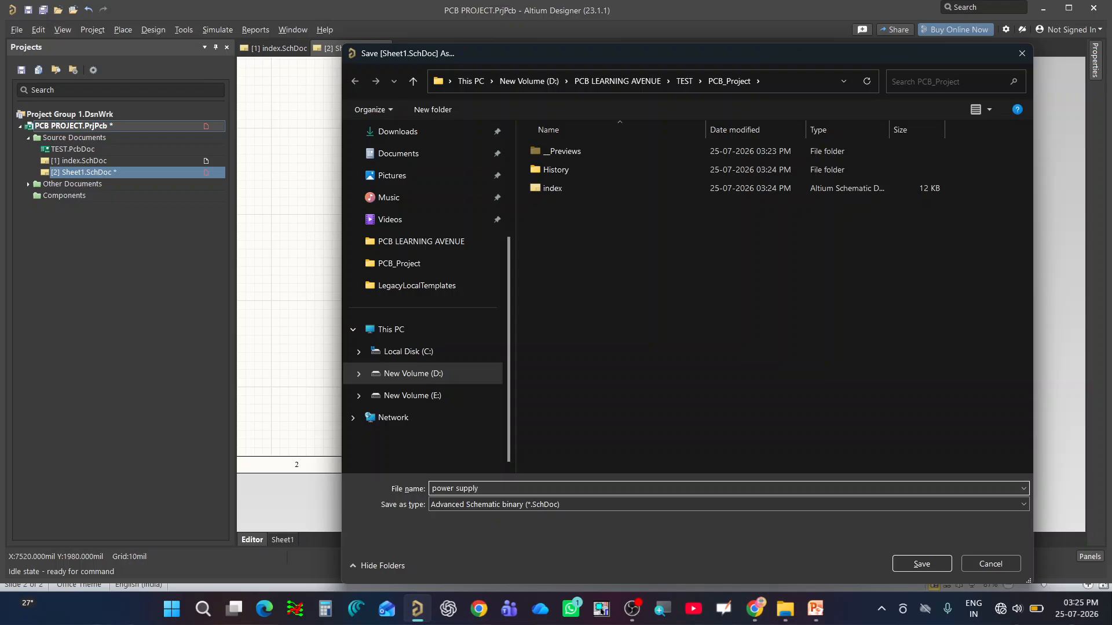
{"action": "key", "text": "Escape"}
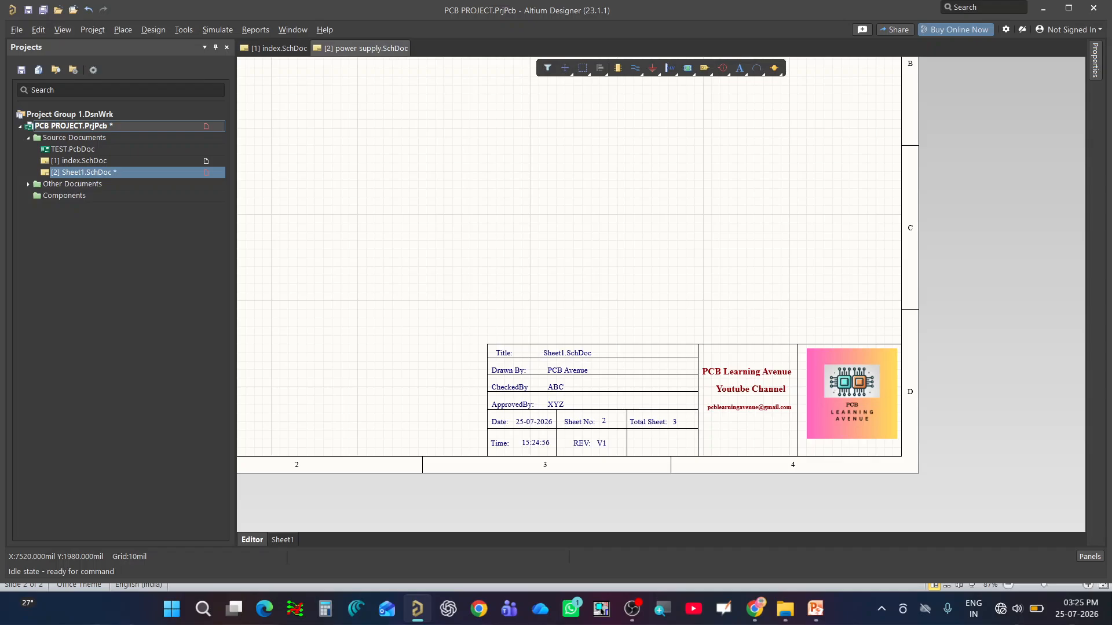
{"action": "scroll", "coordinate": [573, 367], "scroll_direction": "up", "scroll_amount": 3, "text": "ctrl"}
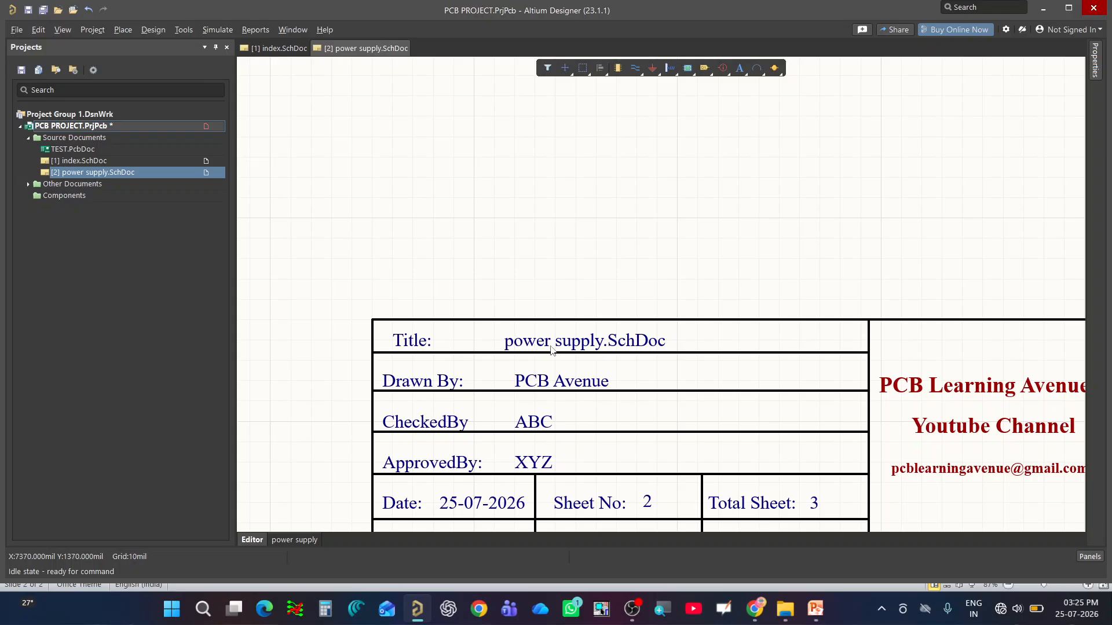
{"action": "scroll", "coordinate": [551, 348], "scroll_direction": "down", "scroll_amount": 3, "text": "ctrl"}
{"action": "scroll", "coordinate": [575, 501], "scroll_direction": "up", "scroll_amount": 2, "text": "ctrl"}
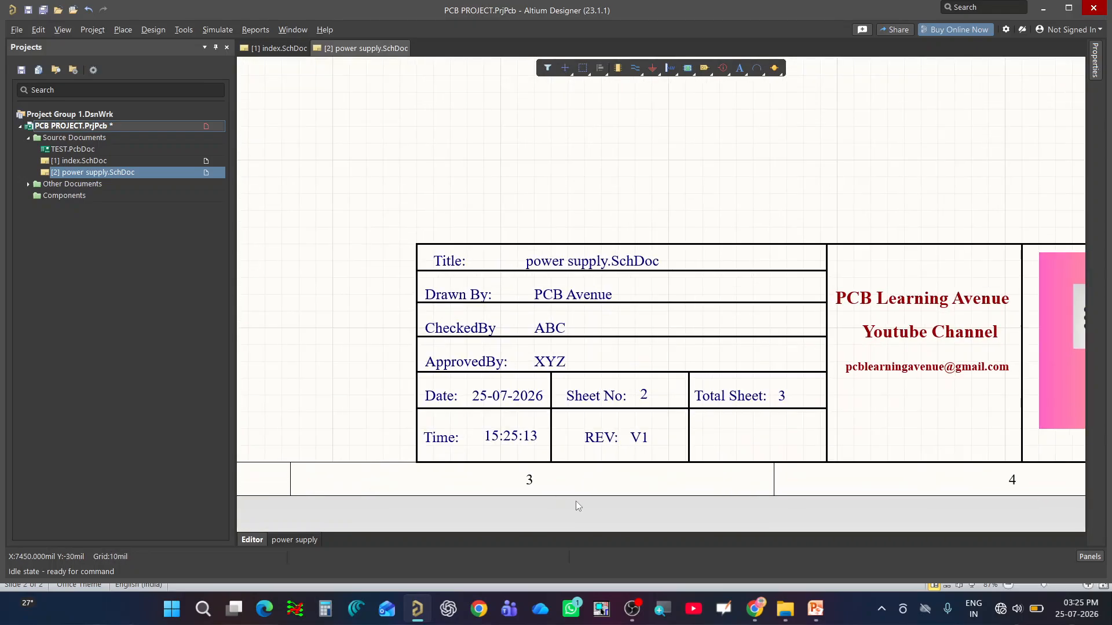
{"action": "scroll", "coordinate": [576, 502], "scroll_direction": "up", "scroll_amount": 1, "text": "ctrl"}
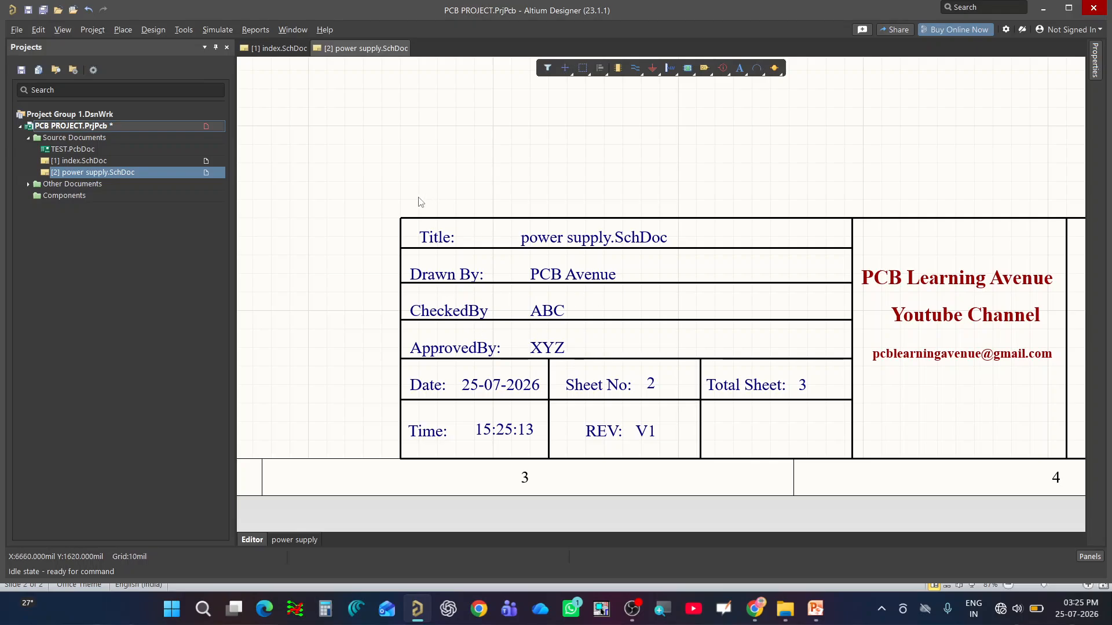
- Open the options of the PCB PROJECT project and review its ApprovedBy, CheckedBy and DrawnBy parameters
{"action": "right_click", "coordinate": [118, 123]}
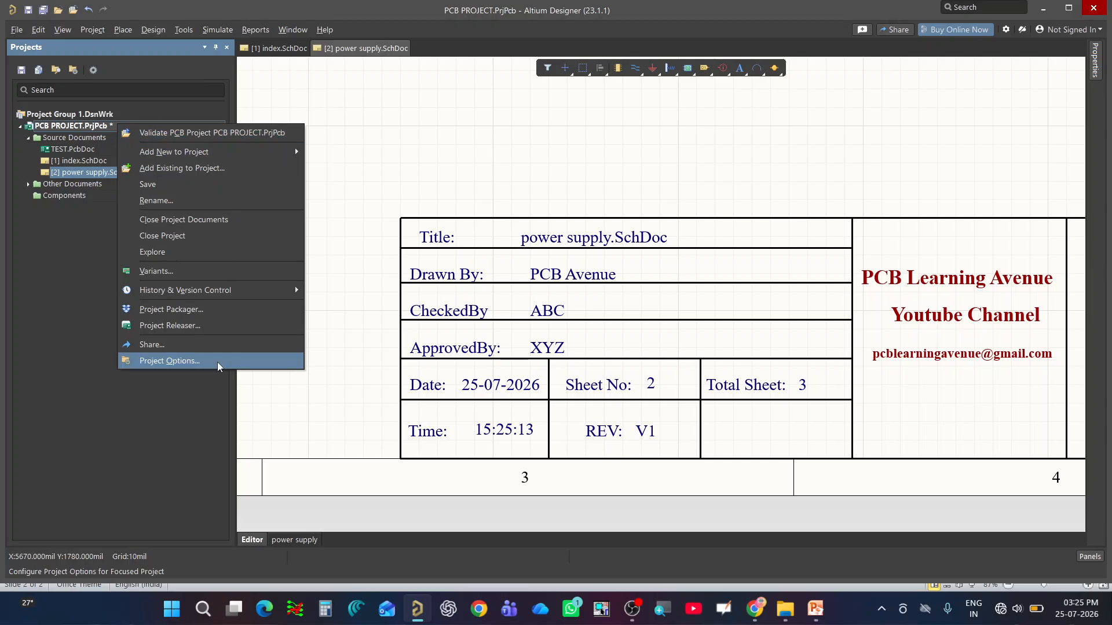
{"action": "left_click", "coordinate": [602, 202]}
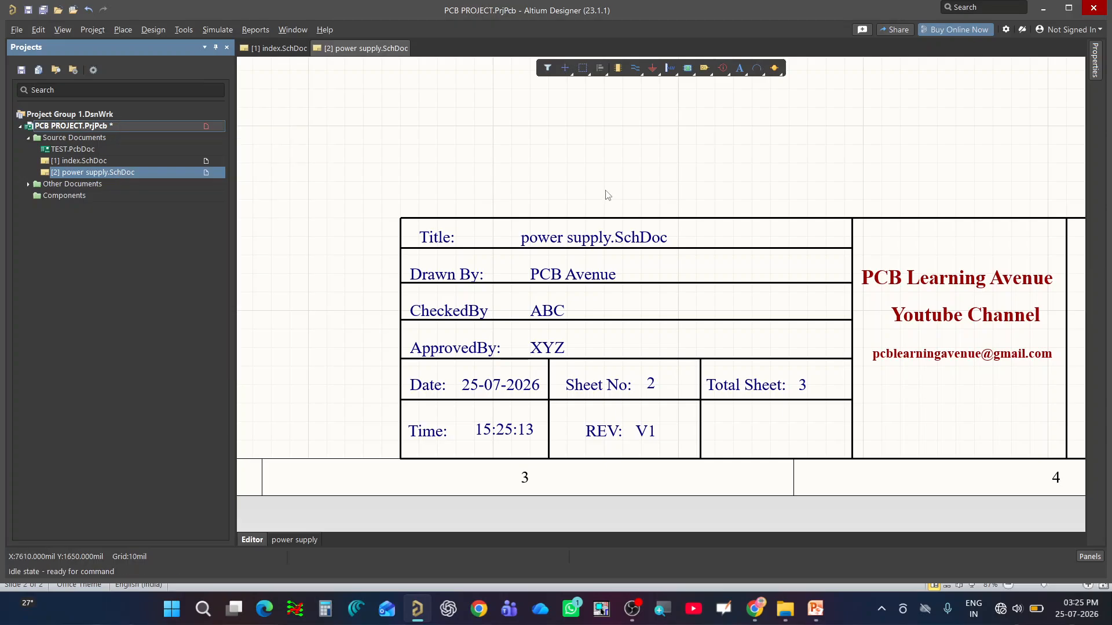
{"action": "right_click", "coordinate": [117, 123]}
{"action": "left_click", "coordinate": [199, 356]}
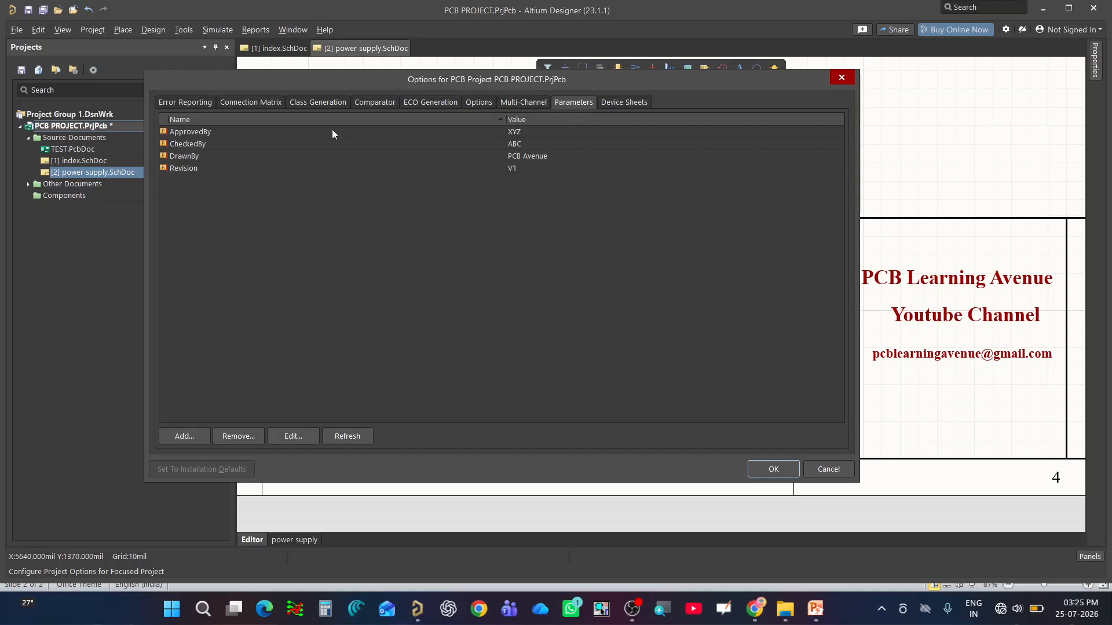
{"action": "left_click", "coordinate": [203, 107]}
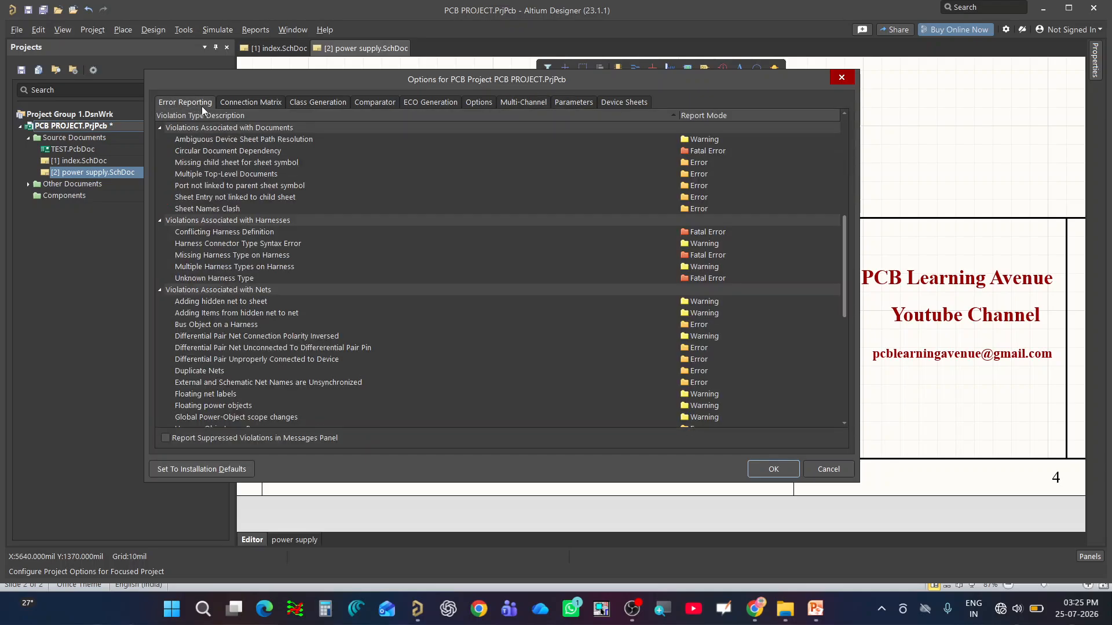
{"action": "left_click", "coordinate": [574, 105]}
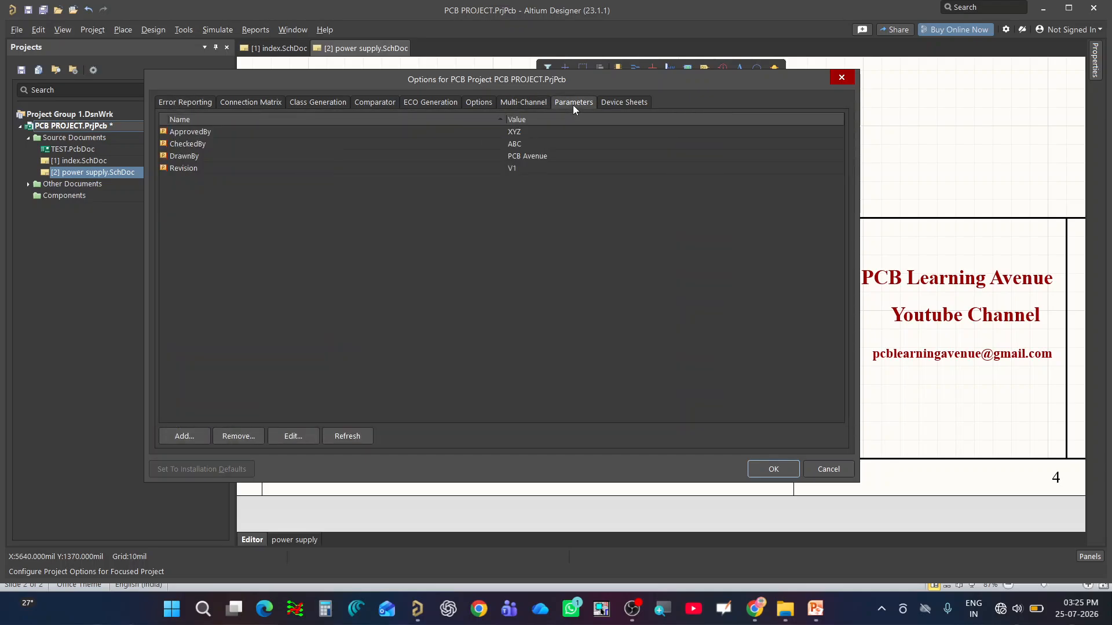
{"action": "left_click", "coordinate": [221, 137]}
{"action": "left_click", "coordinate": [221, 145]}
{"action": "left_click", "coordinate": [219, 155]}
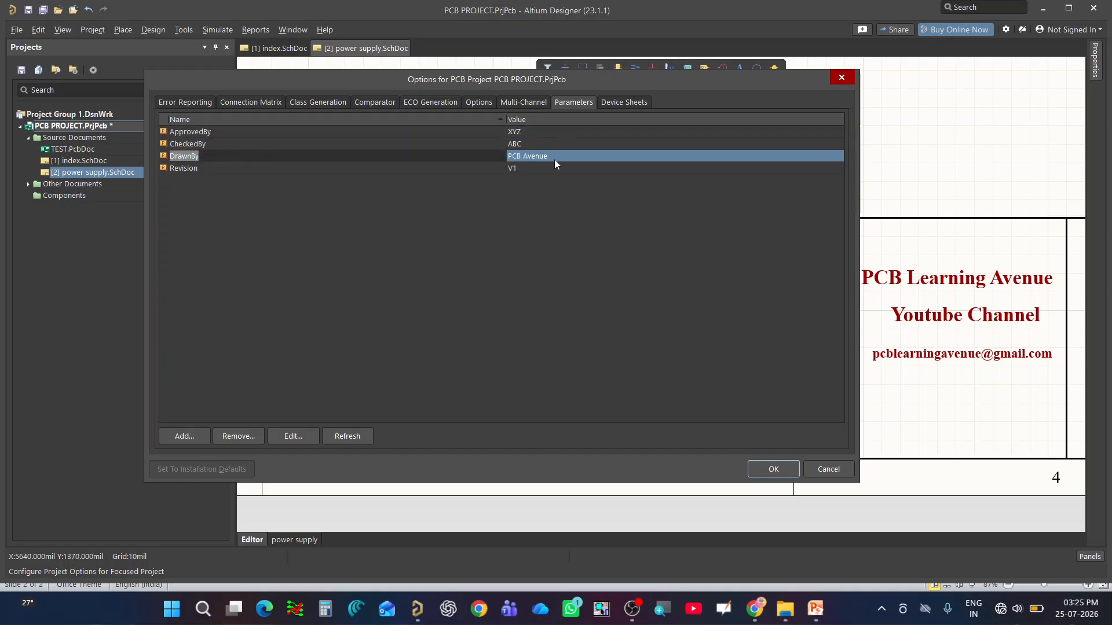
- Set the project parameters CheckedBy to Avenue and ApprovedBy to ABC, and apply them to the title block
{"action": "double_click", "coordinate": [547, 144]}
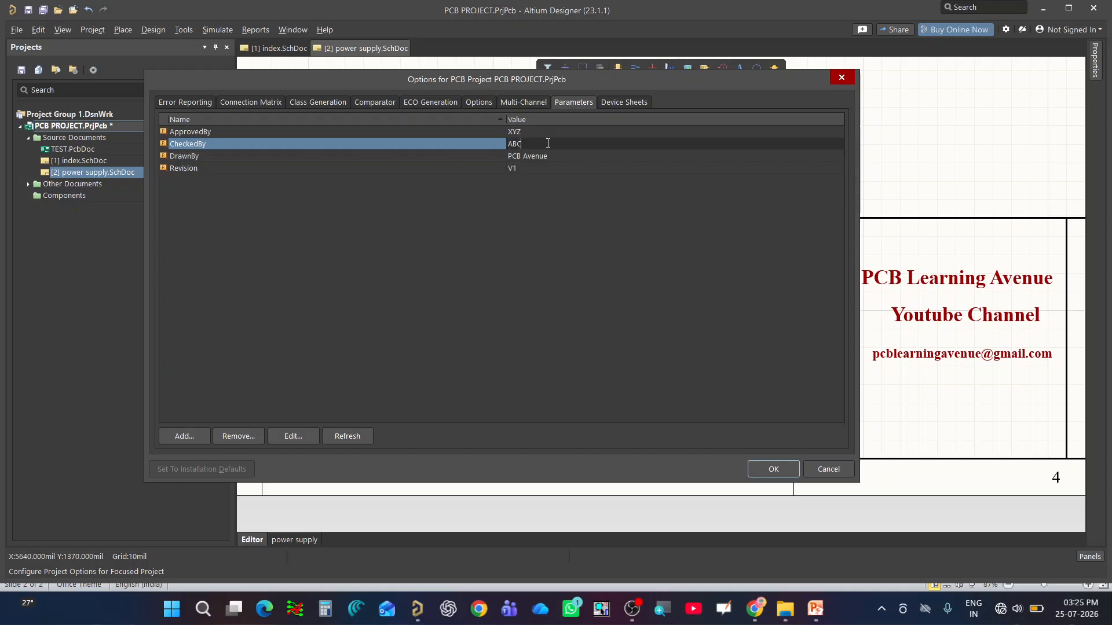
{"action": "key", "text": "BackSpace"}
{"action": "key", "text": "BackSpace"}
{"action": "type", "text": "Avenue"}
{"action": "left_click", "coordinate": [548, 132]}
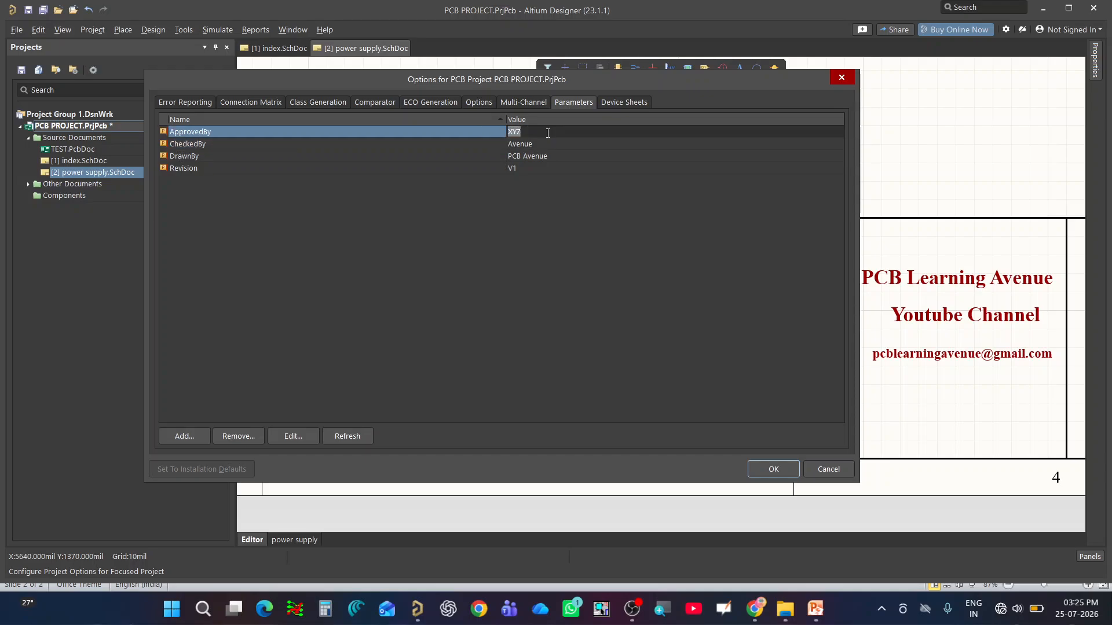
{"action": "type", "text": "ABC"}
{"action": "left_click", "coordinate": [555, 145]}
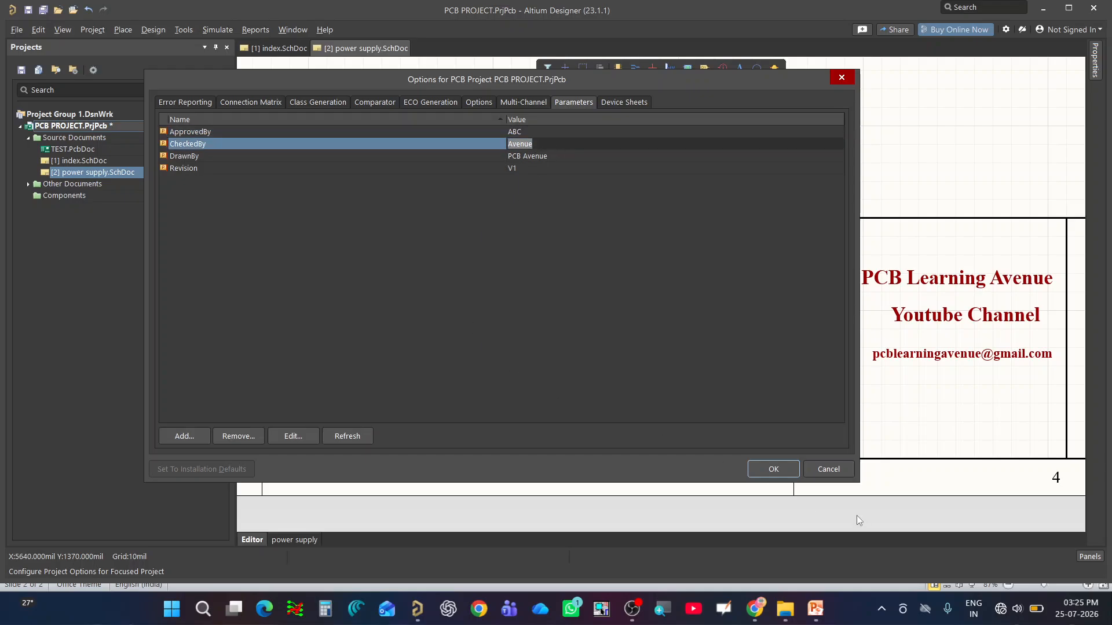
{"action": "left_click", "coordinate": [760, 470]}
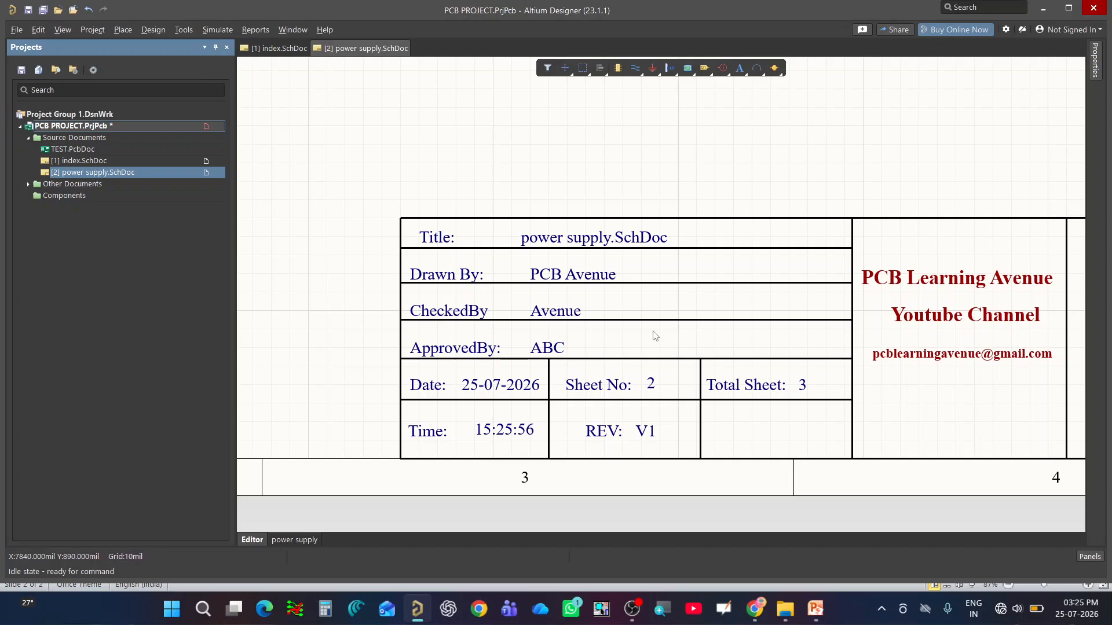
{"action": "scroll", "coordinate": [611, 343], "scroll_direction": "down", "scroll_amount": 1, "text": "ctrl"}
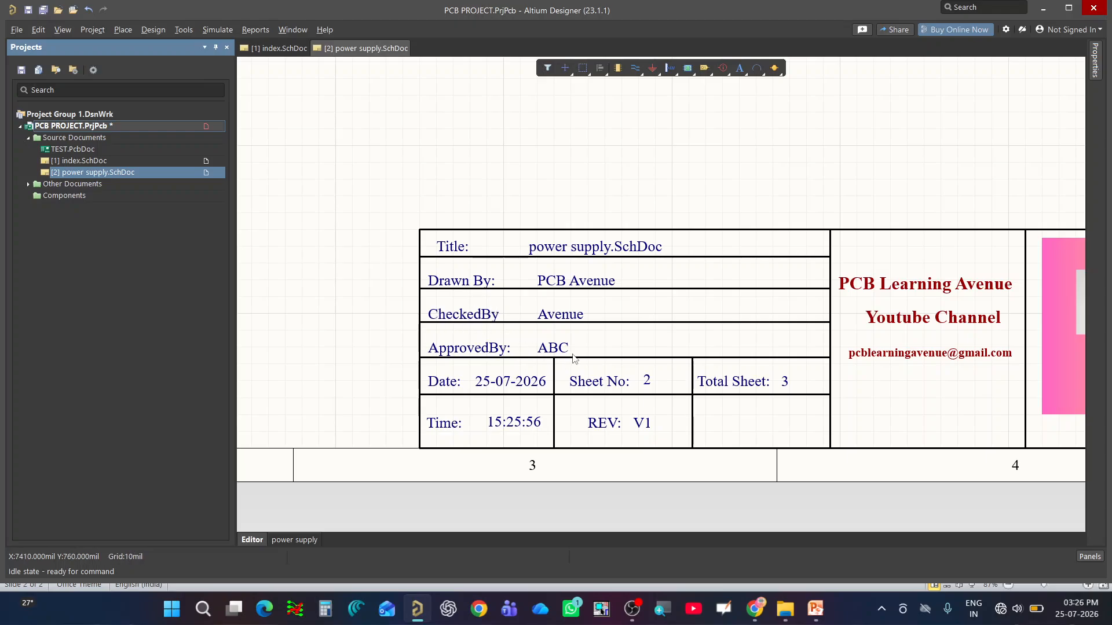
- Set the project's Revision parameter to V0 and apply it to the title block
{"action": "right_click", "coordinate": [116, 127]}
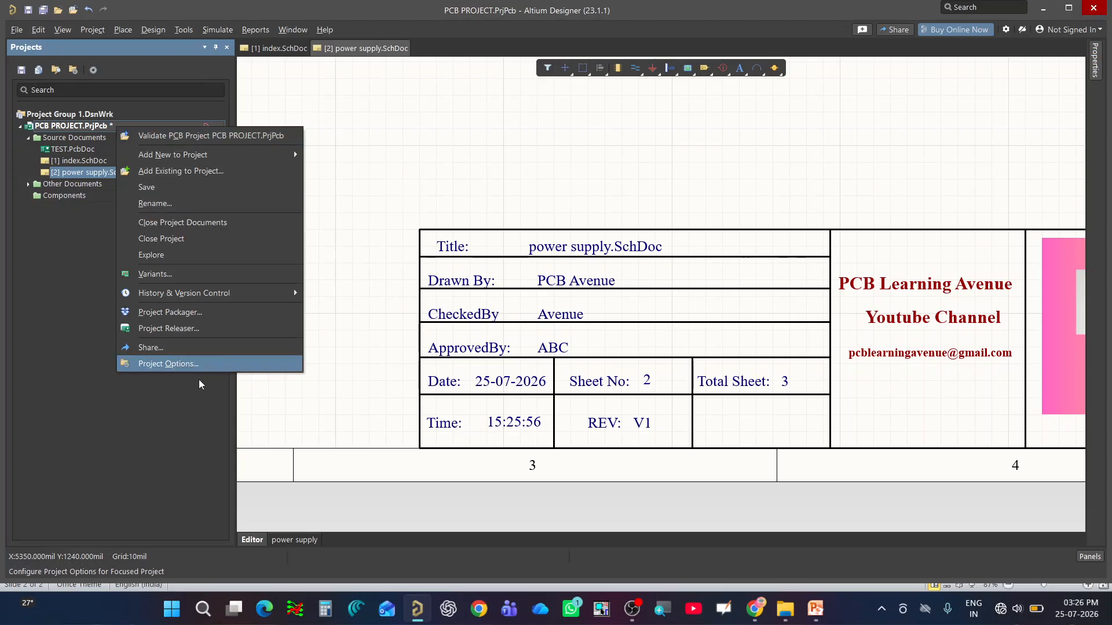
{"action": "left_click", "coordinate": [203, 364]}
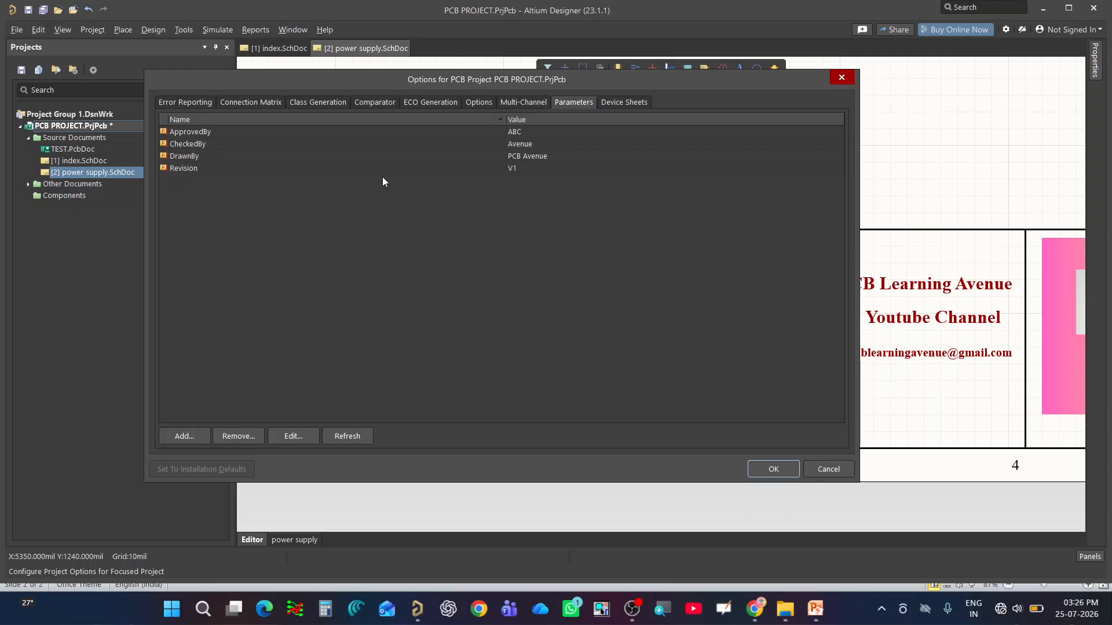
{"action": "double_click", "coordinate": [536, 169]}
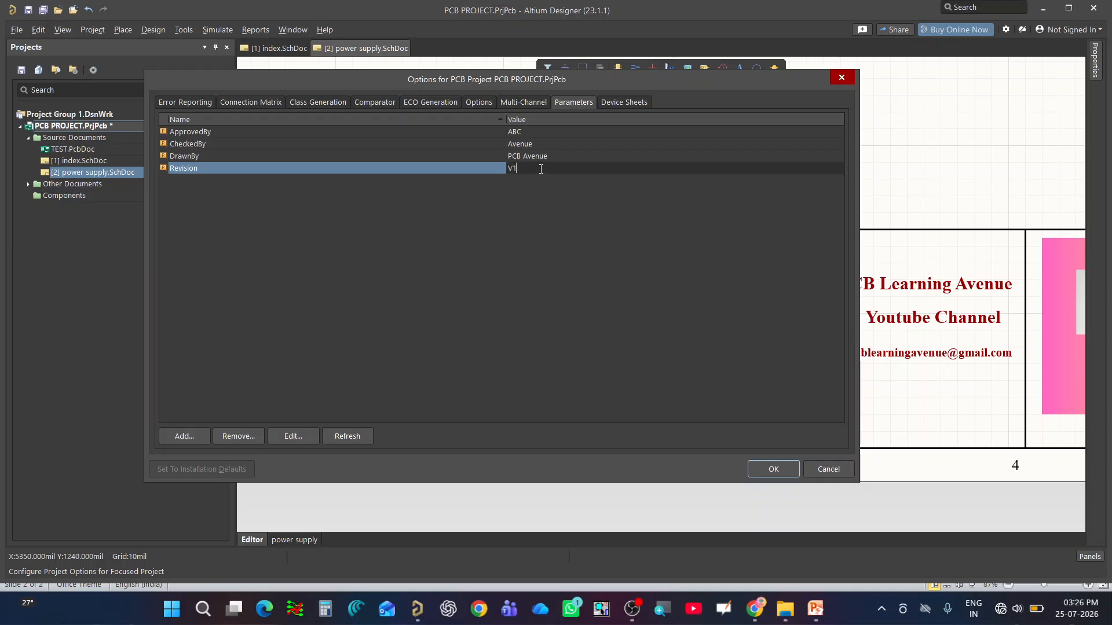
{"action": "type", "text": "0"}
{"action": "key", "text": "Return"}
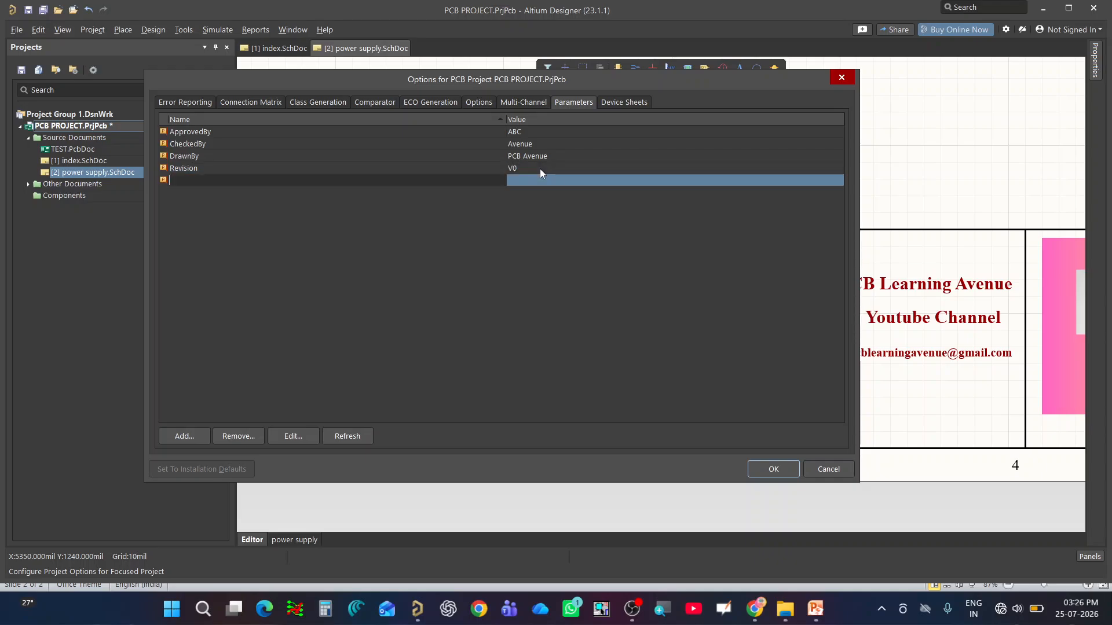
{"action": "left_click", "coordinate": [761, 472]}
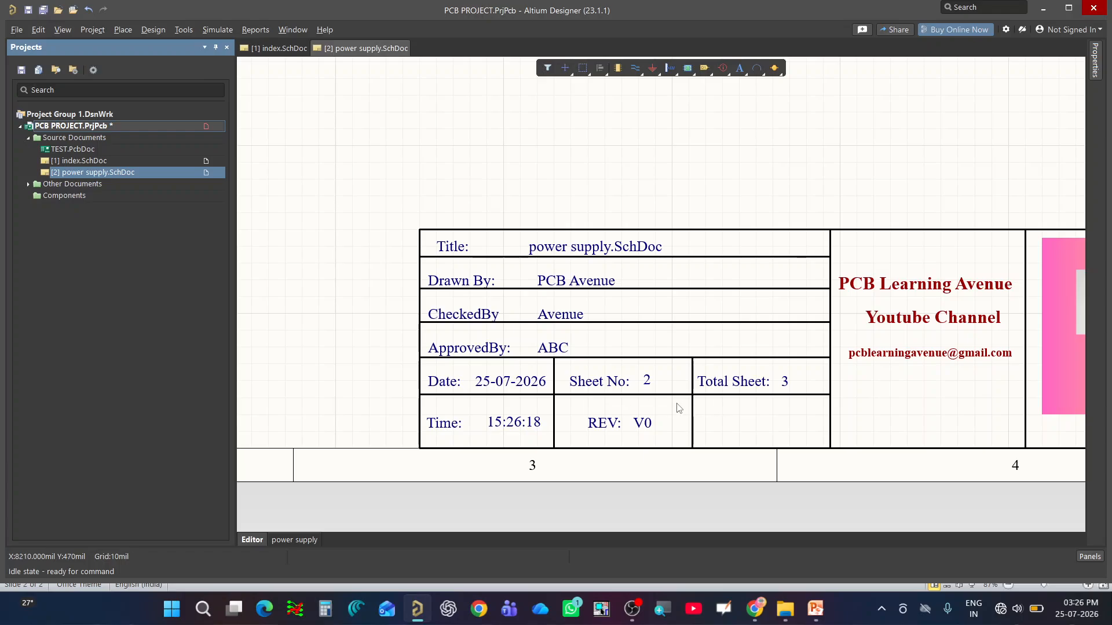
- Check the title block on the power supply sheet and save the PCB PROJECT project
{"action": "scroll", "coordinate": [652, 417], "scroll_direction": "down", "scroll_amount": 1, "text": "ctrl"}
{"action": "scroll", "coordinate": [716, 446], "scroll_direction": "down", "scroll_amount": 5, "text": "ctrl"}
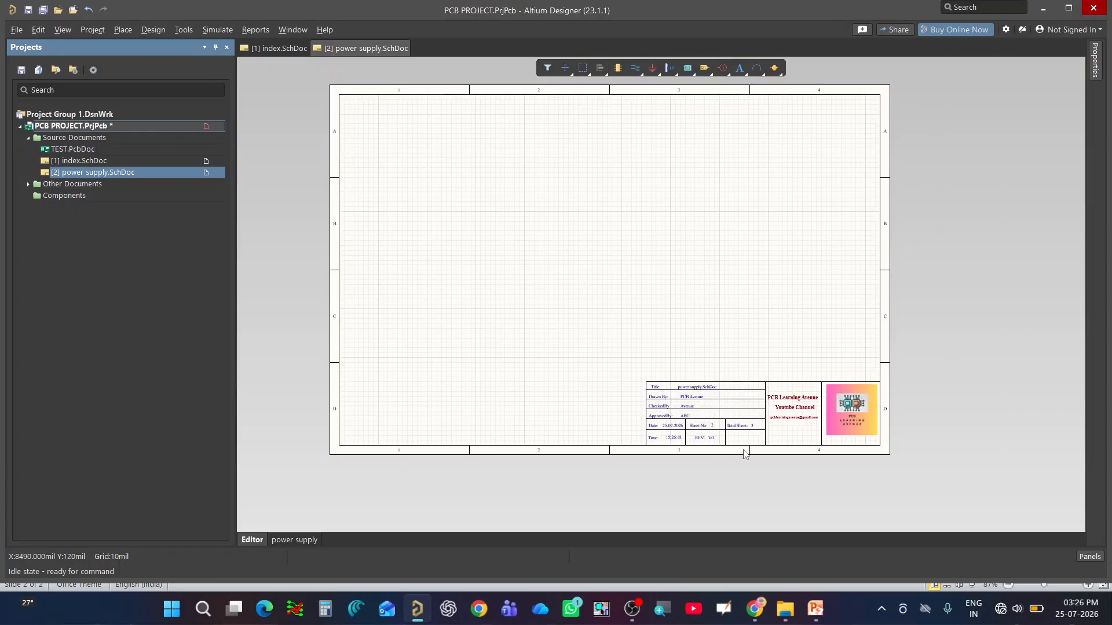
{"action": "scroll", "coordinate": [780, 333], "scroll_direction": "up", "scroll_amount": 3, "text": "ctrl"}
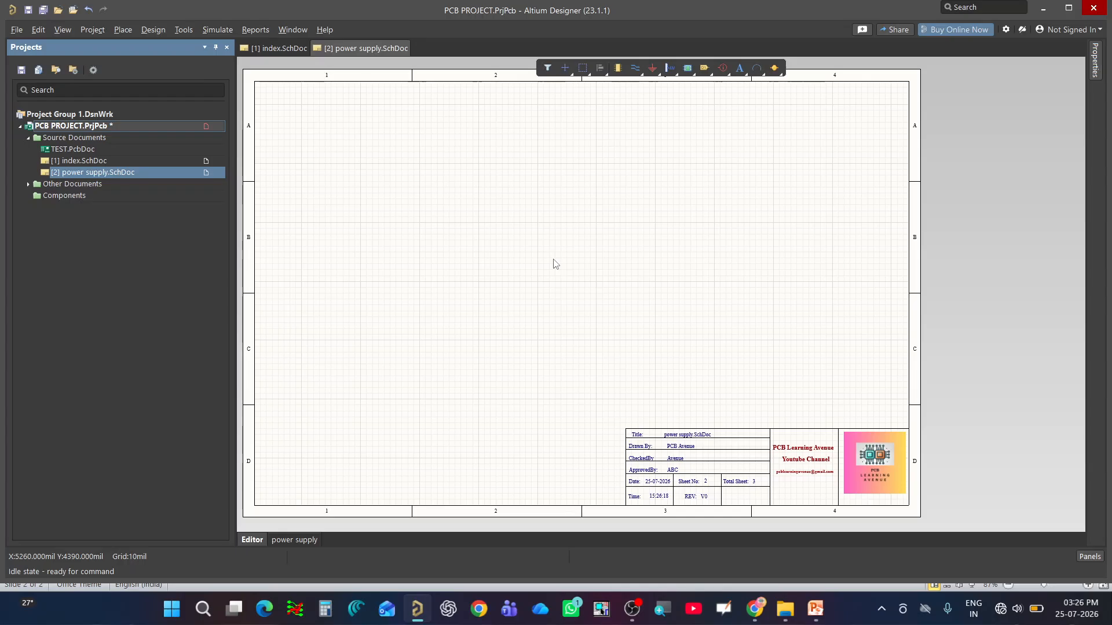
{"action": "scroll", "coordinate": [591, 261], "scroll_direction": "down", "scroll_amount": 1, "text": "ctrl"}
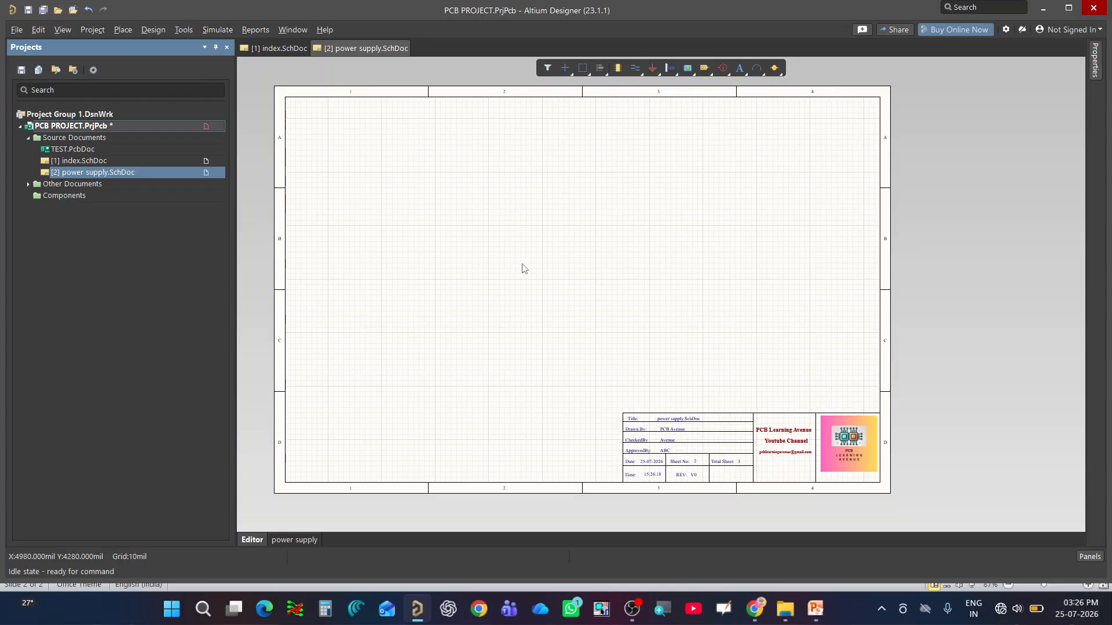
{"action": "right_click", "coordinate": [99, 124]}
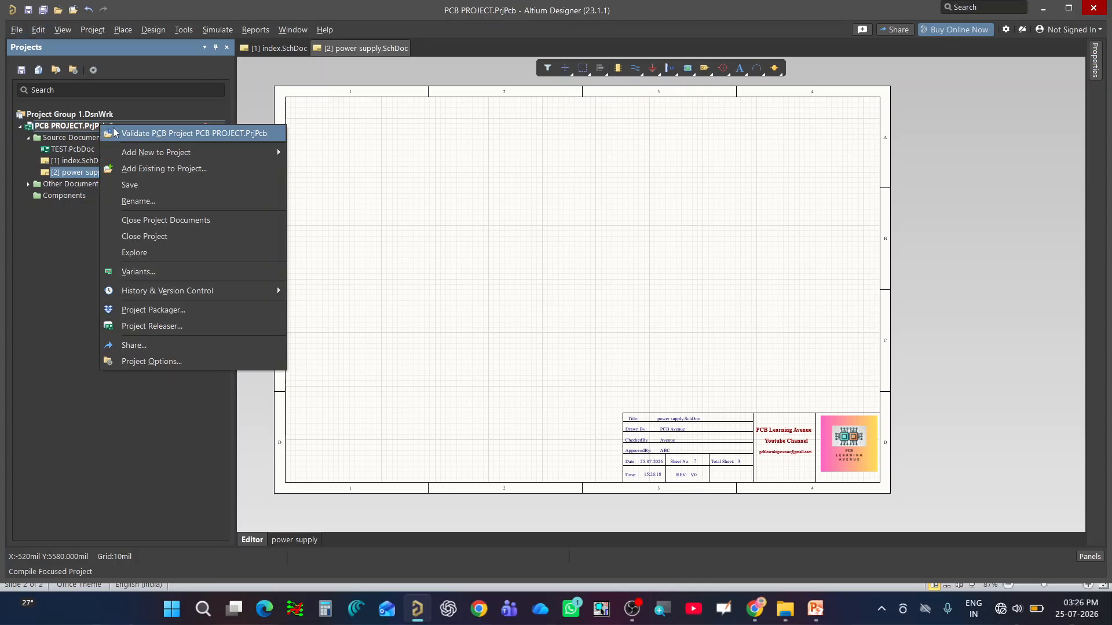
{"action": "left_click", "coordinate": [165, 183]}
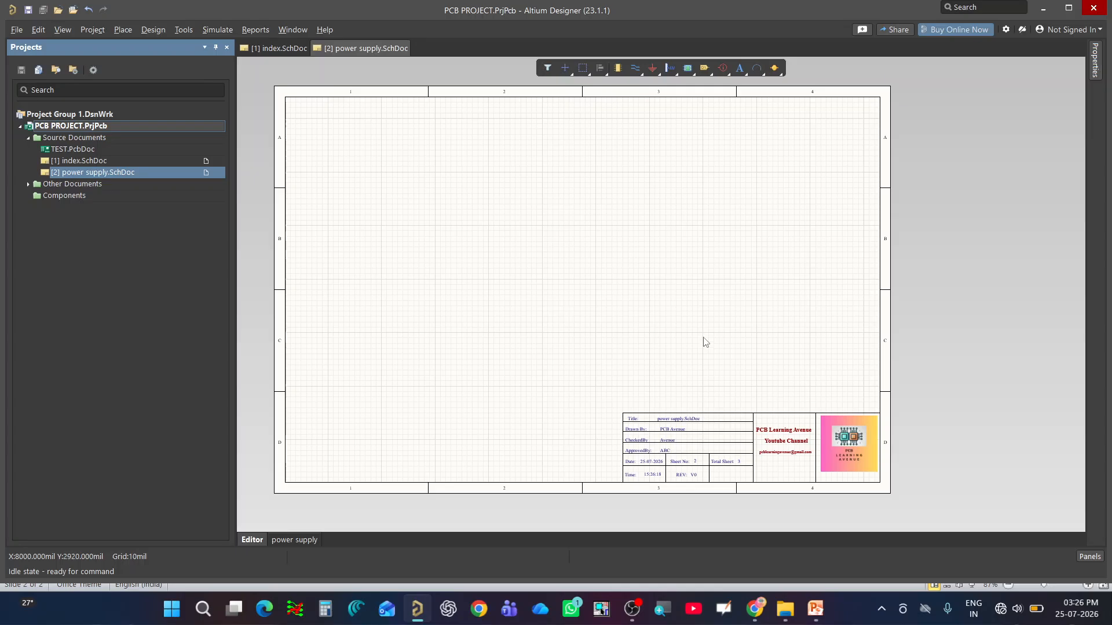